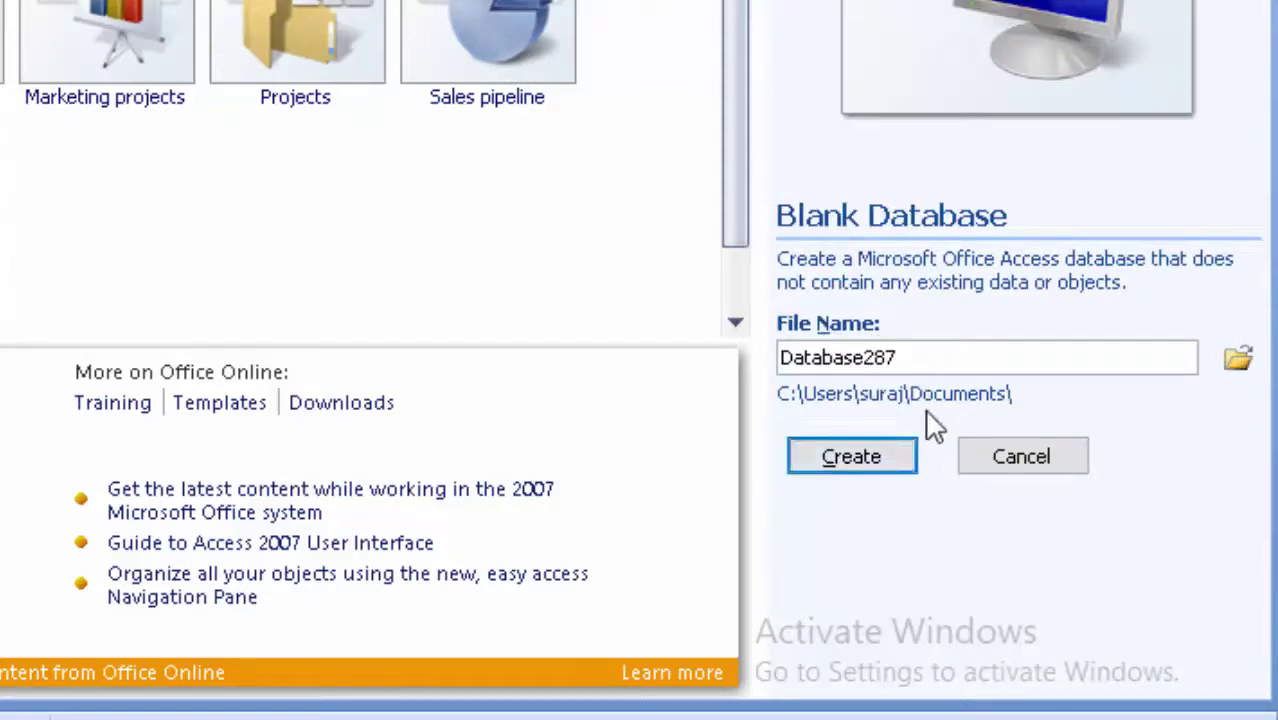
Create a blank database and save its first table as CustomerT in design view
{"action": "left_click", "coordinate": [844, 463]}
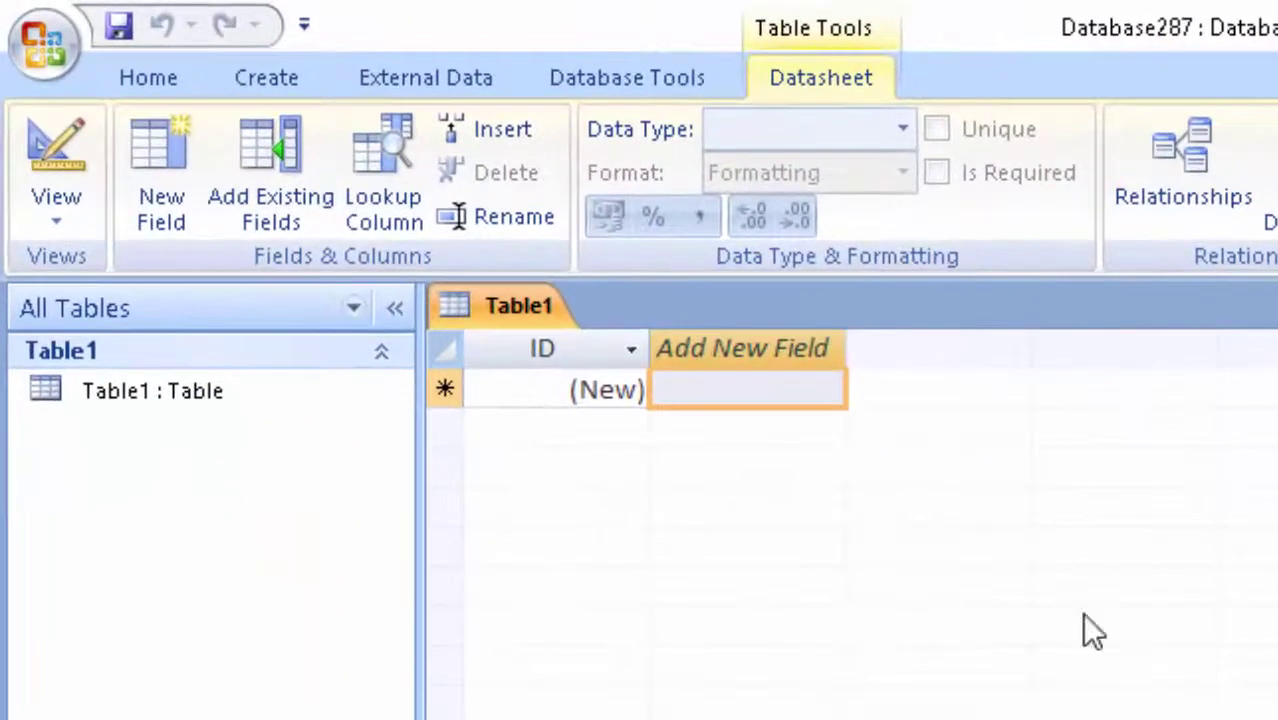
{"action": "left_click", "coordinate": [42, 205]}
{"action": "left_click", "coordinate": [130, 368]}
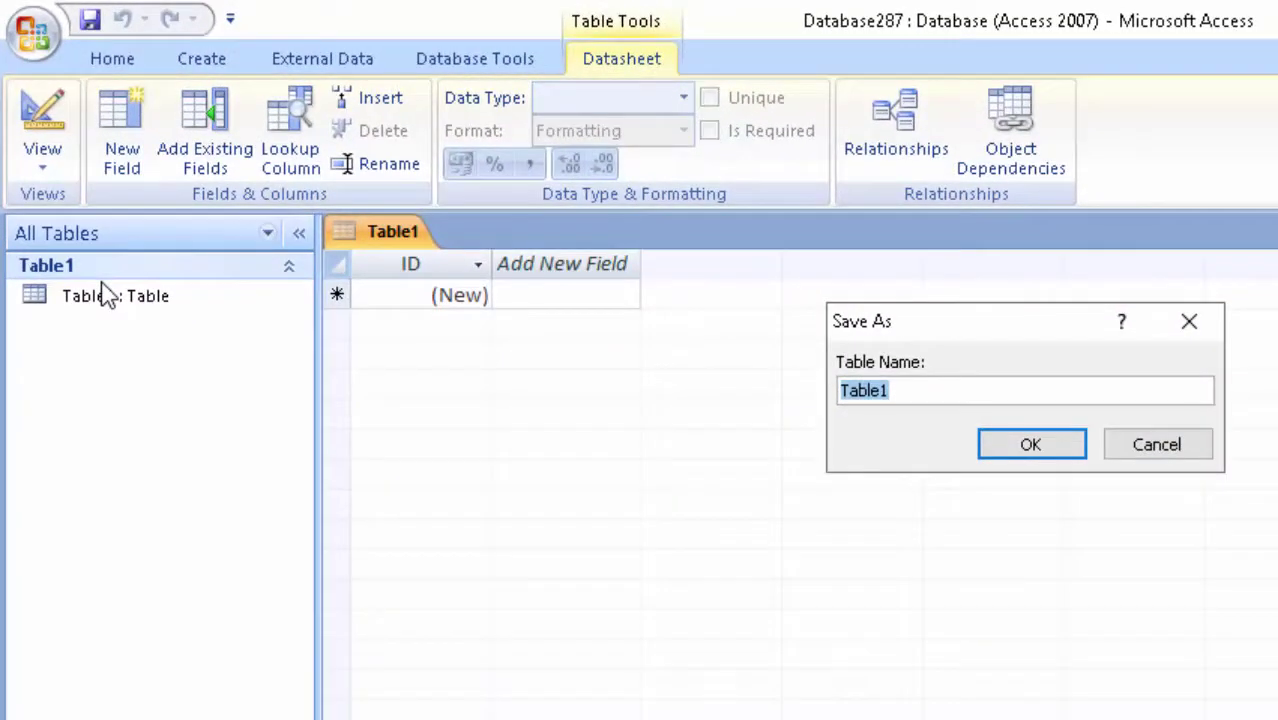
{"action": "key", "text": "BackSpace"}
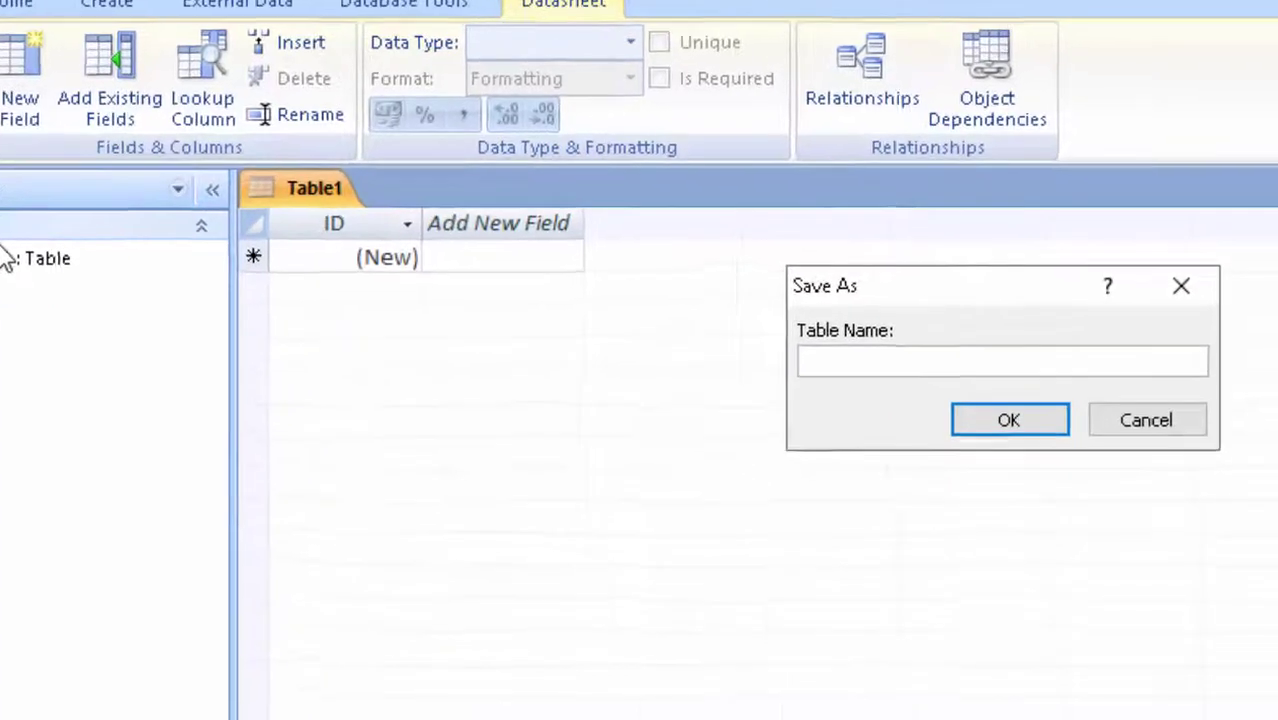
{"action": "type", "text": "Cus"}
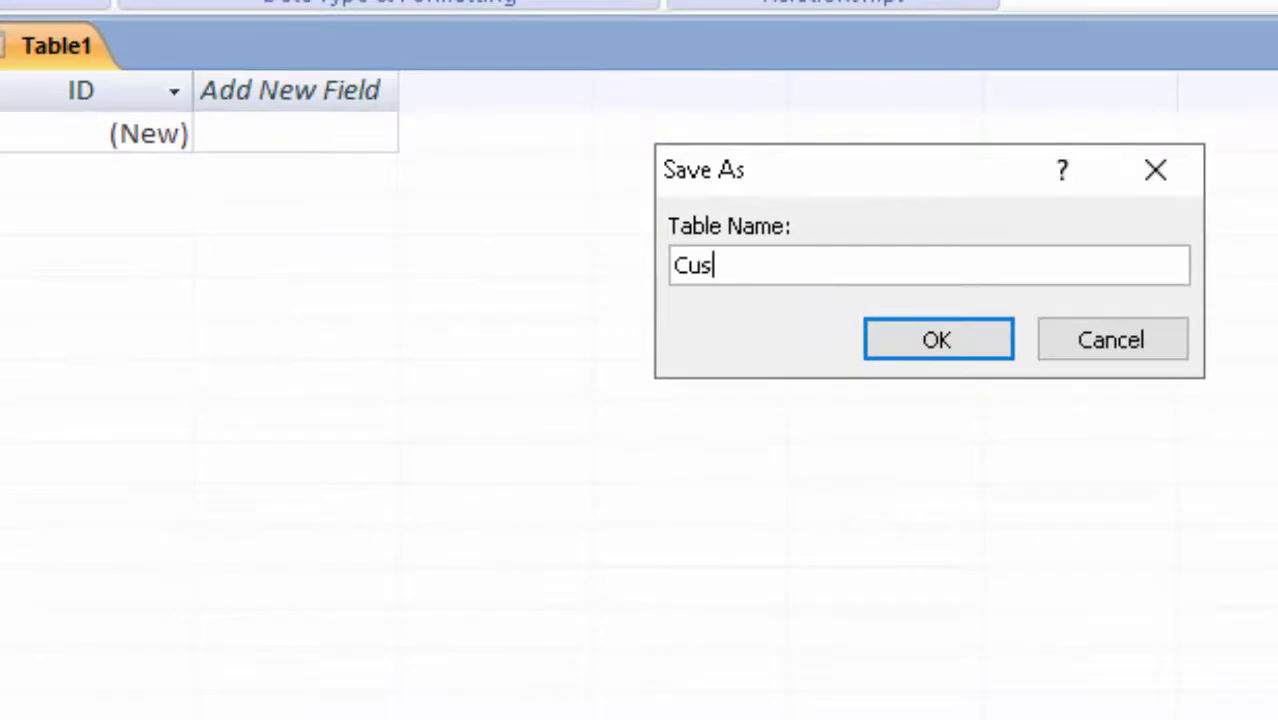
{"action": "type", "text": "tomer"}
{"action": "type", "text": "T"}
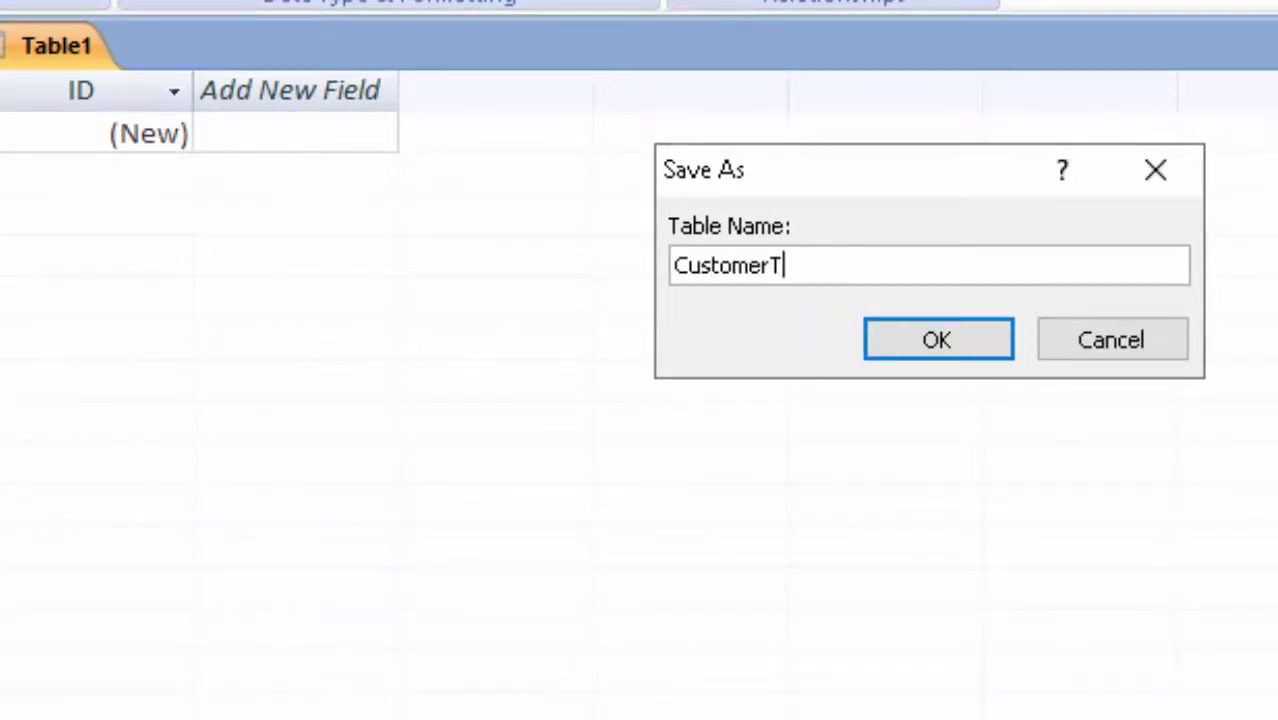
{"action": "key", "text": "Return"}
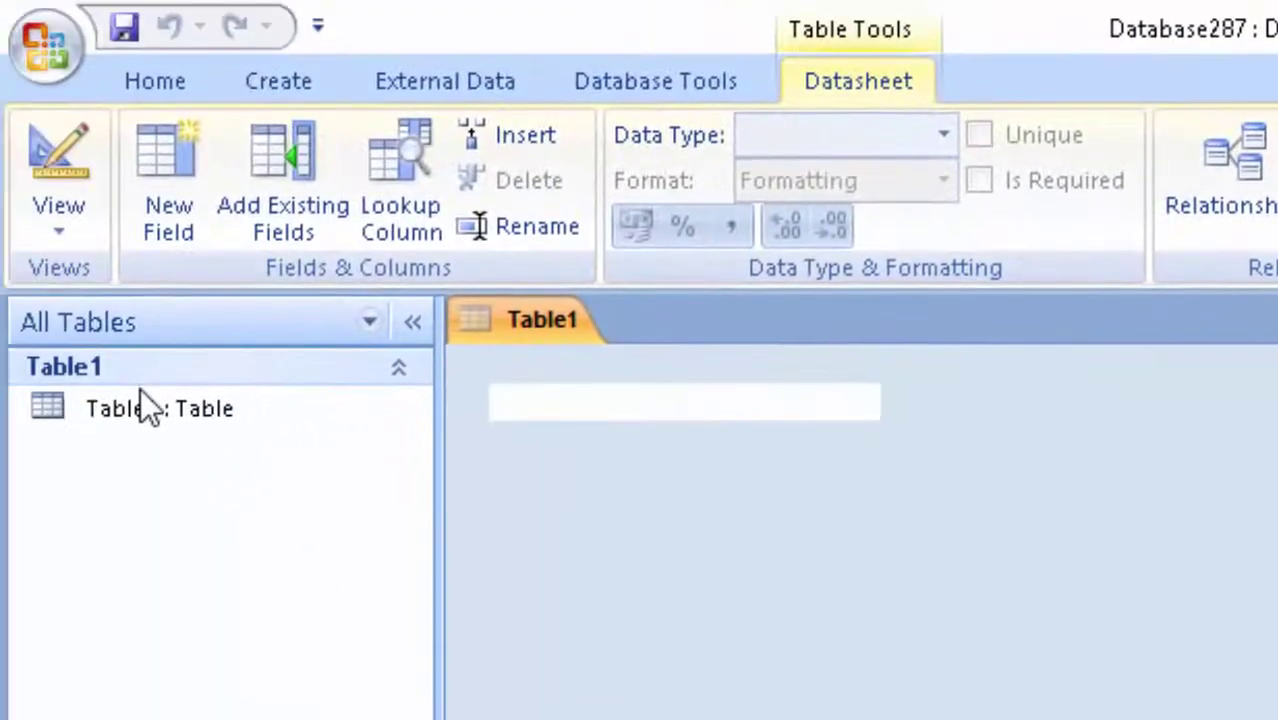
Enter the fields Customer id, Customer name, City and Phone, then return to datasheet view
{"action": "key", "text": "Delete"}
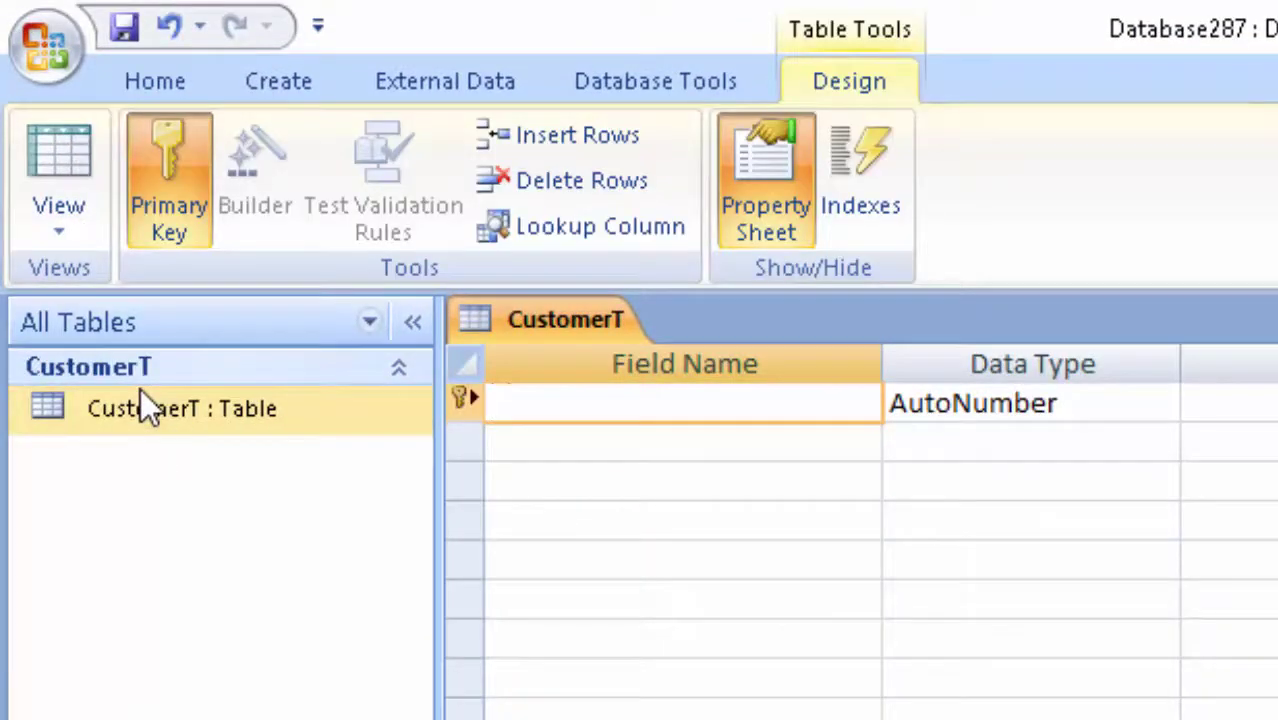
{"action": "type", "text": "Custom"}
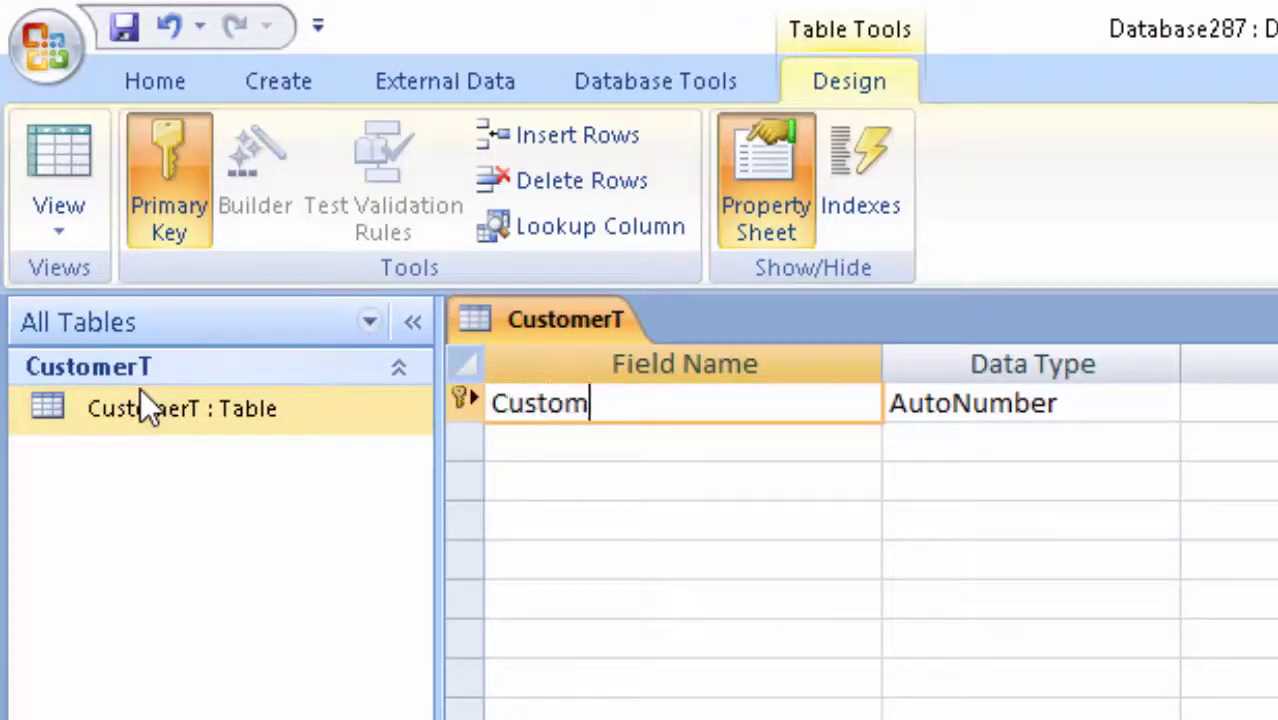
{"action": "type", "text": "er id"}
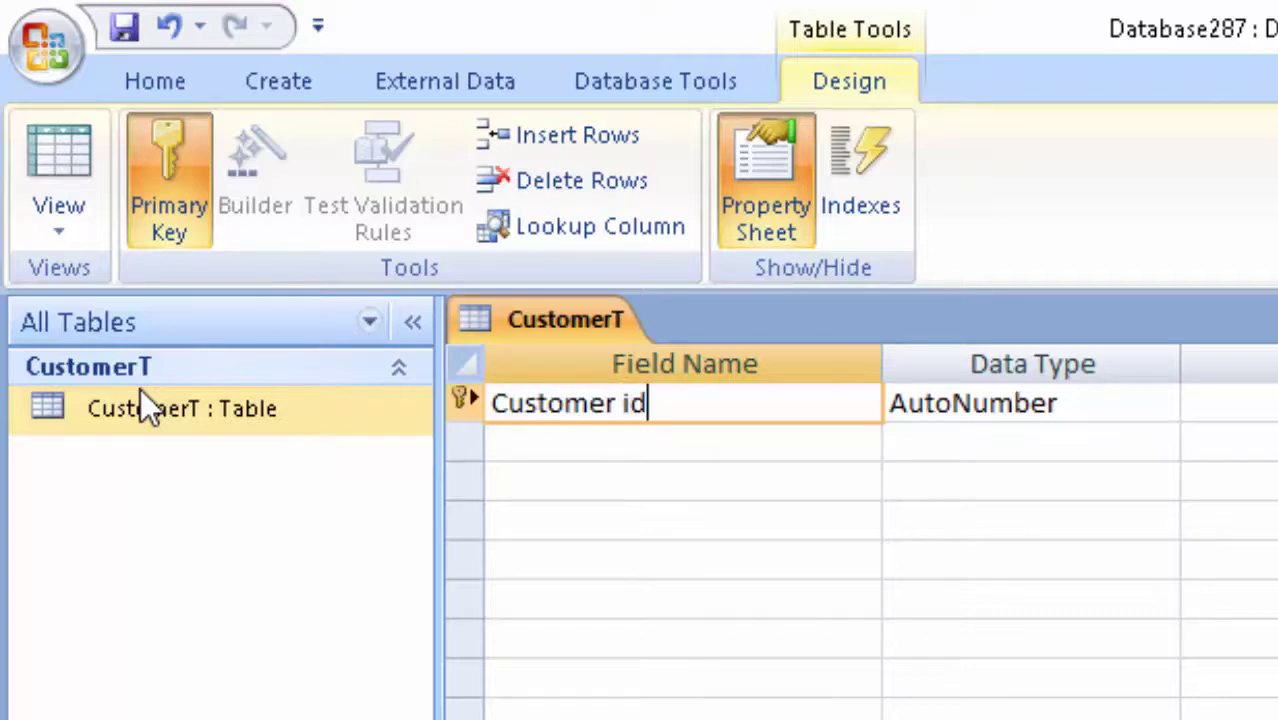
{"action": "key", "text": "Tab"}
{"action": "key", "text": "Tab"}
{"action": "key", "text": "Tab"}
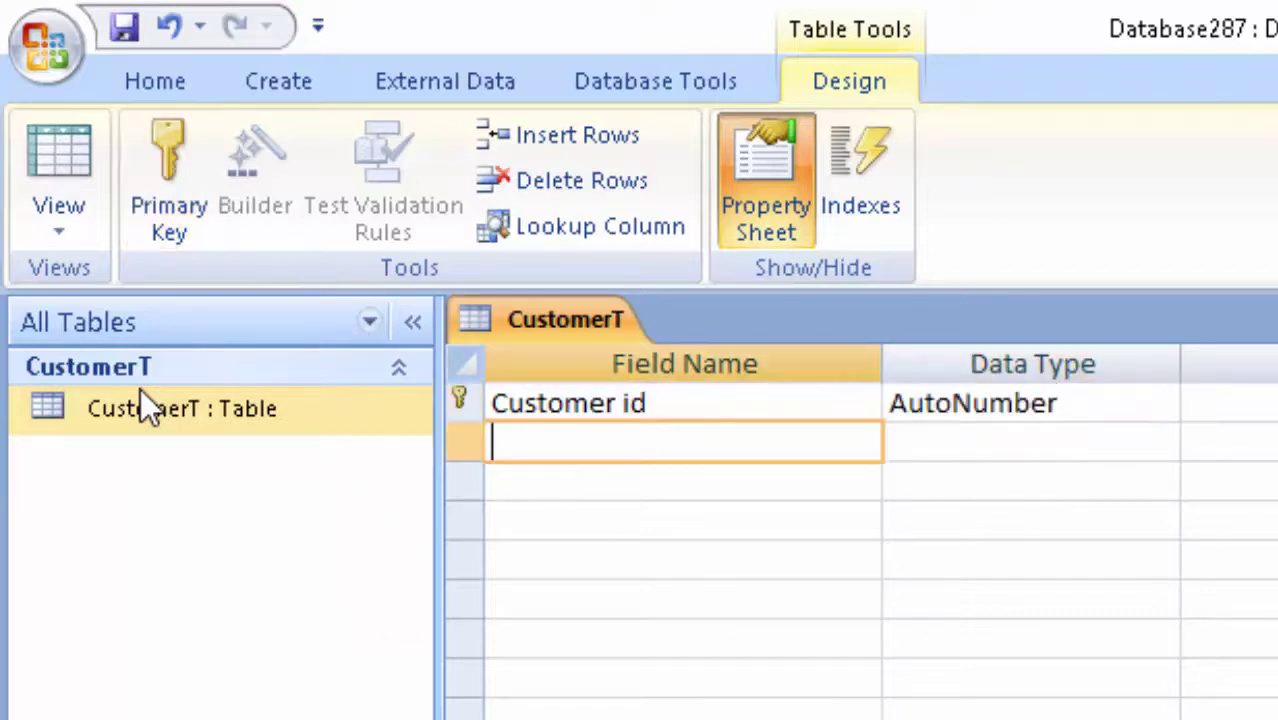
{"action": "type", "text": "Cu"}
{"action": "type", "text": "stomer "}
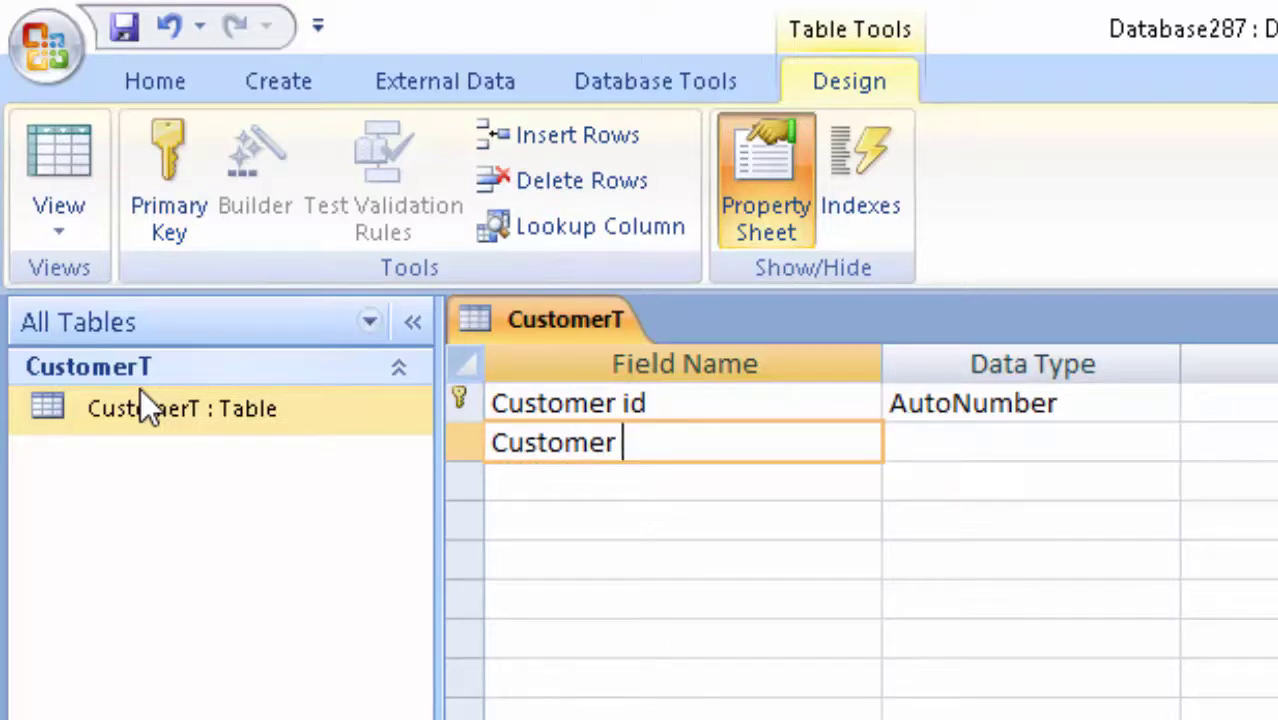
{"action": "type", "text": "name"}
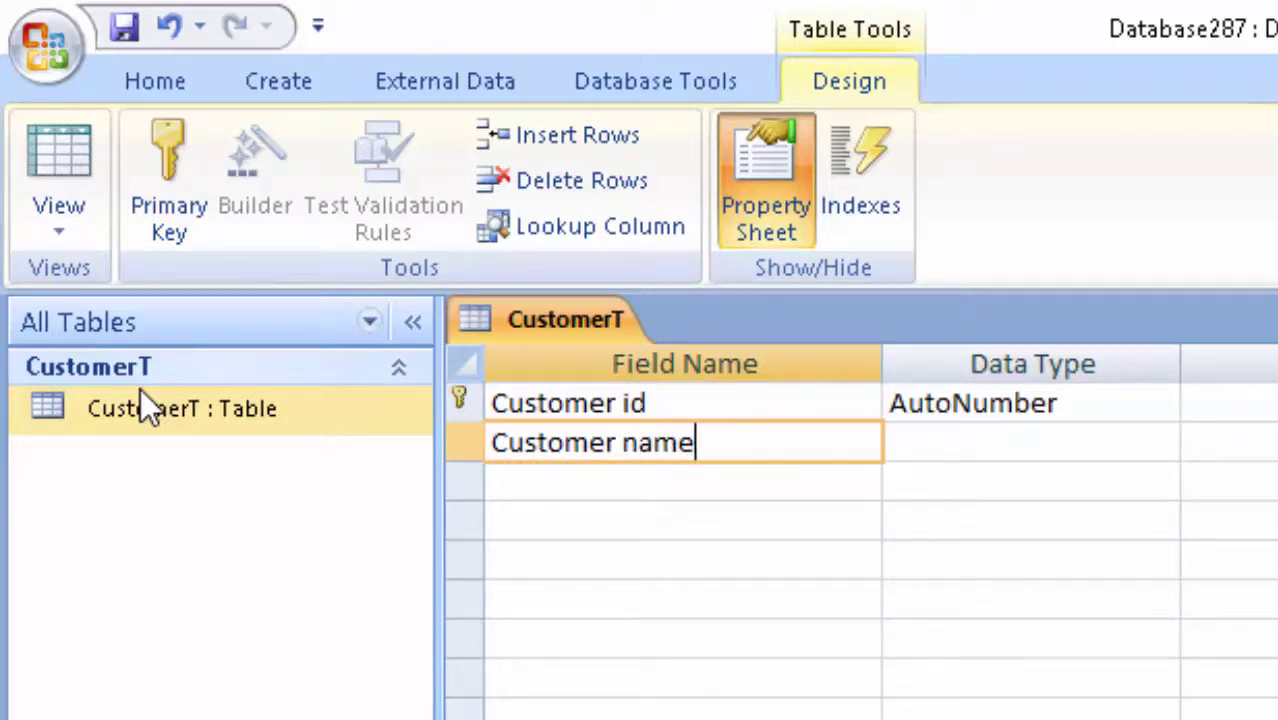
{"action": "key", "text": "Tab"}
{"action": "key", "text": "Tab"}
{"action": "key", "text": "Tab"}
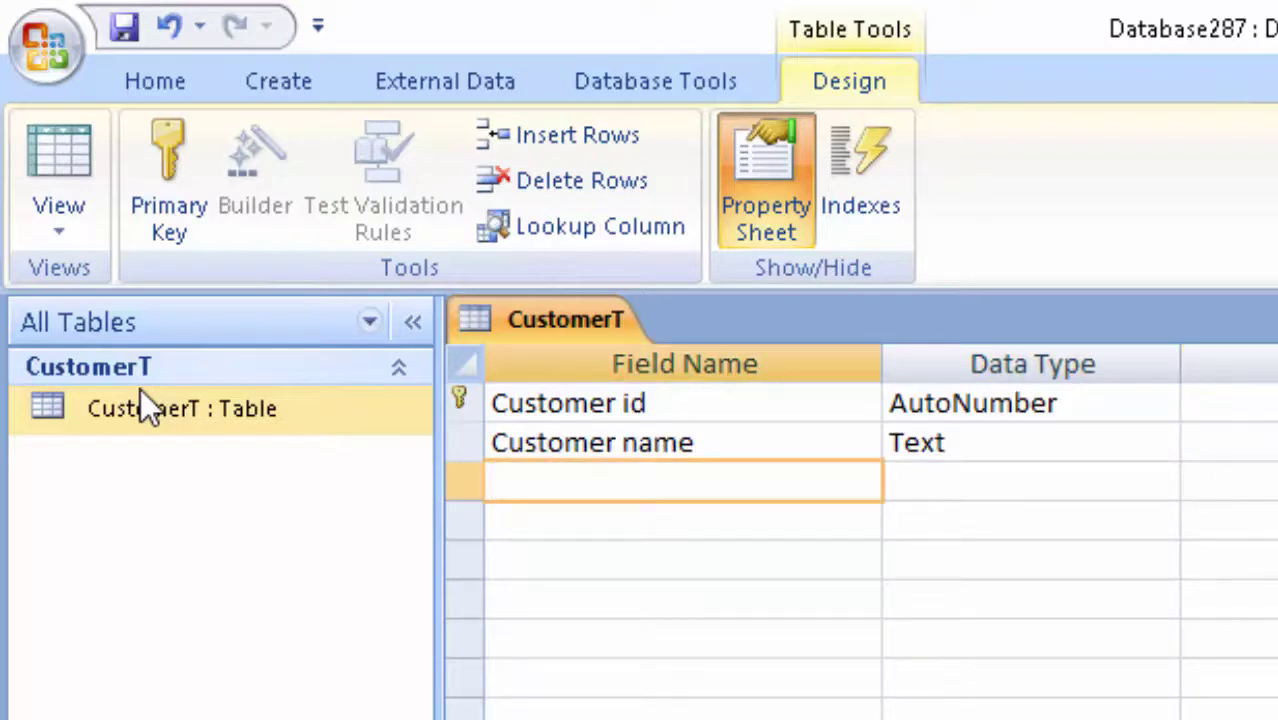
{"action": "type", "text": "City"}
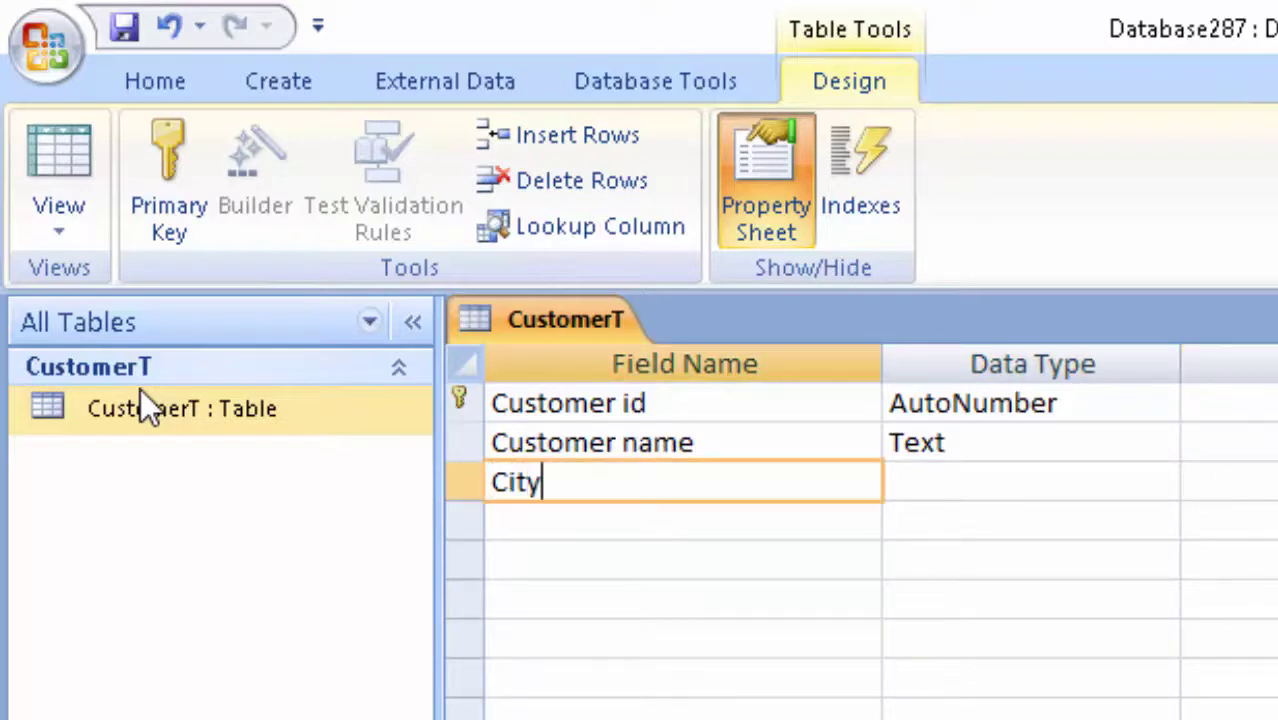
{"action": "key", "text": "Tab"}
{"action": "key", "text": "Tab"}
{"action": "key", "text": "Tab"}
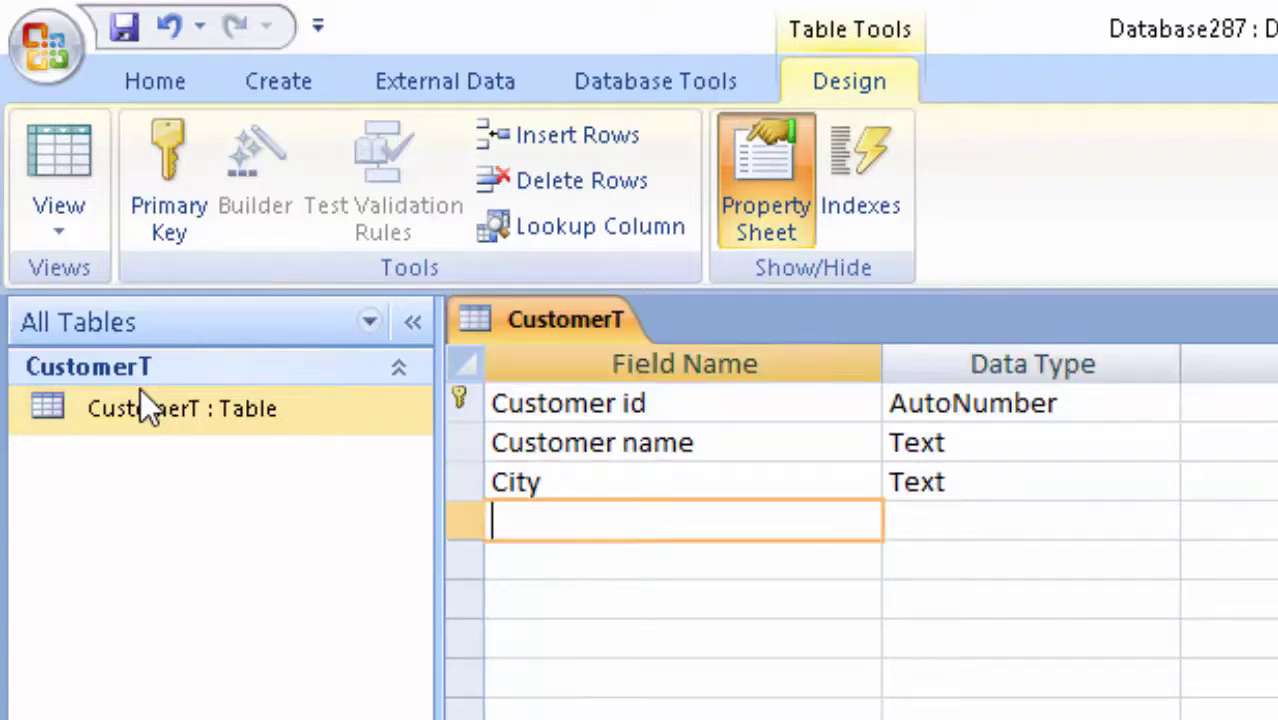
{"action": "type", "text": "Phon"}
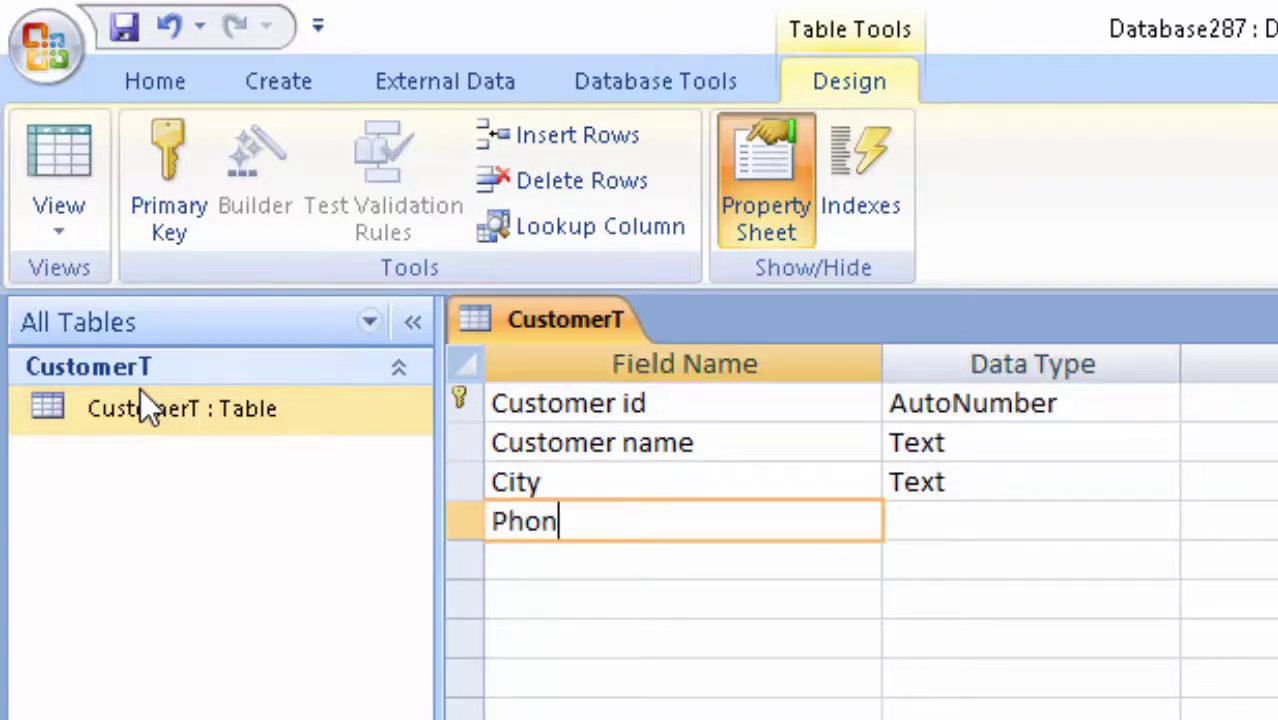
{"action": "type", "text": "e"}
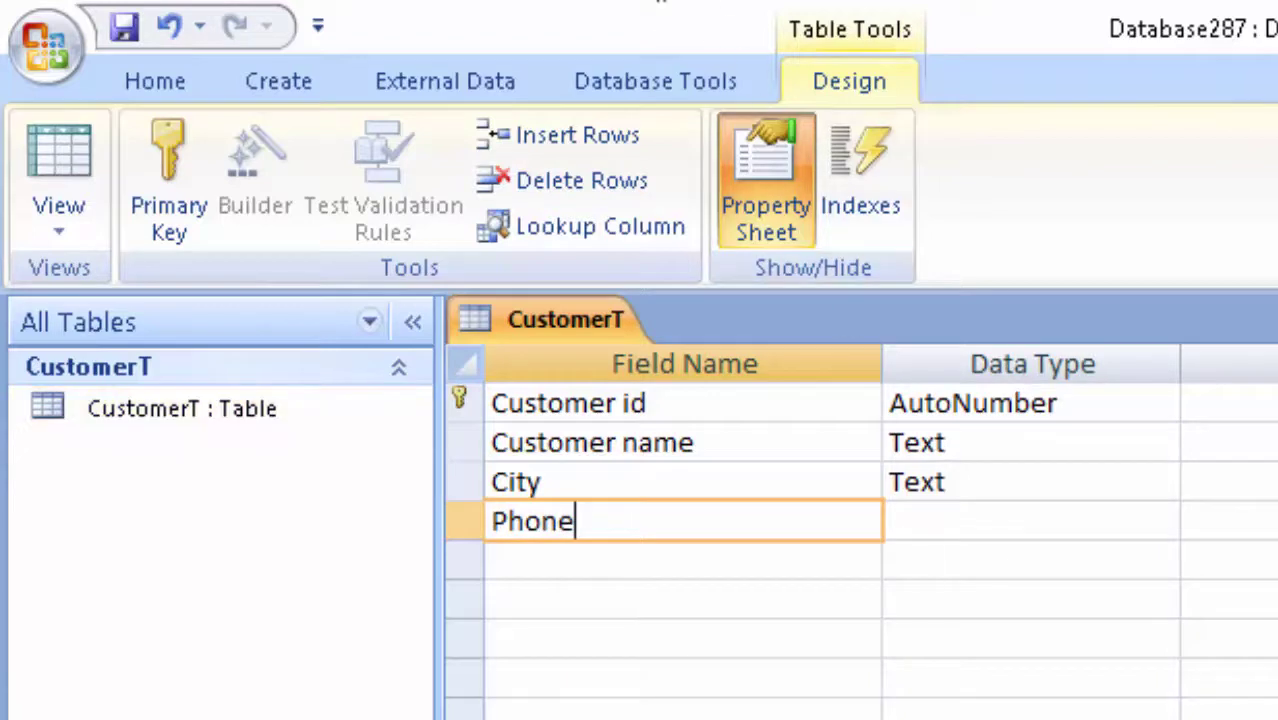
{"action": "left_click", "coordinate": [953, 530]}
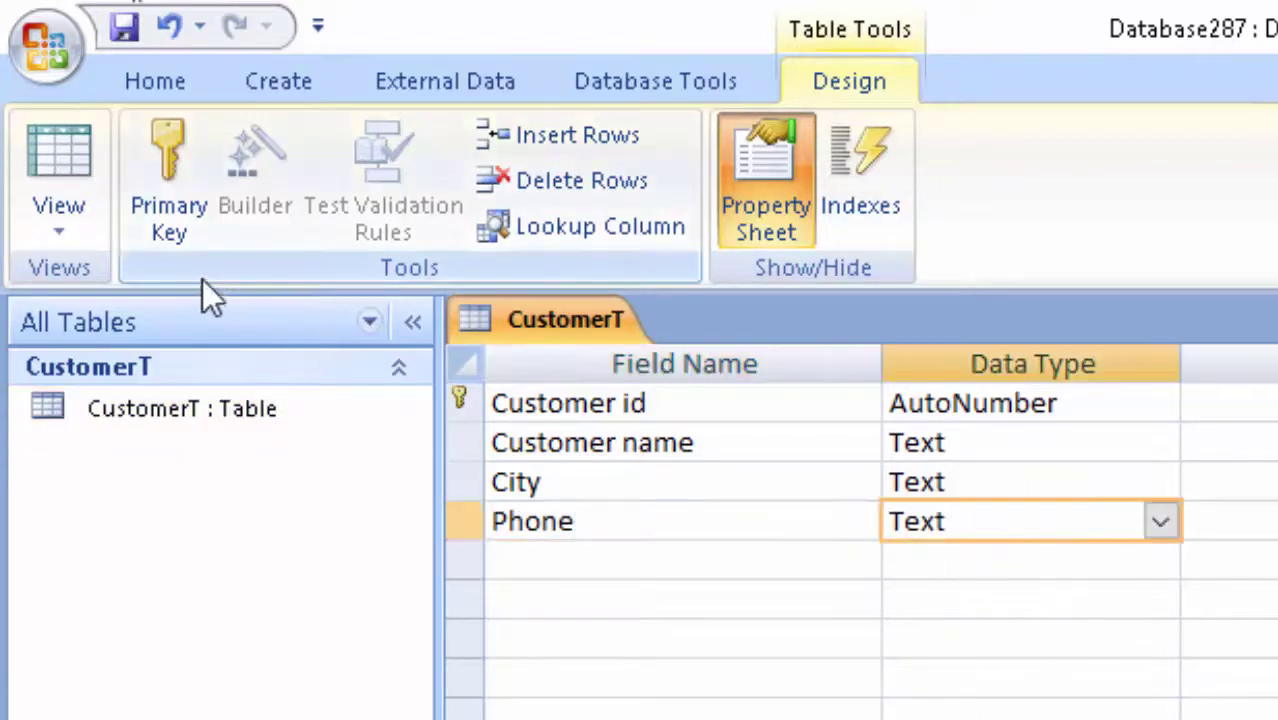
{"action": "left_click", "coordinate": [30, 150]}
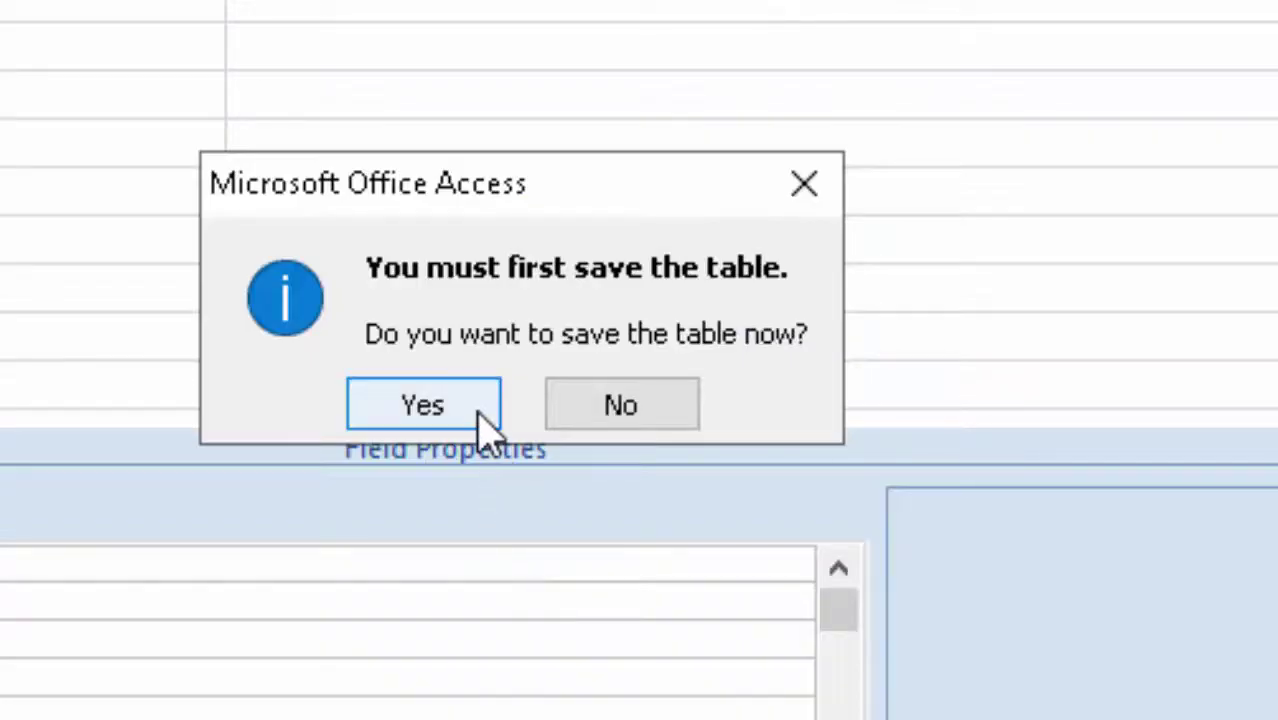
Save CustomerT's design and widen the Customer id and Customer name datasheet columns
{"action": "left_click", "coordinate": [485, 430]}
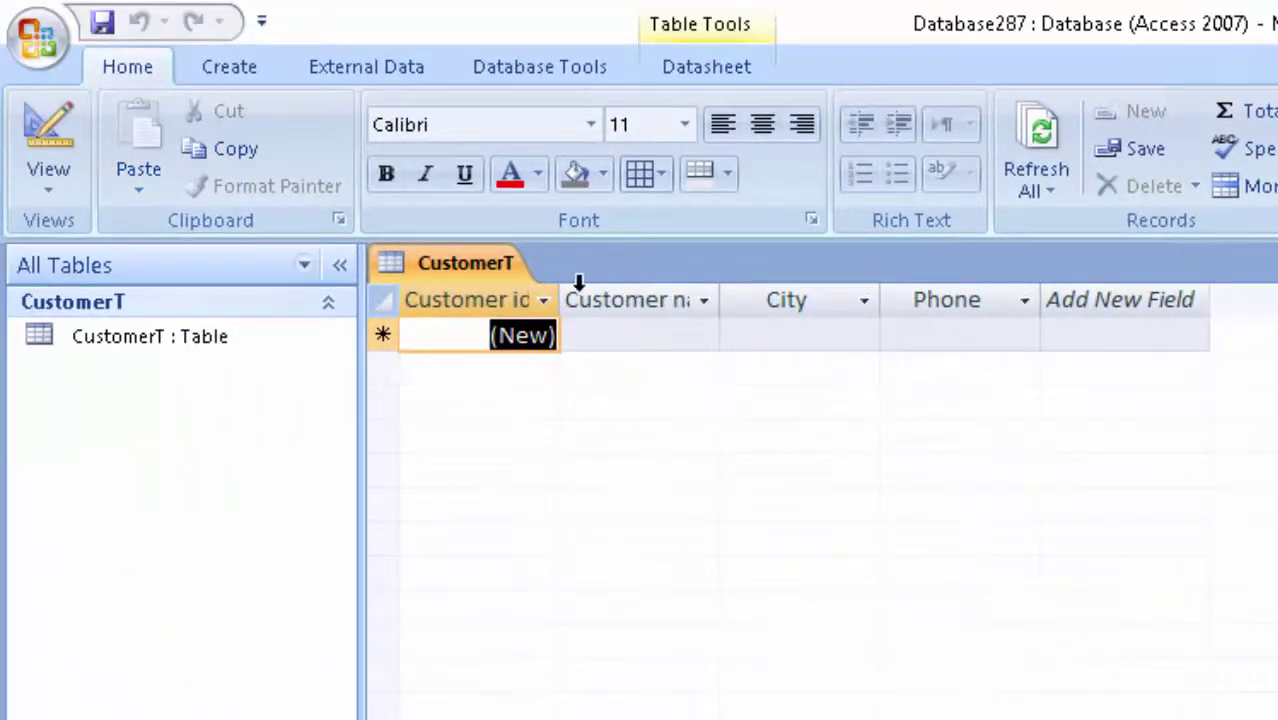
{"action": "left_click", "coordinate": [567, 288]}
{"action": "left_click_drag", "start_coordinate": [567, 288], "coordinate": [620, 328]}
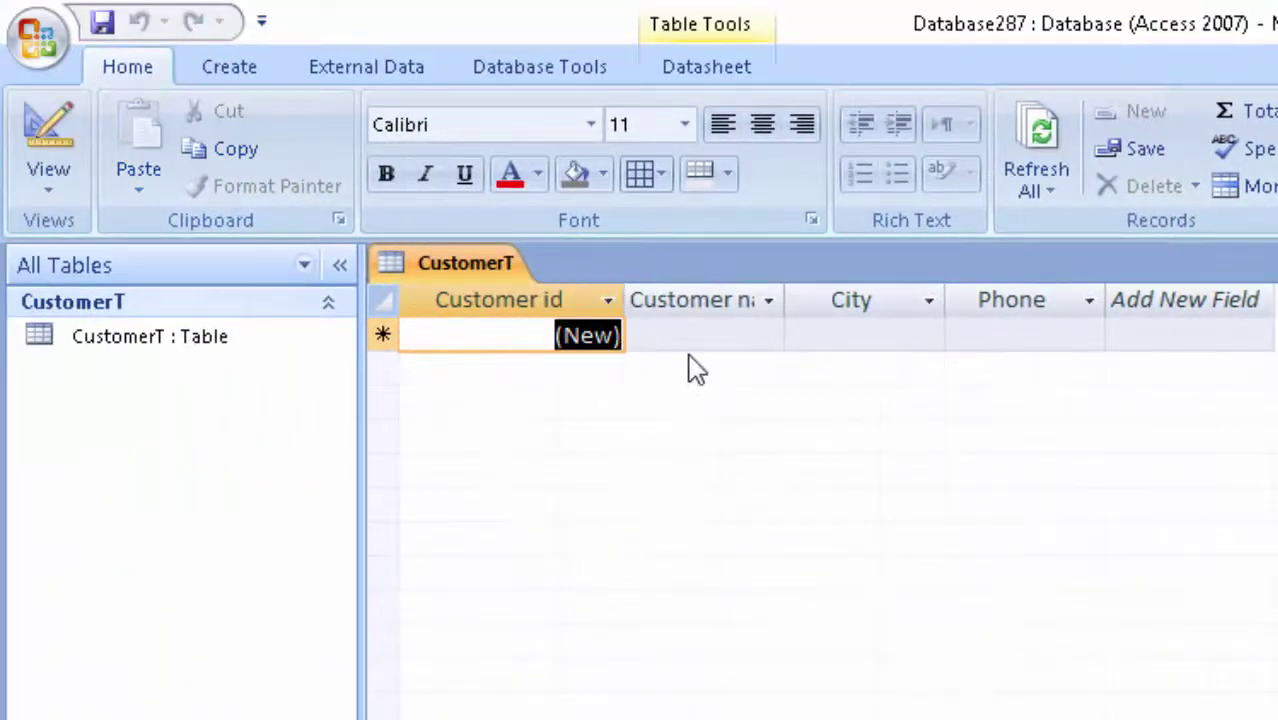
{"action": "left_click_drag", "start_coordinate": [793, 300], "coordinate": [833, 337]}
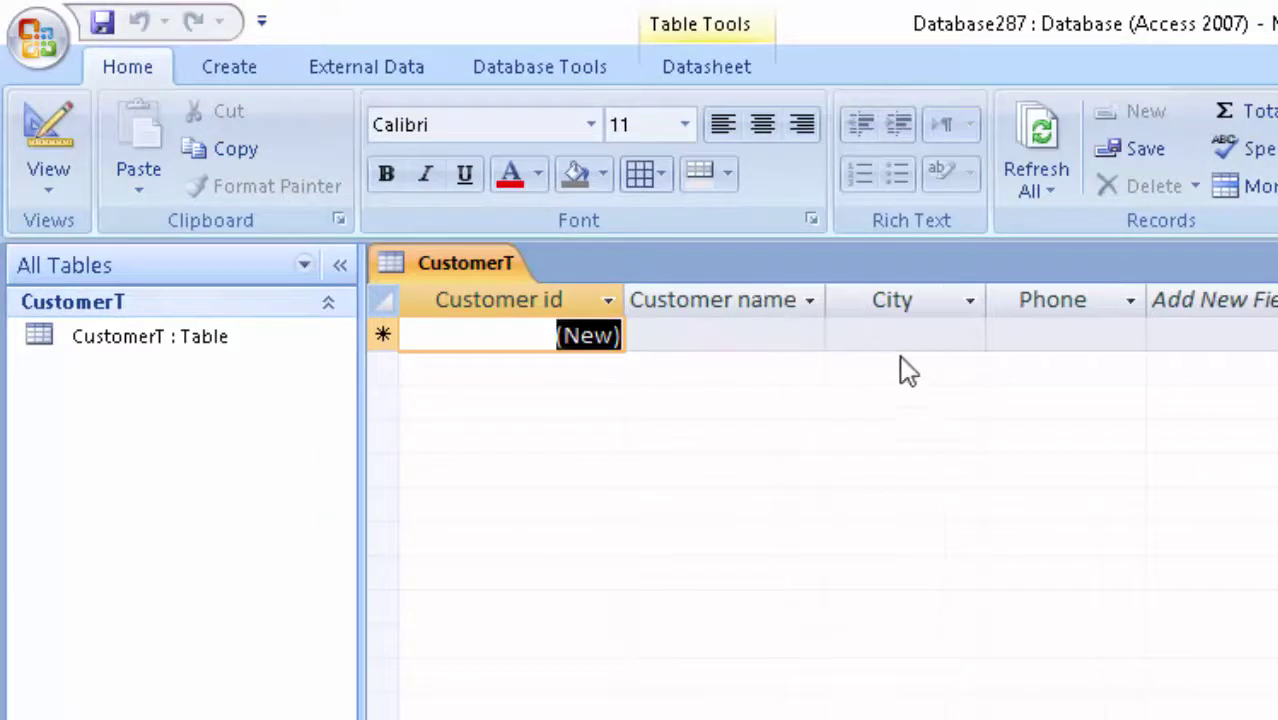
{"action": "left_click", "coordinate": [950, 334]}
{"action": "left_click", "coordinate": [1018, 331]}
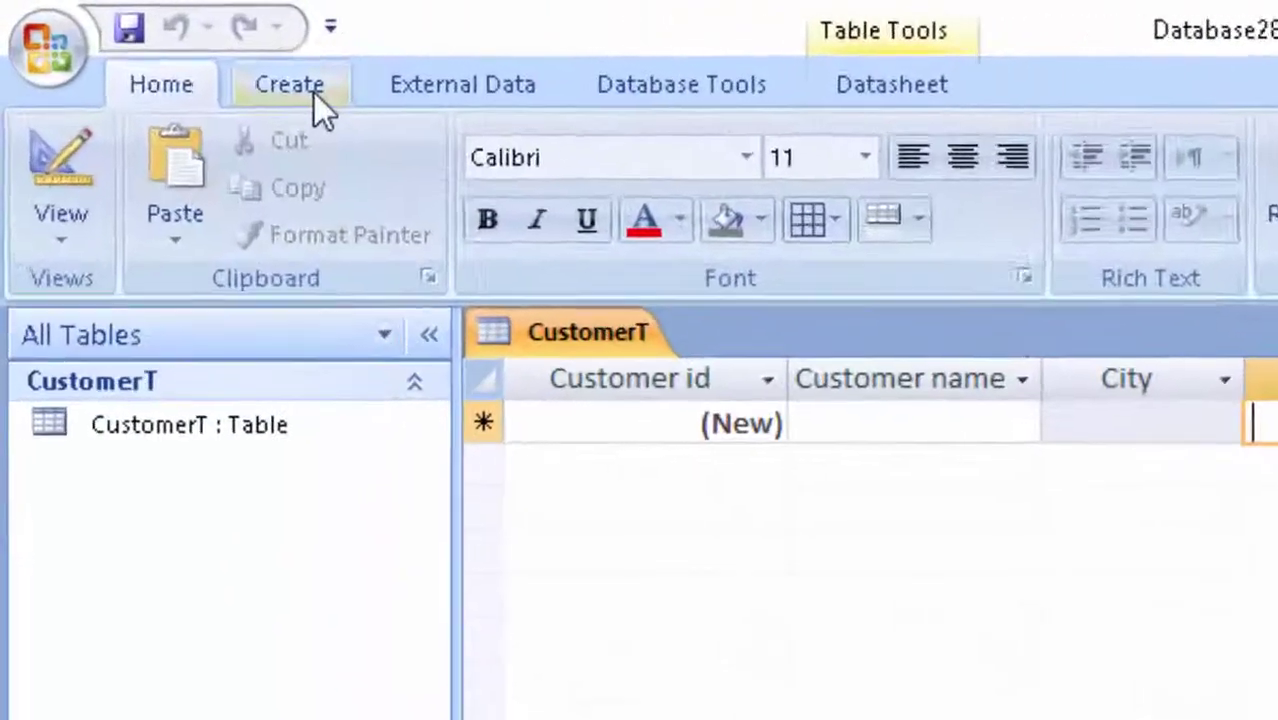
Create a new blank table and save it as OrderT
{"action": "left_click", "coordinate": [290, 86]}
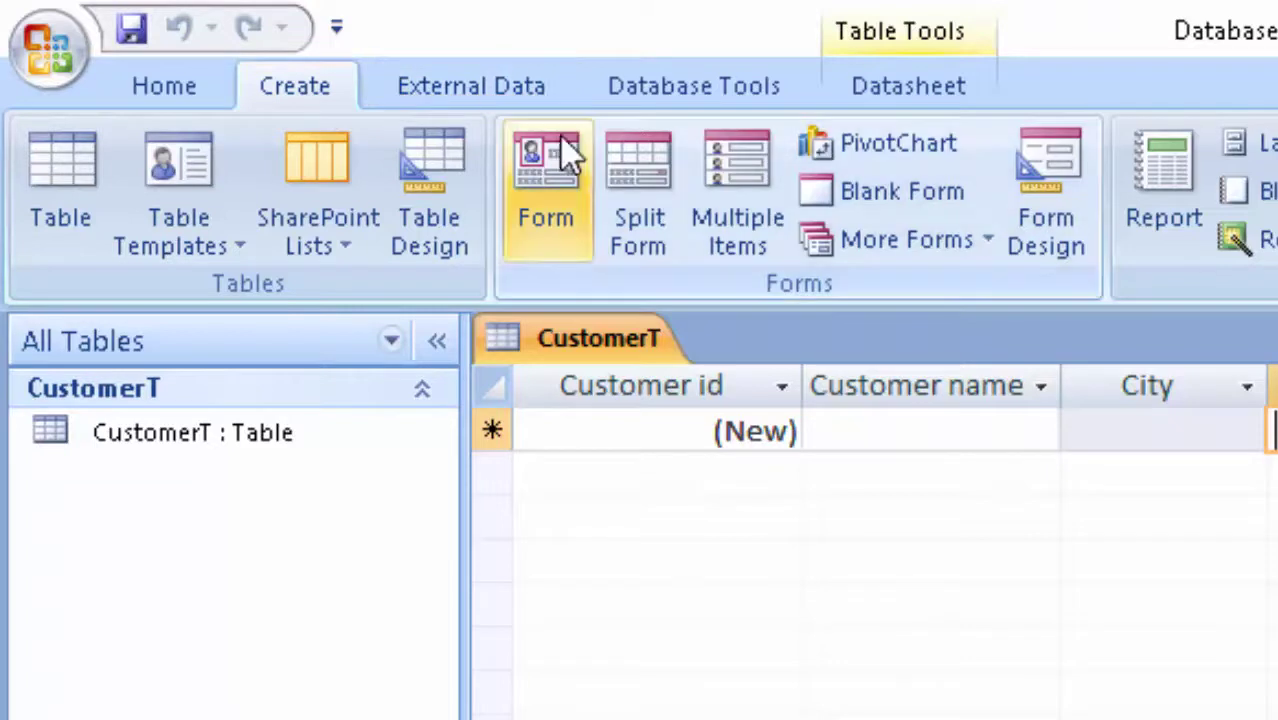
{"action": "left_click", "coordinate": [54, 150]}
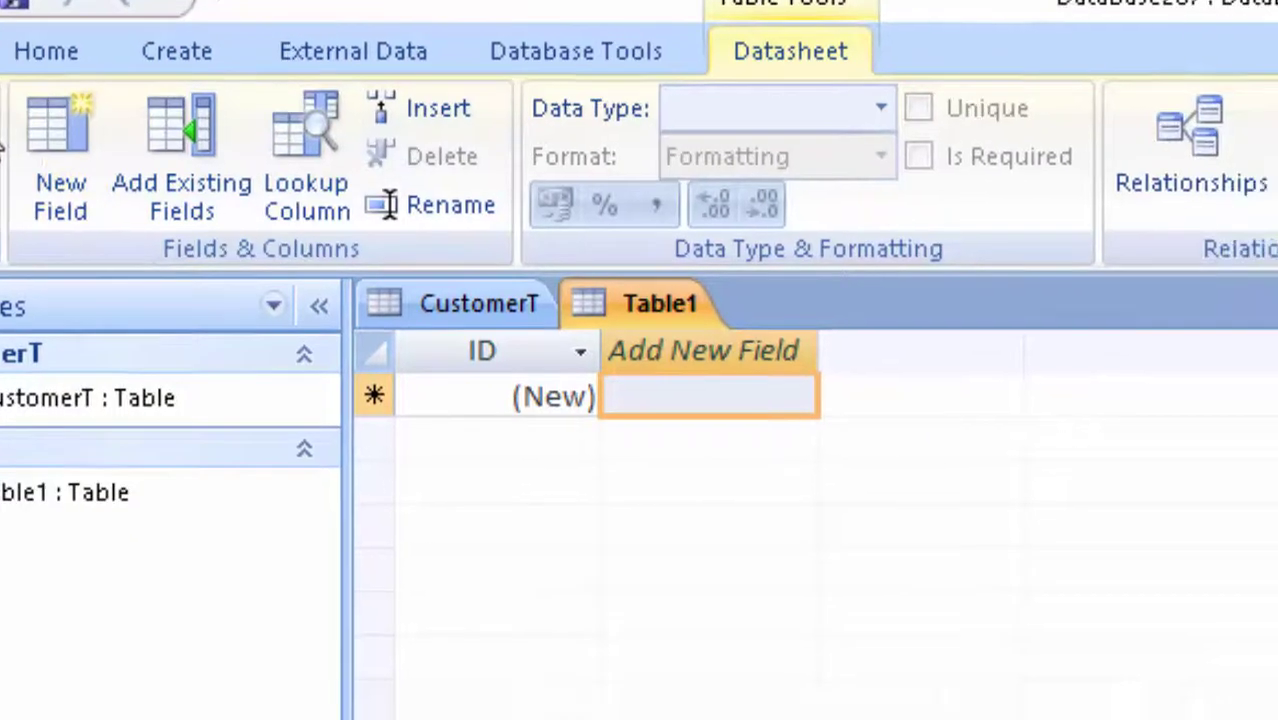
{"action": "key", "text": "ctrl+s"}
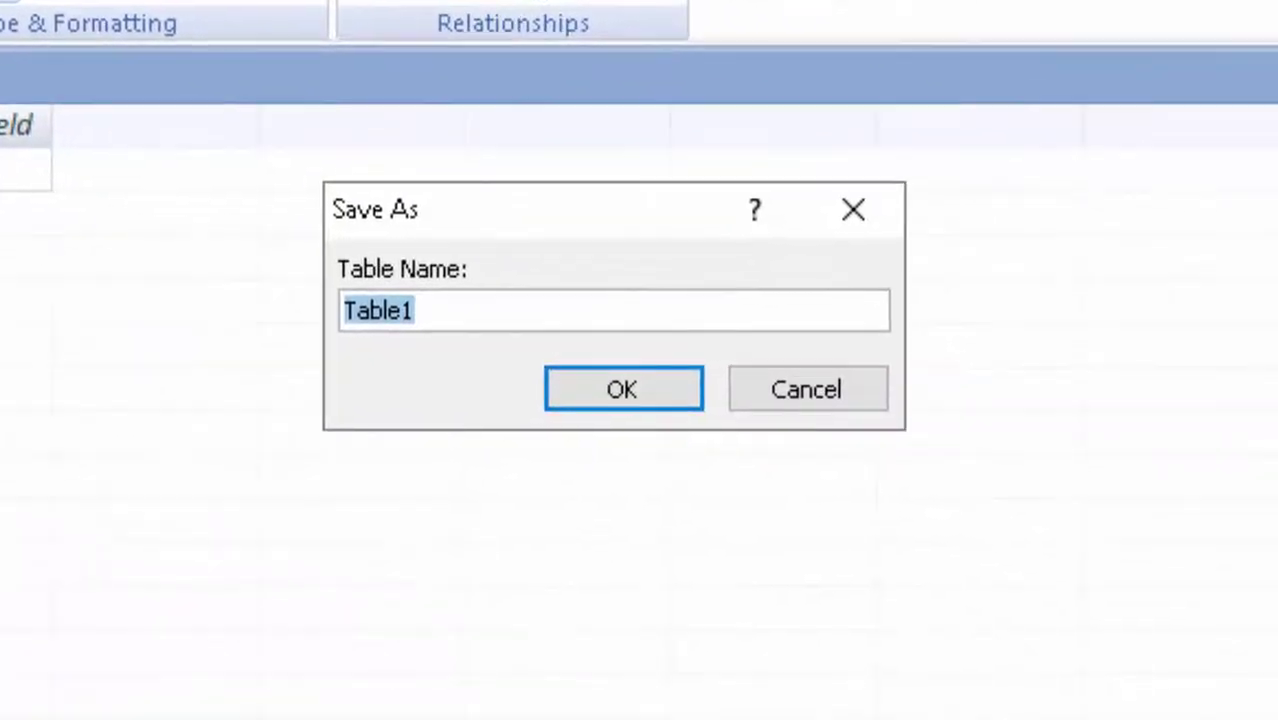
{"action": "key", "text": "BackSpace"}
{"action": "type", "text": "O"}
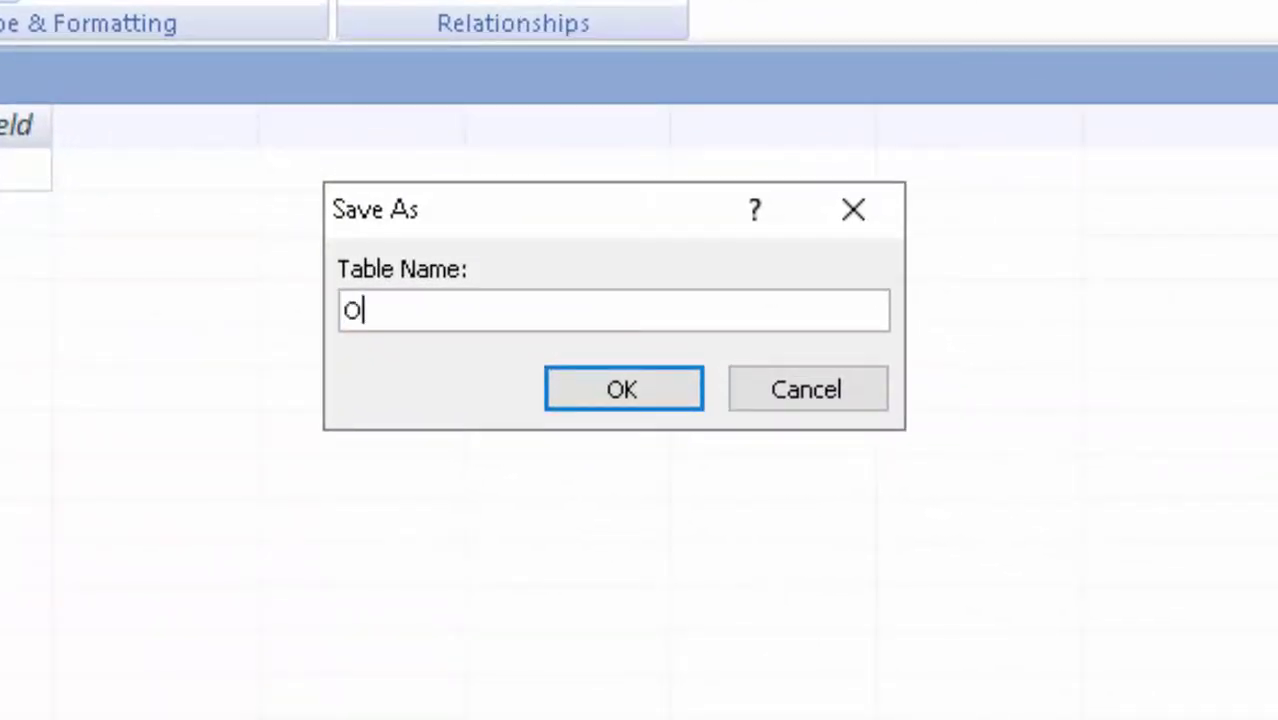
{"action": "type", "text": "rder"}
{"action": "type", "text": "T"}
{"action": "key", "text": "Return"}
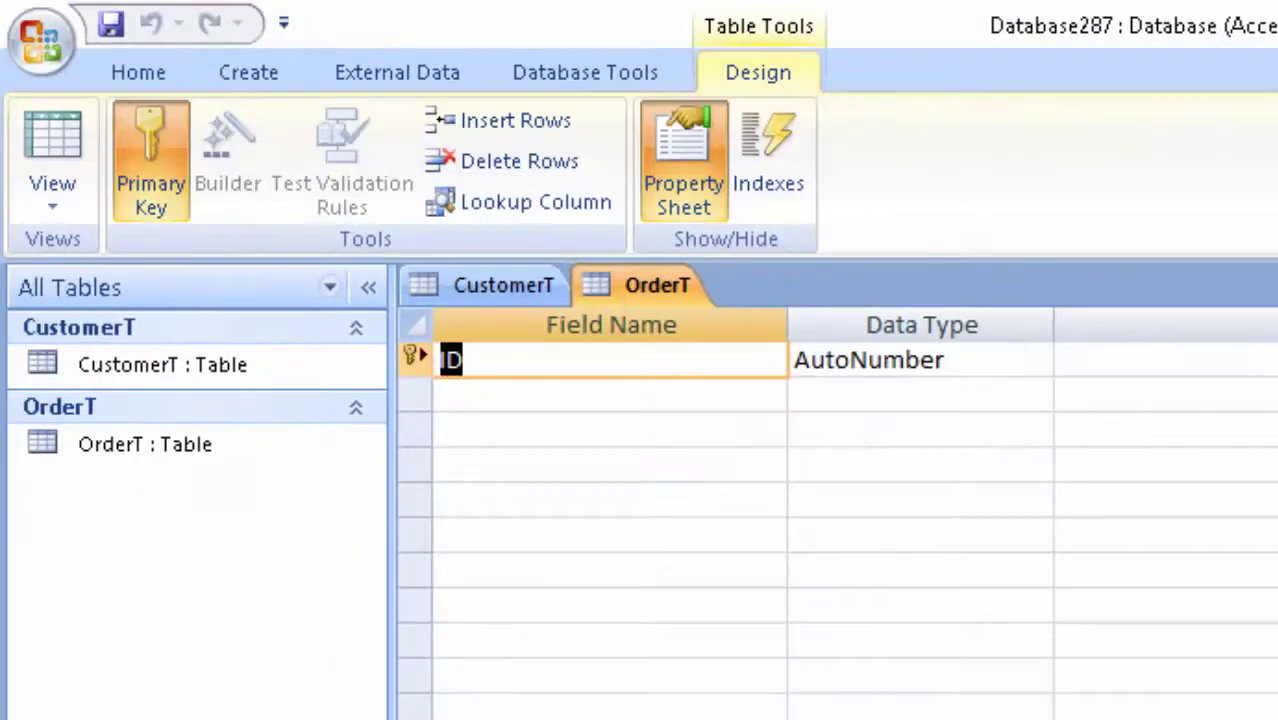
Rename the default ID field to OrderNumber and change its data type to Text
{"action": "key", "text": "BackSpace"}
{"action": "type", "text": "Or"}
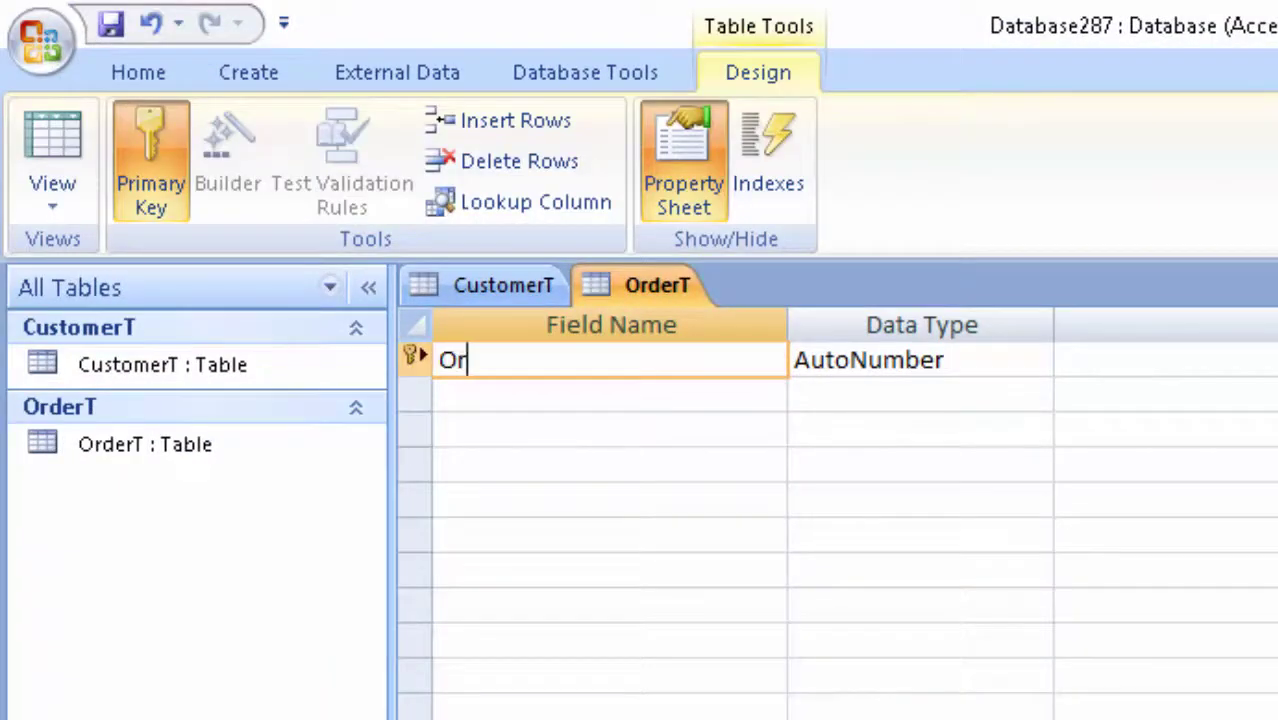
{"action": "type", "text": "der"}
{"action": "type", "text": "Nu"}
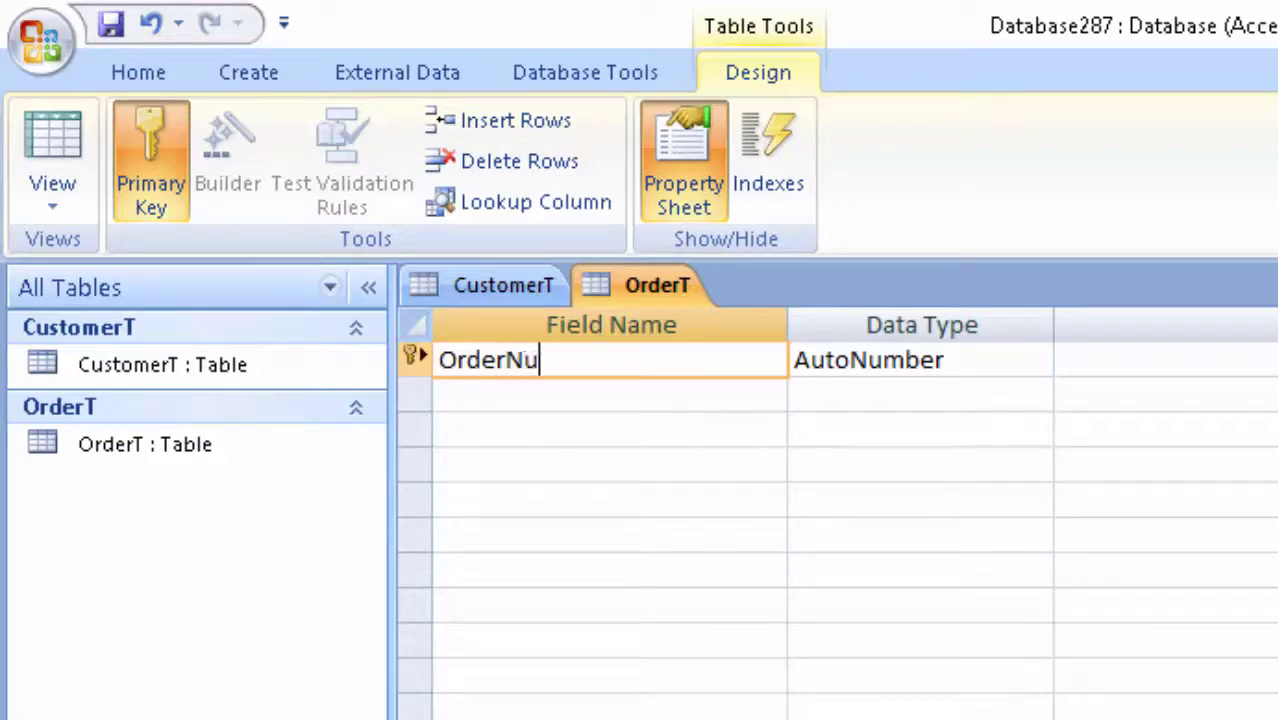
{"action": "type", "text": "mber"}
{"action": "key", "text": "Left"}
{"action": "key", "text": "Left"}
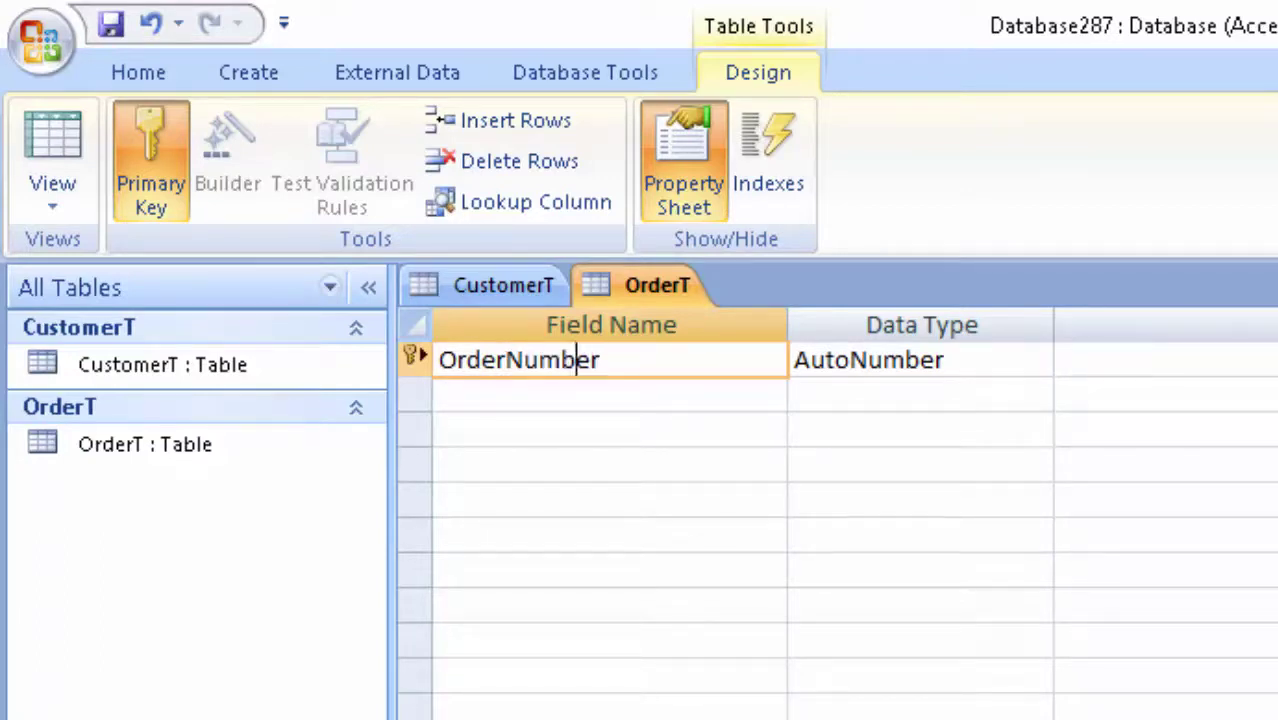
{"action": "key", "text": "Left"}
{"action": "key", "text": "Left"}
{"action": "key", "text": "Left"}
{"action": "key", "text": "Left"}
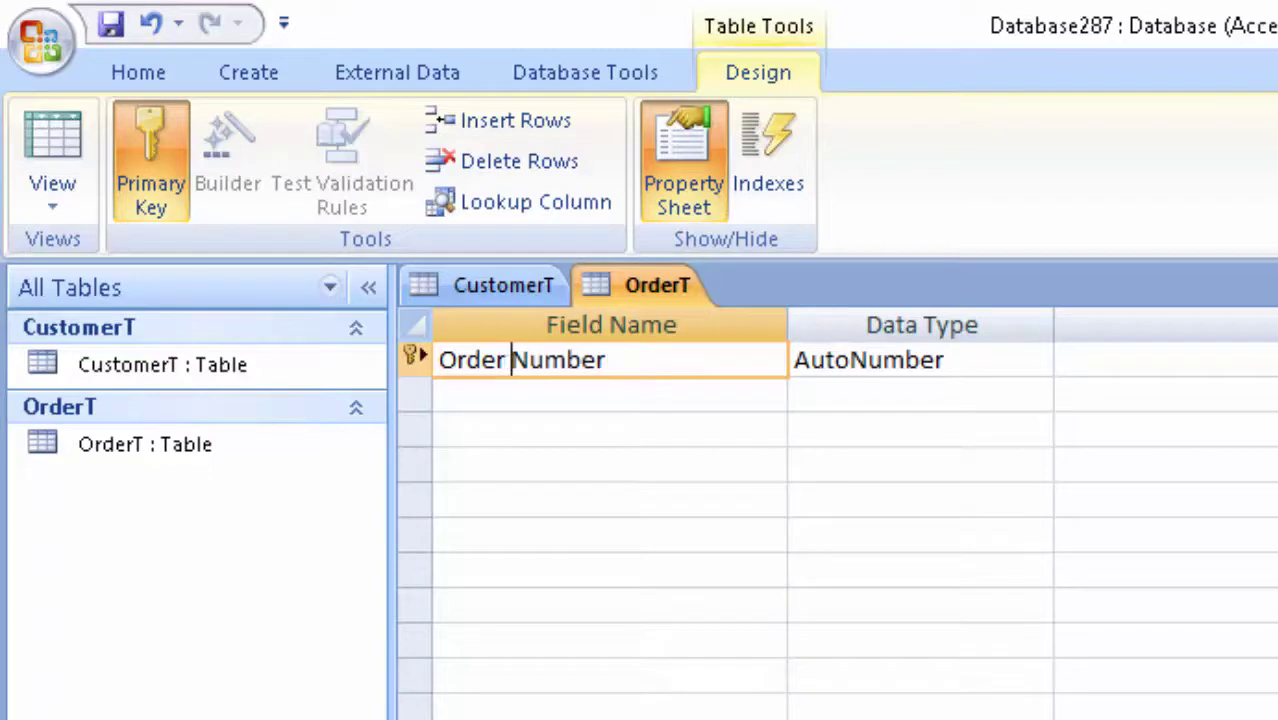
{"action": "left_click", "coordinate": [958, 358]}
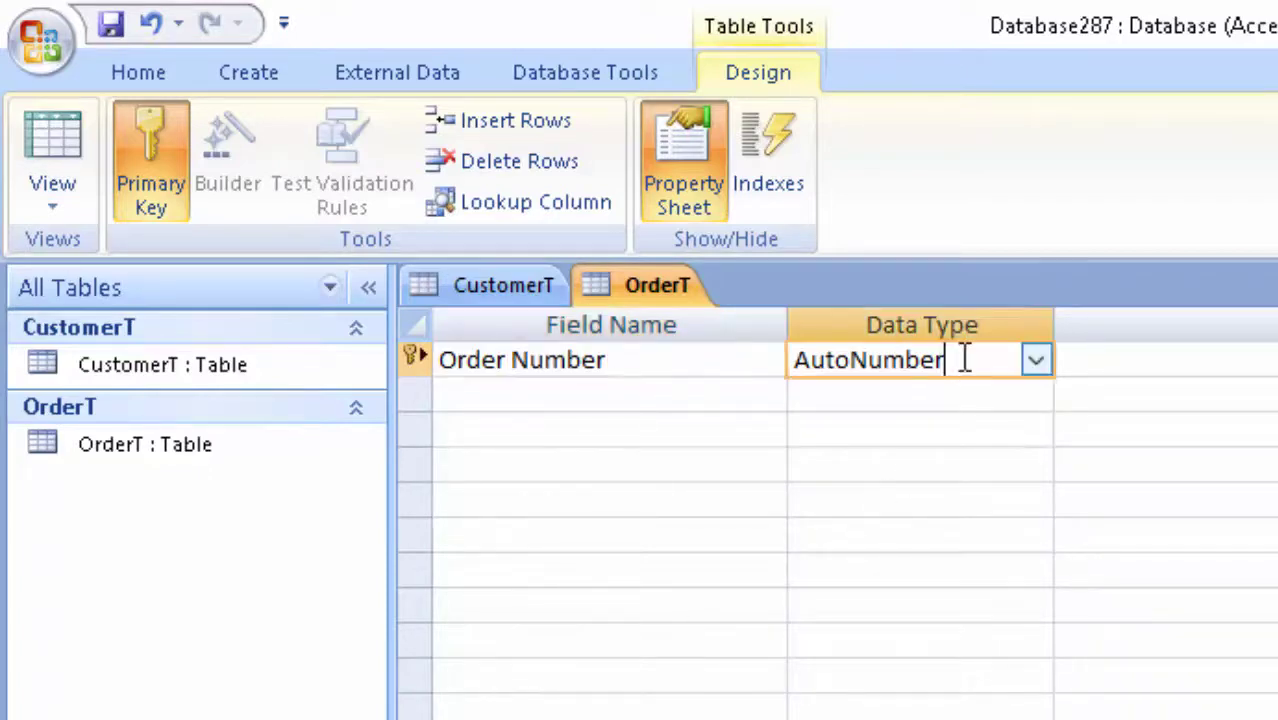
{"action": "left_click", "coordinate": [1036, 362]}
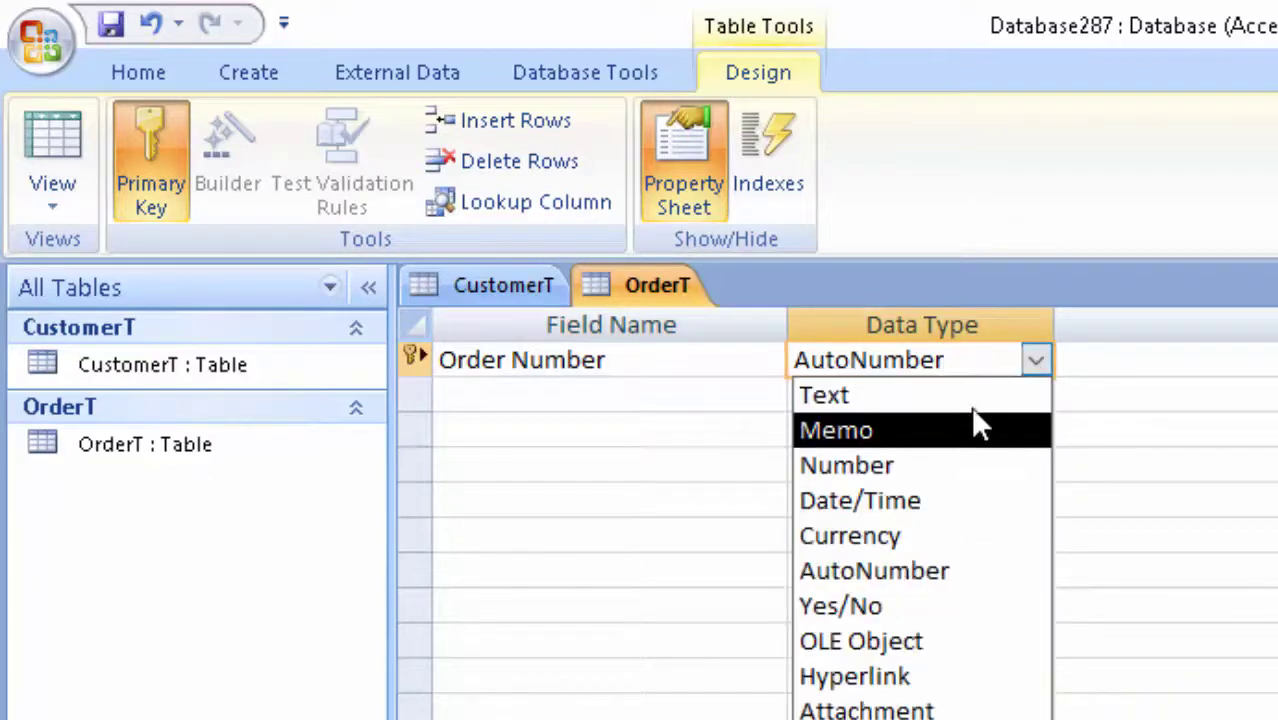
{"action": "left_click", "coordinate": [936, 395]}
Add Item Name as a Text field and Price as a Currency field
{"action": "left_click", "coordinate": [493, 393]}
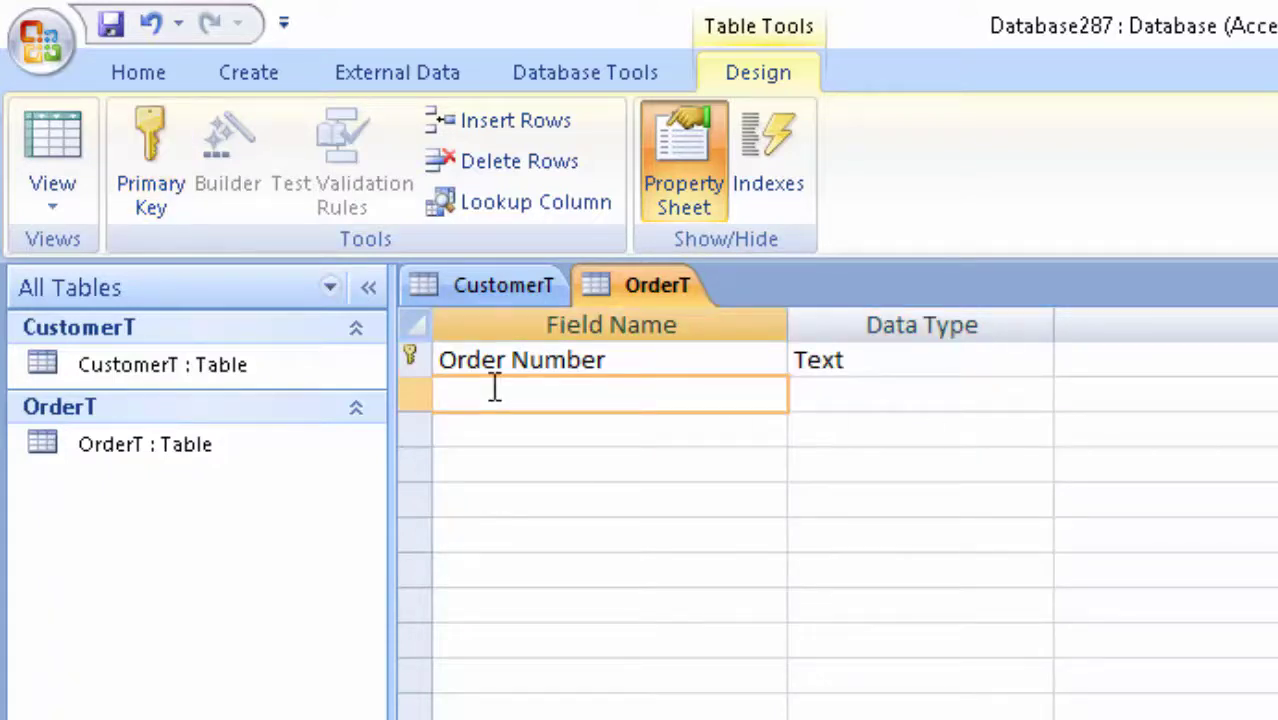
{"action": "type", "text": "I"}
{"action": "type", "text": "tem N"}
{"action": "type", "text": "ame"}
{"action": "key", "text": "Return"}
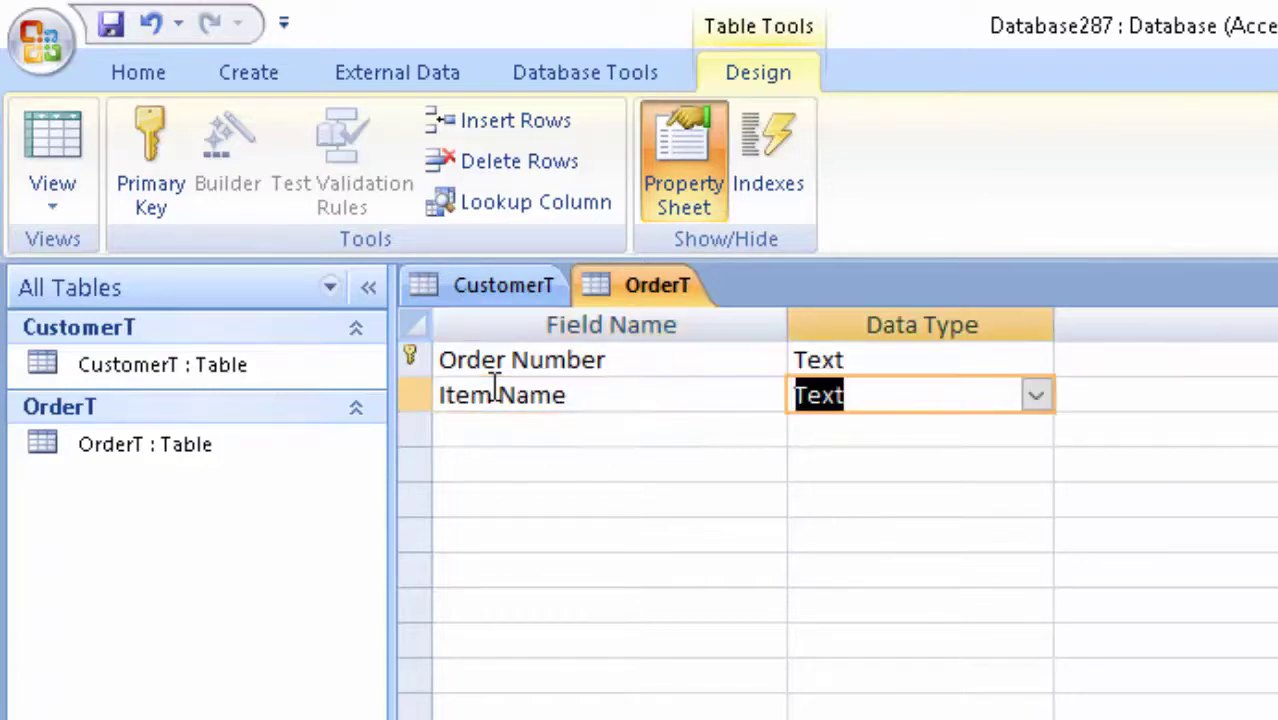
{"action": "key", "text": "Return"}
{"action": "key", "text": "Return"}
{"action": "type", "text": "P"}
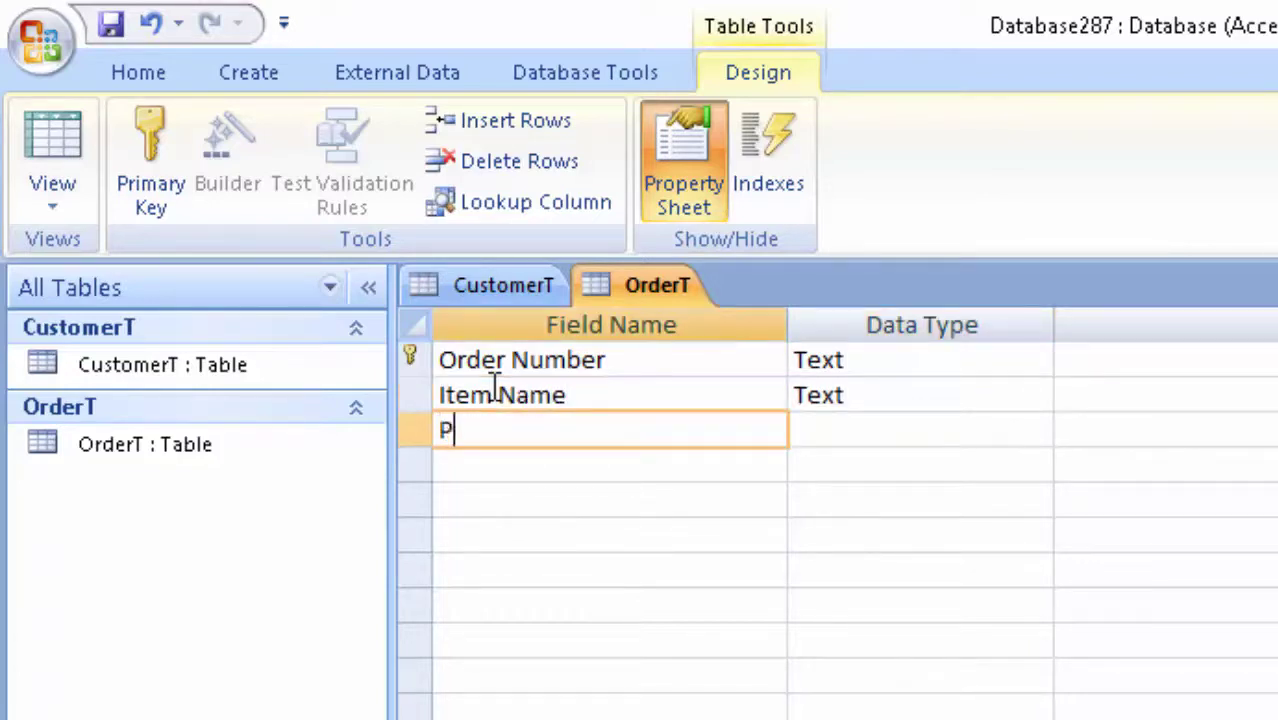
{"action": "type", "text": "rice"}
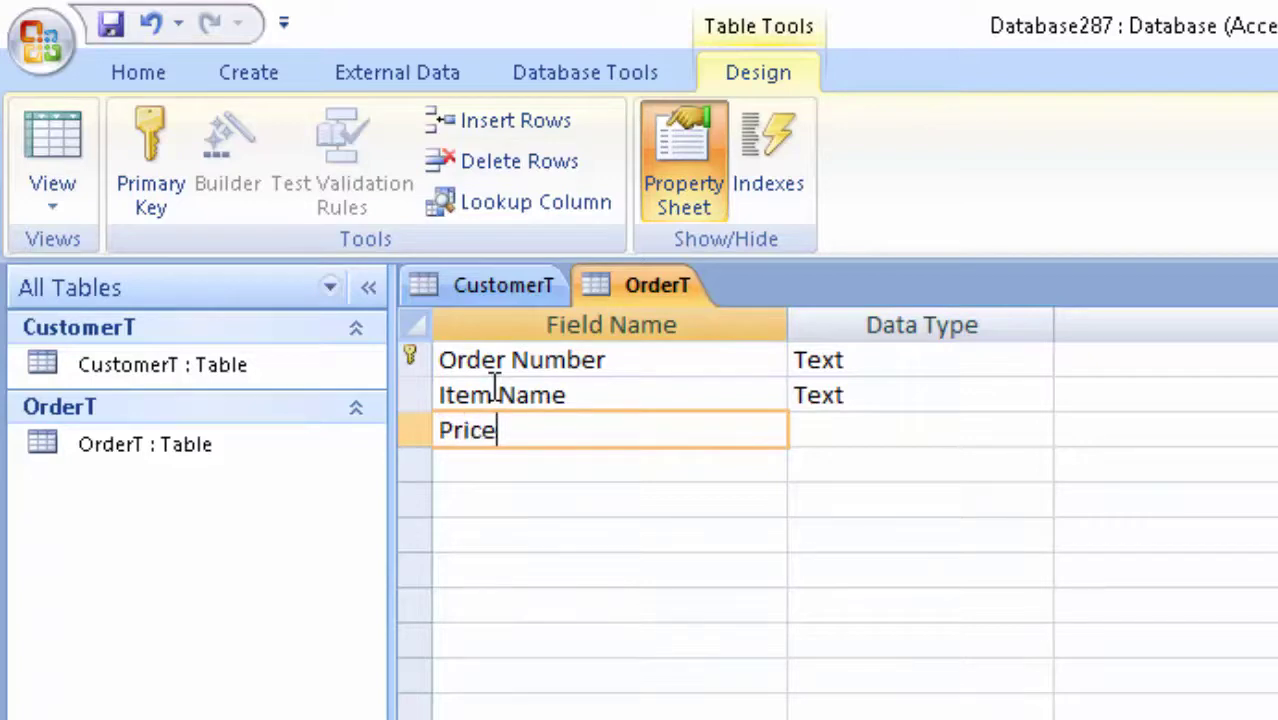
{"action": "key", "text": "Return"}
{"action": "type", "text": "currency"}
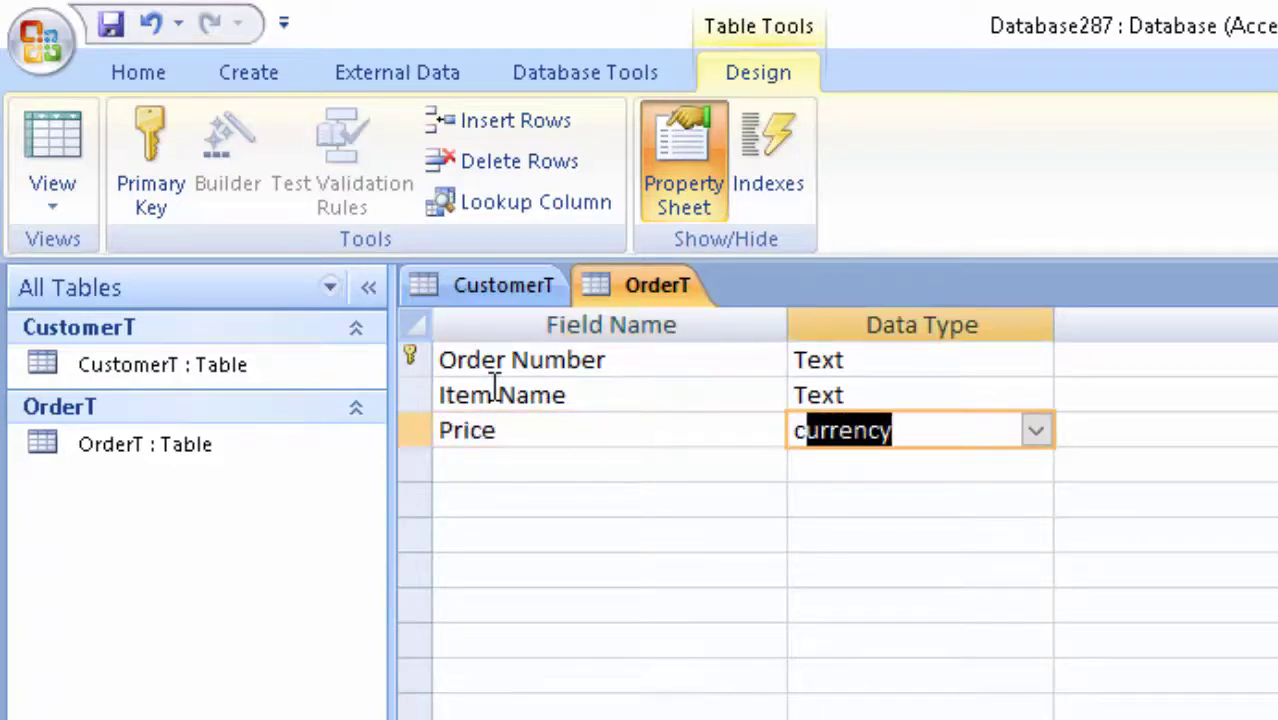
{"action": "key", "text": "Return"}
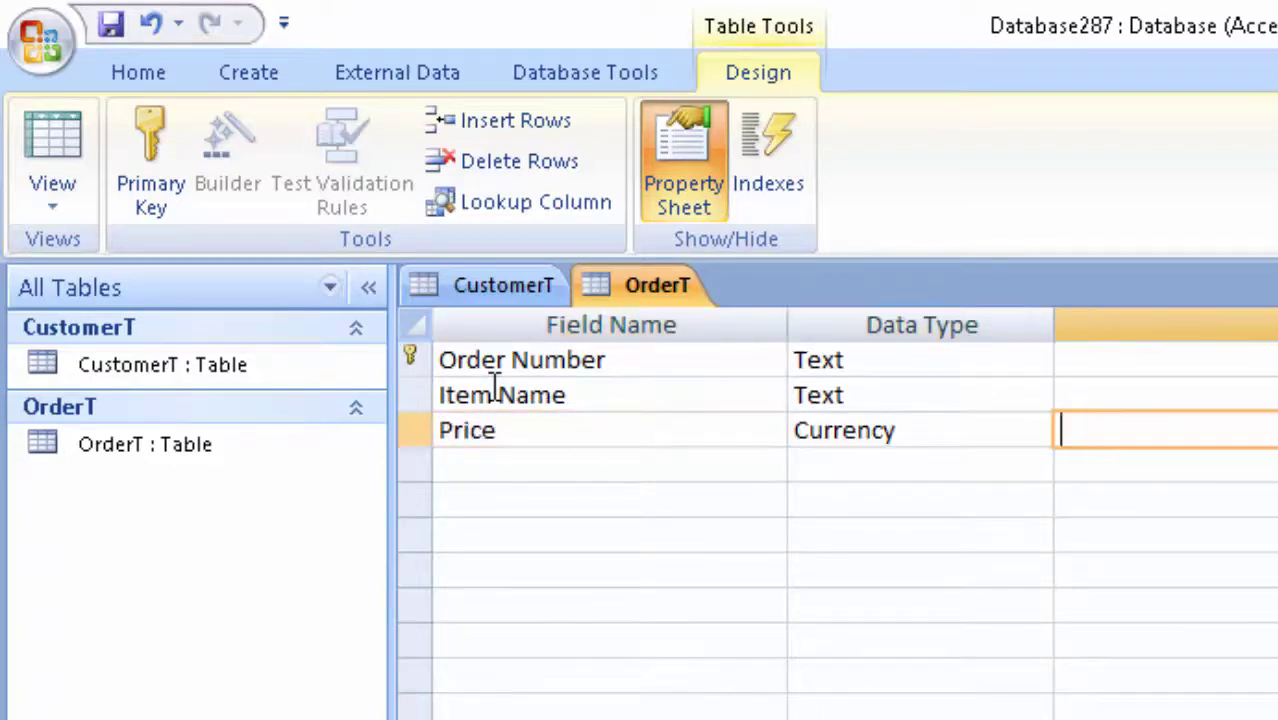
{"action": "key", "text": "Return"}
Add a Unit field of type Number with field size Double
{"action": "type", "text": "Un"}
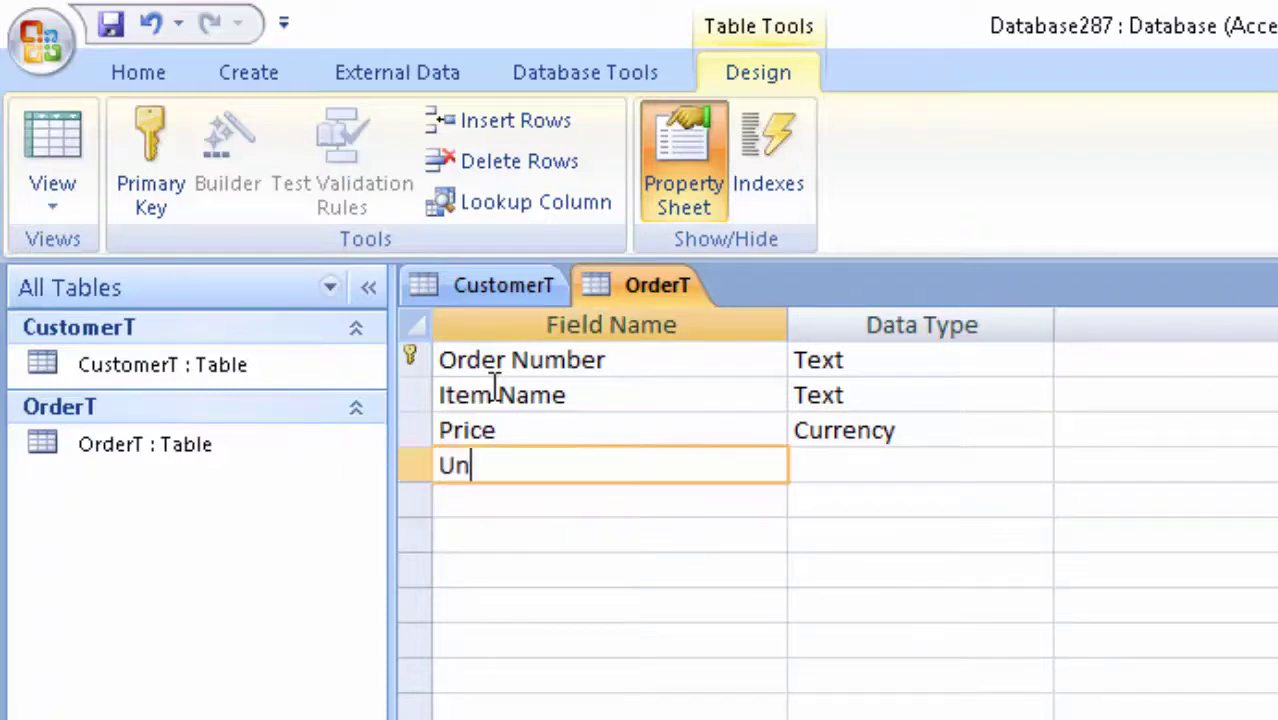
{"action": "type", "text": "it"}
{"action": "key", "text": "Return"}
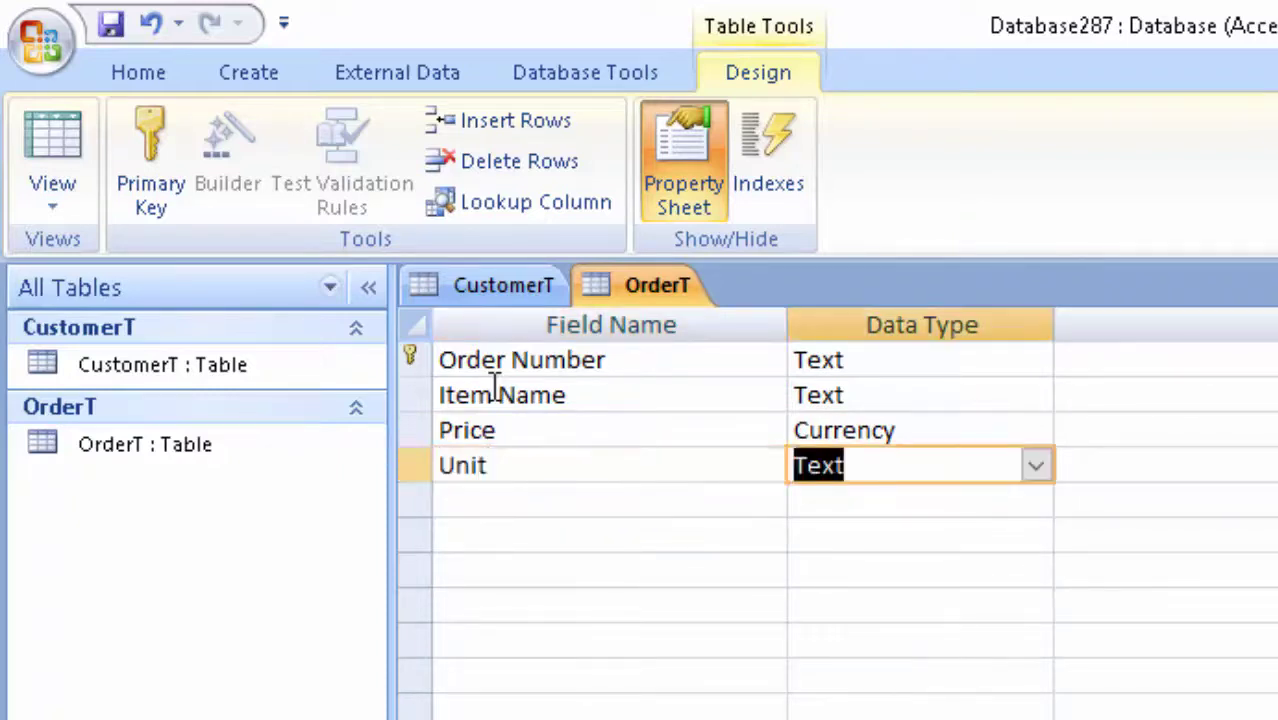
{"action": "left_click", "coordinate": [1033, 468]}
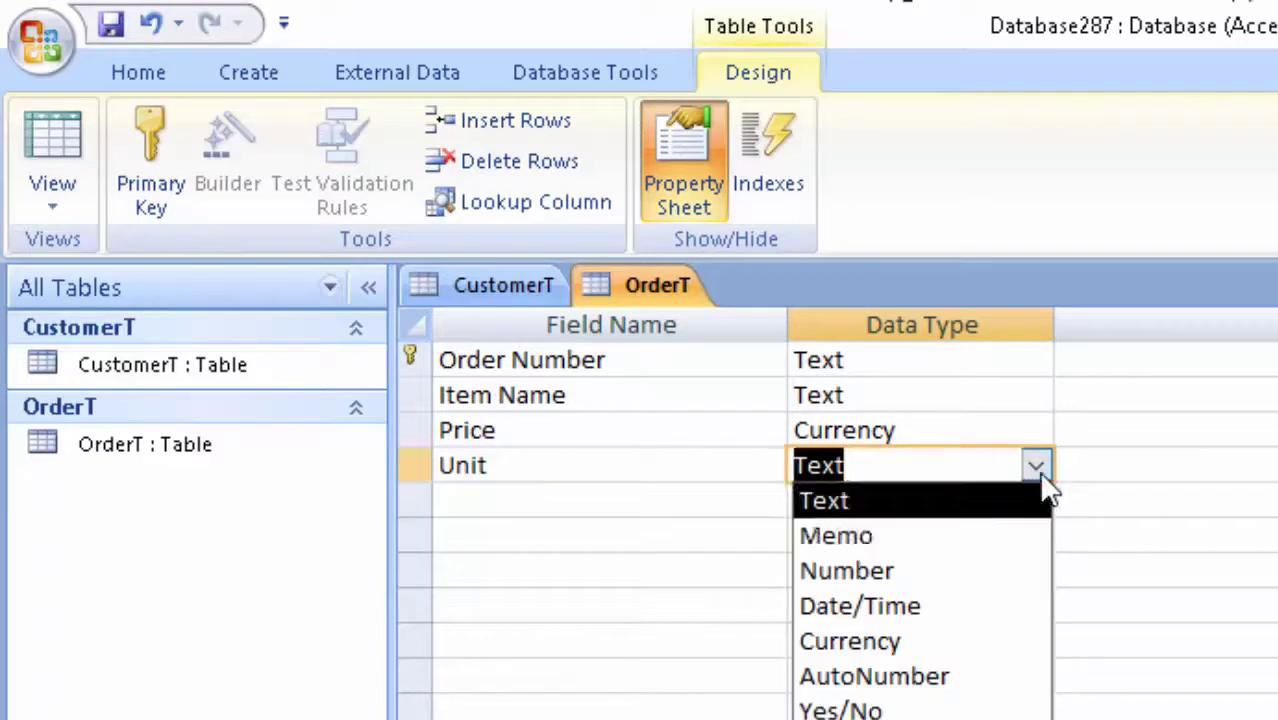
{"action": "left_click", "coordinate": [970, 568]}
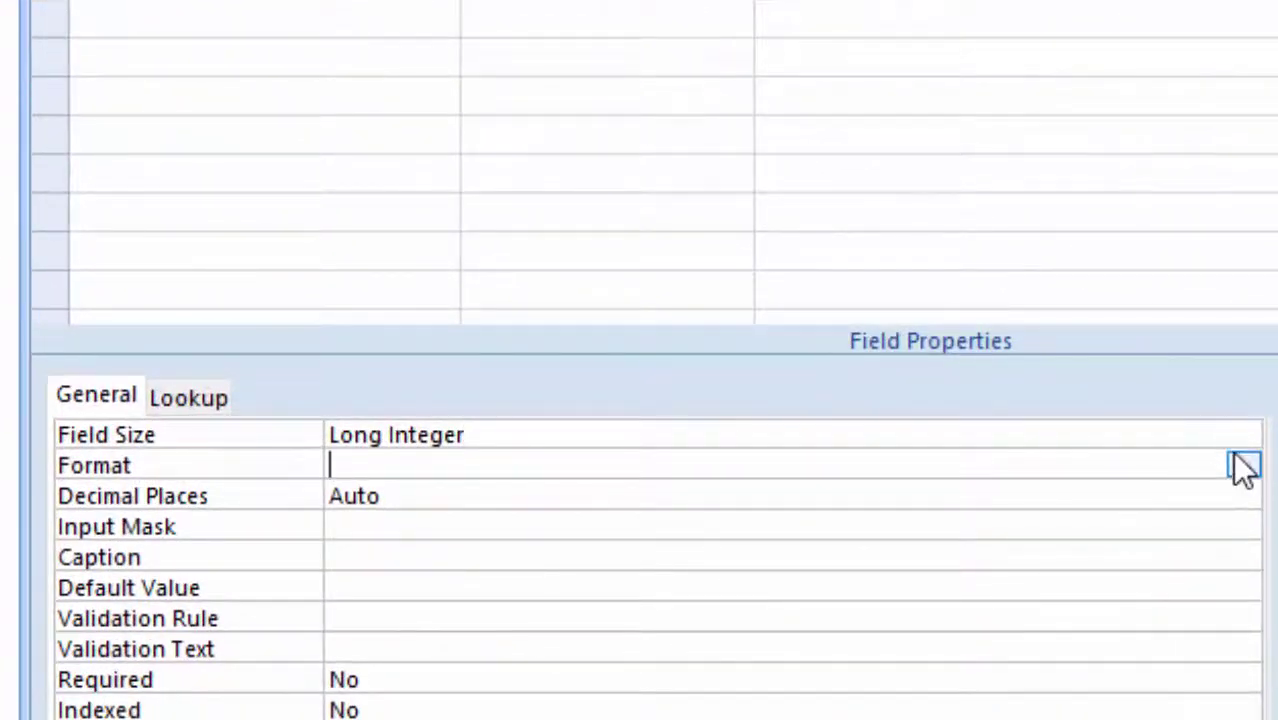
{"action": "left_click", "coordinate": [1241, 438]}
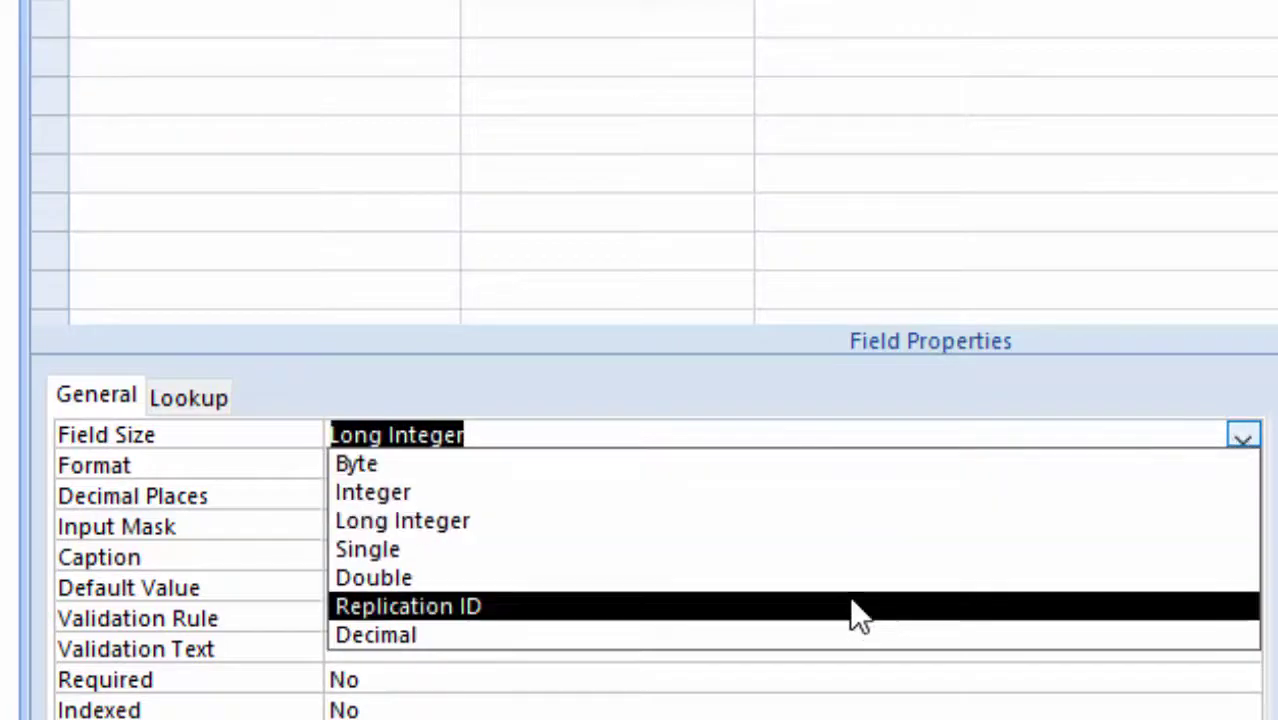
{"action": "left_click", "coordinate": [857, 577]}
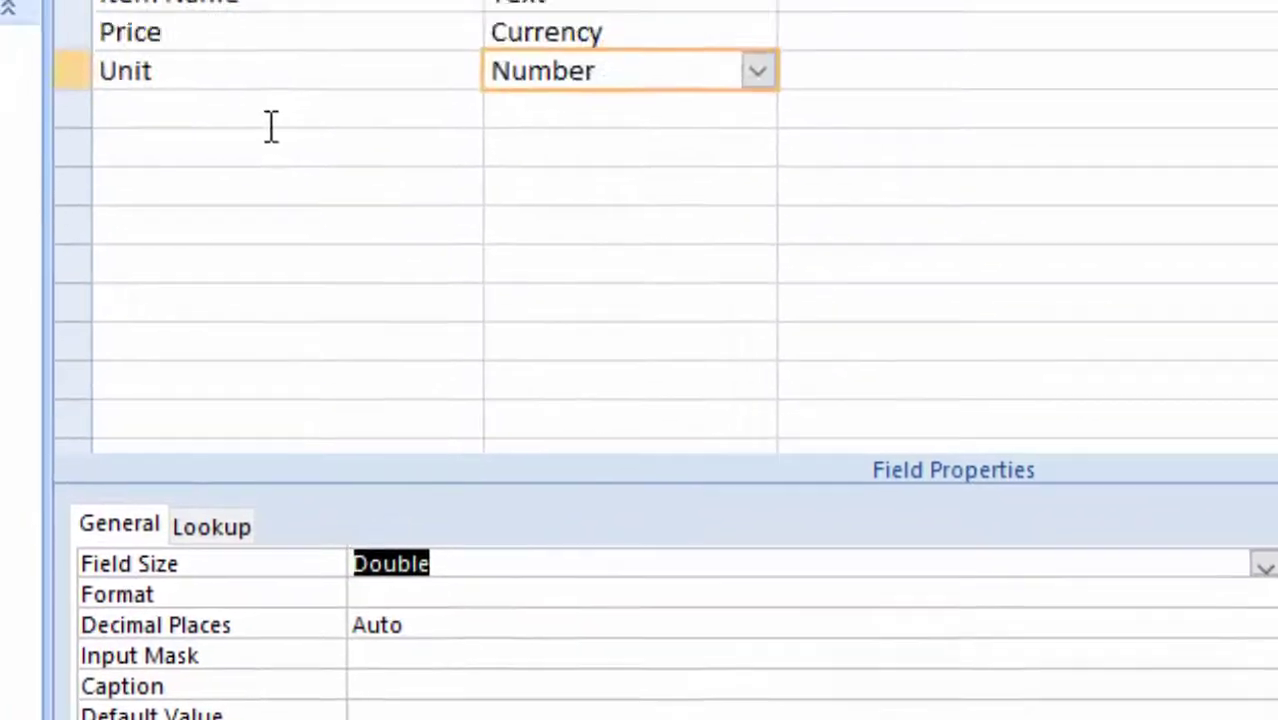
Add a Total field with the Number data type
{"action": "left_click", "coordinate": [271, 126]}
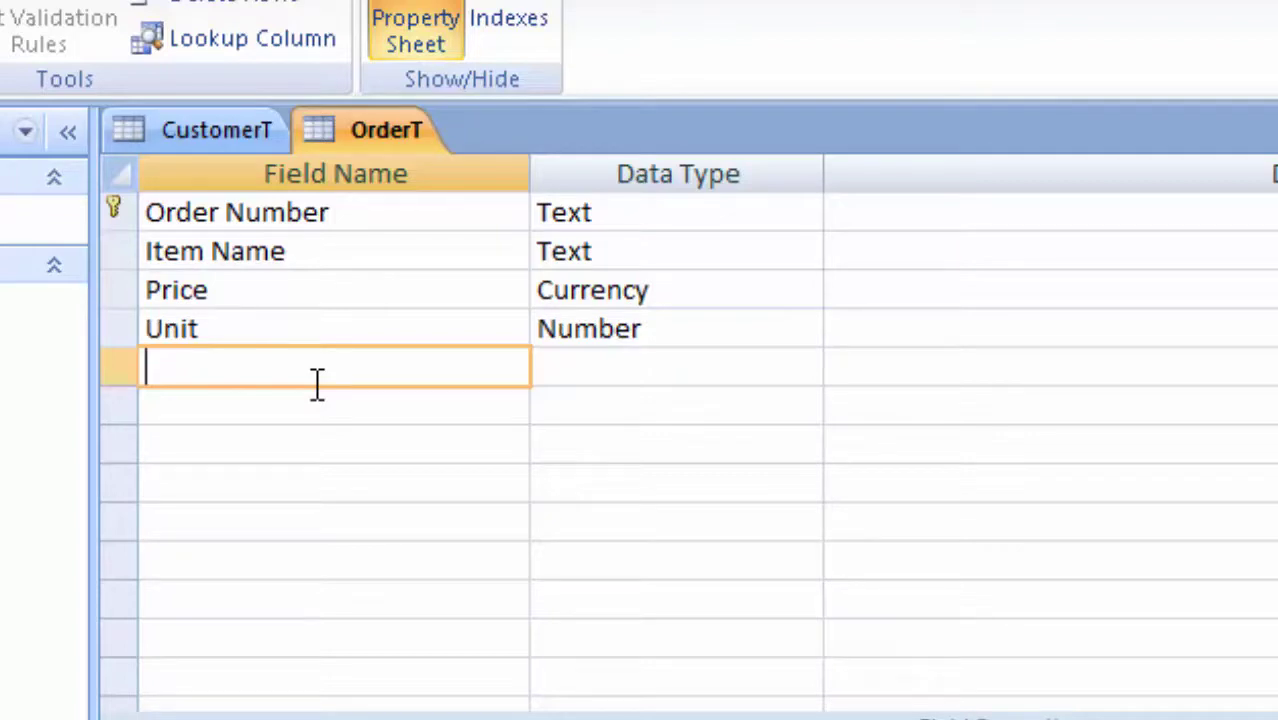
{"action": "type", "text": "Tota"}
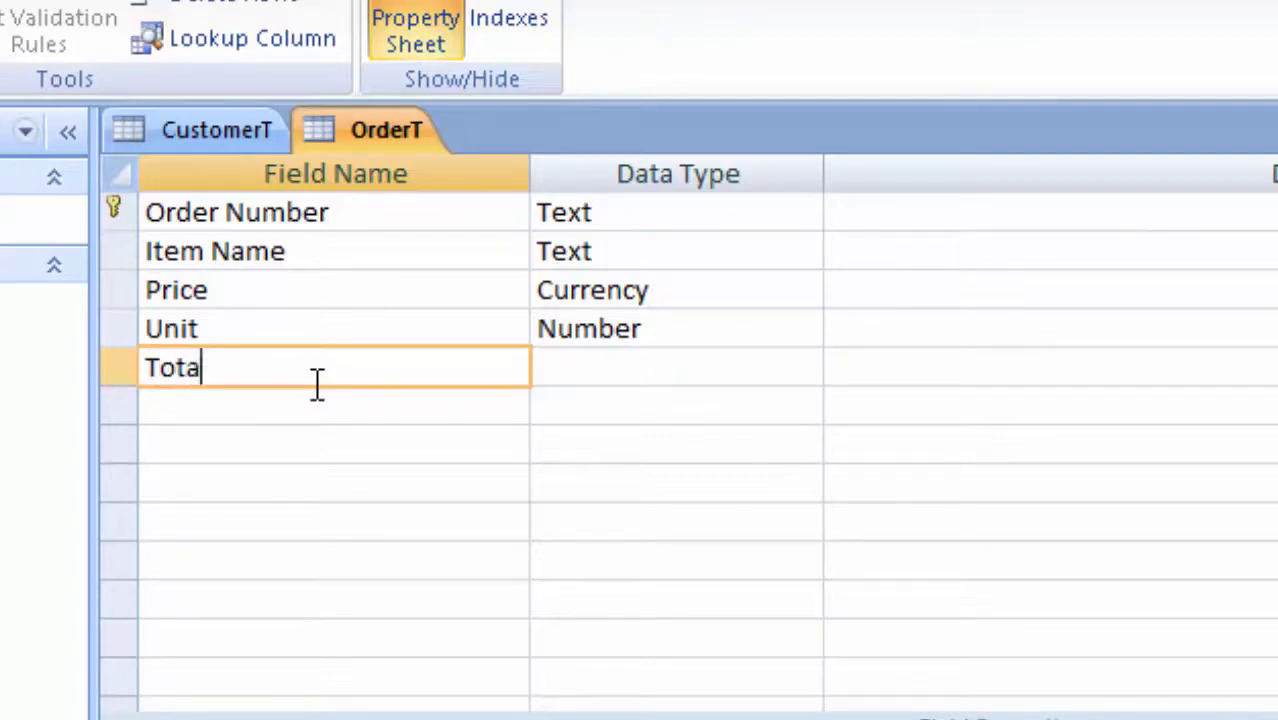
{"action": "type", "text": "l"}
{"action": "left_click", "coordinate": [687, 368]}
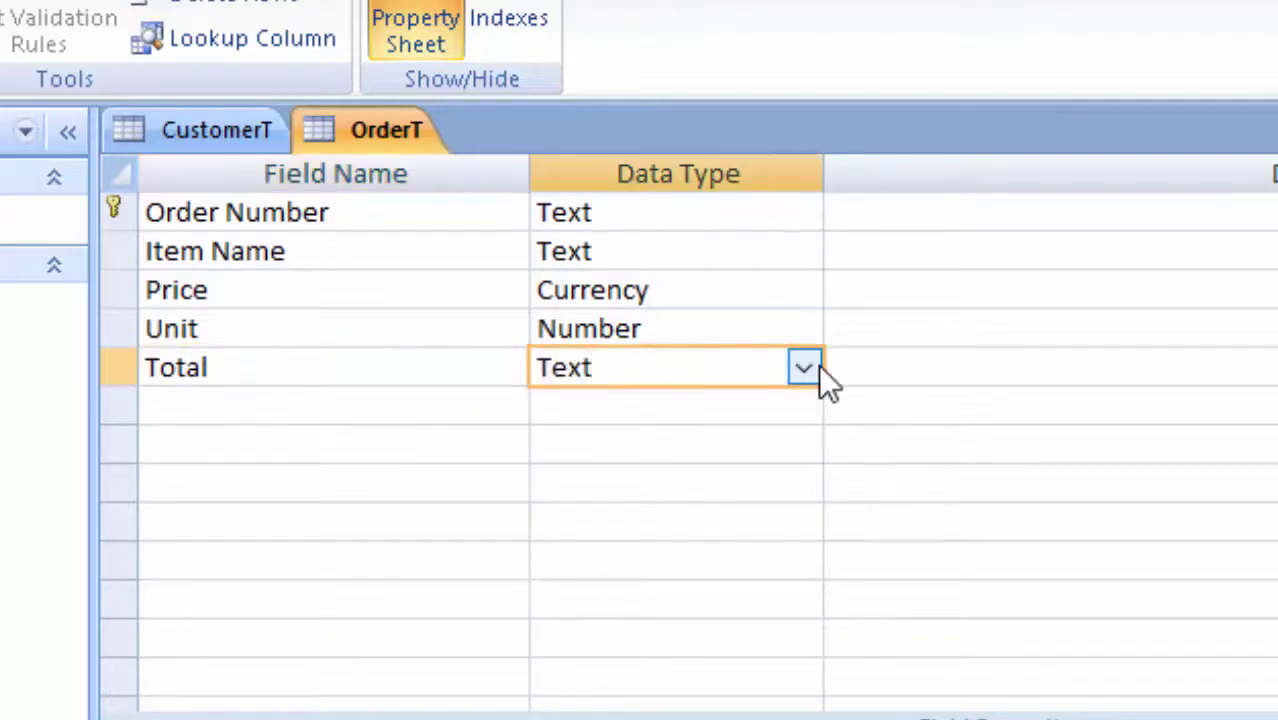
{"action": "left_click", "coordinate": [804, 368]}
{"action": "left_click", "coordinate": [682, 479]}
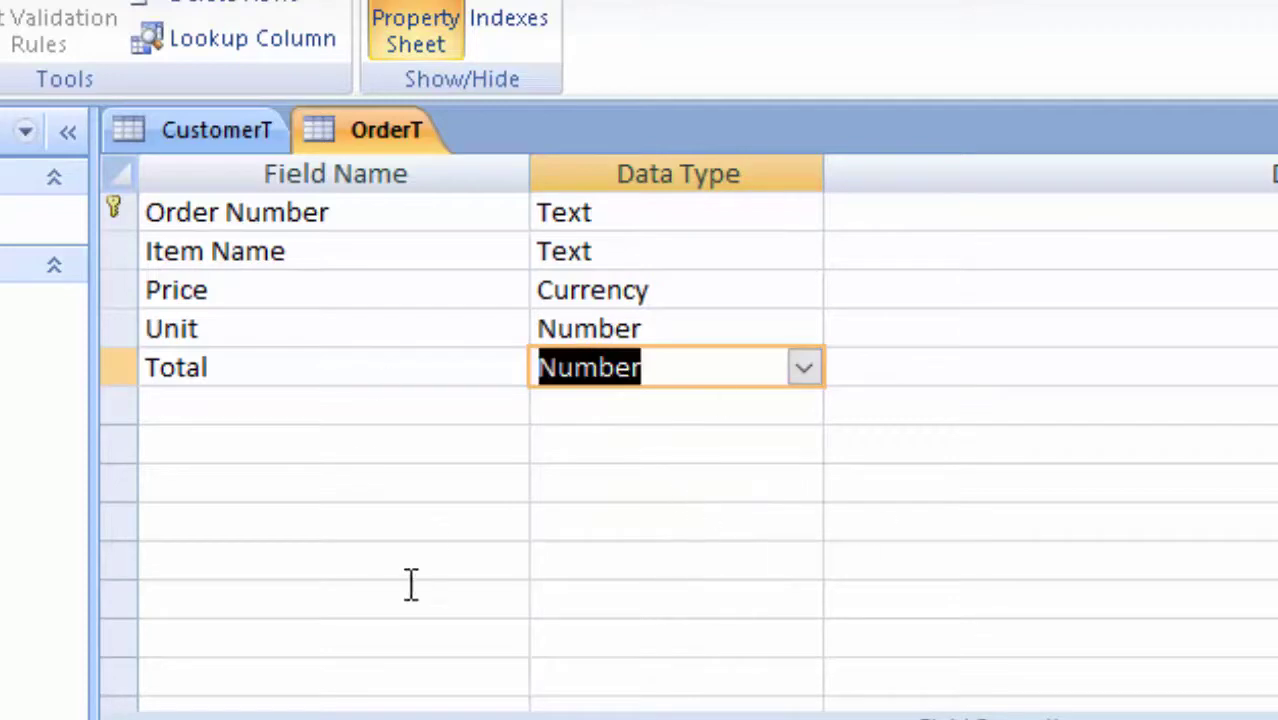
{"action": "left_click", "coordinate": [172, 406]}
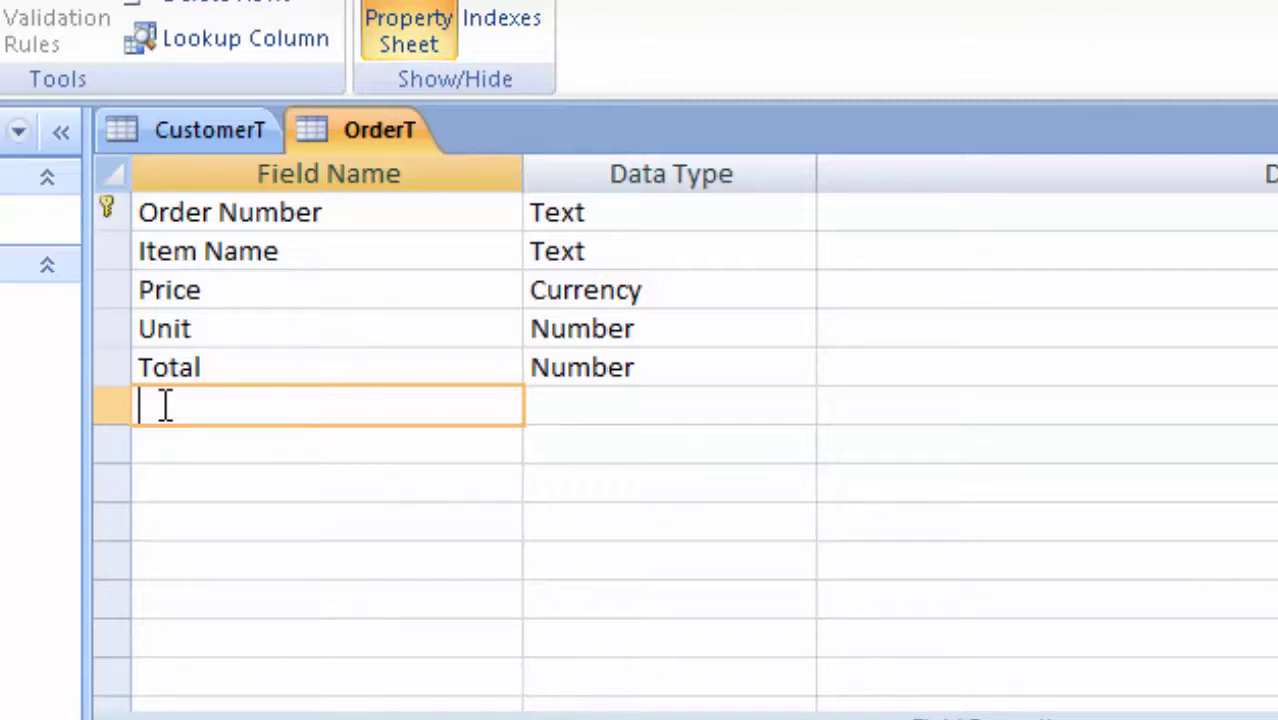
Add a TaxinPercent field with the Number data type
{"action": "type", "text": "Tax"}
{"action": "type", "text": "in"}
{"action": "type", "text": "Perce"}
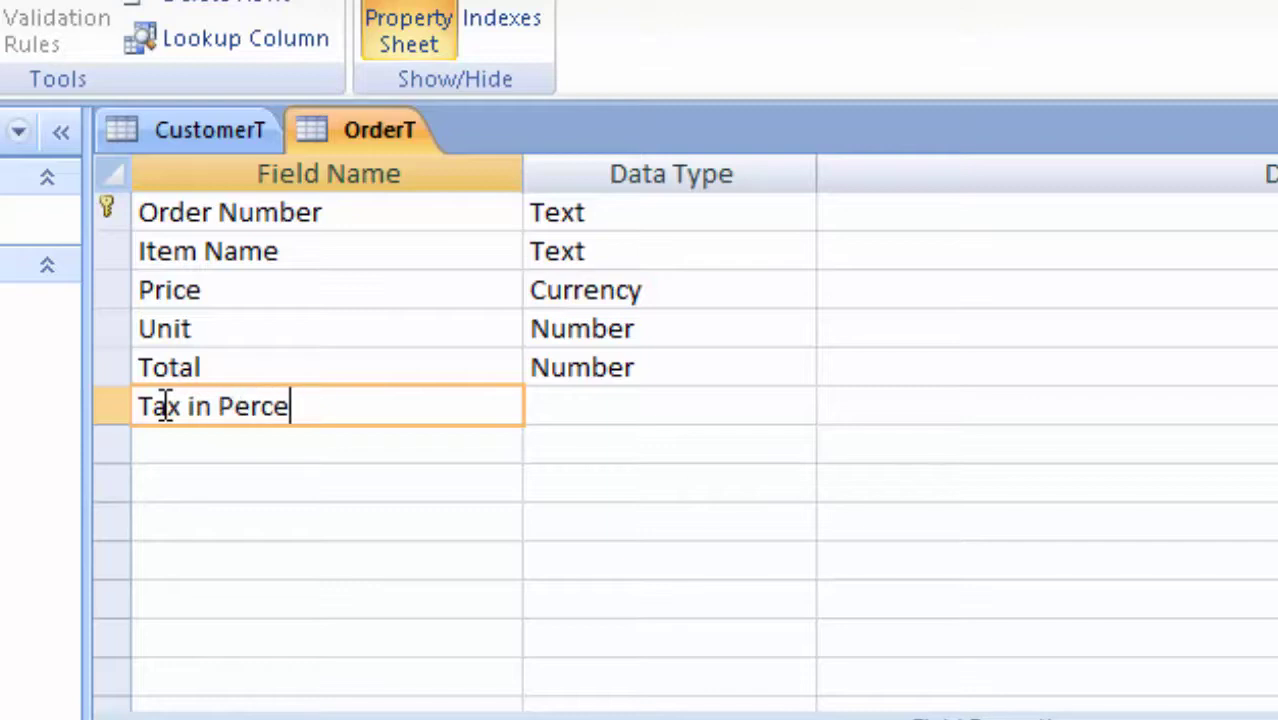
{"action": "type", "text": "b"}
{"action": "key", "text": "BackSpace"}
{"action": "type", "text": "nt"}
{"action": "left_click", "coordinate": [648, 410]}
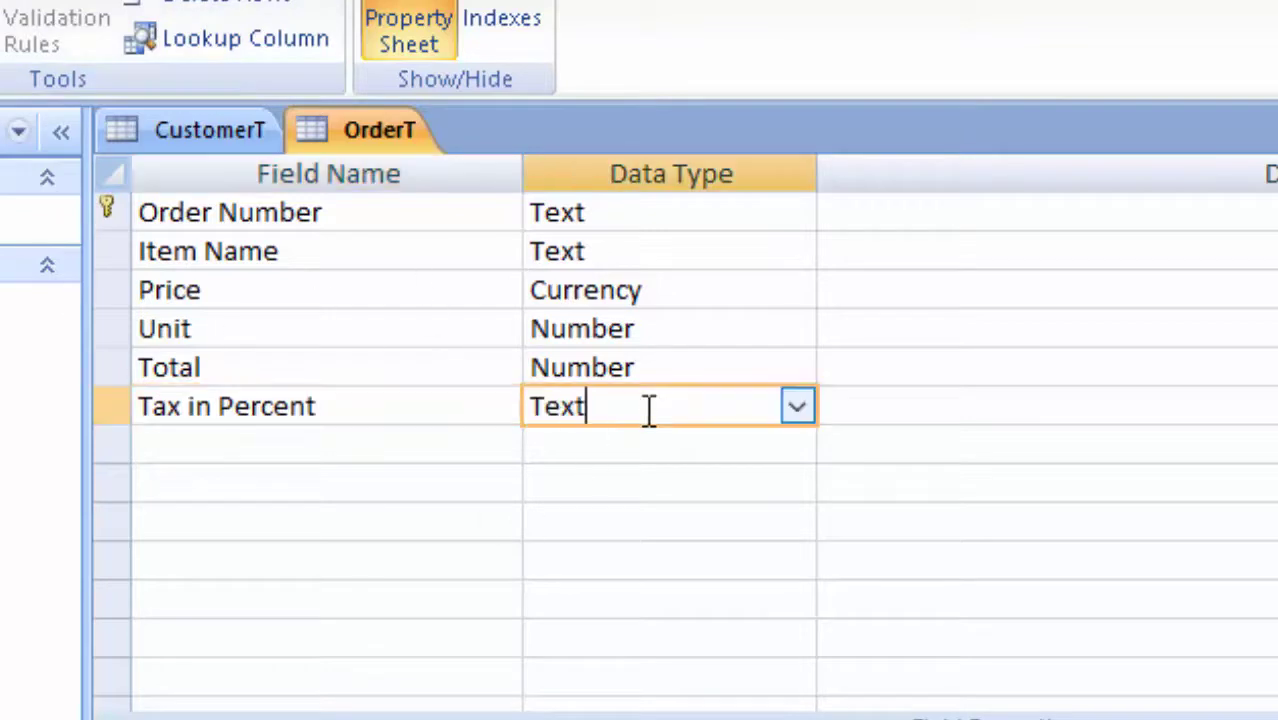
{"action": "left_click", "coordinate": [800, 404]}
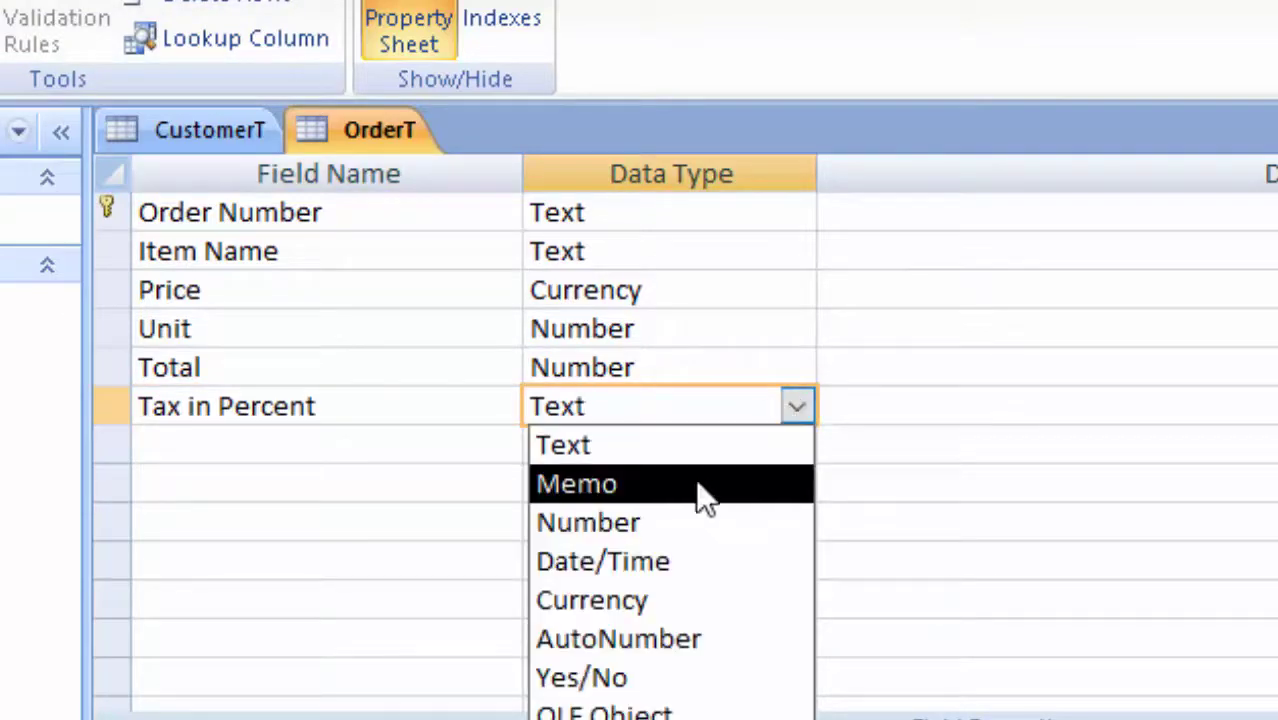
{"action": "left_click", "coordinate": [685, 524]}
{"action": "left_click", "coordinate": [938, 405]}
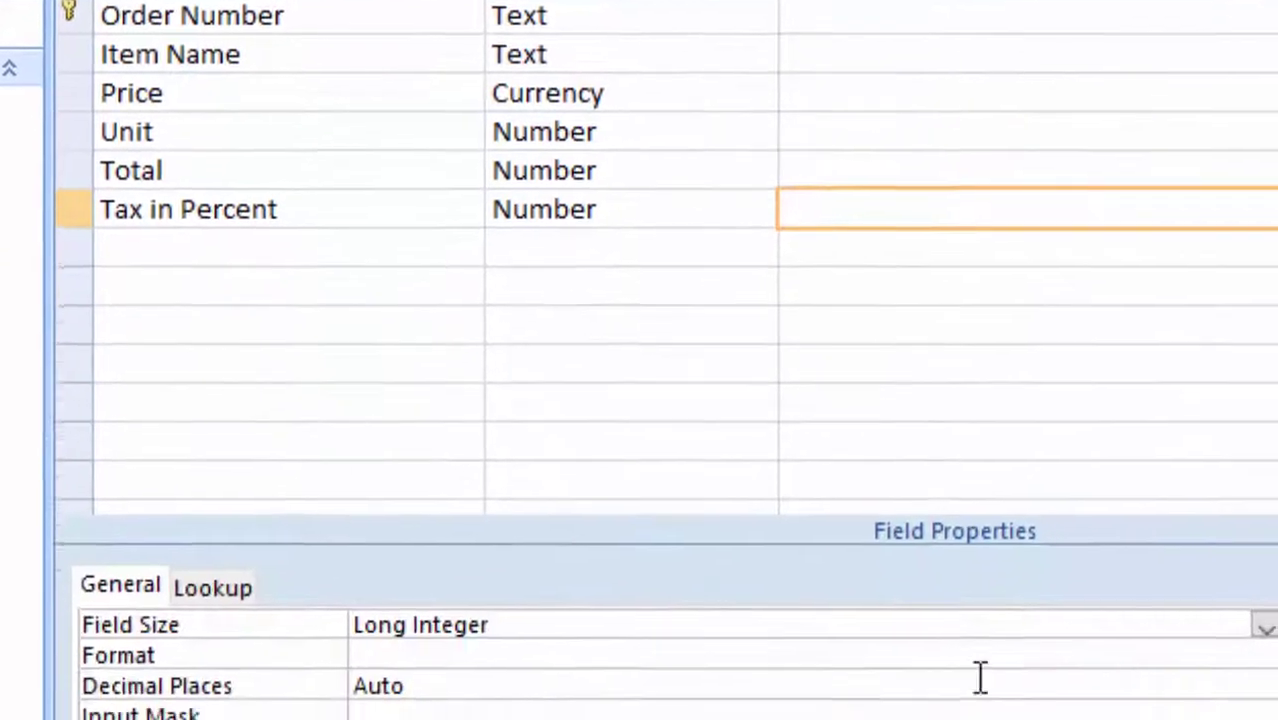
Set the tax field's size to Double and its format to Percent
{"action": "left_click", "coordinate": [1121, 425]}
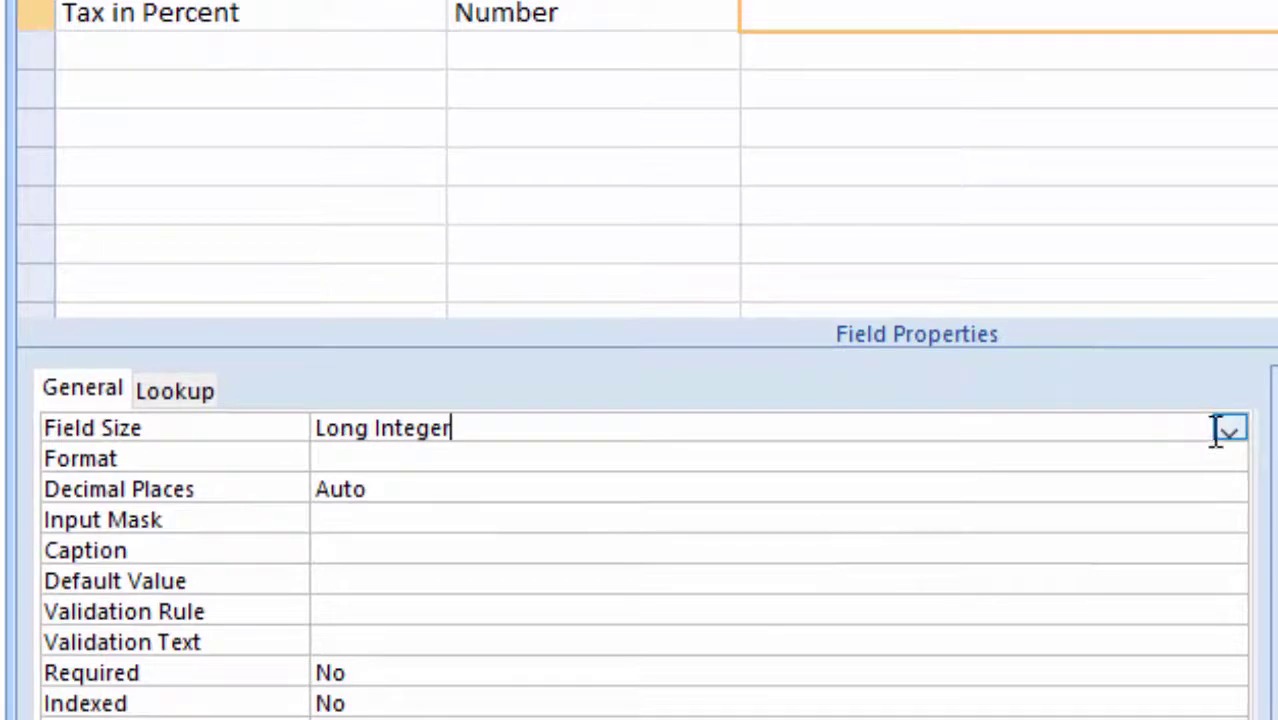
{"action": "left_click", "coordinate": [687, 12]}
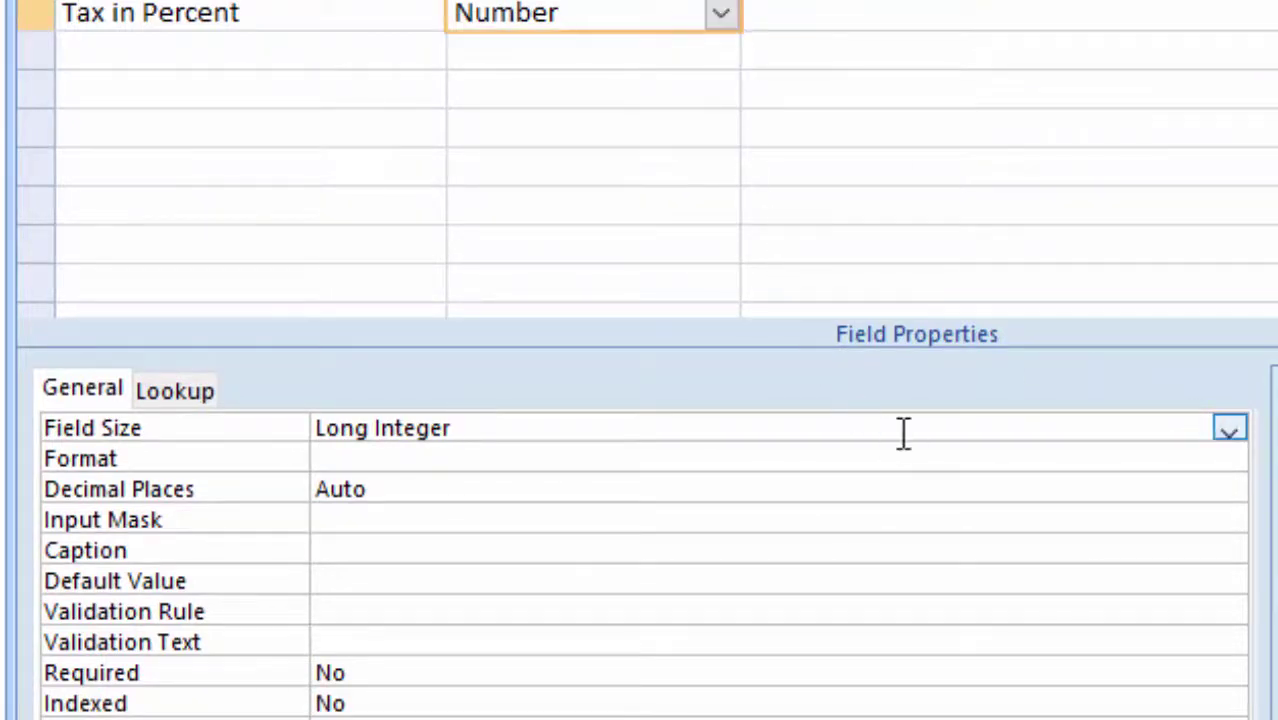
{"action": "left_click", "coordinate": [1229, 428]}
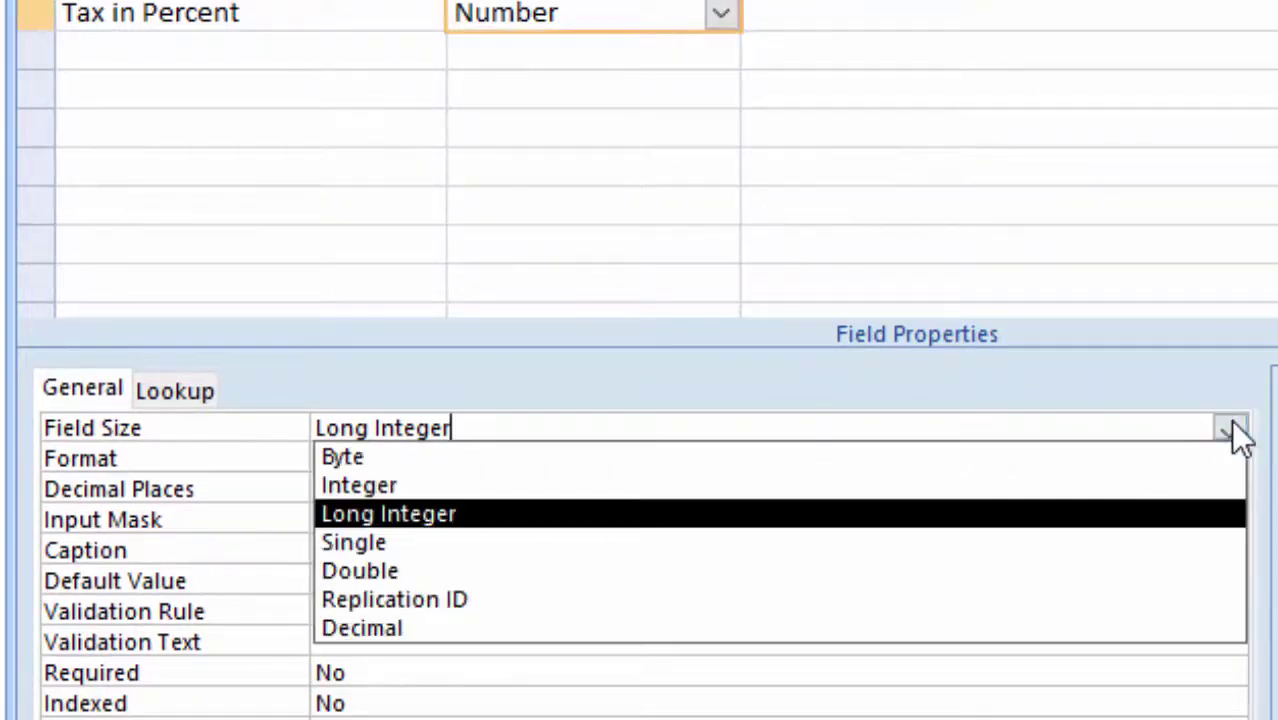
{"action": "left_click", "coordinate": [1018, 570]}
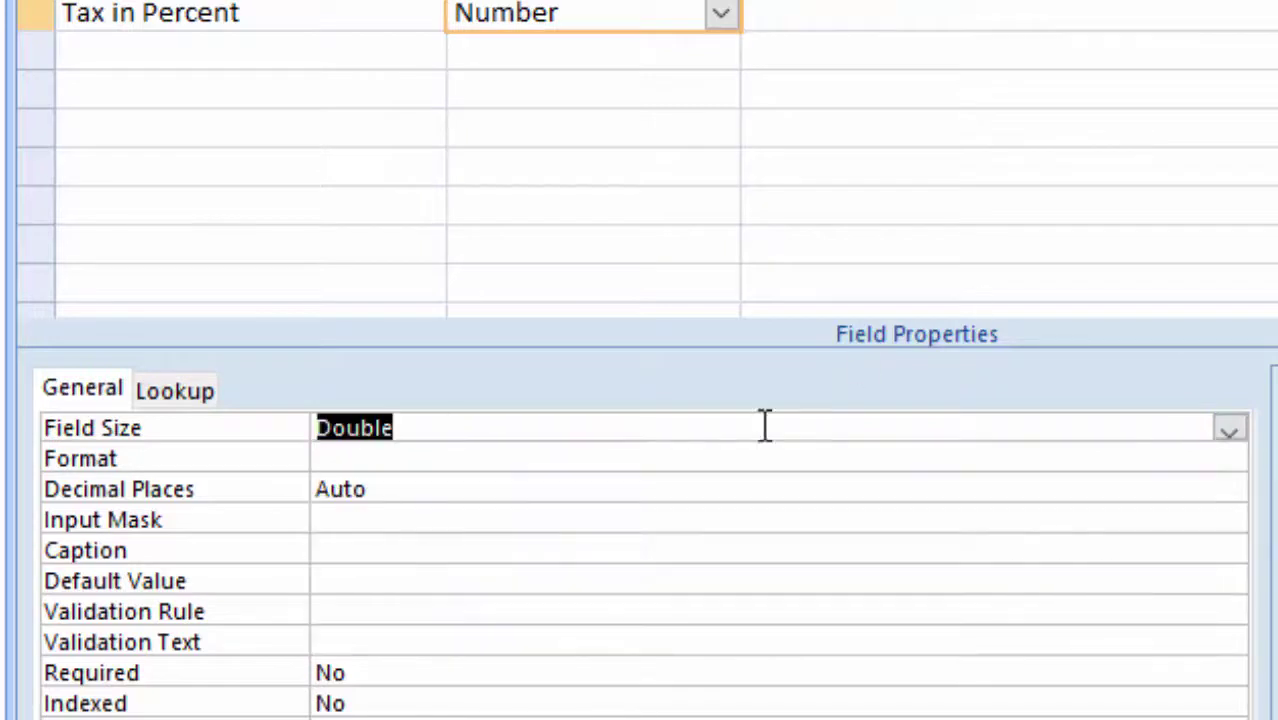
{"action": "left_click", "coordinate": [453, 460]}
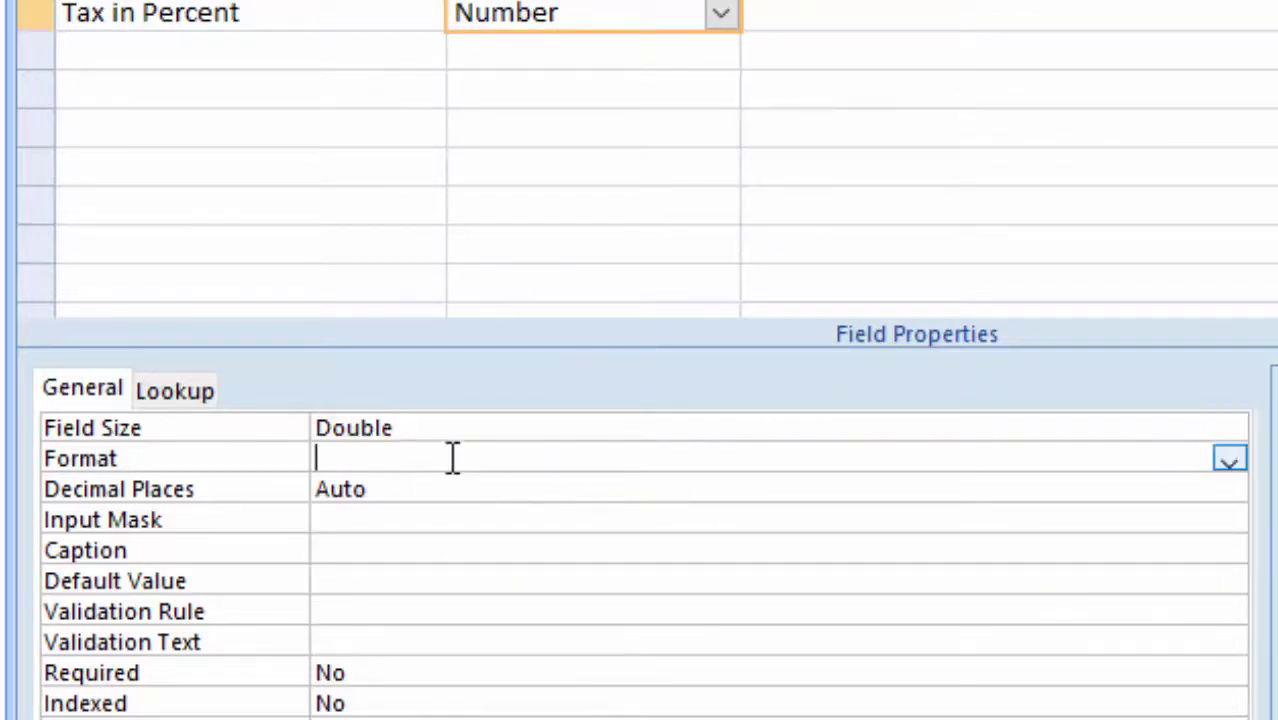
{"action": "left_click", "coordinate": [865, 14]}
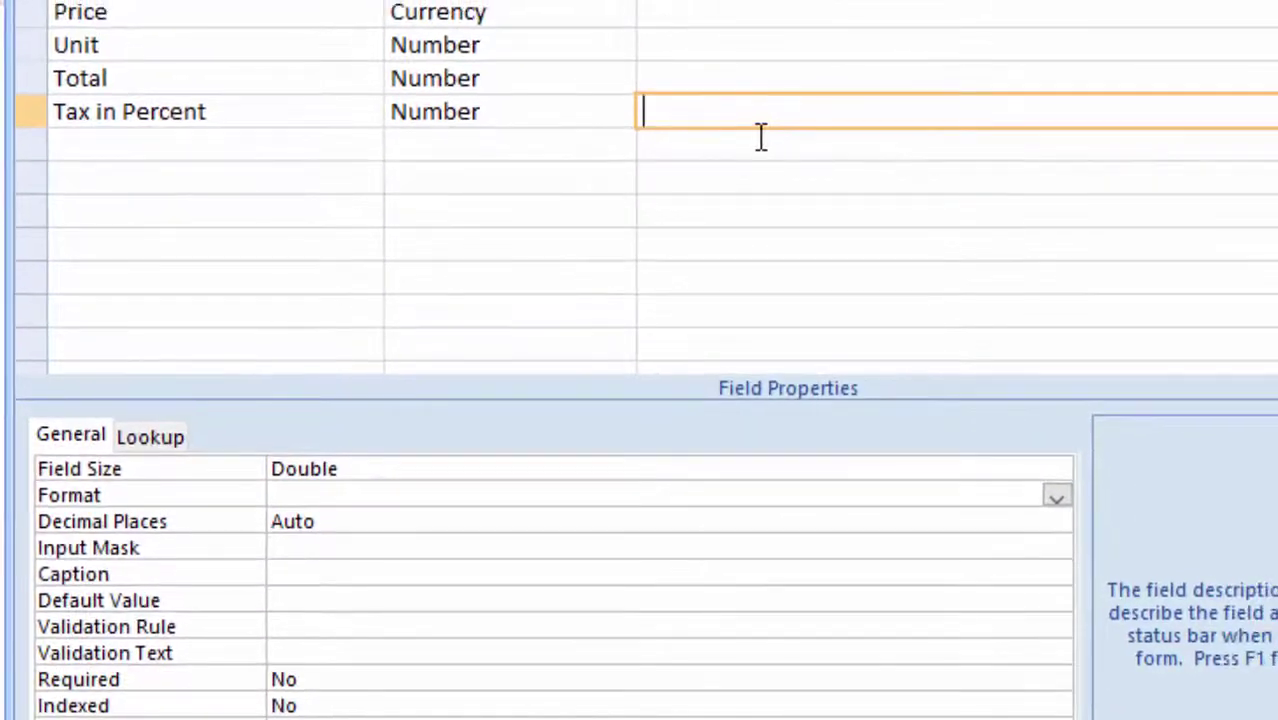
{"action": "left_click", "coordinate": [333, 500]}
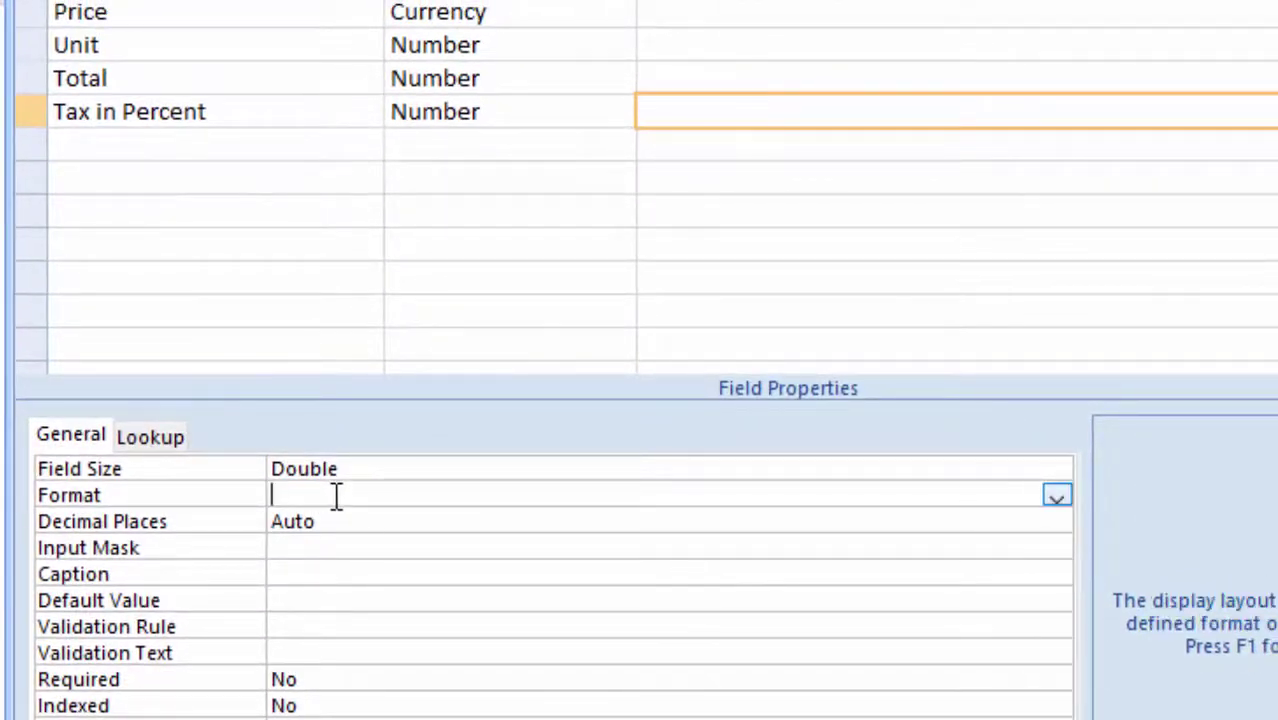
{"action": "type", "text": "Percent"}
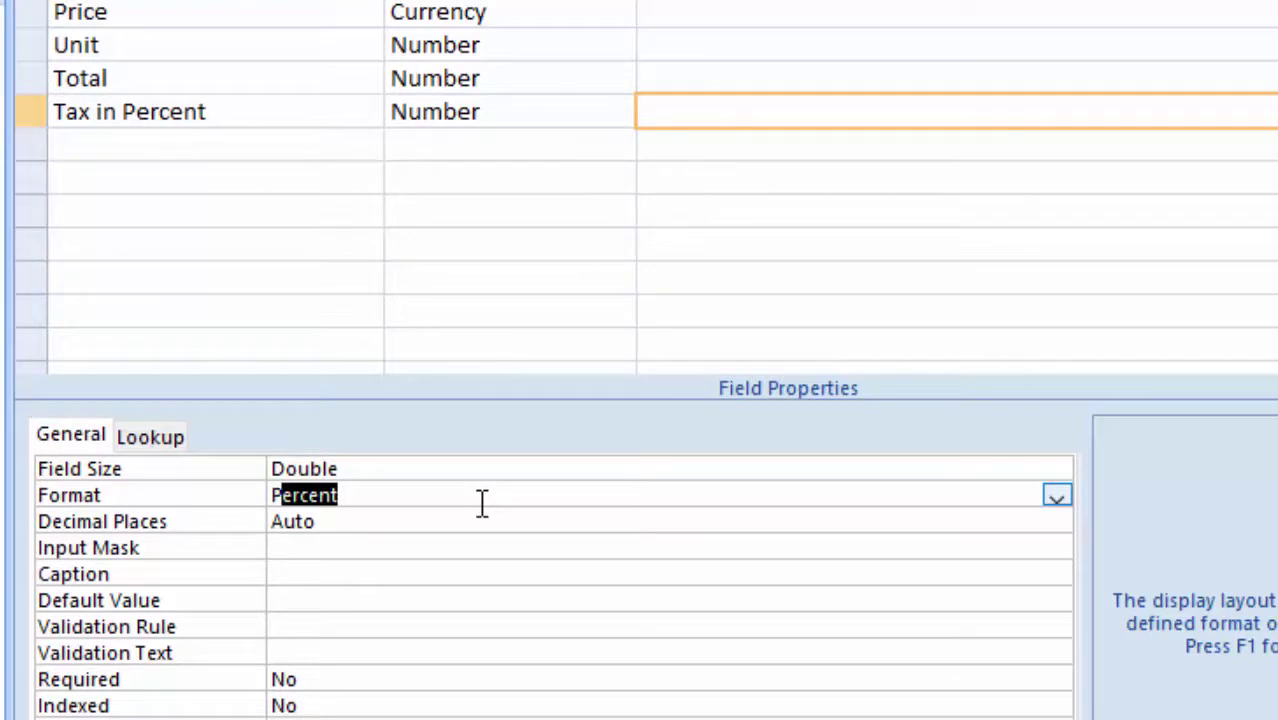
{"action": "key", "text": "Return"}
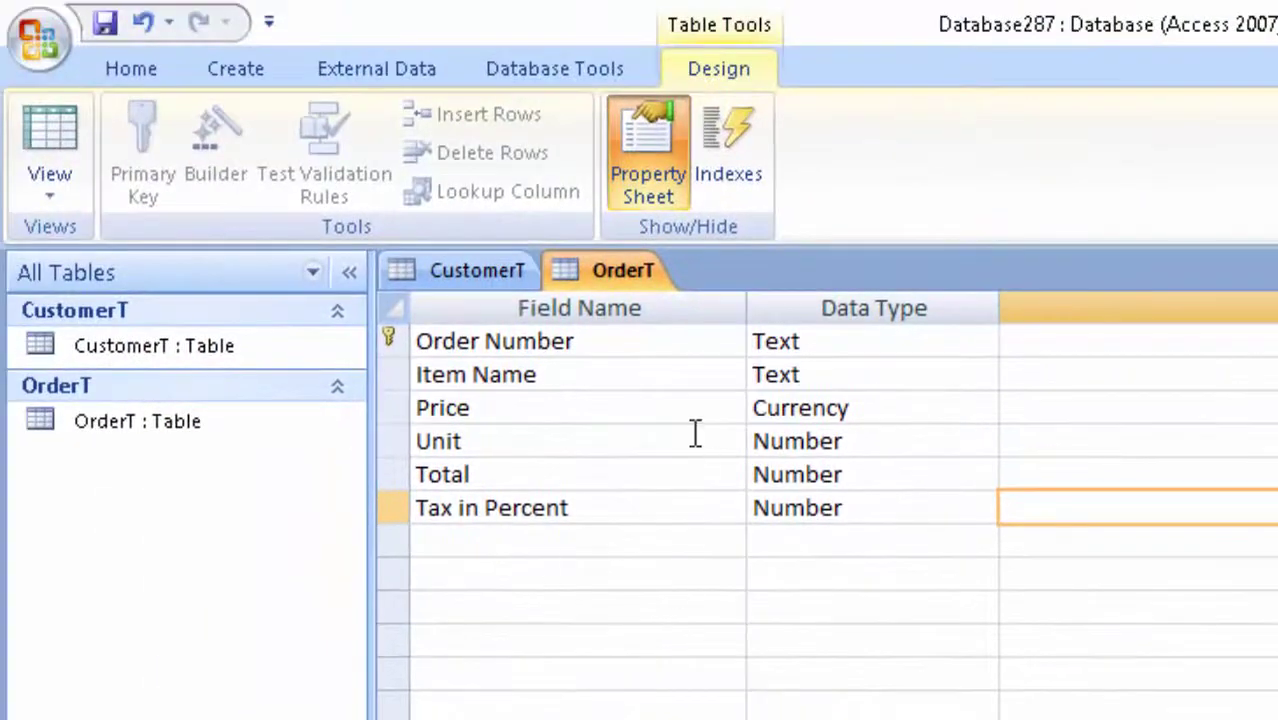
Add a Tax Amount field typed Number and switch OrderT to datasheet view
{"action": "left_click", "coordinate": [478, 540]}
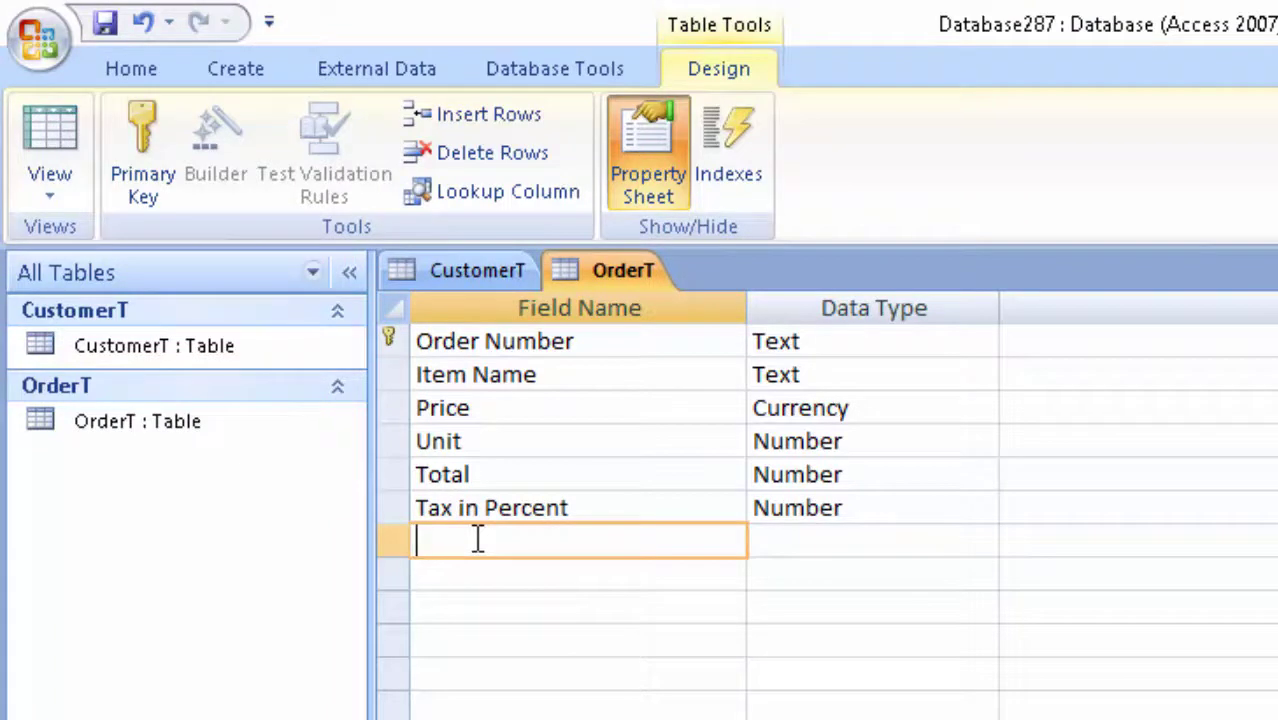
{"action": "type", "text": "TaxA"}
{"action": "type", "text": "mount"}
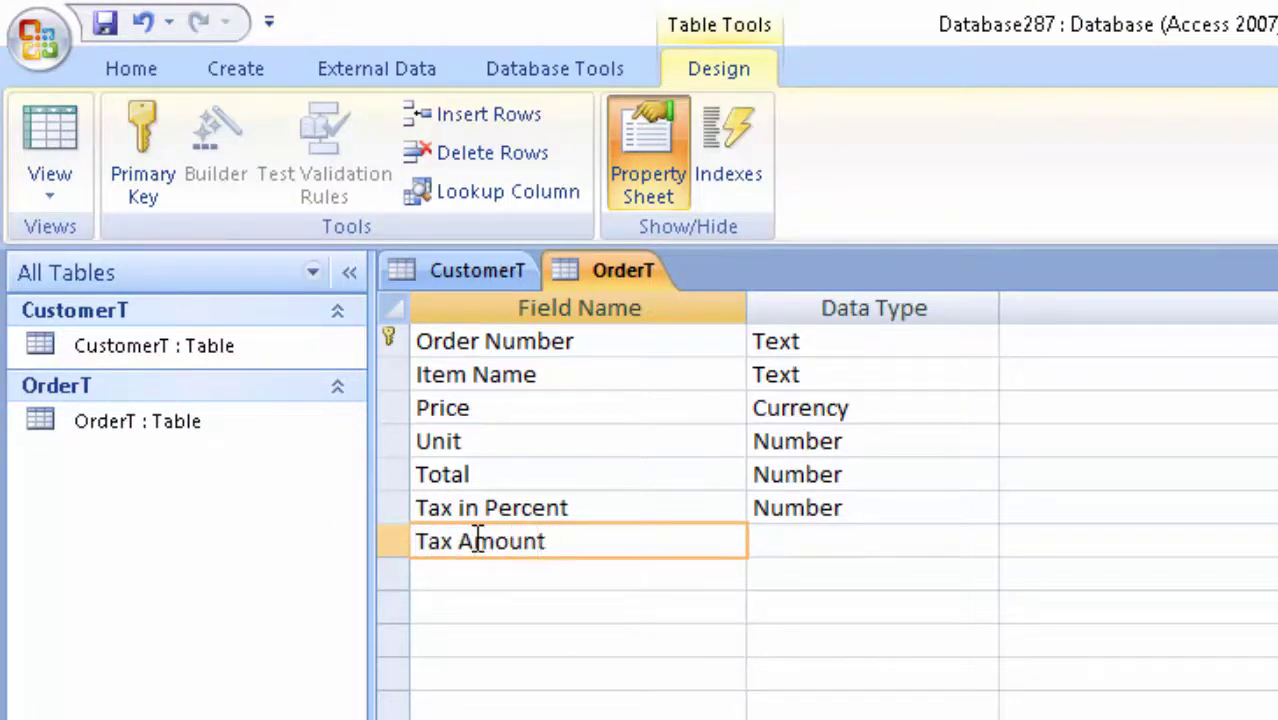
{"action": "left_click", "coordinate": [859, 540]}
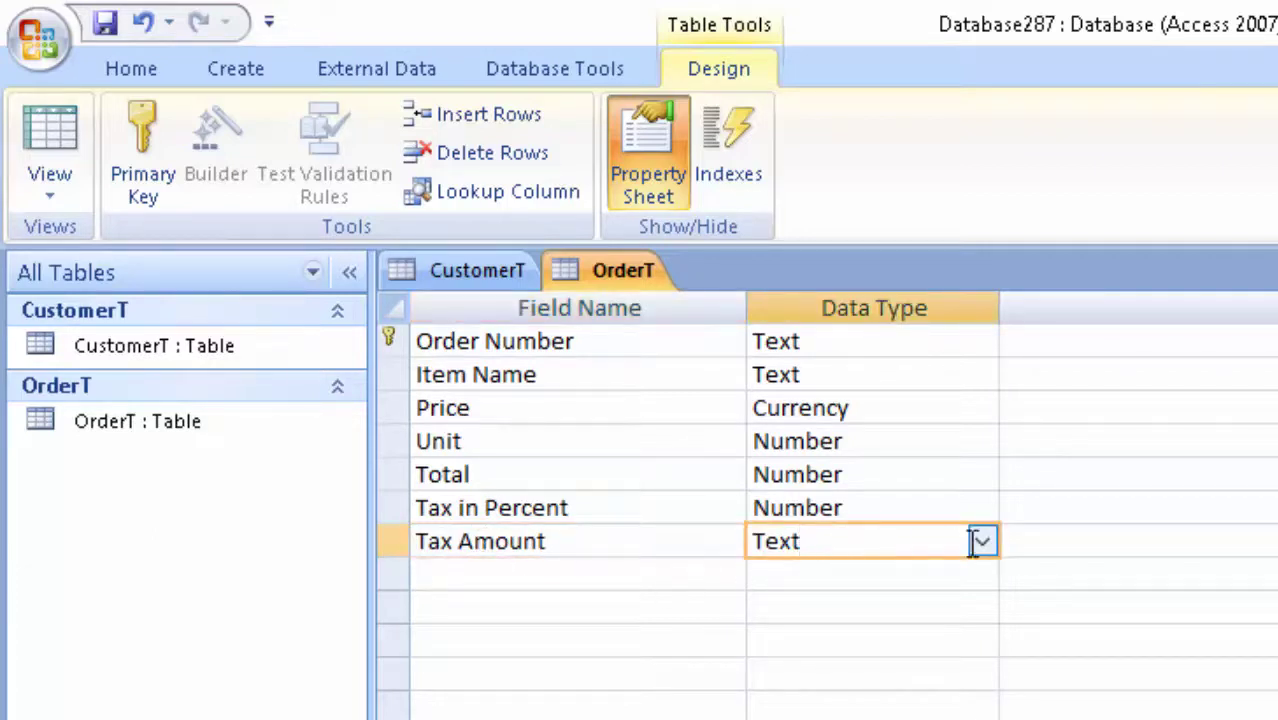
{"action": "left_click", "coordinate": [1004, 555]}
{"action": "left_click", "coordinate": [973, 541]}
{"action": "left_click", "coordinate": [982, 541]}
{"action": "left_click", "coordinate": [851, 641]}
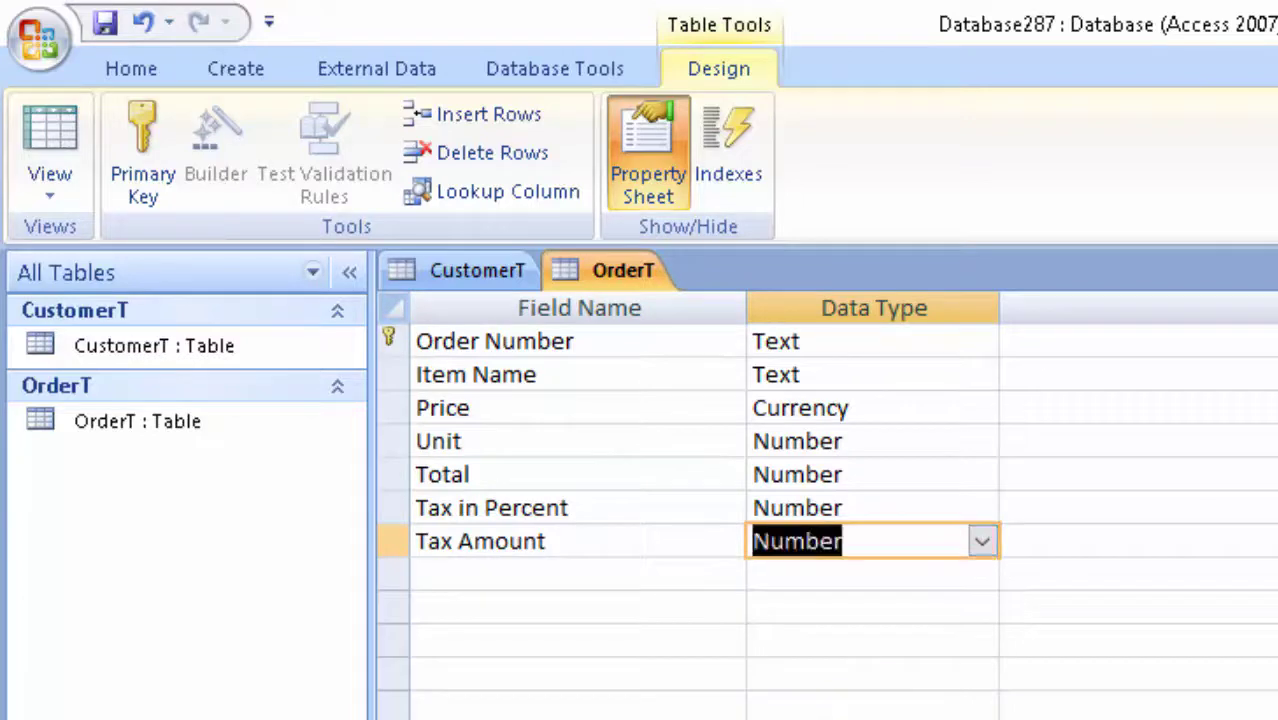
{"action": "key", "text": "F6"}
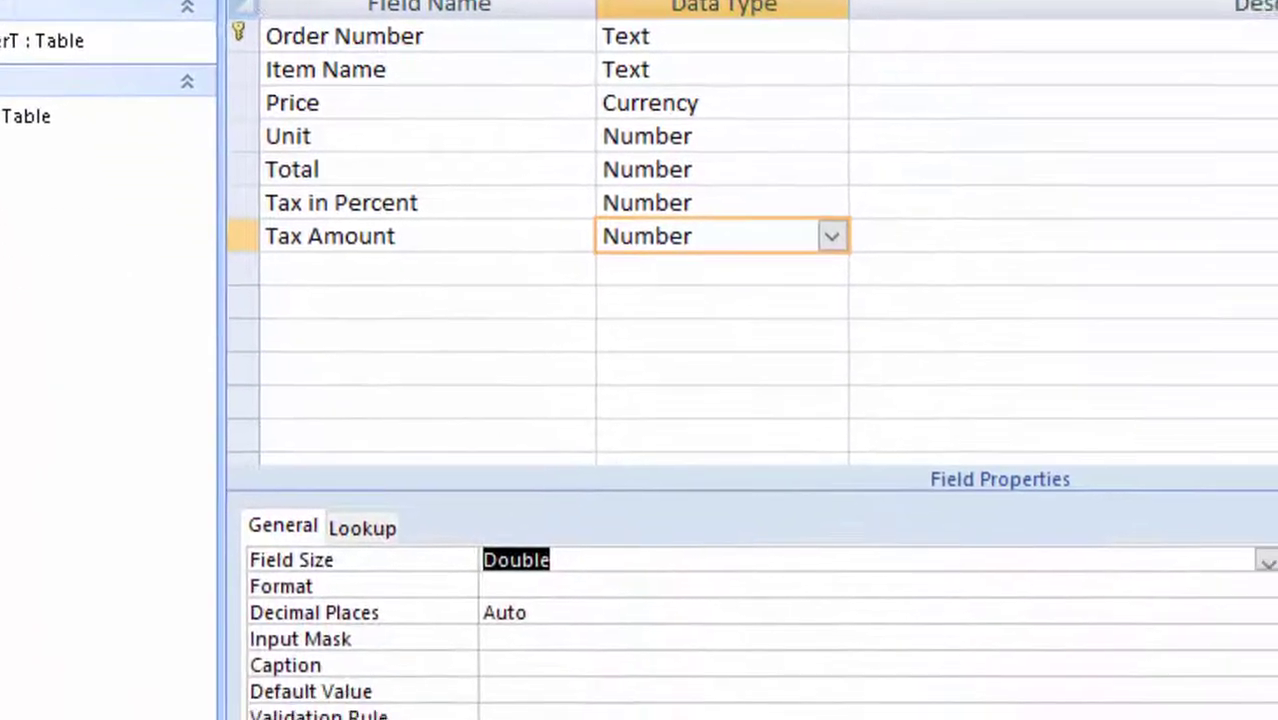
{"action": "key", "text": "ctrl+period"}
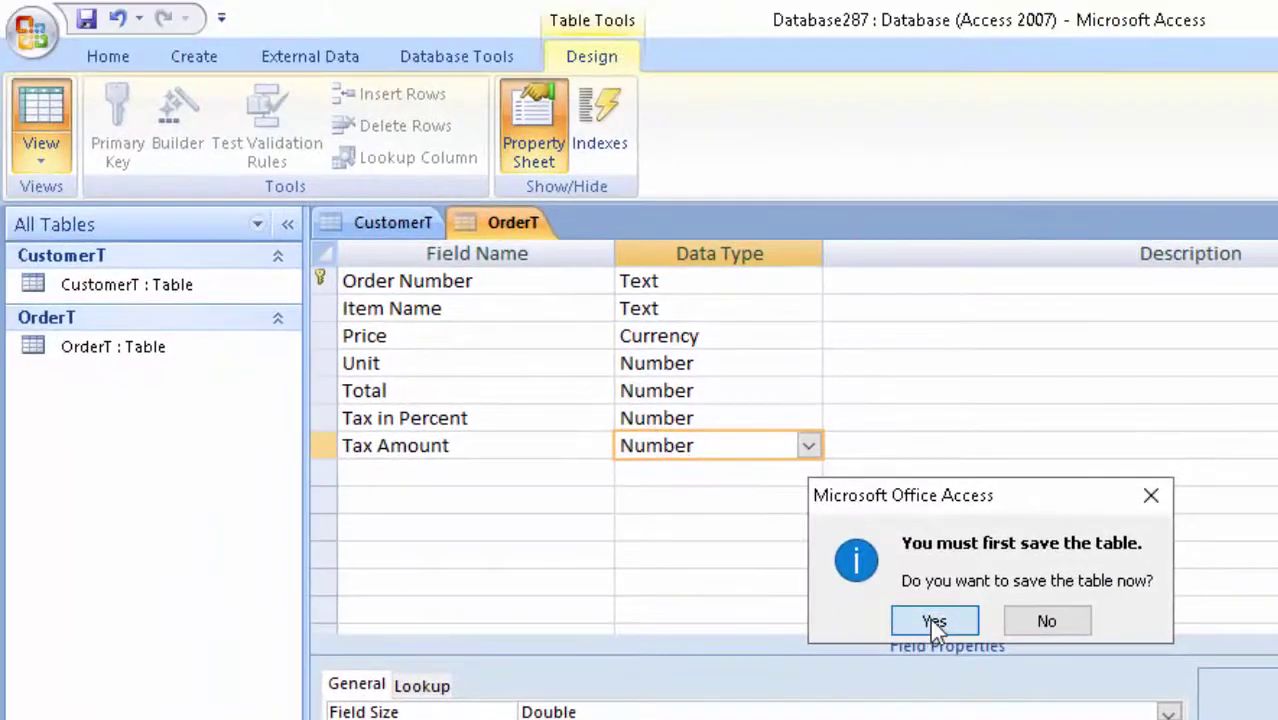
Save OrderT and widen the Order Number, Tax in Percent and Tax Amount columns
{"action": "left_click", "coordinate": [932, 620]}
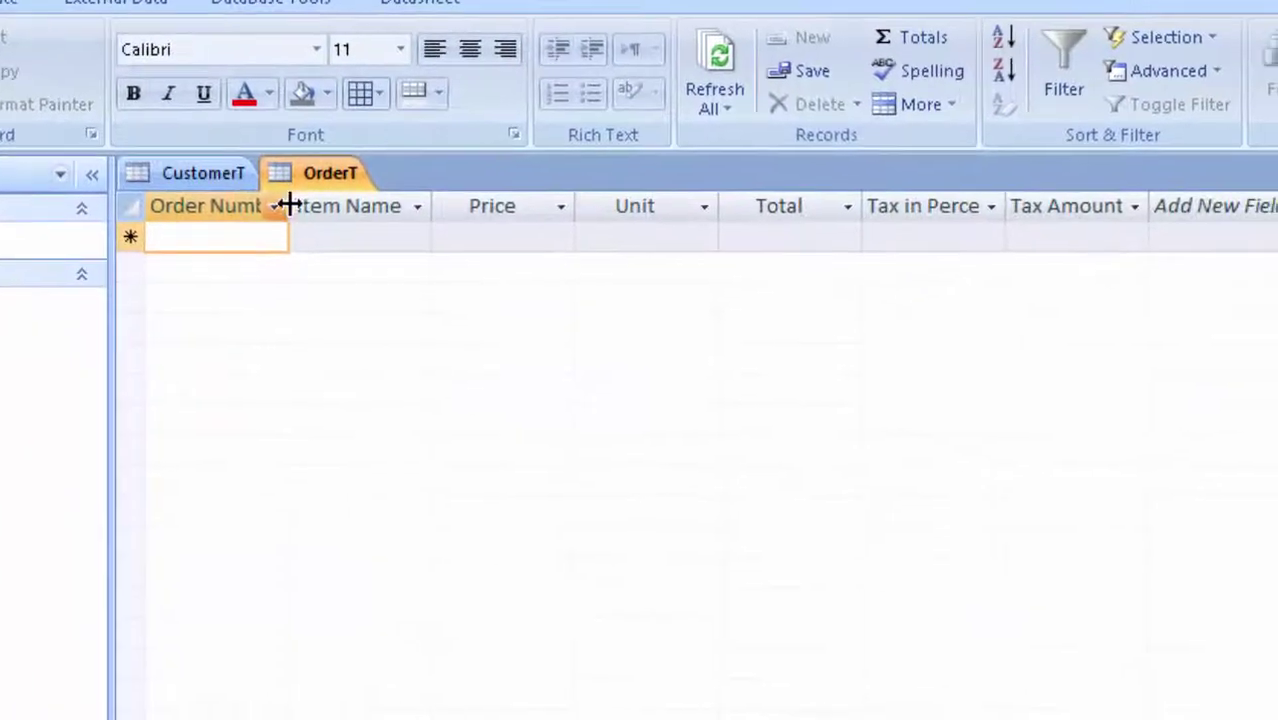
{"action": "left_click_drag", "start_coordinate": [290, 205], "coordinate": [327, 254]}
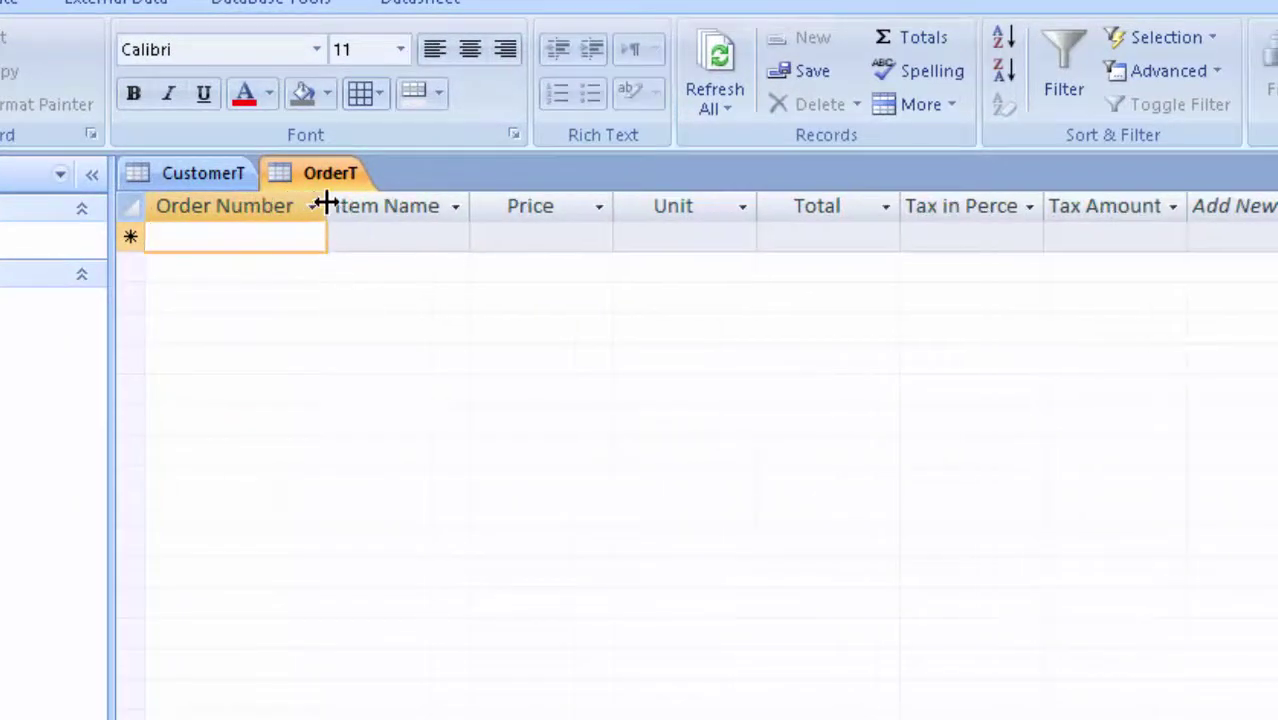
{"action": "left_click_drag", "start_coordinate": [326, 204], "coordinate": [330, 205]}
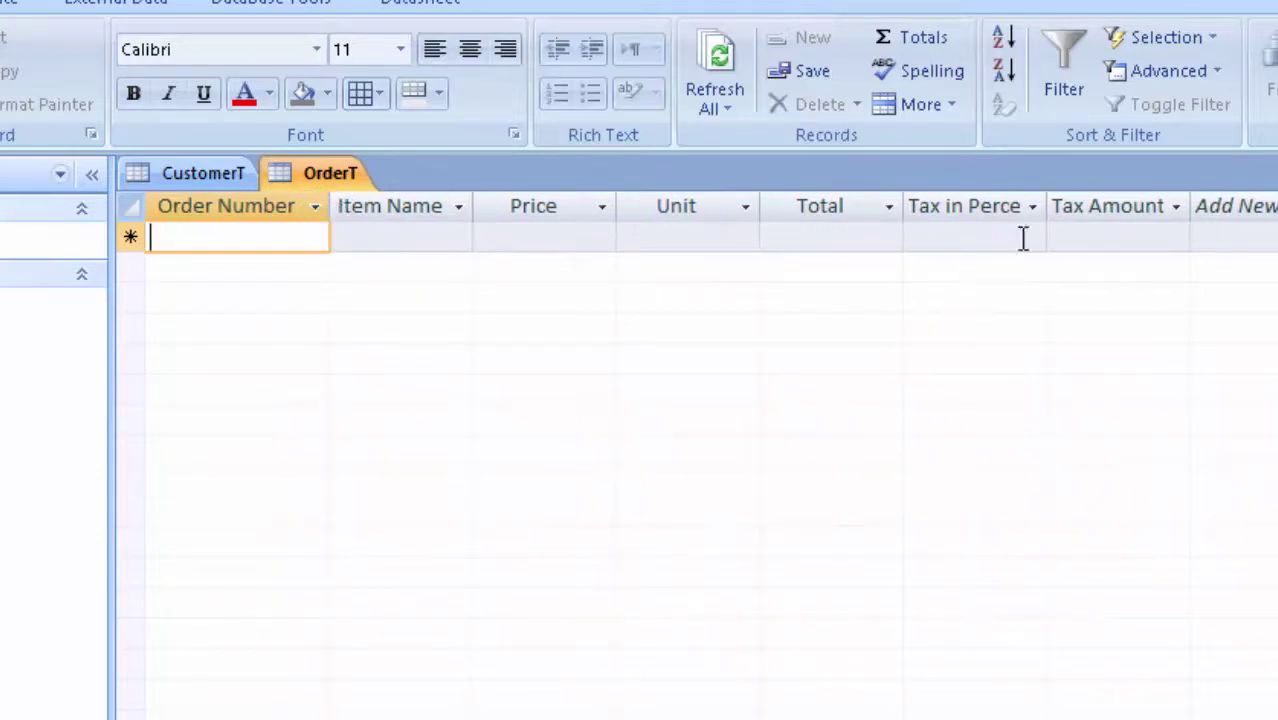
{"action": "left_click_drag", "start_coordinate": [1047, 206], "coordinate": [1059, 220]}
{"action": "left_click_drag", "start_coordinate": [1207, 200], "coordinate": [1235, 231]}
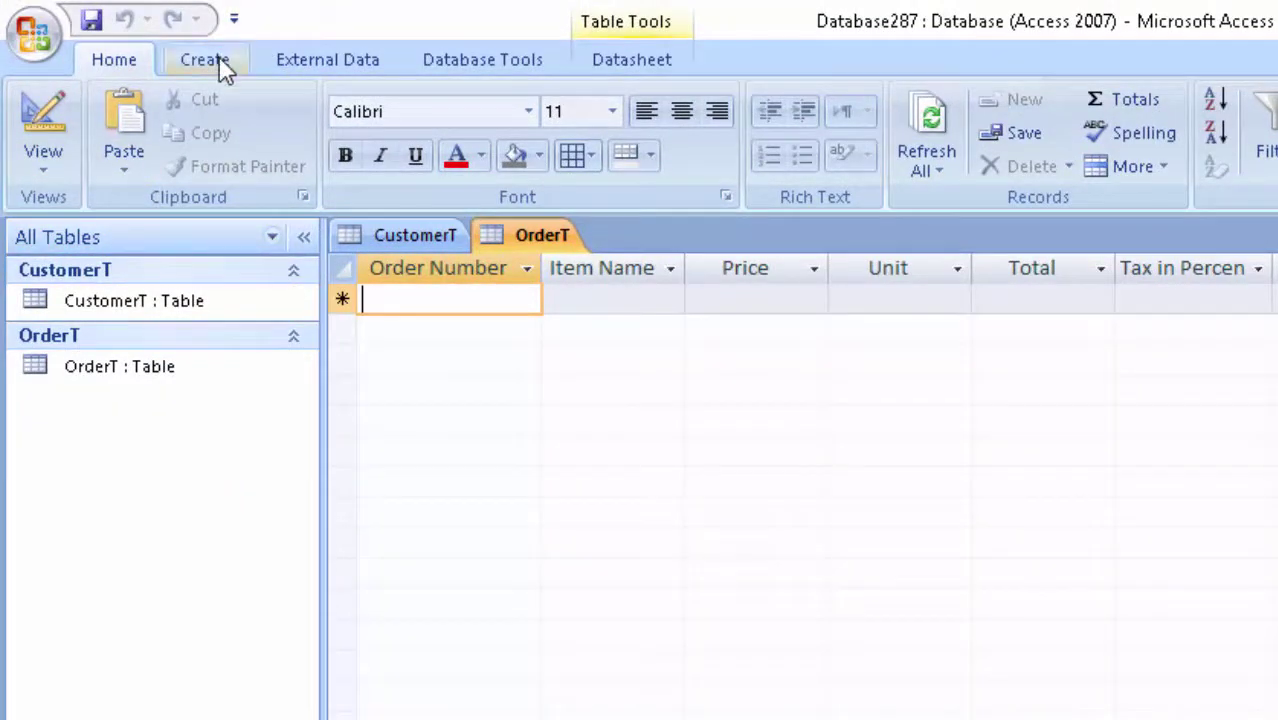
Open the Relationships window and add the CustomerT and OrderT tables
{"action": "left_click", "coordinate": [487, 72]}
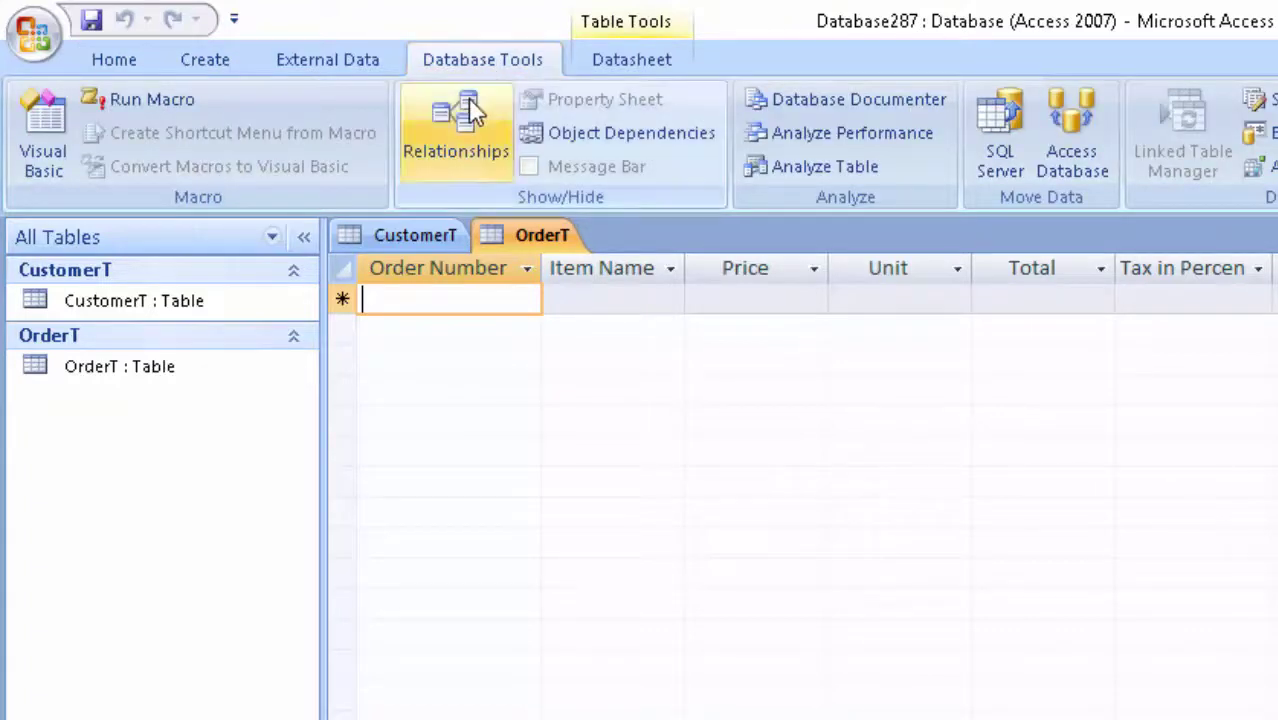
{"action": "left_click", "coordinate": [456, 130]}
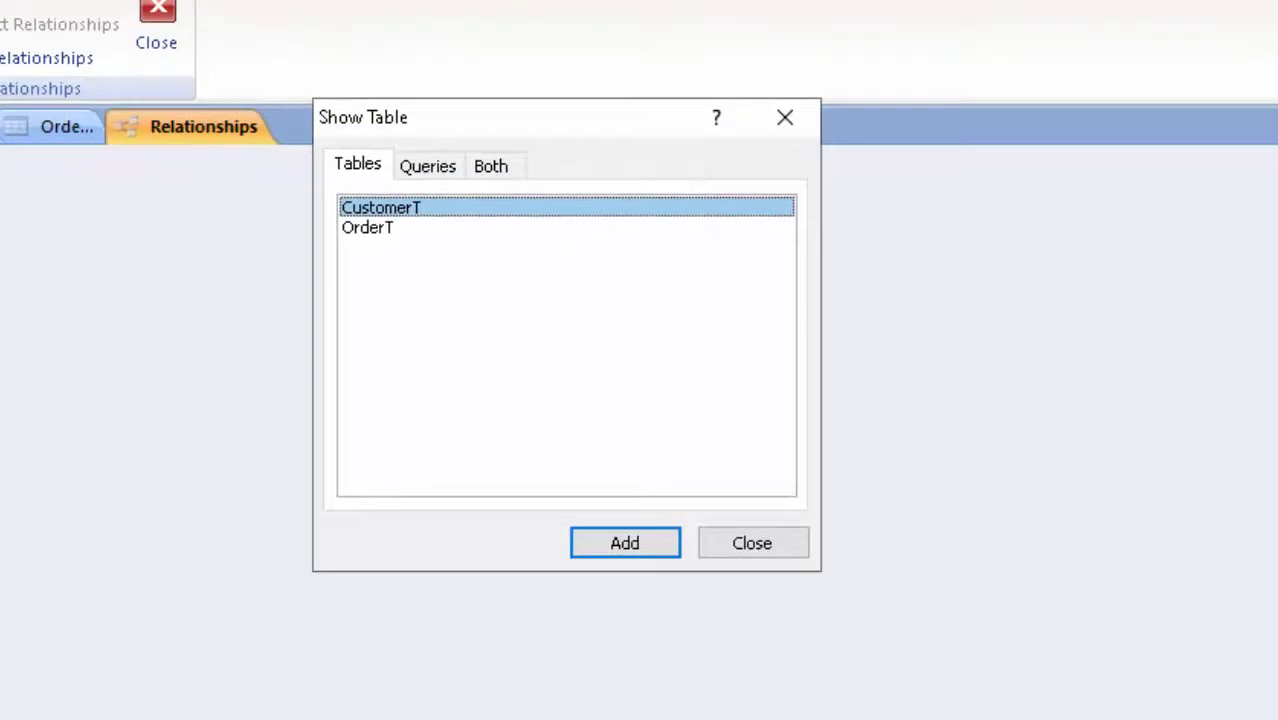
{"action": "left_click", "coordinate": [607, 557]}
{"action": "left_click", "coordinate": [383, 232]}
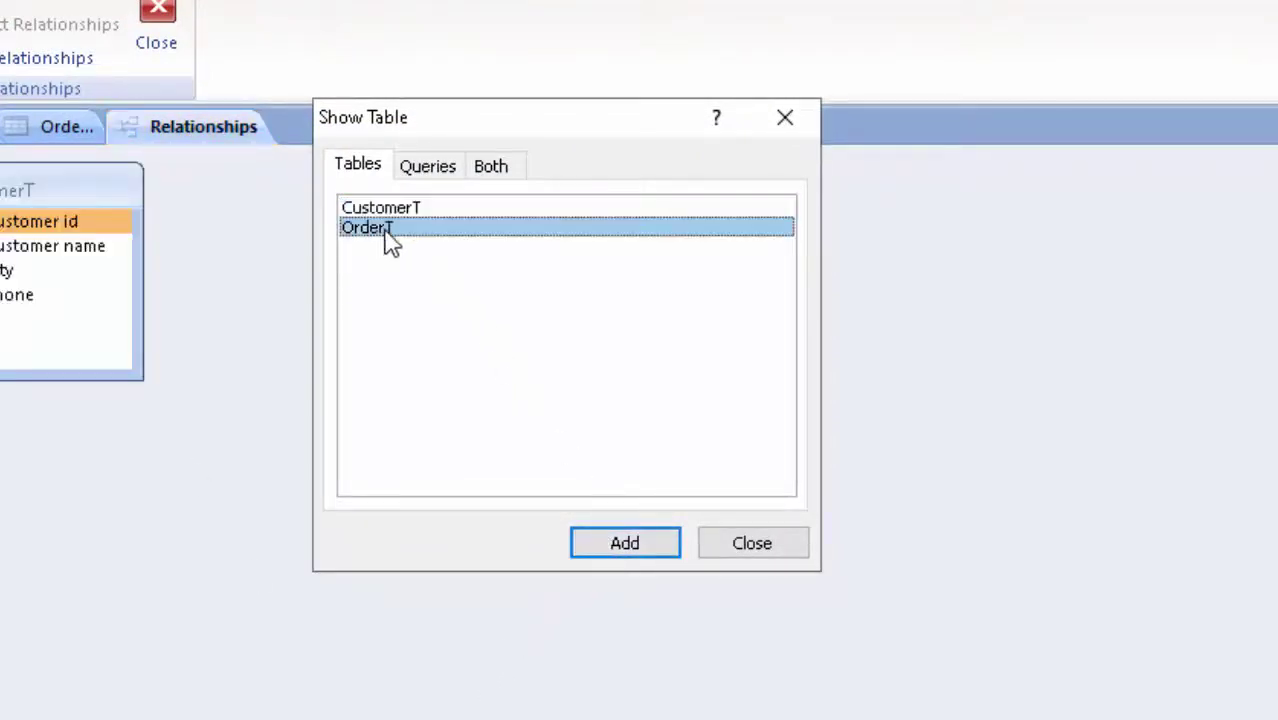
{"action": "left_click", "coordinate": [616, 553]}
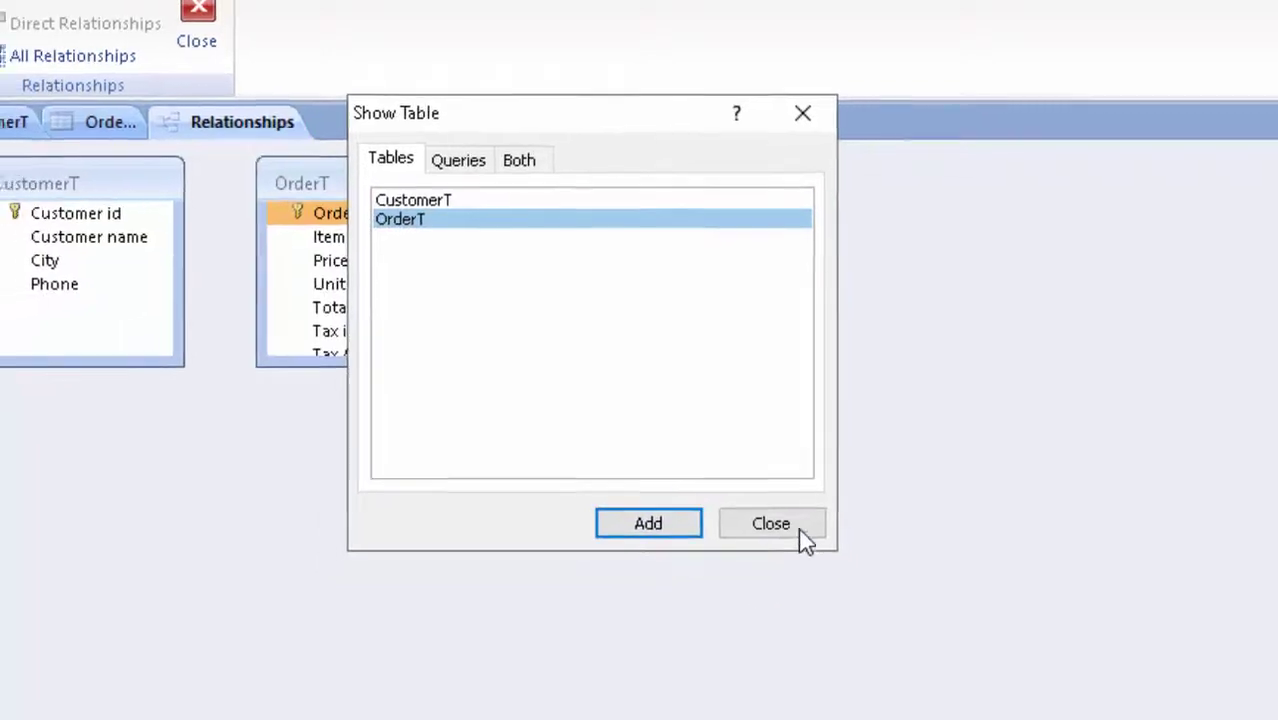
{"action": "left_click", "coordinate": [770, 547]}
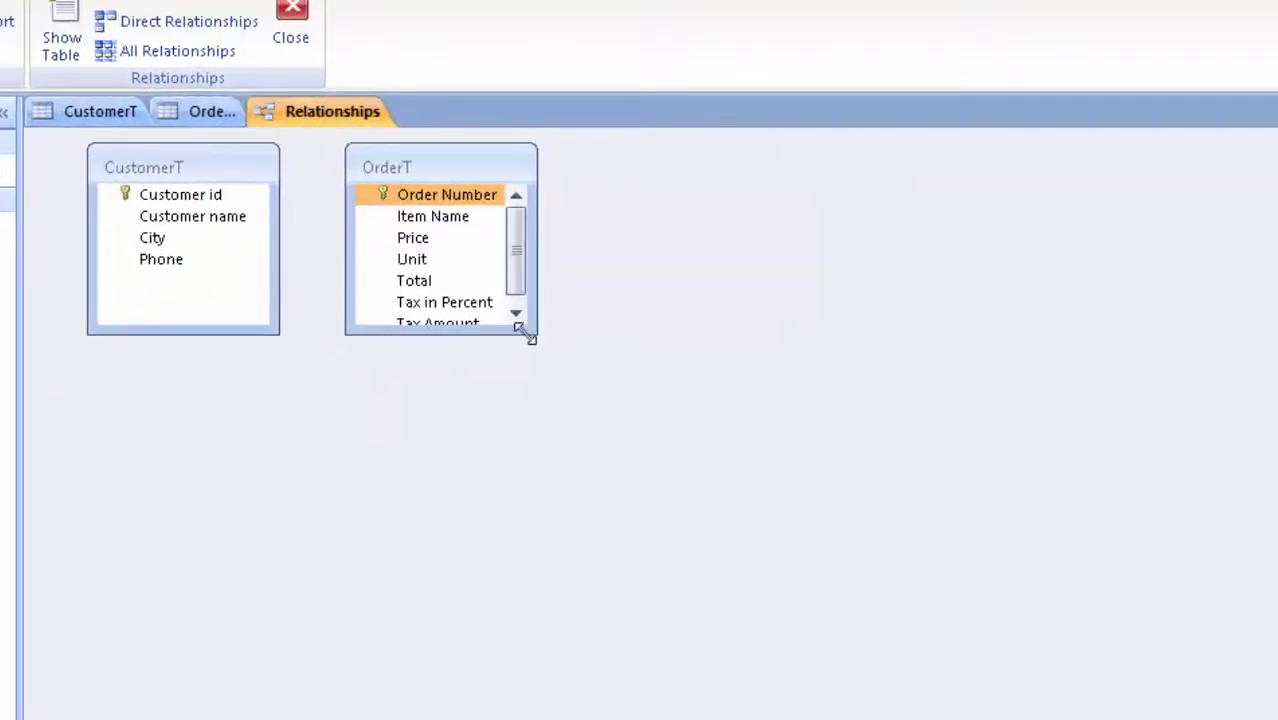
Enlarge the OrderT field list to show every field, then close Relationships
{"action": "left_click_drag", "start_coordinate": [537, 334], "coordinate": [553, 382]}
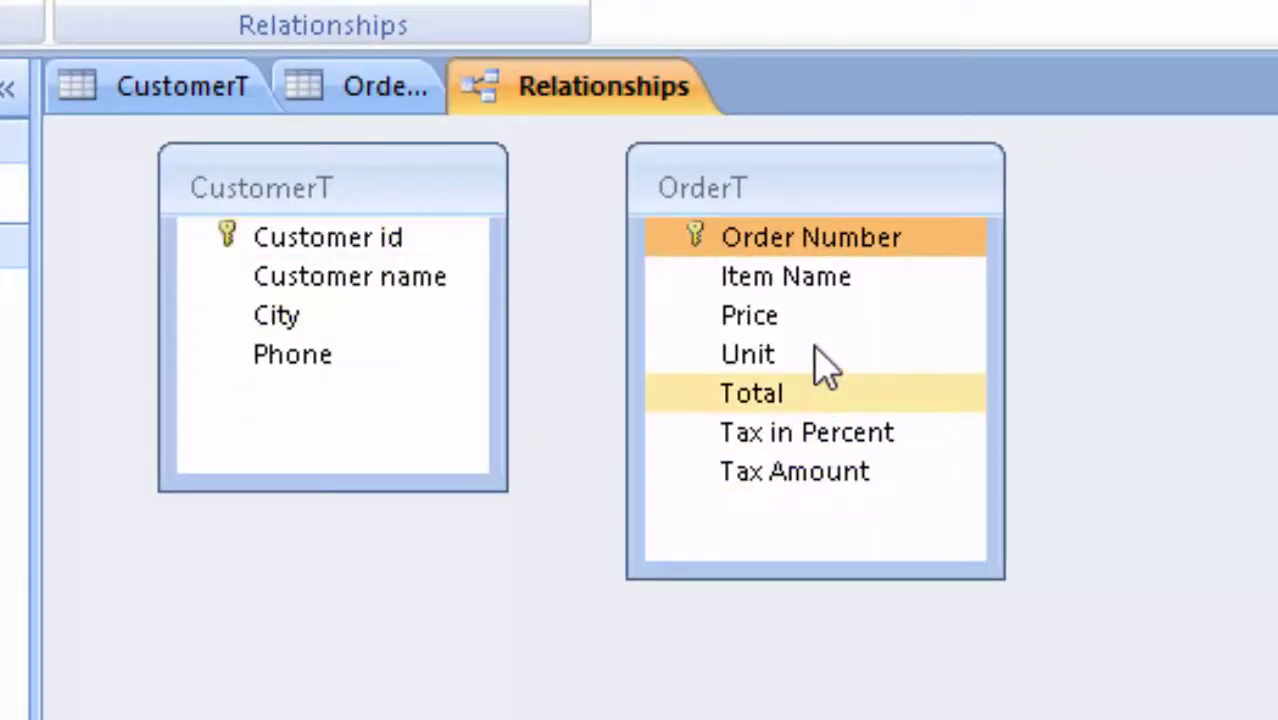
{"action": "right_click", "coordinate": [787, 182]}
{"action": "left_click", "coordinate": [1230, 255]}
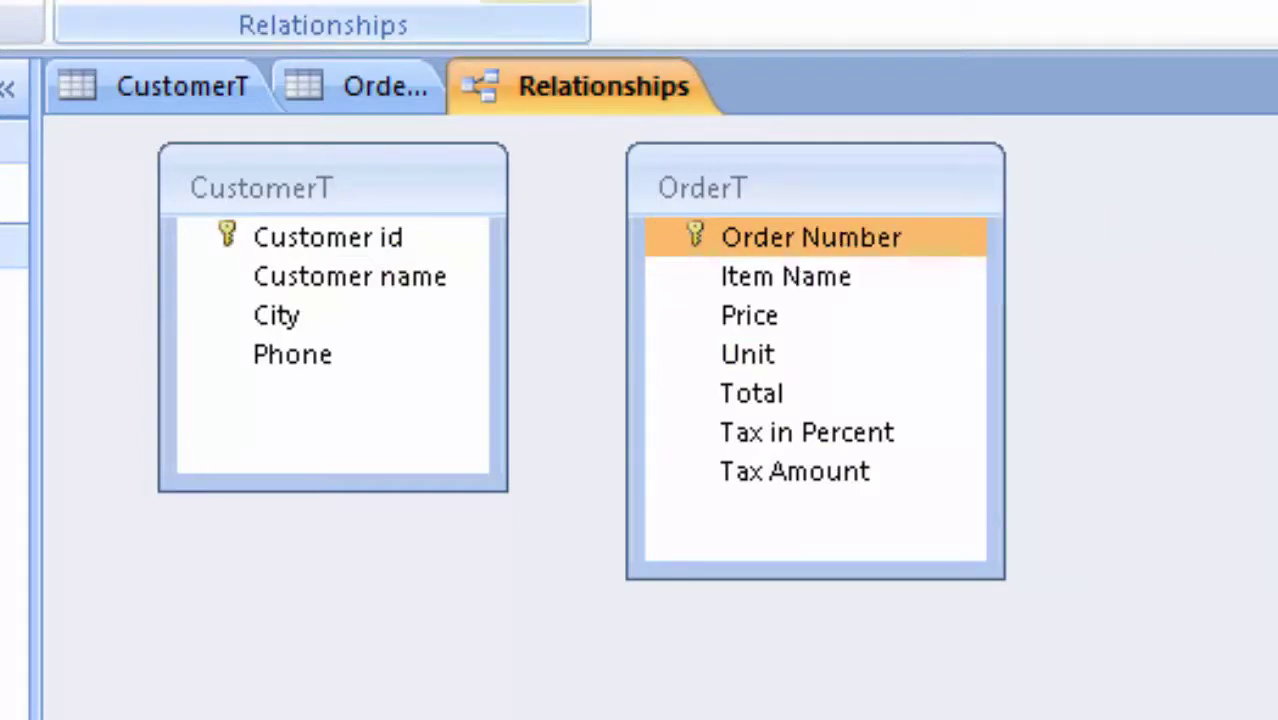
{"action": "left_click", "coordinate": [719, 2]}
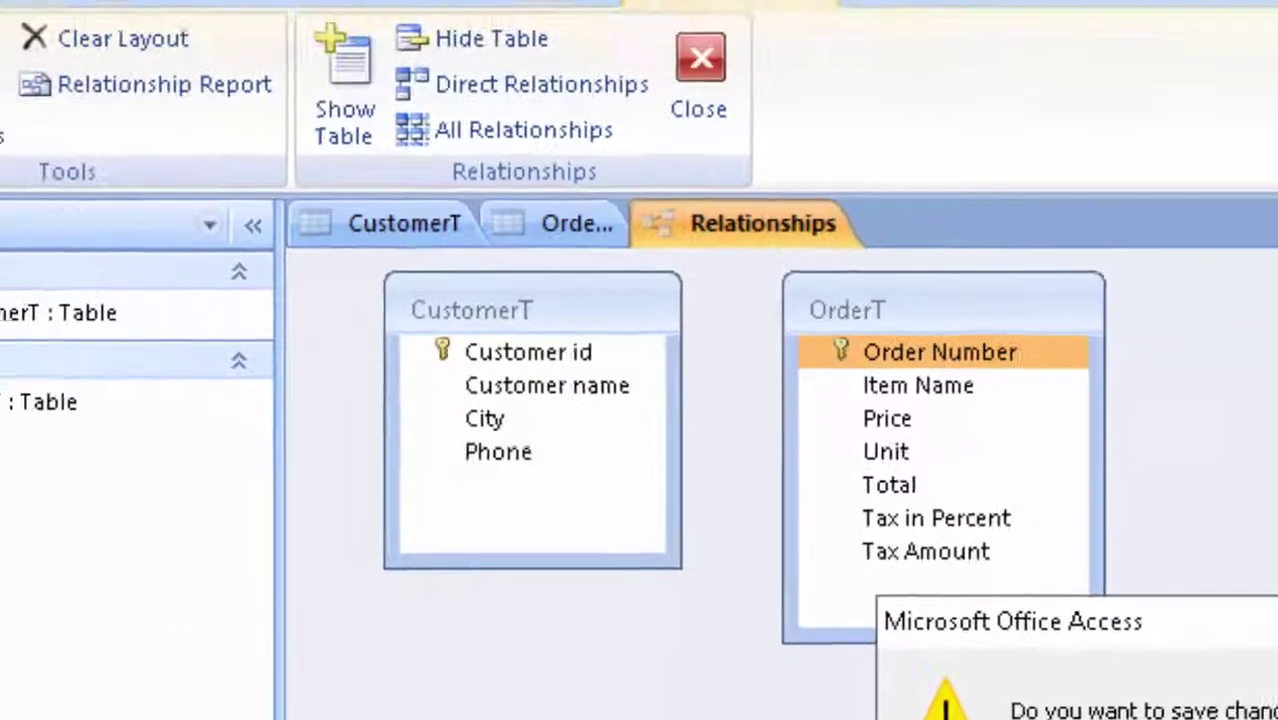
Save the layout and add a Customer id Number field to OrderT's design
{"action": "key", "text": "Return"}
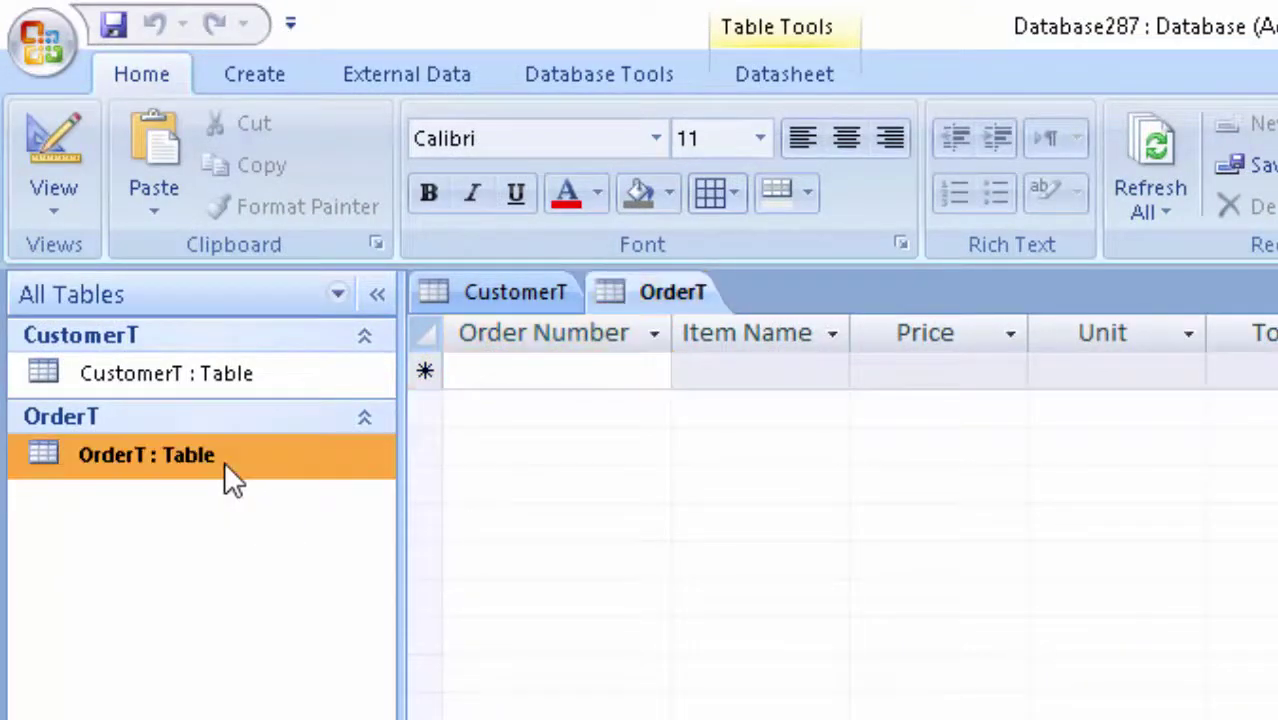
{"action": "right_click", "coordinate": [224, 461]}
{"action": "left_click", "coordinate": [323, 539]}
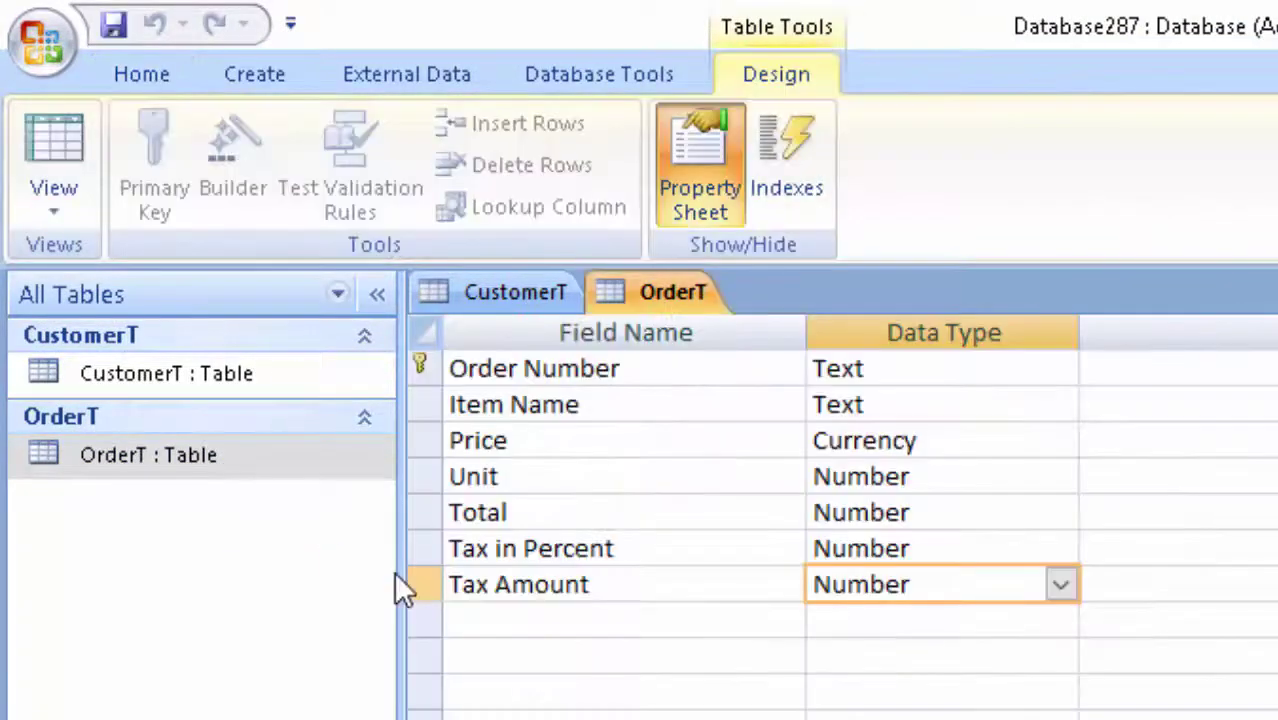
{"action": "left_click", "coordinate": [533, 620]}
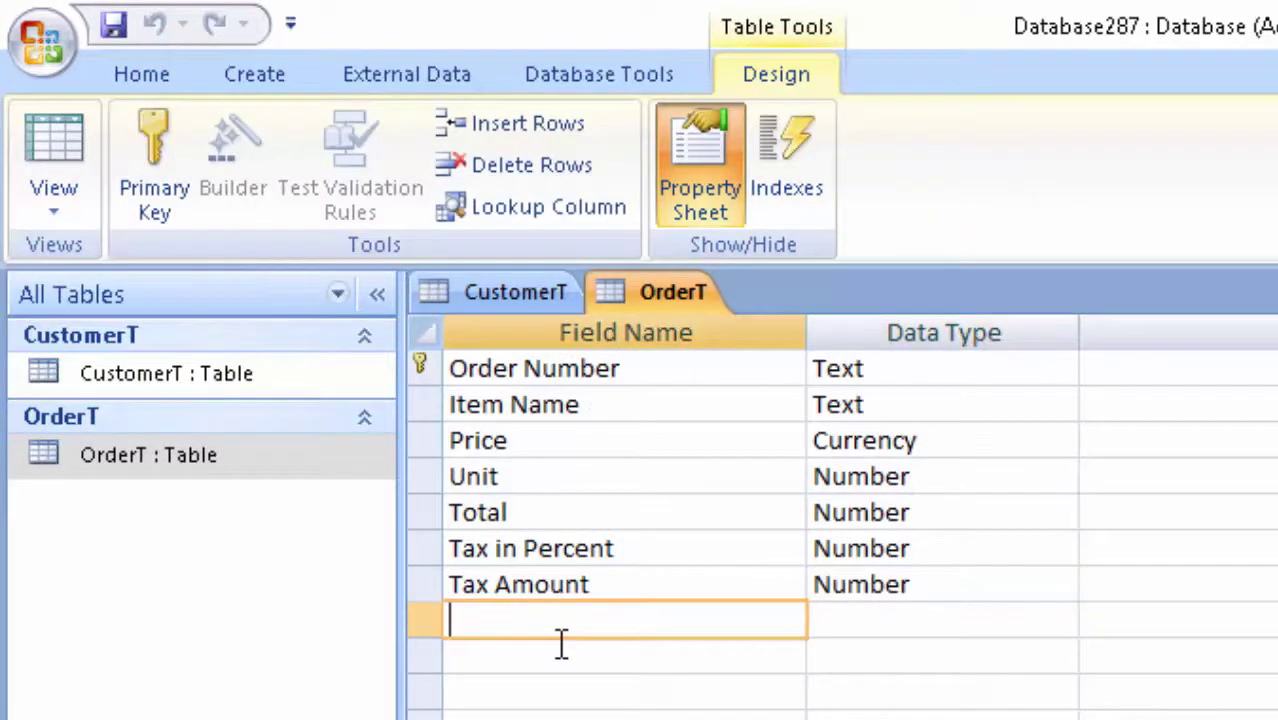
{"action": "type", "text": "Cust"}
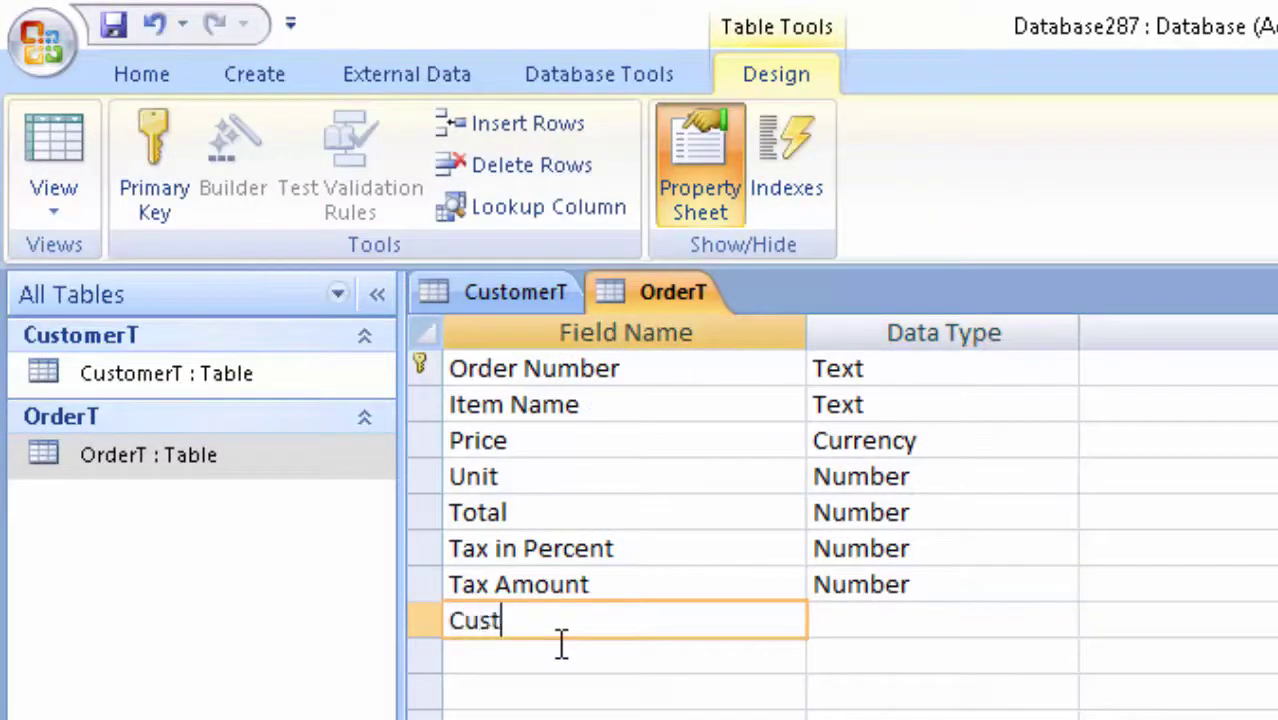
{"action": "type", "text": "omer i"}
{"action": "type", "text": "d"}
{"action": "key", "text": "Tab"}
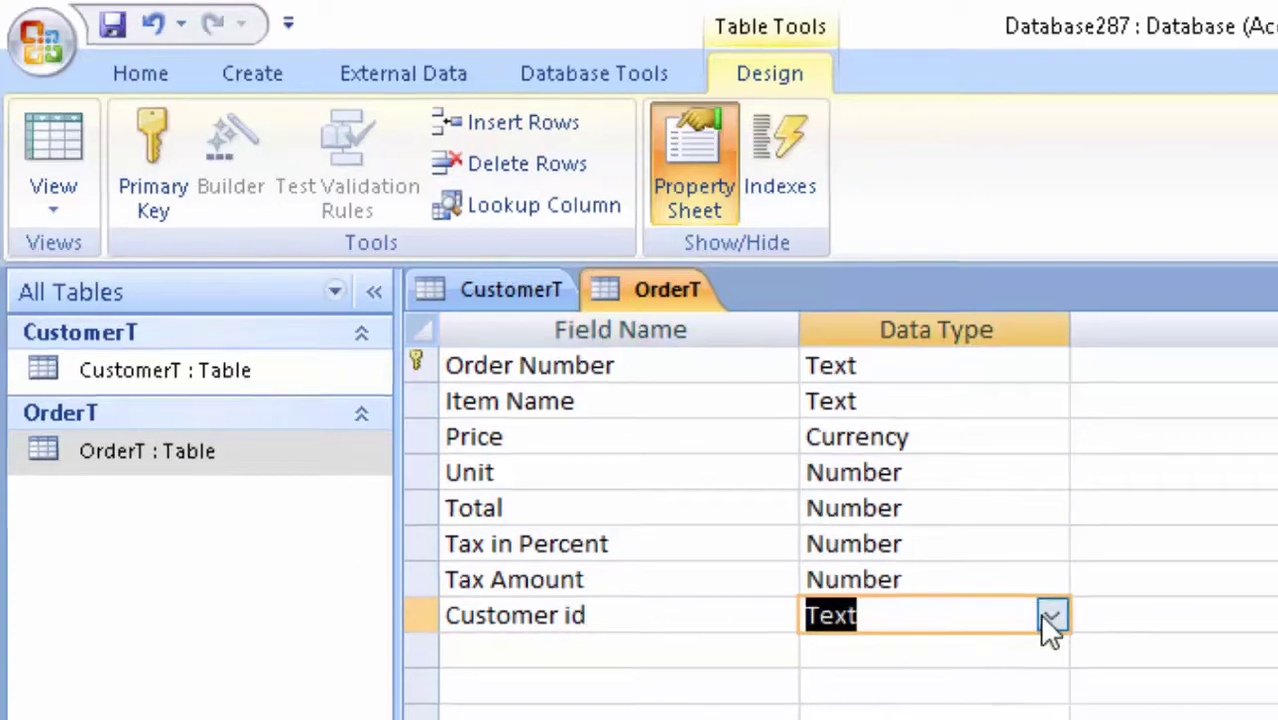
{"action": "left_click", "coordinate": [1060, 620]}
{"action": "left_click", "coordinate": [845, 630]}
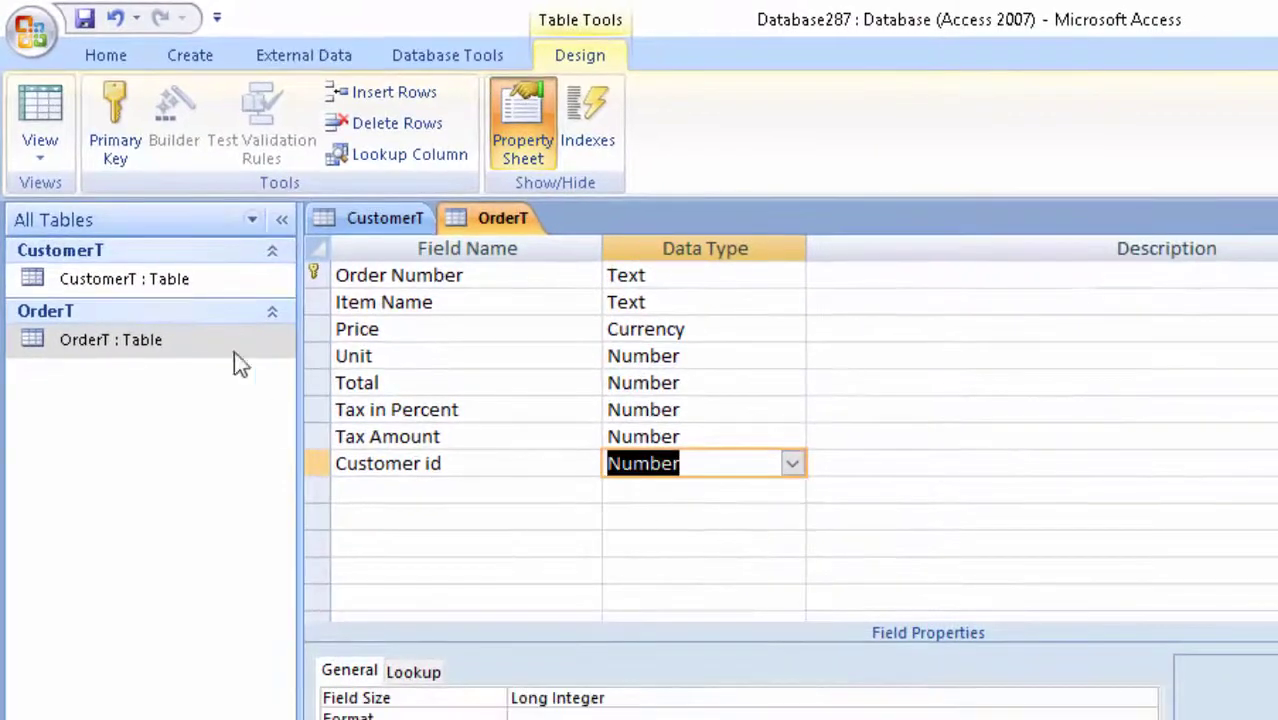
Open the CustomerT table in design view
{"action": "double_click", "coordinate": [148, 284]}
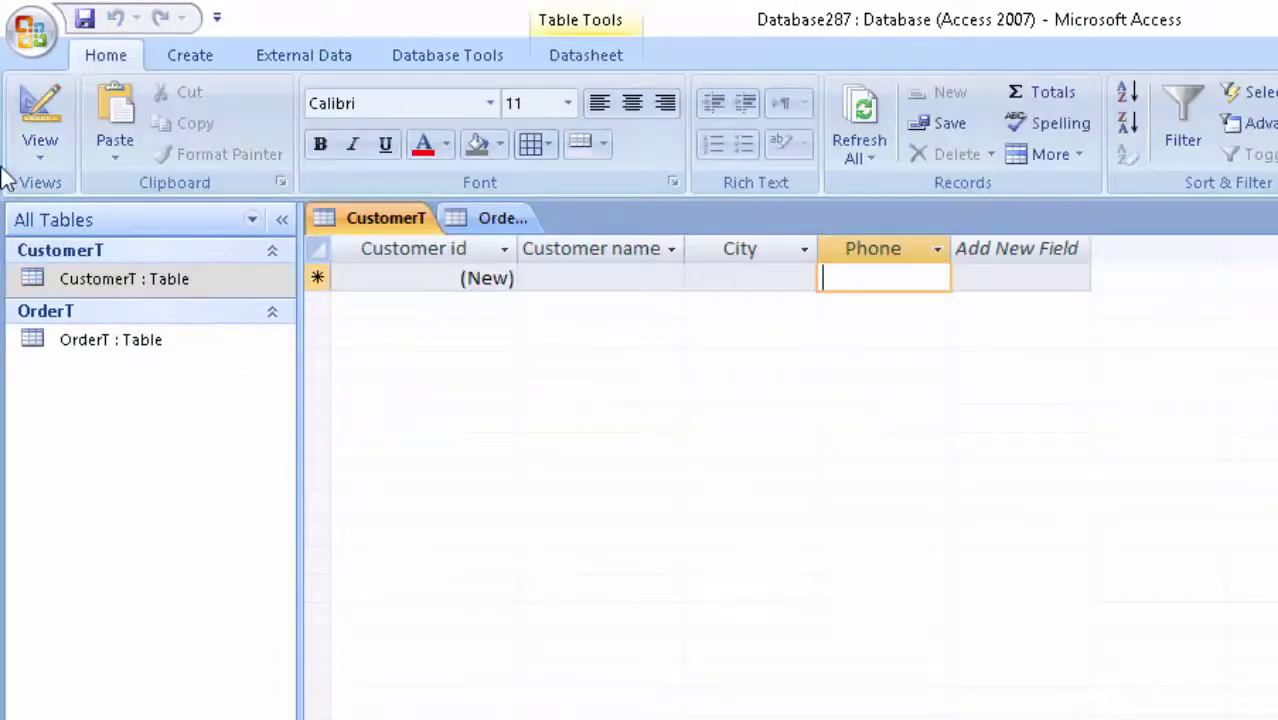
{"action": "left_click", "coordinate": [40, 150]}
{"action": "left_click", "coordinate": [114, 389]}
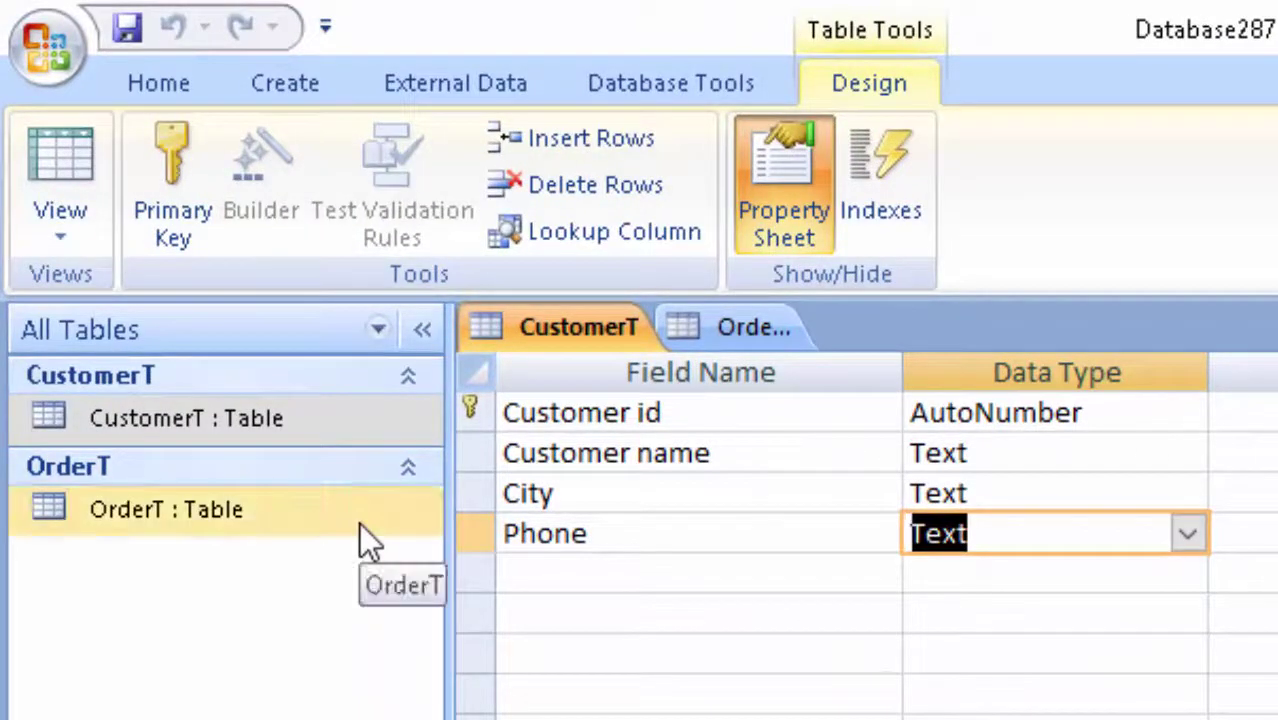
Open the OrderT table and enter order number 1001A with item Pizza
{"action": "left_click", "coordinate": [197, 508]}
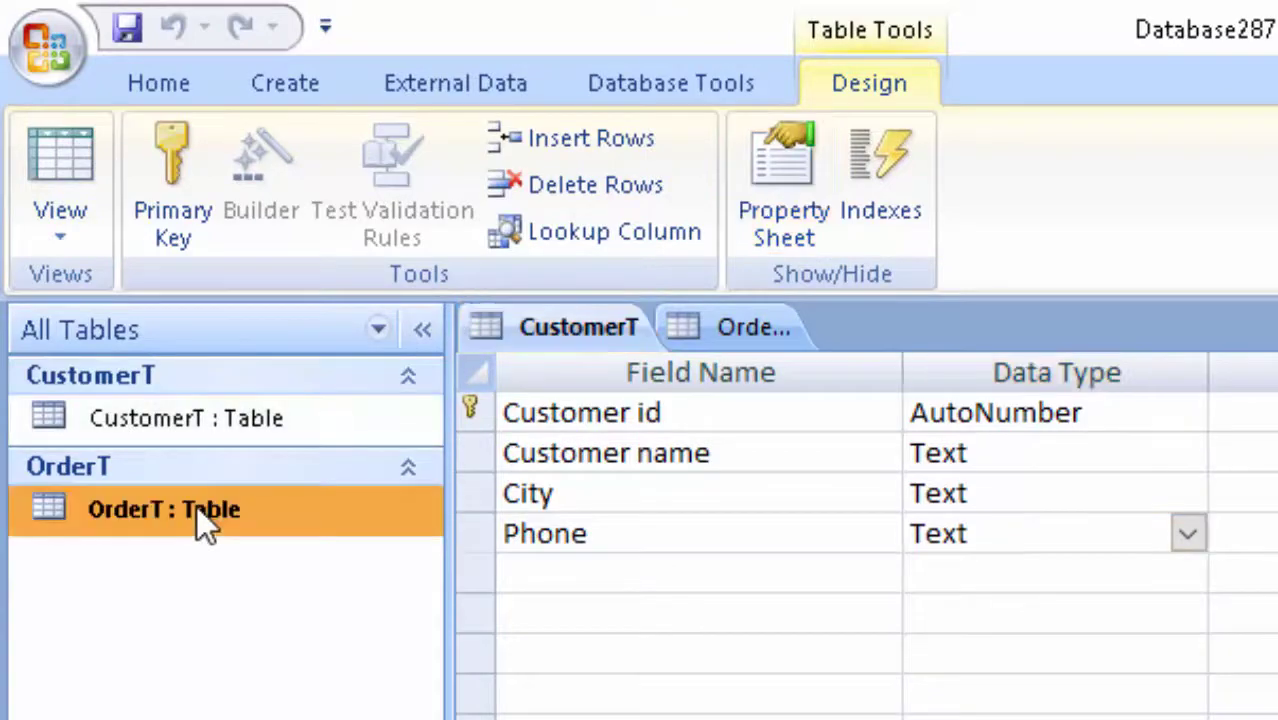
{"action": "double_click", "coordinate": [196, 505]}
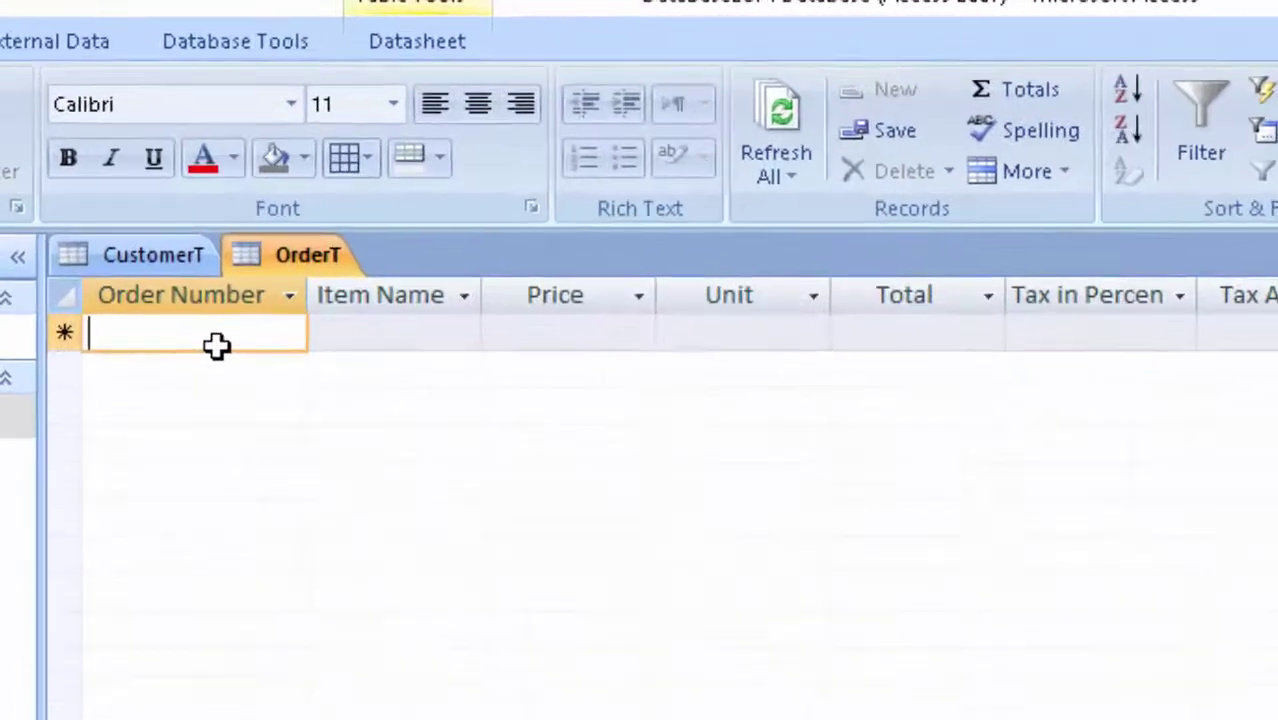
{"action": "type", "text": "10"}
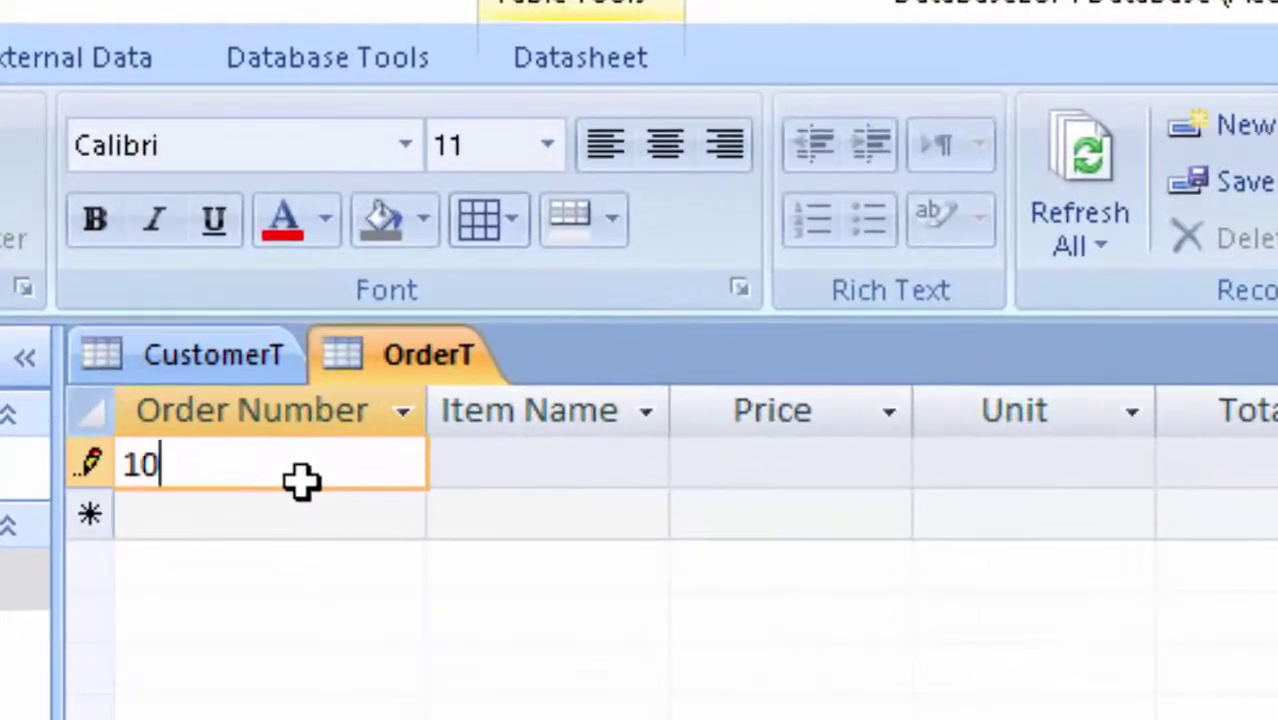
{"action": "type", "text": "01A"}
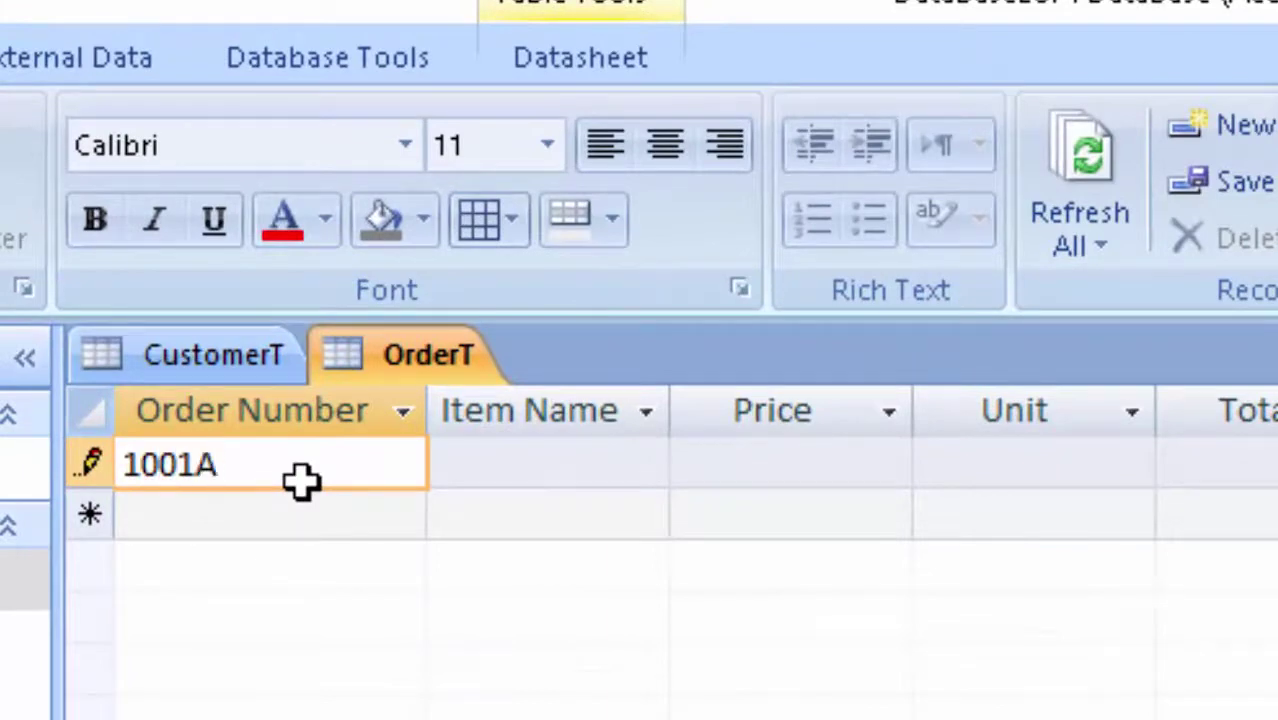
{"action": "key", "text": "Tab"}
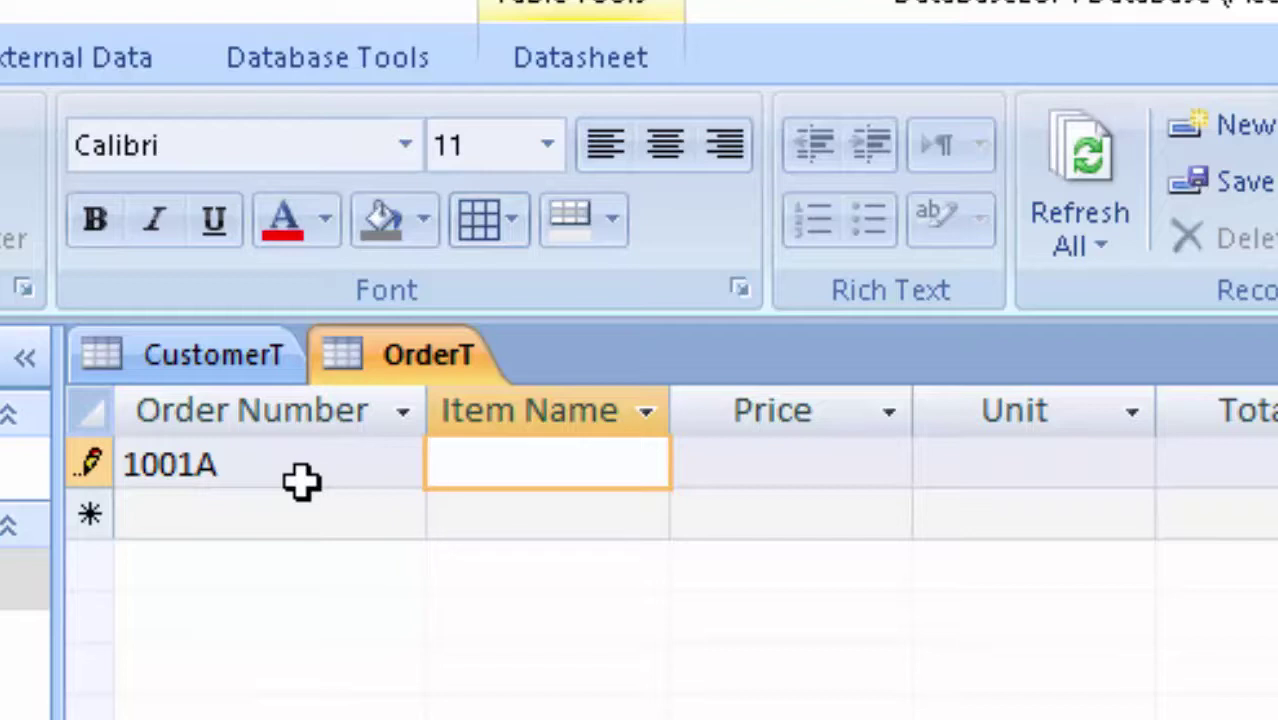
{"action": "type", "text": "Pi"}
{"action": "type", "text": "zza"}
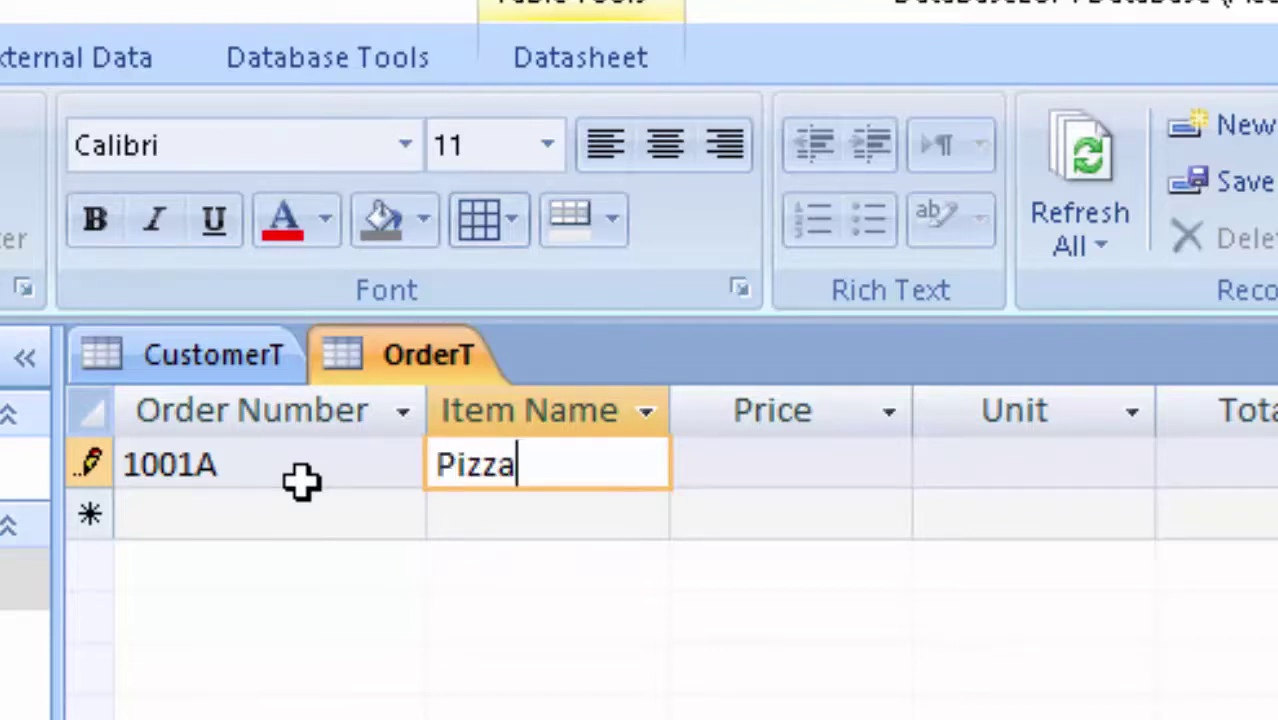
{"action": "key", "text": "Tab"}
Fill in the Pizza order's price 230, 2 units and 5% tax, skipping Total
{"action": "type", "text": "23"}
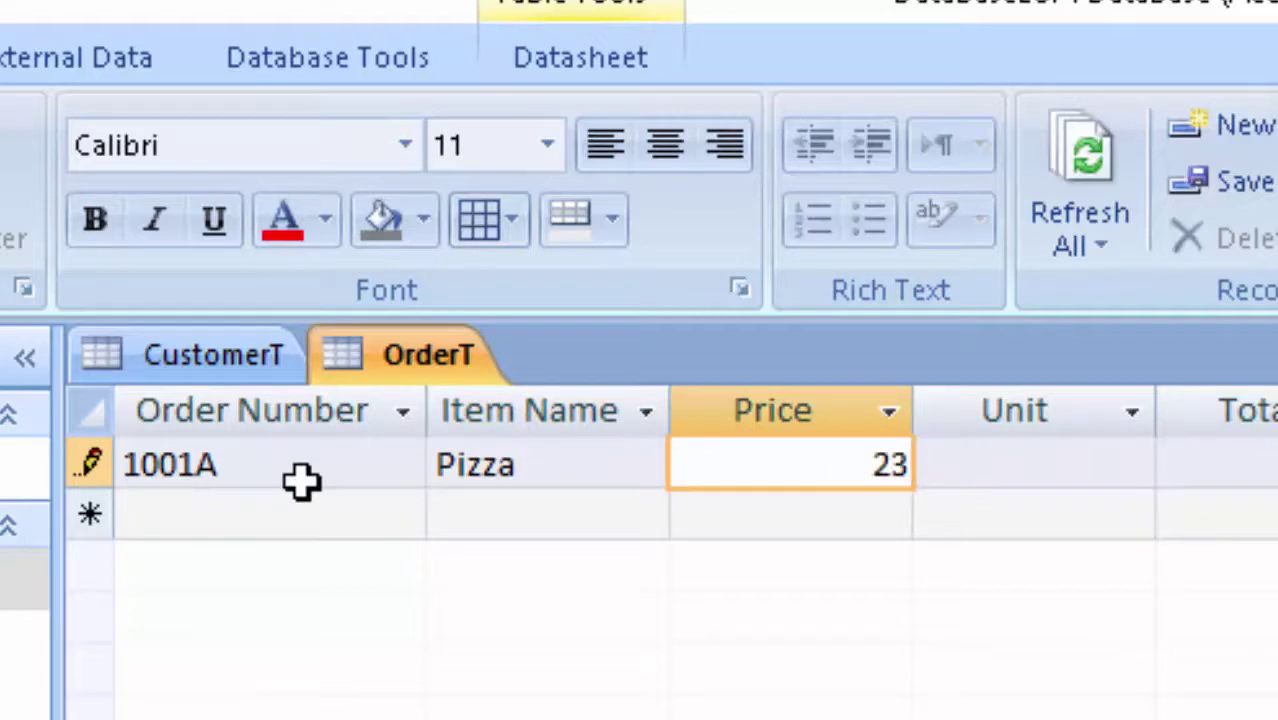
{"action": "type", "text": "0"}
{"action": "key", "text": "Tab"}
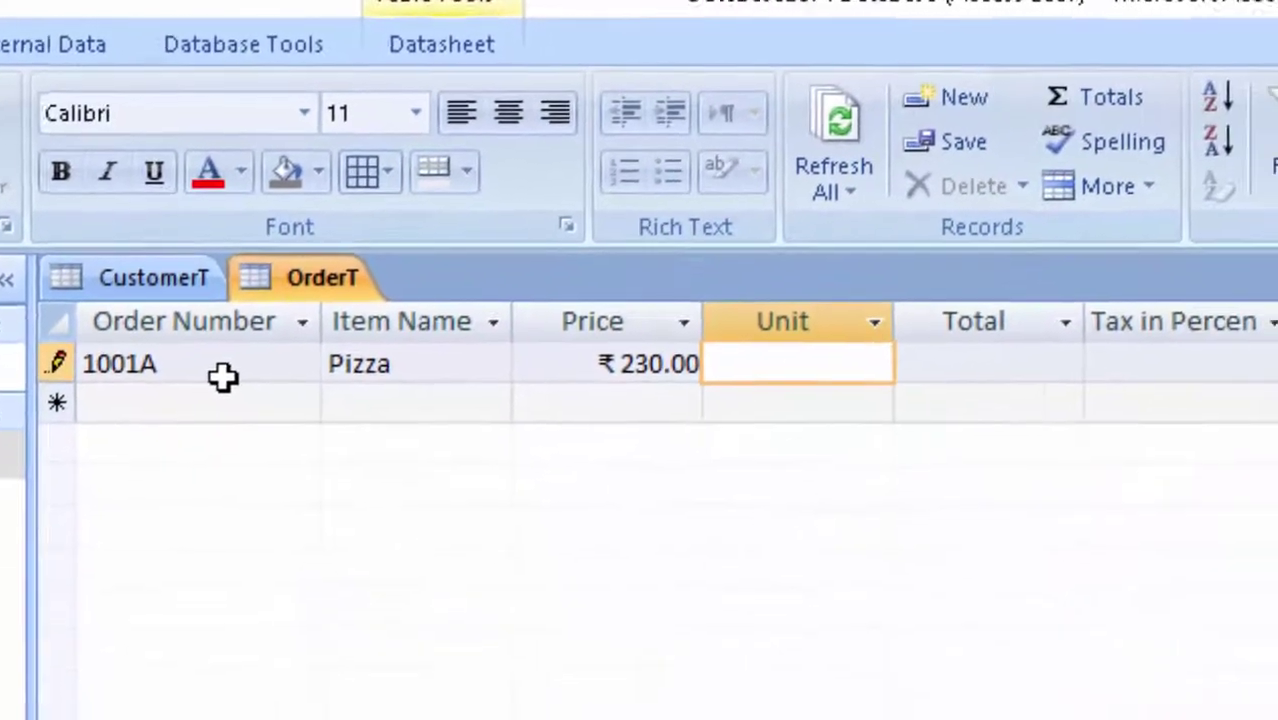
{"action": "type", "text": "2"}
{"action": "key", "text": "Tab"}
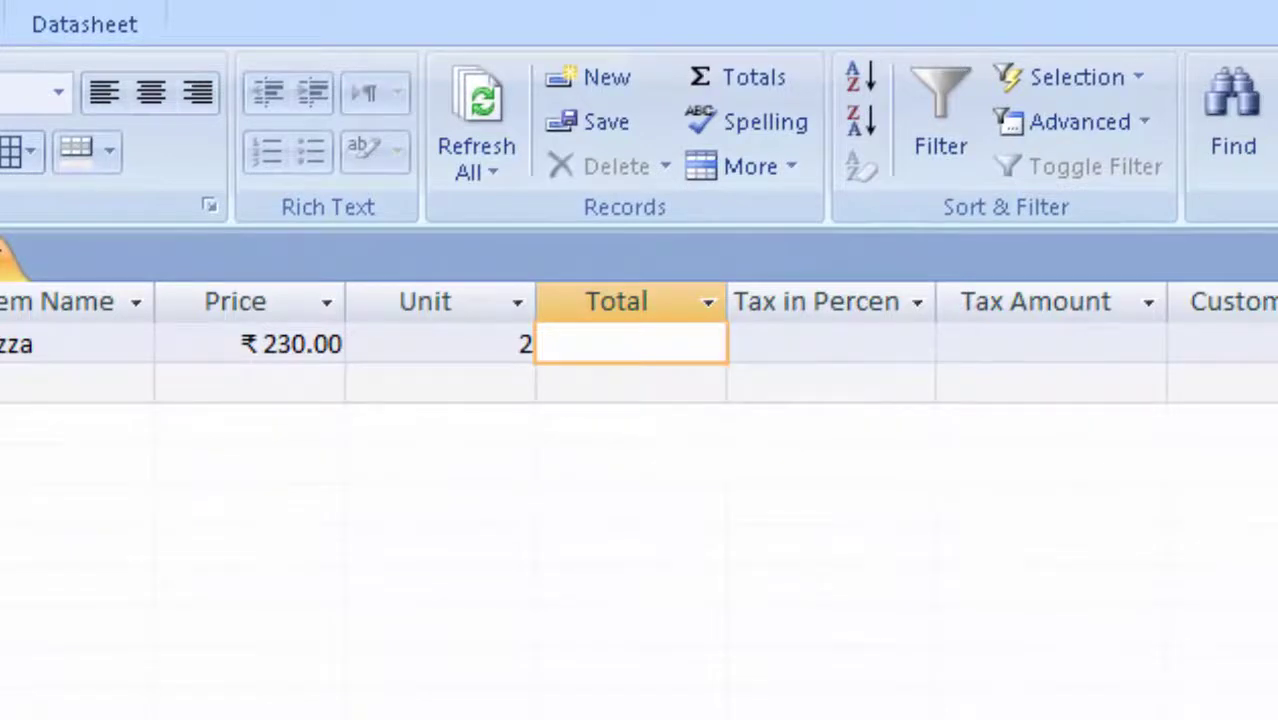
{"action": "key", "text": "Tab"}
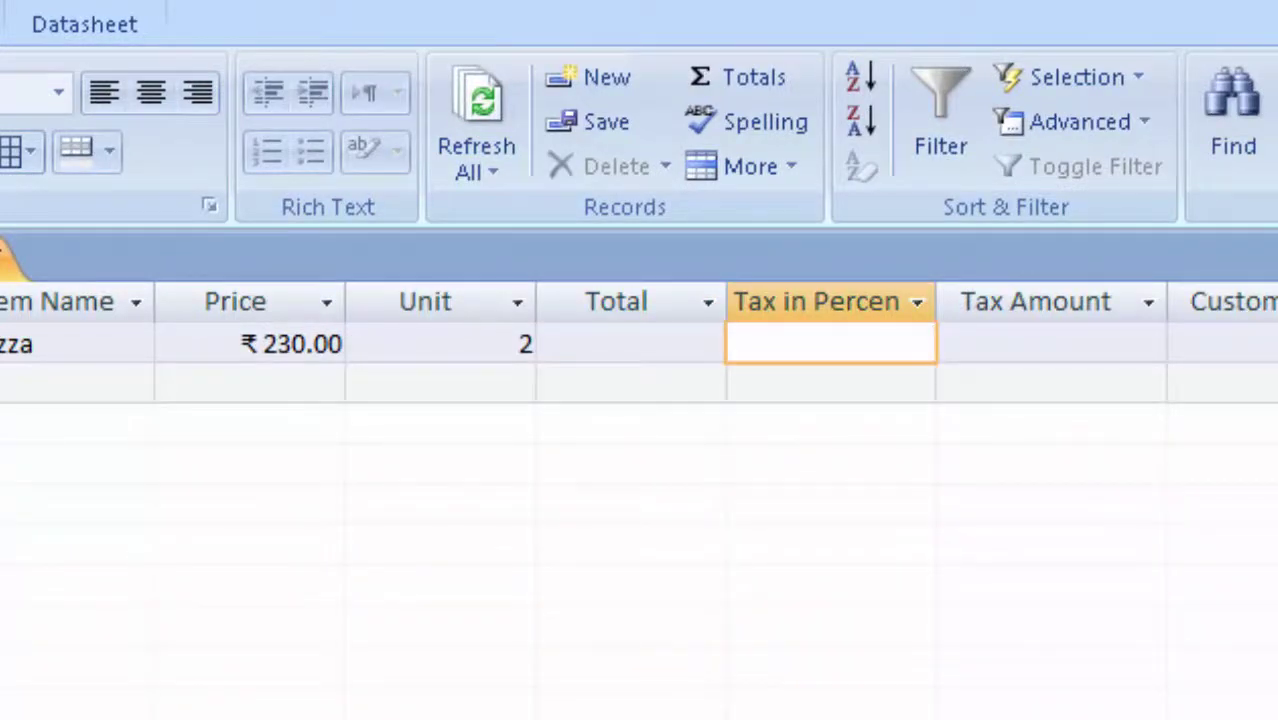
{"action": "type", "text": "5"}
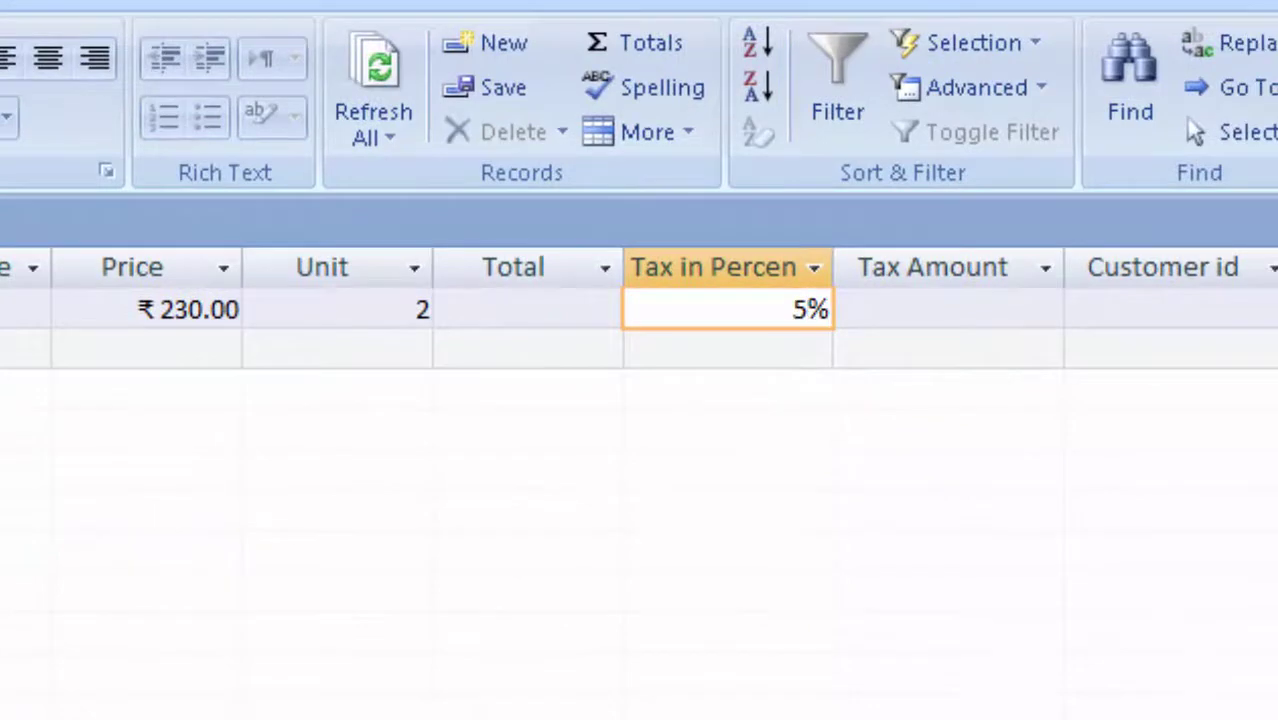
{"action": "key", "text": "Tab"}
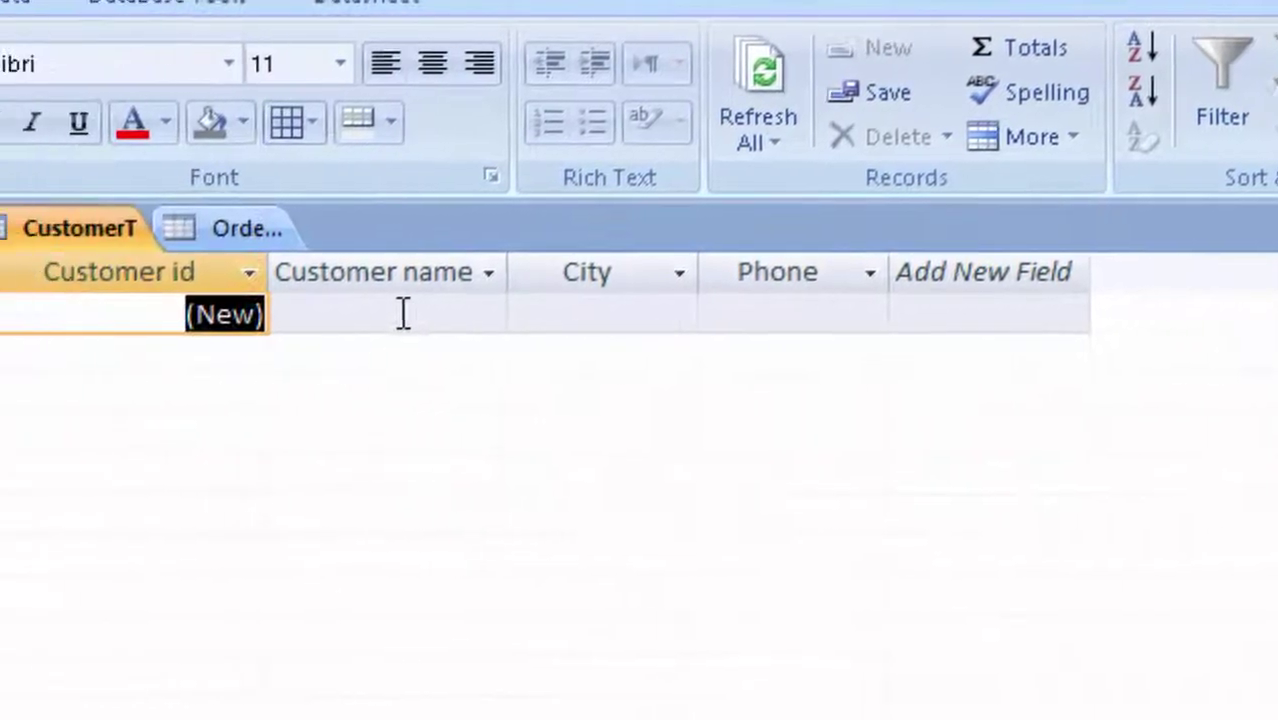
In CustomerT, enter the first customer's name, city Deoria and phone number
{"action": "left_click", "coordinate": [567, 316]}
{"action": "type", "text": "R"}
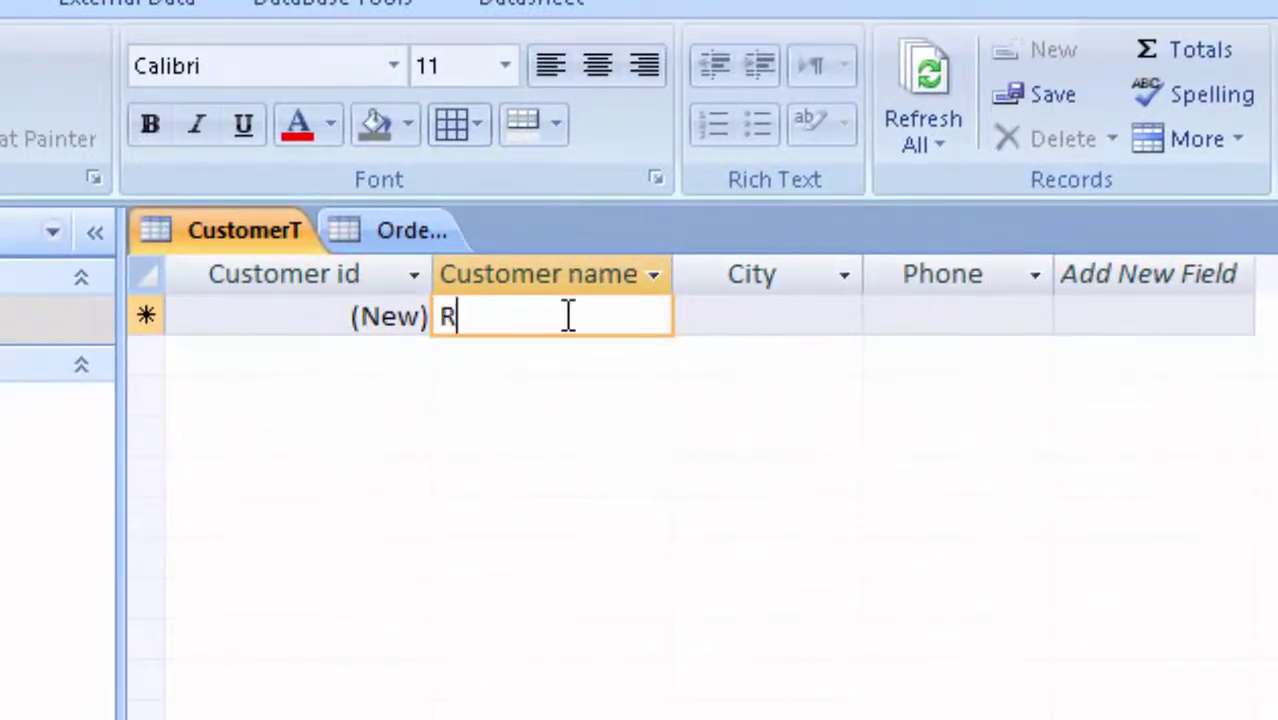
{"action": "type", "text": "am"}
{"action": "key", "text": "Tab"}
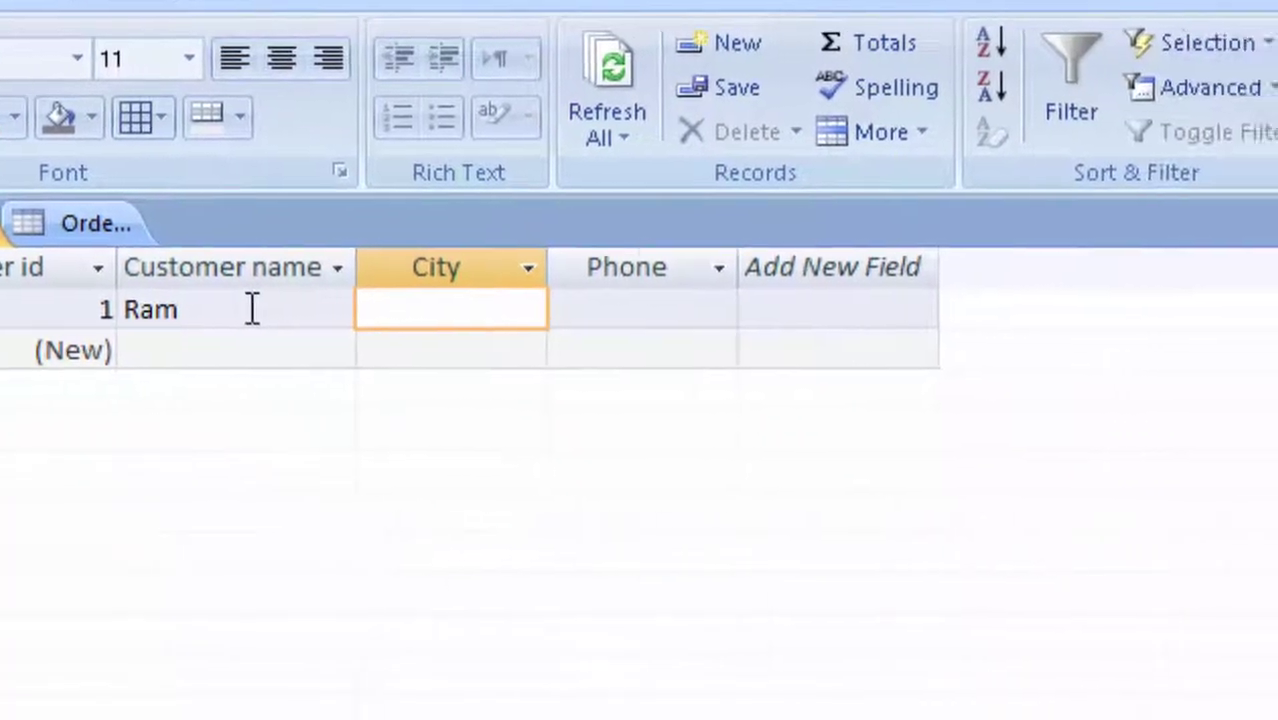
{"action": "type", "text": "Deor"}
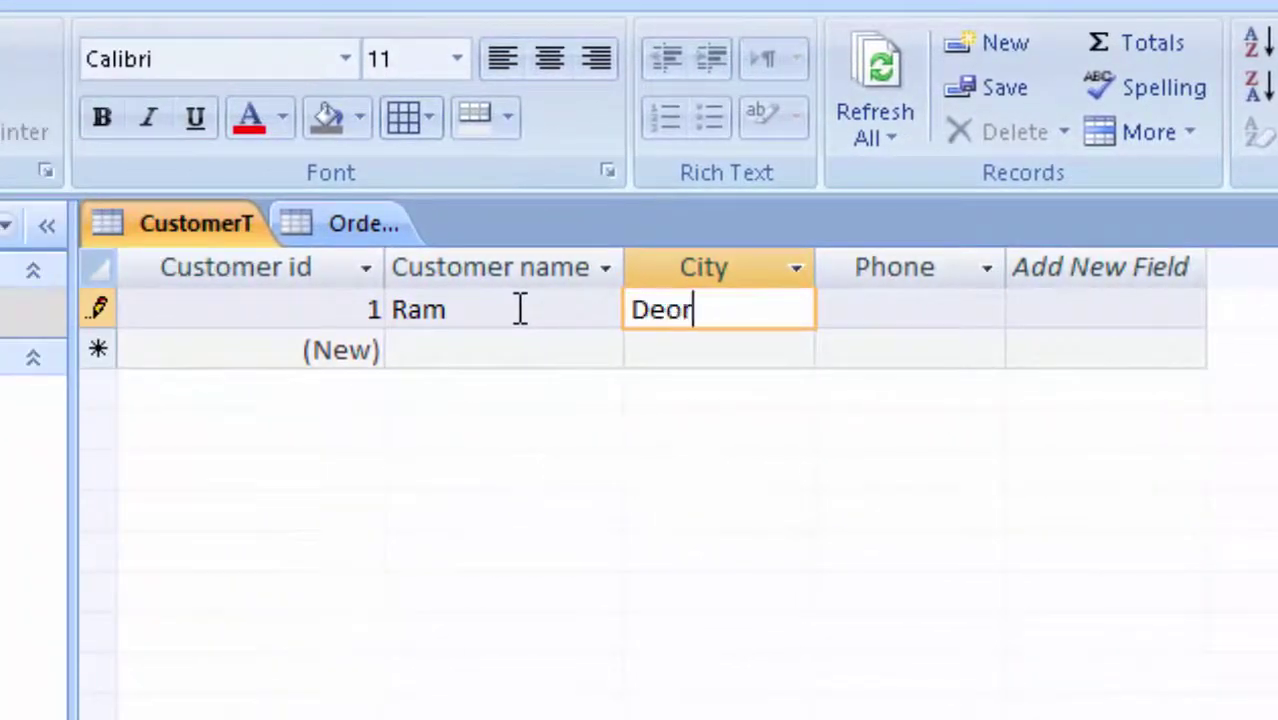
{"action": "type", "text": "ia"}
{"action": "key", "text": "Tab"}
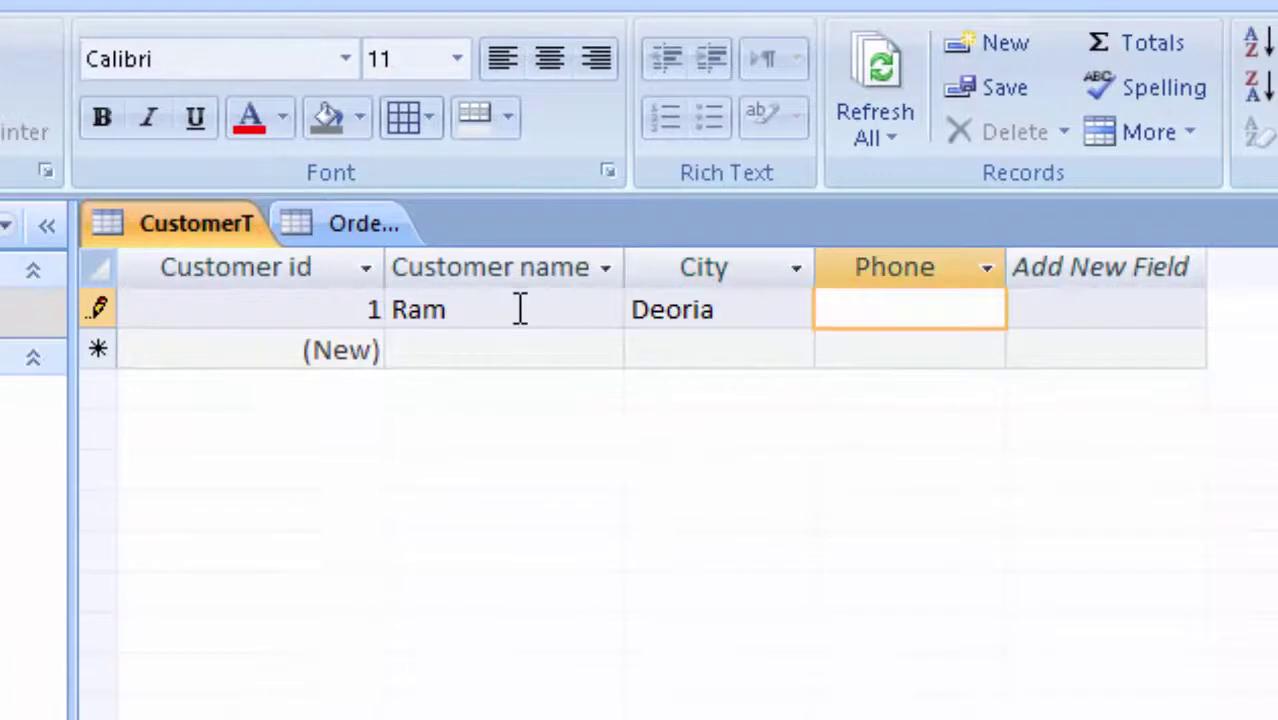
{"action": "type", "text": "58785696"}
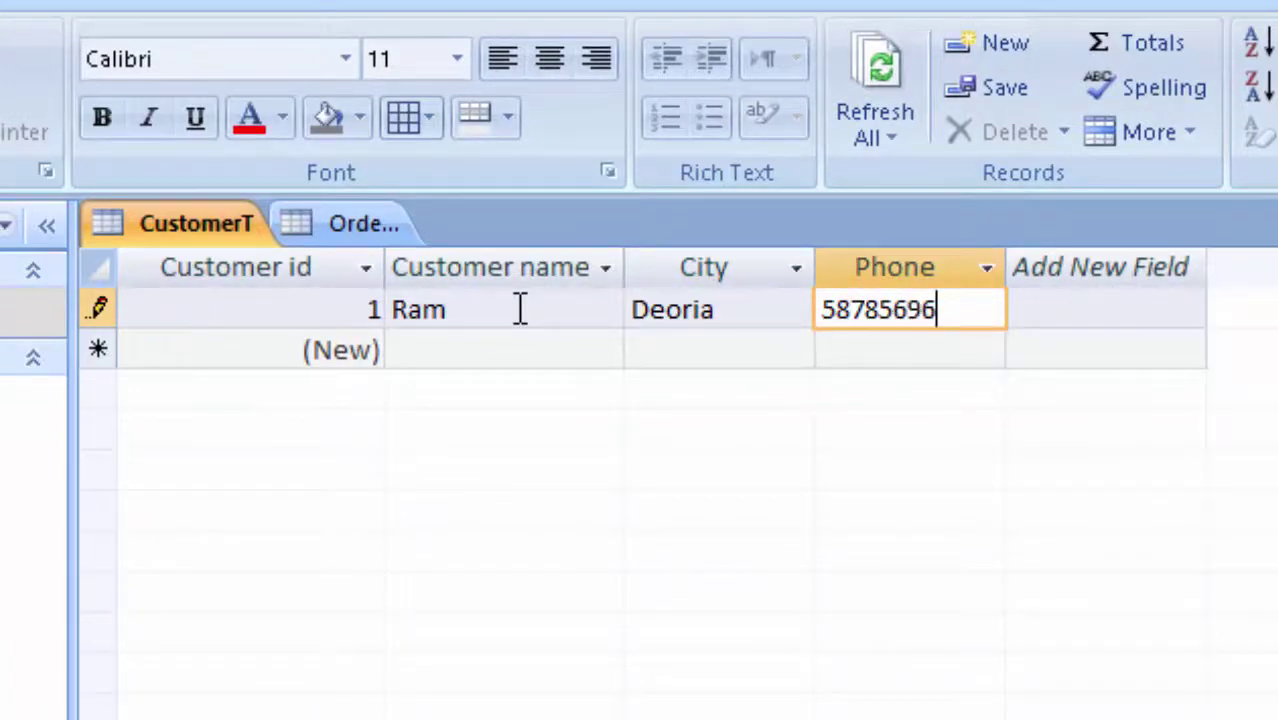
{"action": "key", "text": "Tab"}
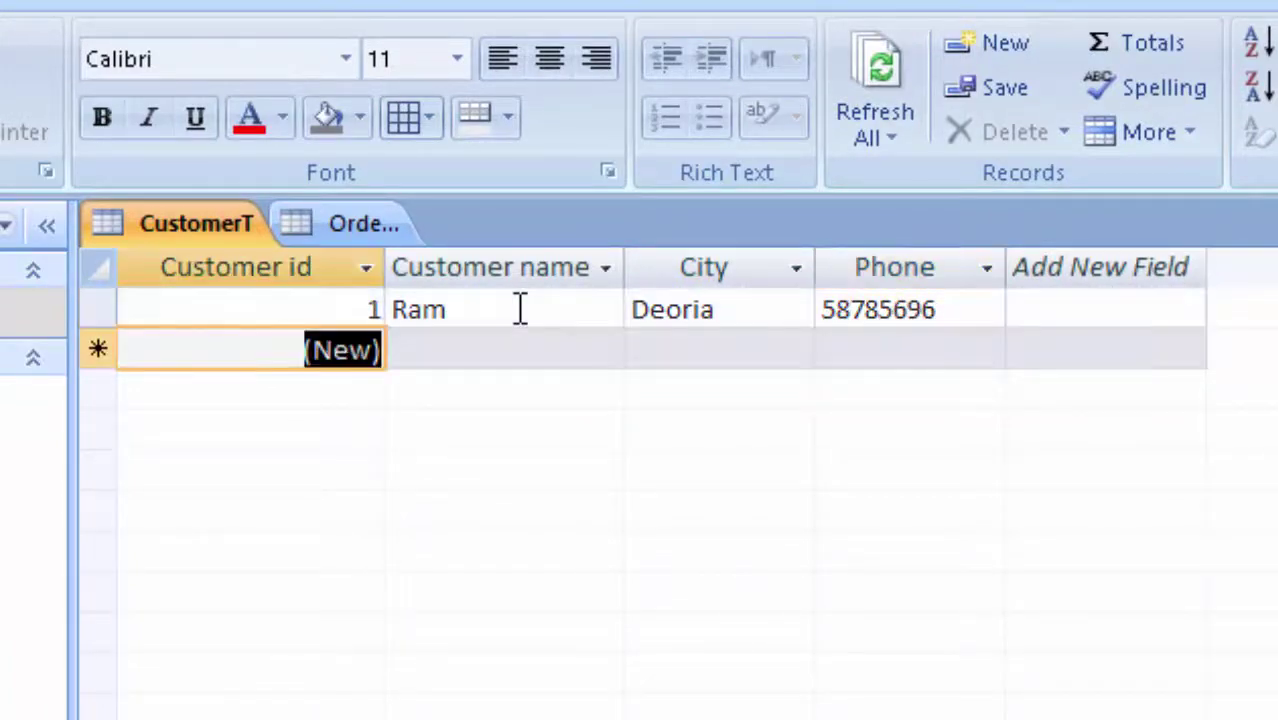
Add a second customer record with their name, city Deoria and phone number
{"action": "key", "text": "Tab"}
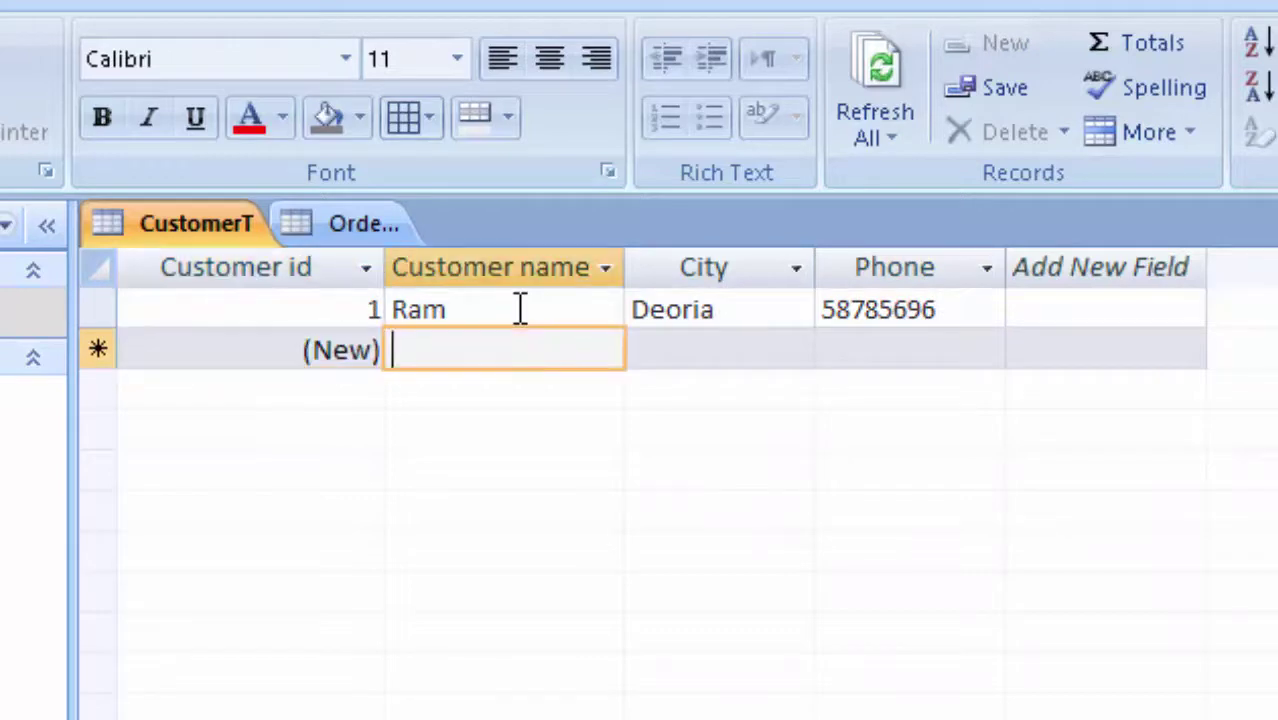
{"action": "type", "text": "Shyam"}
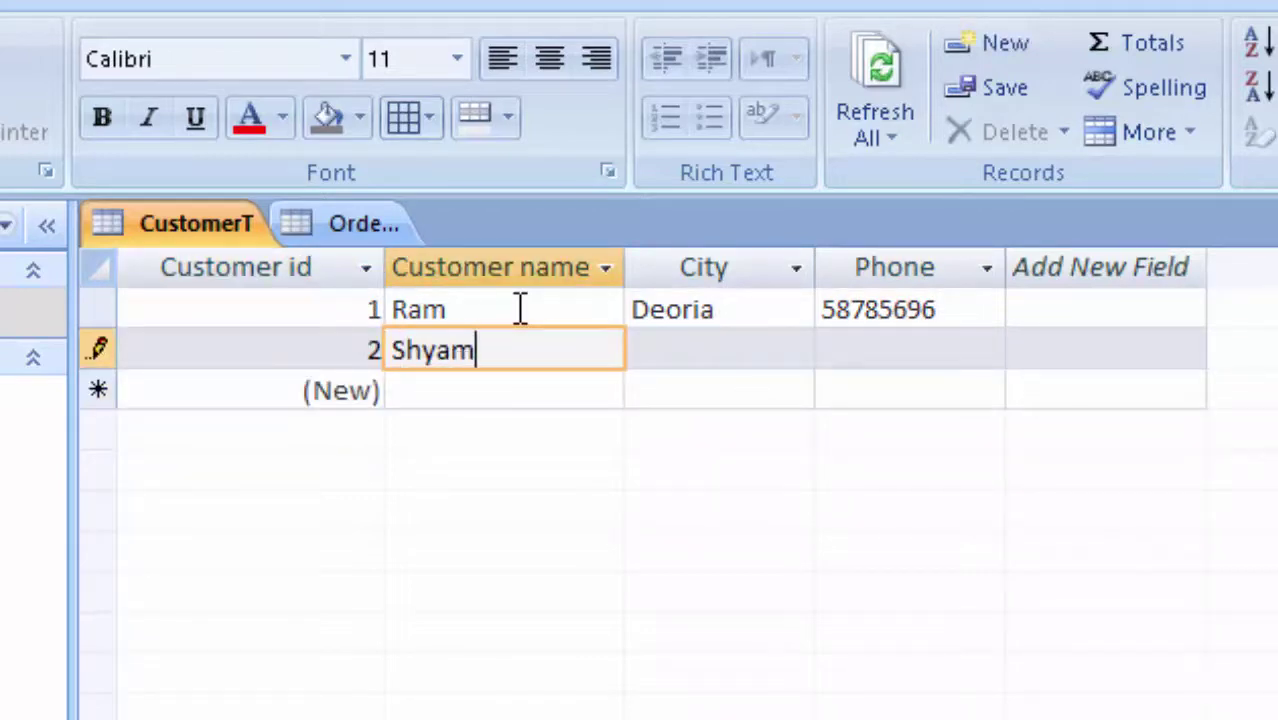
{"action": "key", "text": "Tab"}
{"action": "type", "text": "D"}
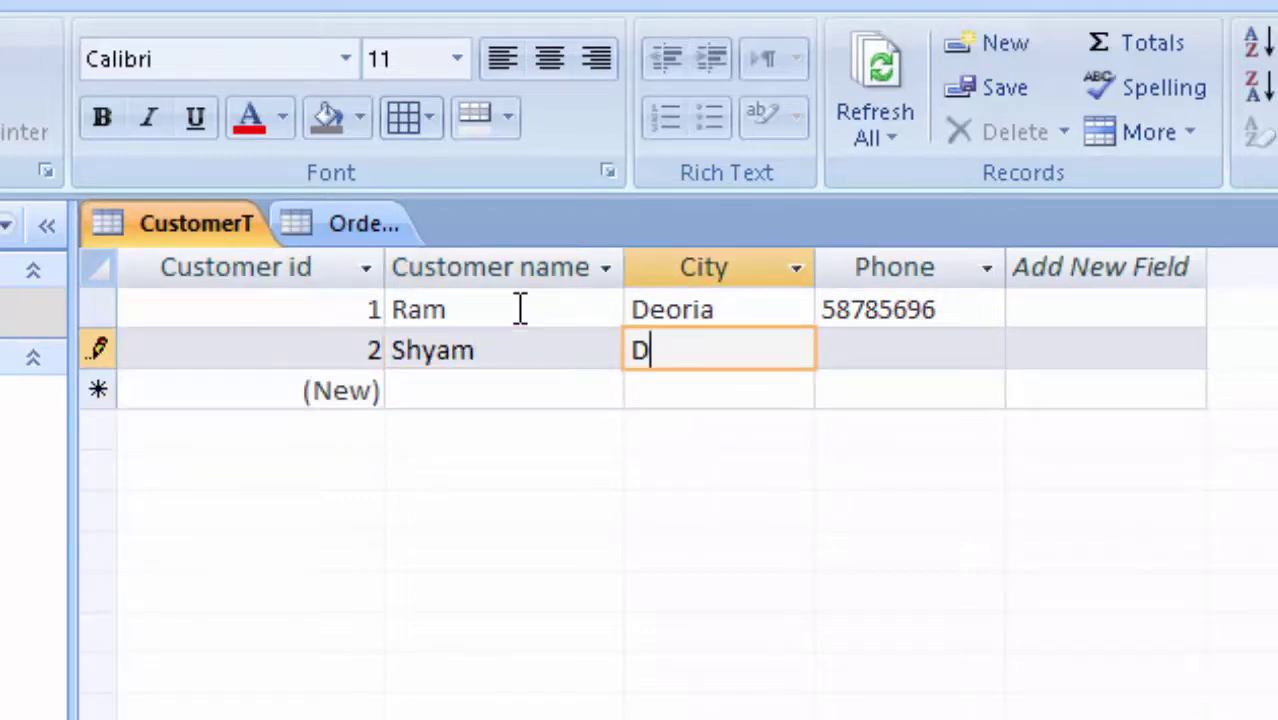
{"action": "type", "text": "eoria"}
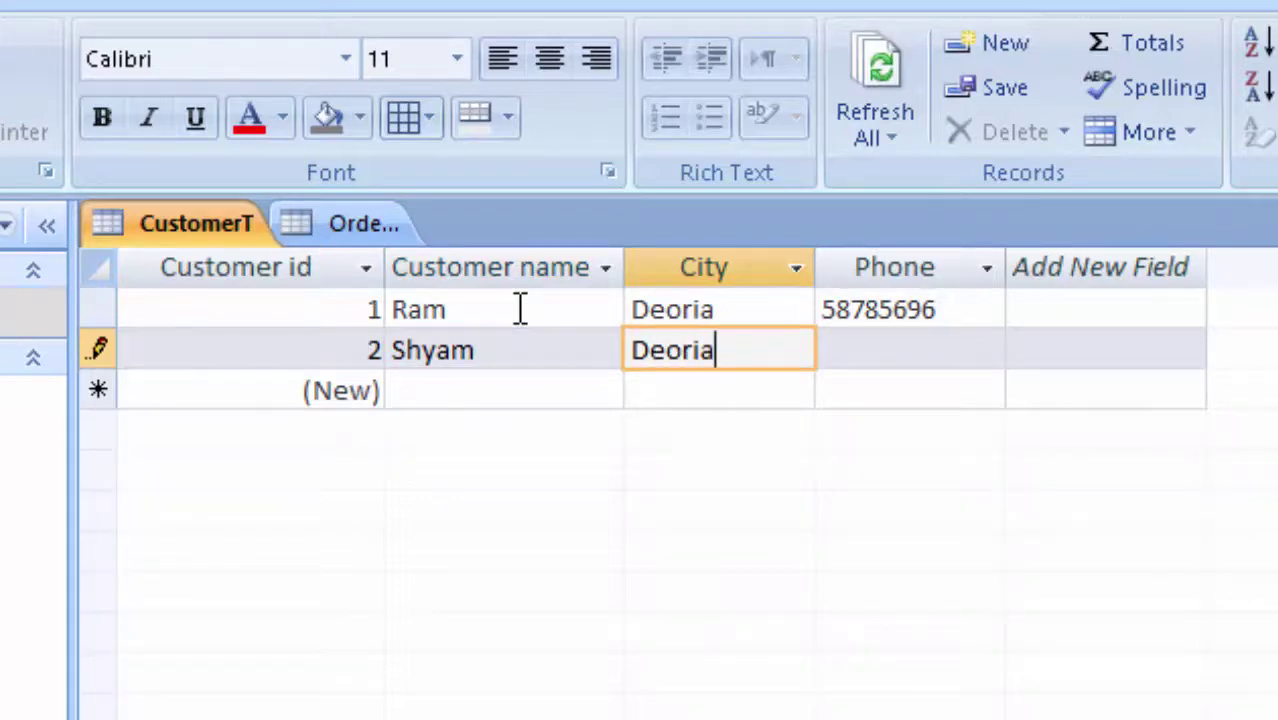
{"action": "key", "text": "Tab"}
{"action": "type", "text": "5758960"}
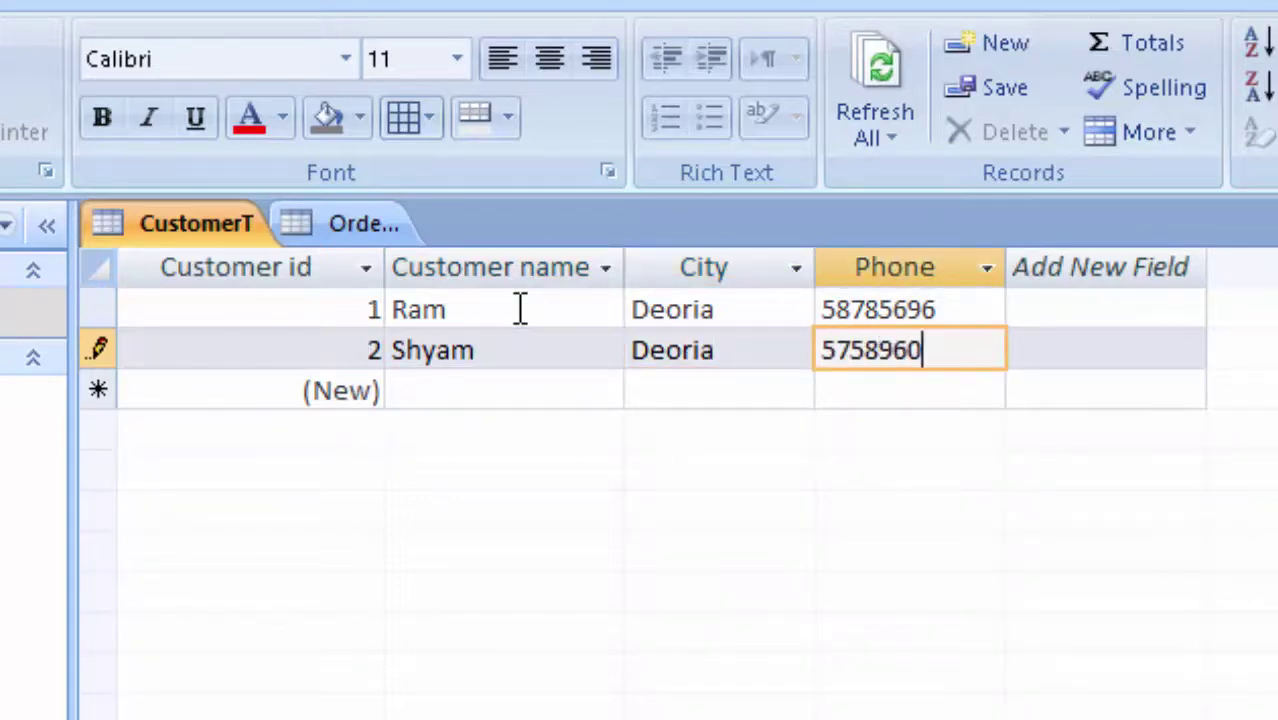
{"action": "type", "text": "70"}
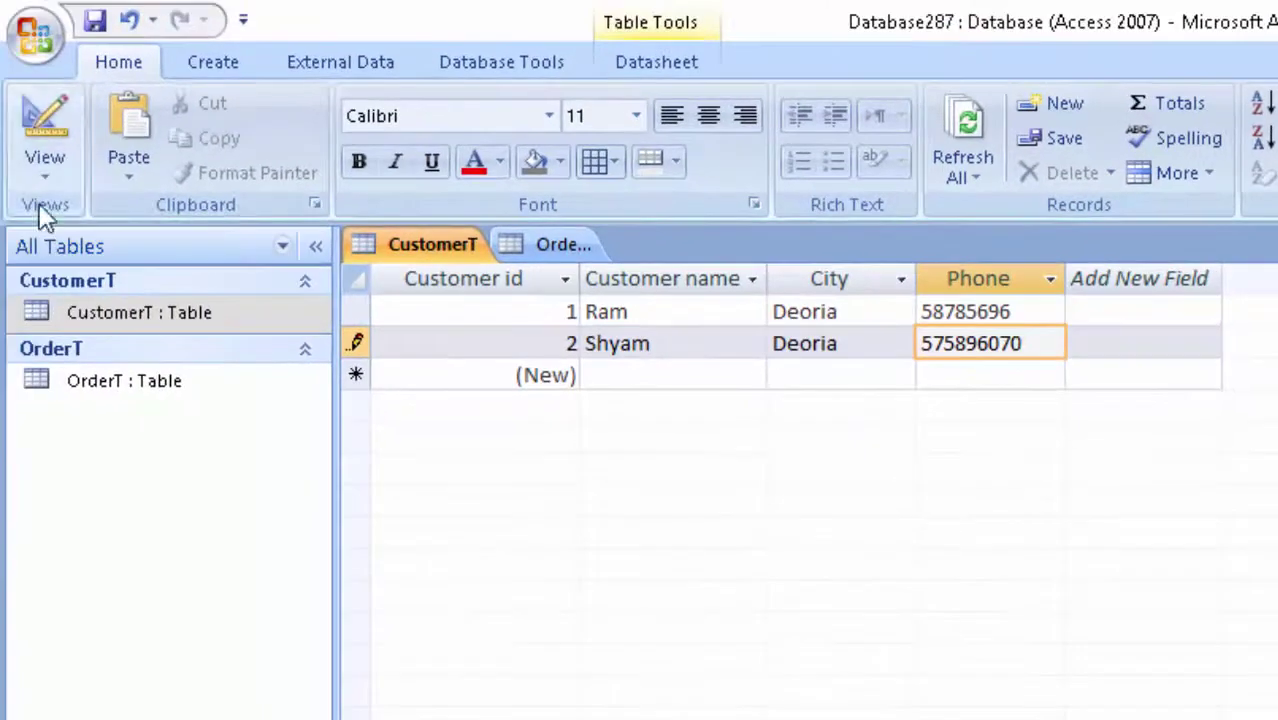
Save the customer records and return to the OrderT datasheet
{"action": "left_click", "coordinate": [100, 26]}
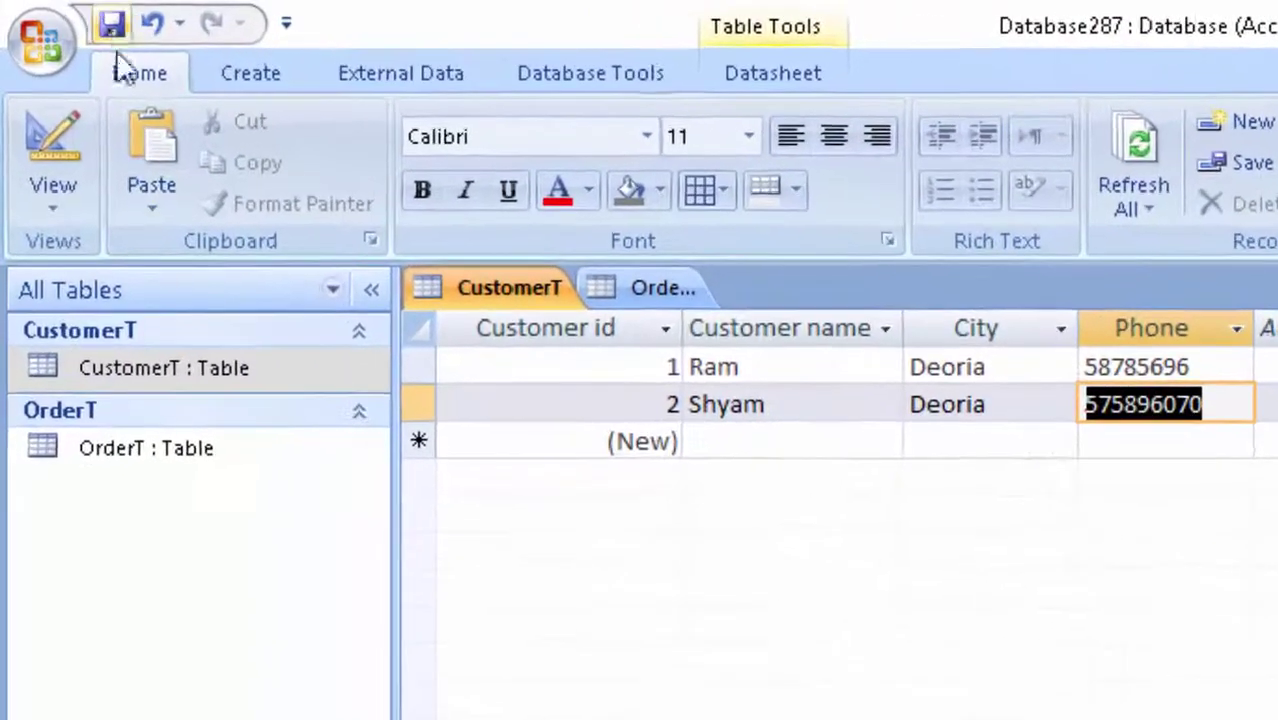
{"action": "left_click", "coordinate": [101, 396]}
{"action": "double_click", "coordinate": [122, 482]}
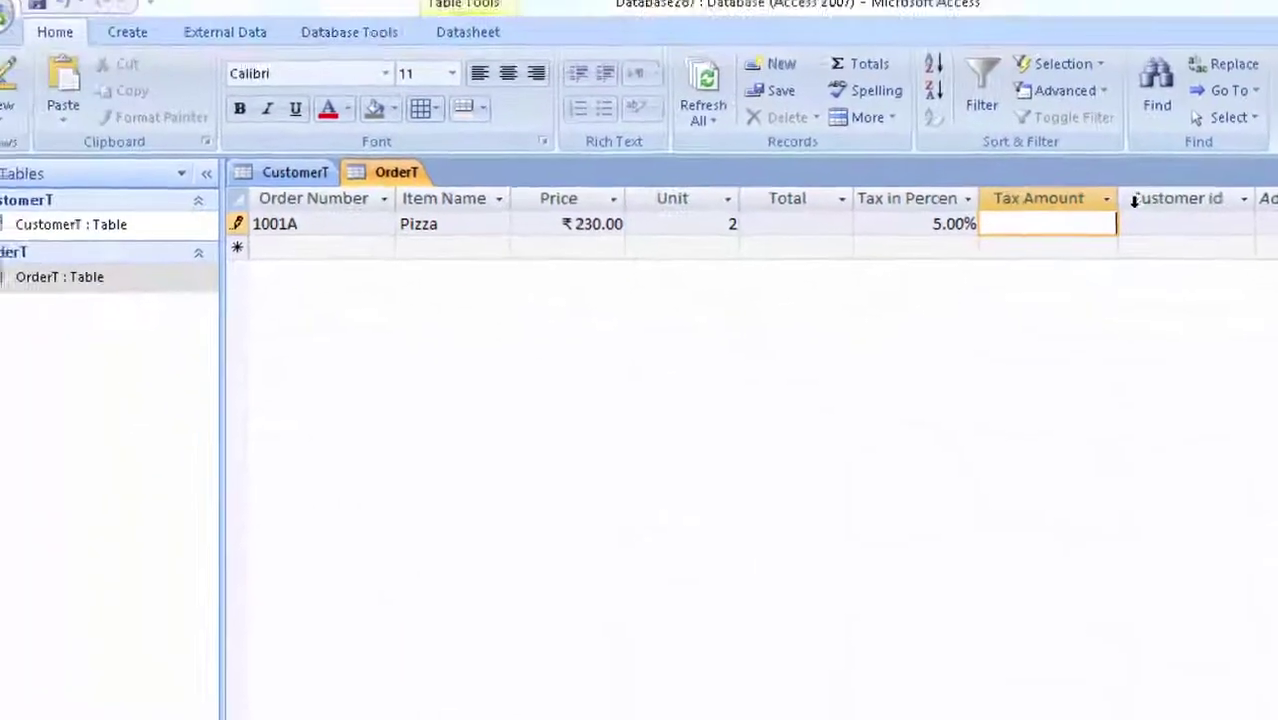
{"action": "left_click", "coordinate": [1146, 233]}
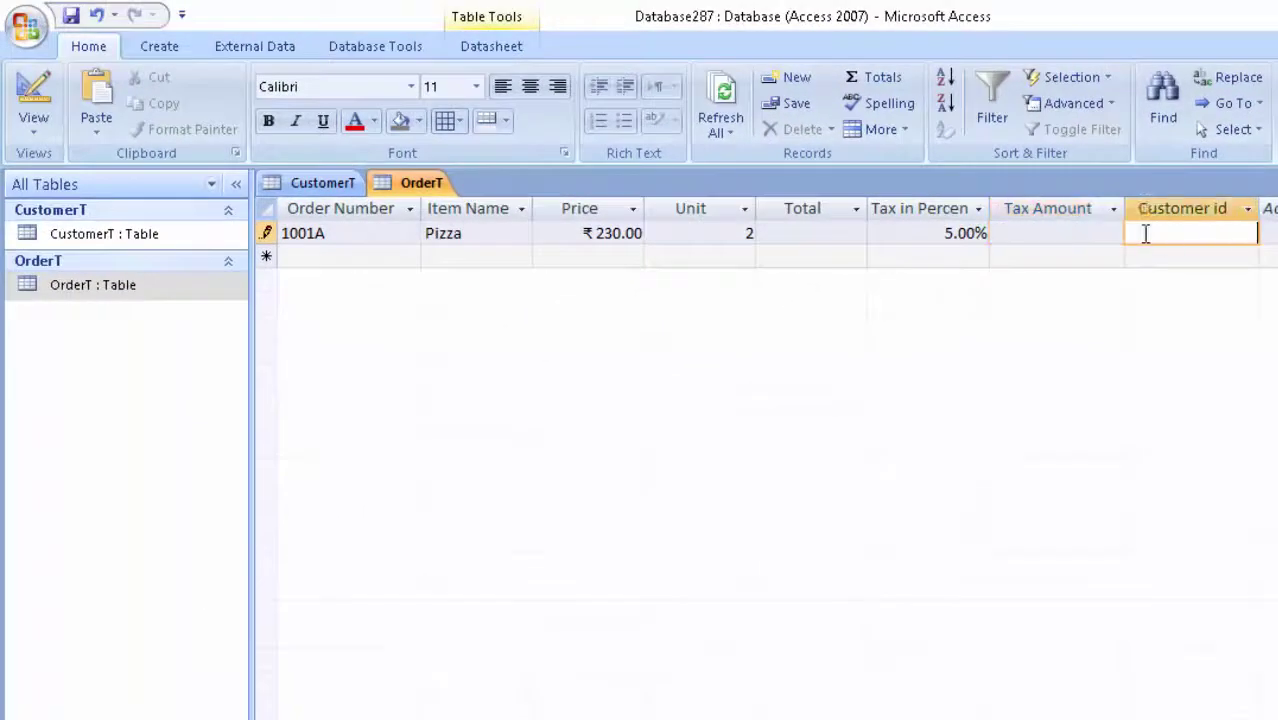
{"action": "double_click", "coordinate": [157, 234]}
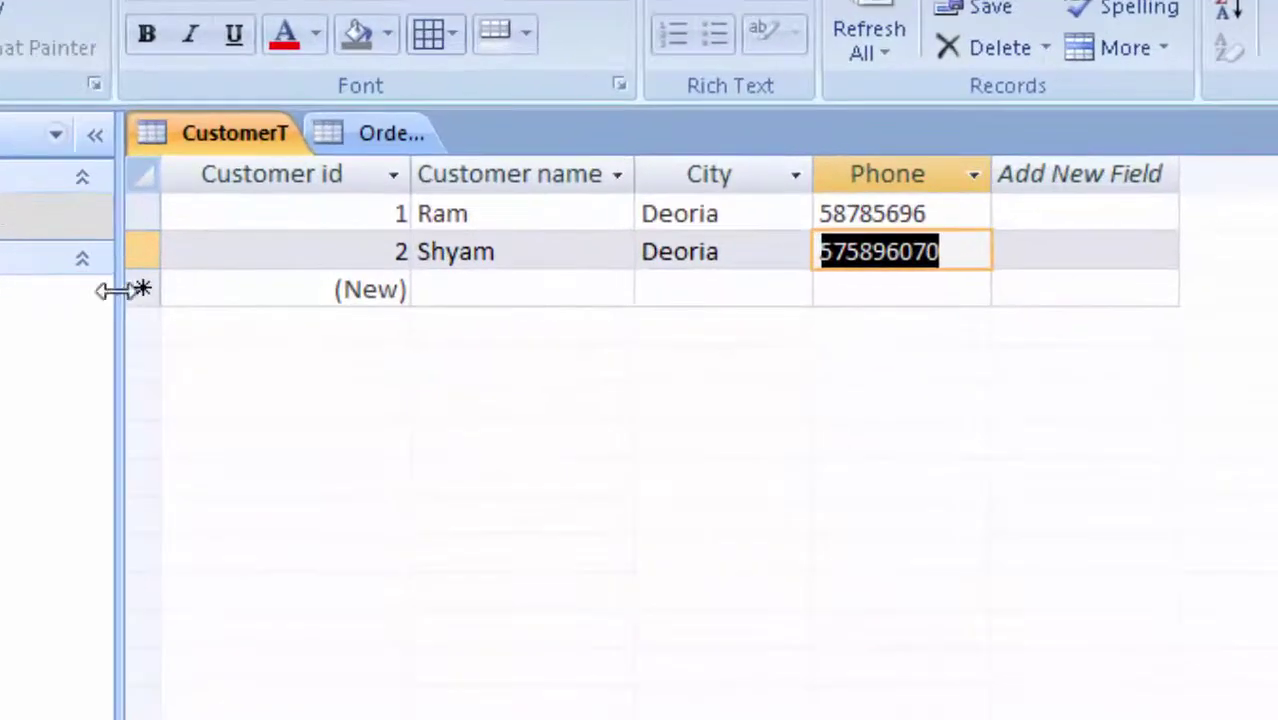
{"action": "double_click", "coordinate": [31, 309]}
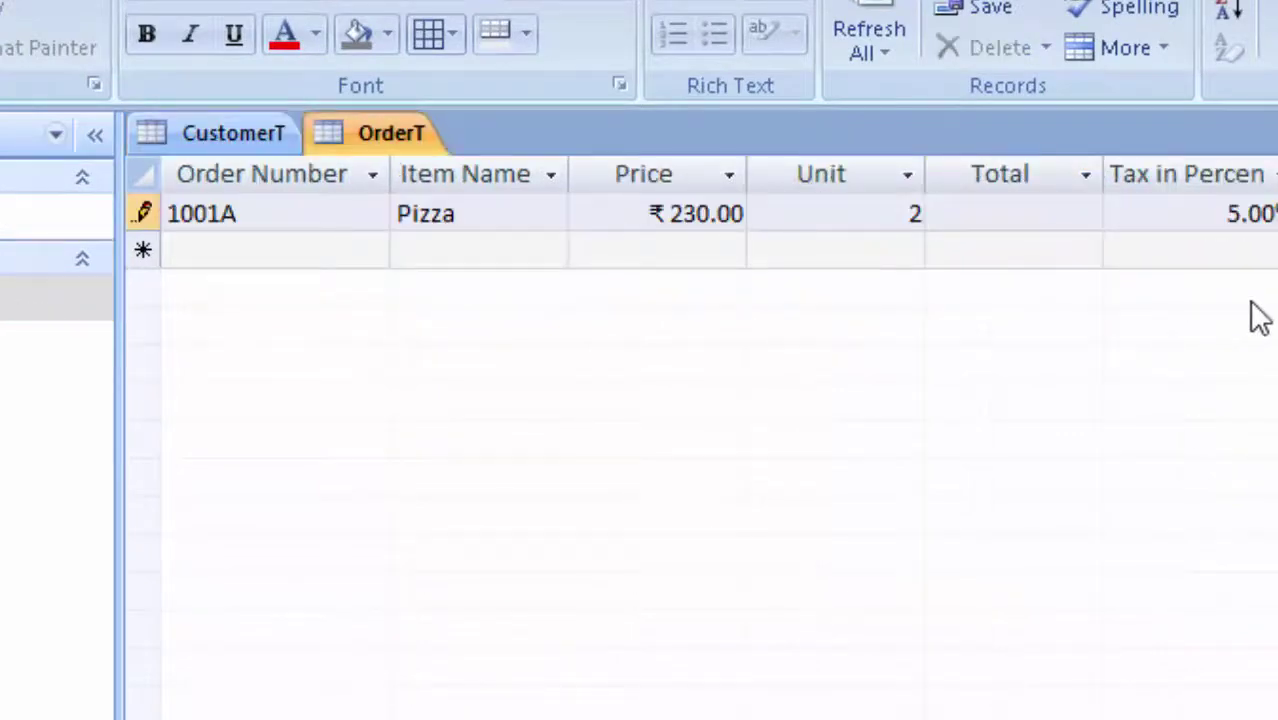
Enter order 1002B for Momo at ₹40.00, 1 unit, with 10% tax
{"action": "key", "text": "Tab"}
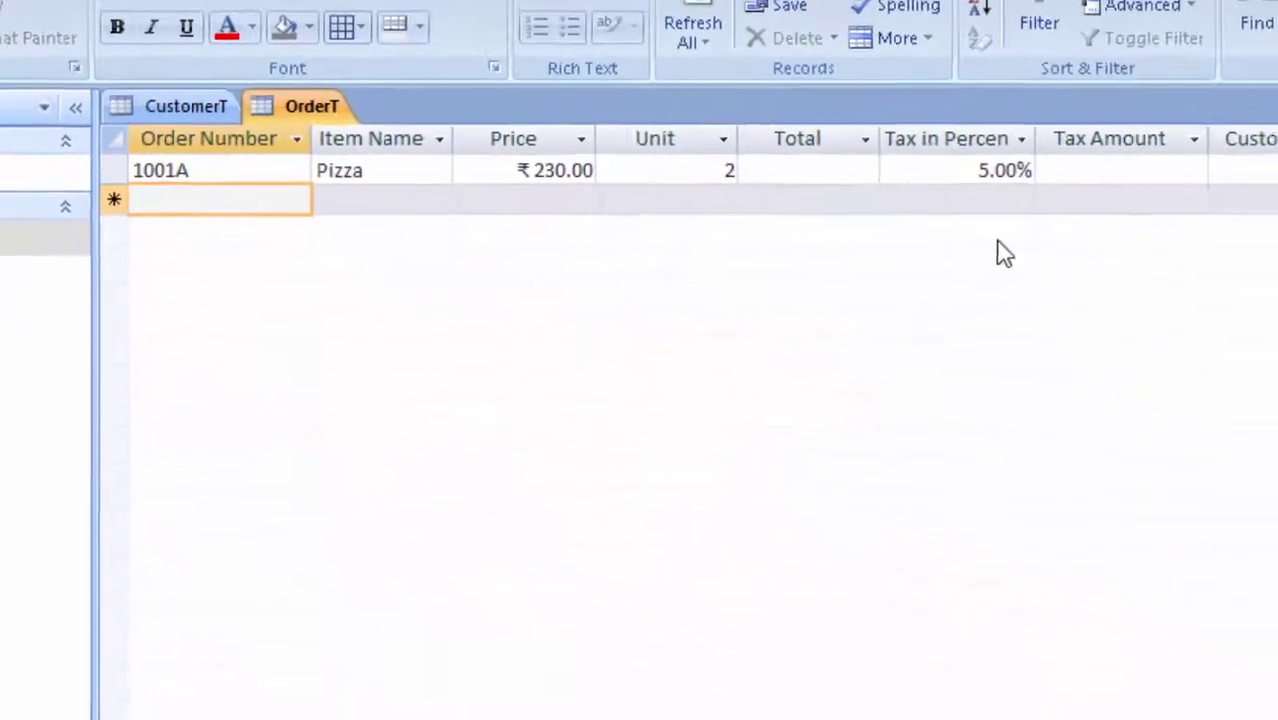
{"action": "type", "text": "1002B"}
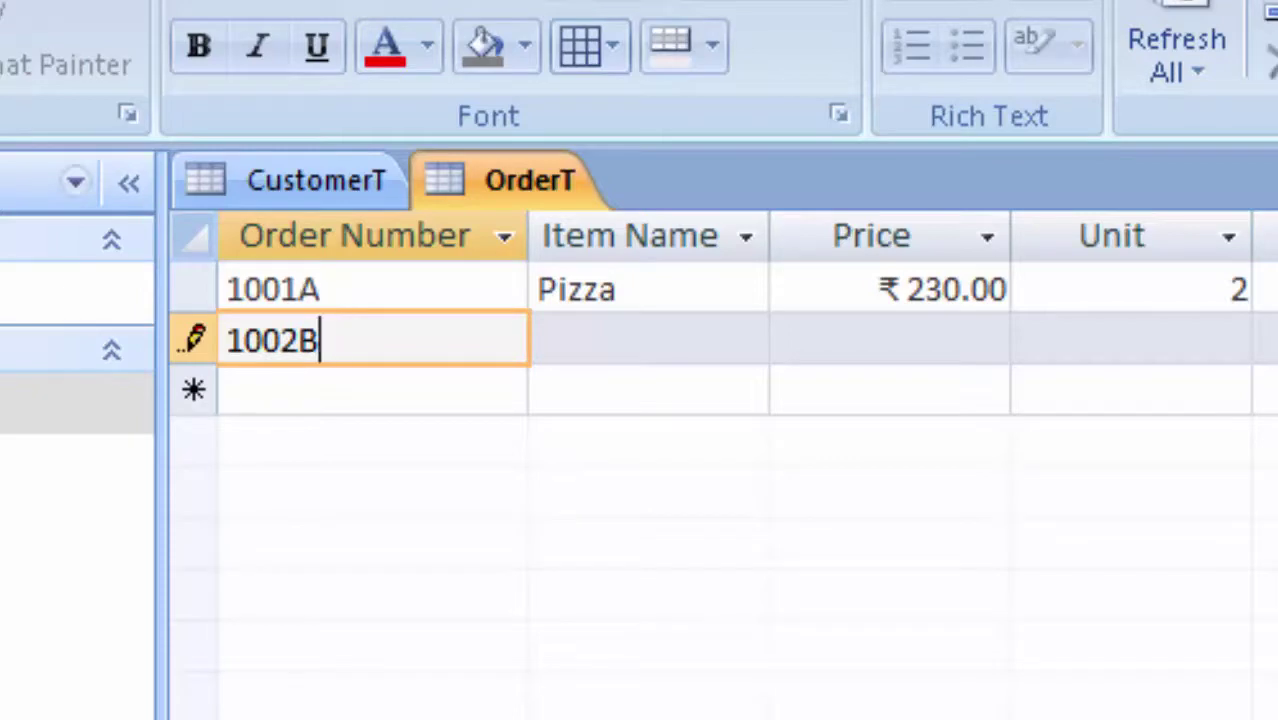
{"action": "key", "text": "Tab"}
{"action": "type", "text": "Momo"}
{"action": "key", "text": "Tab"}
{"action": "type", "text": "4"}
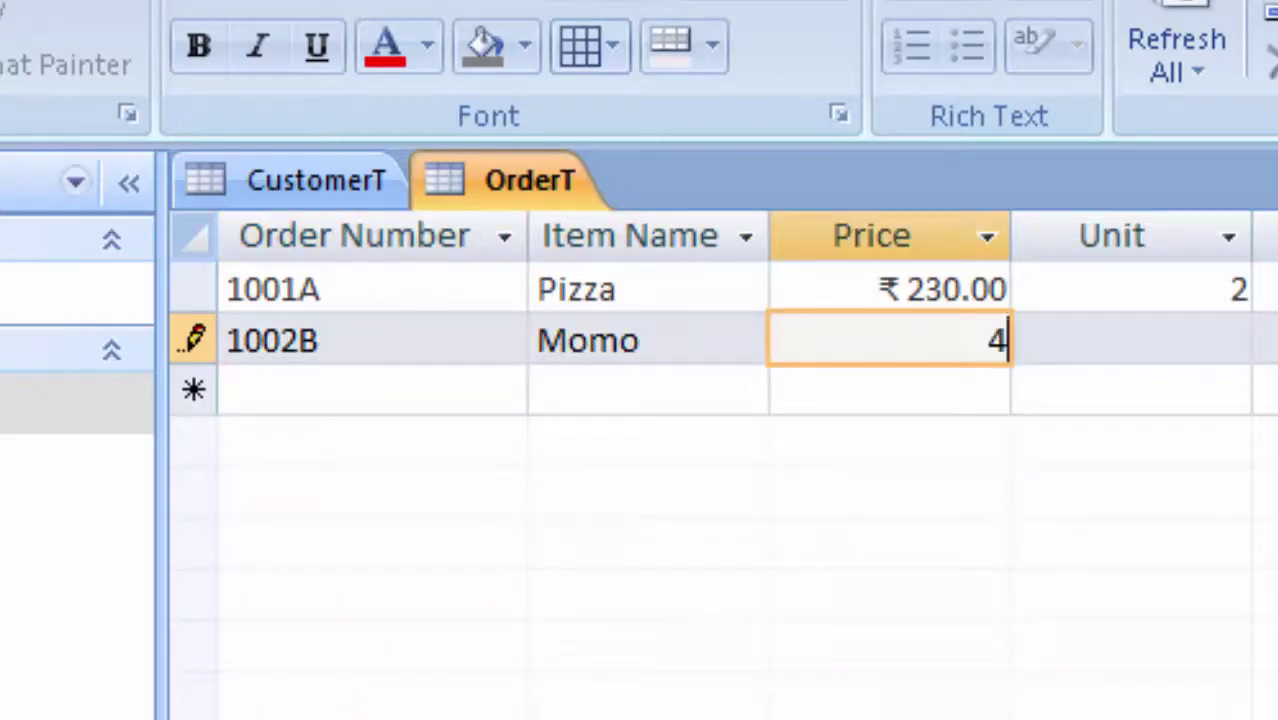
{"action": "type", "text": "0"}
{"action": "key", "text": "Tab"}
{"action": "type", "text": "1"}
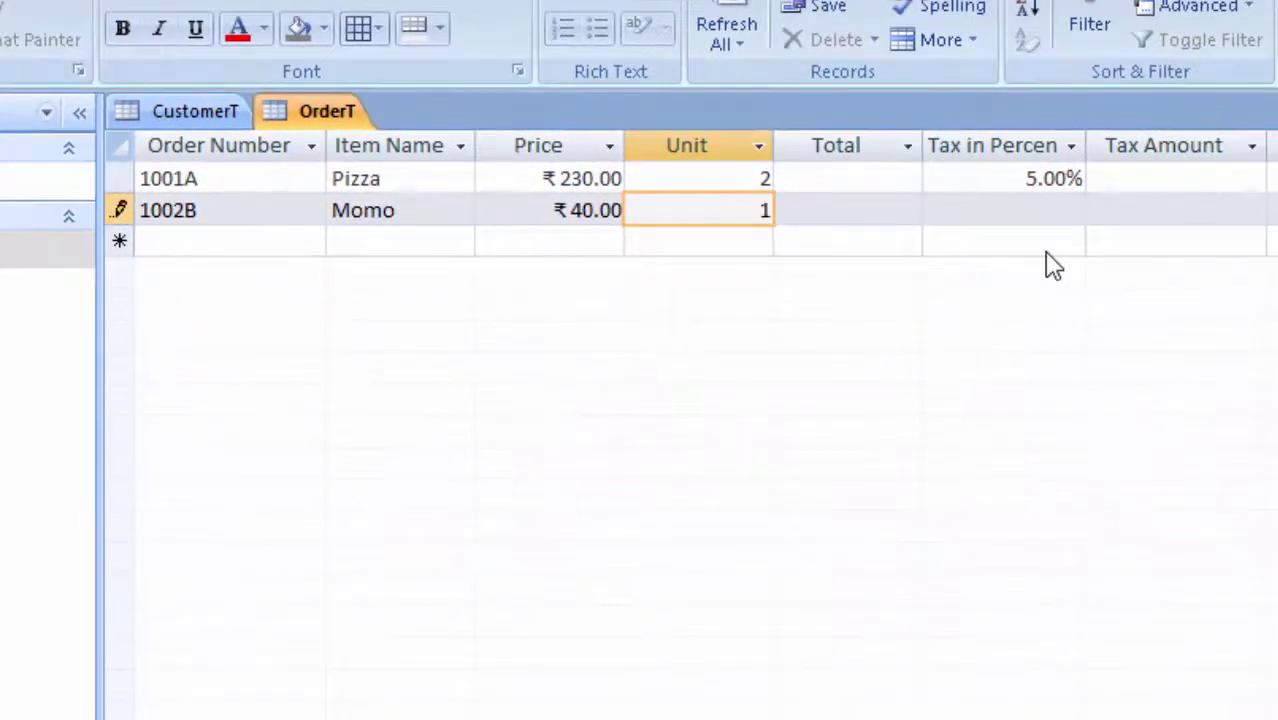
{"action": "key", "text": "Tab"}
{"action": "key", "text": "Tab"}
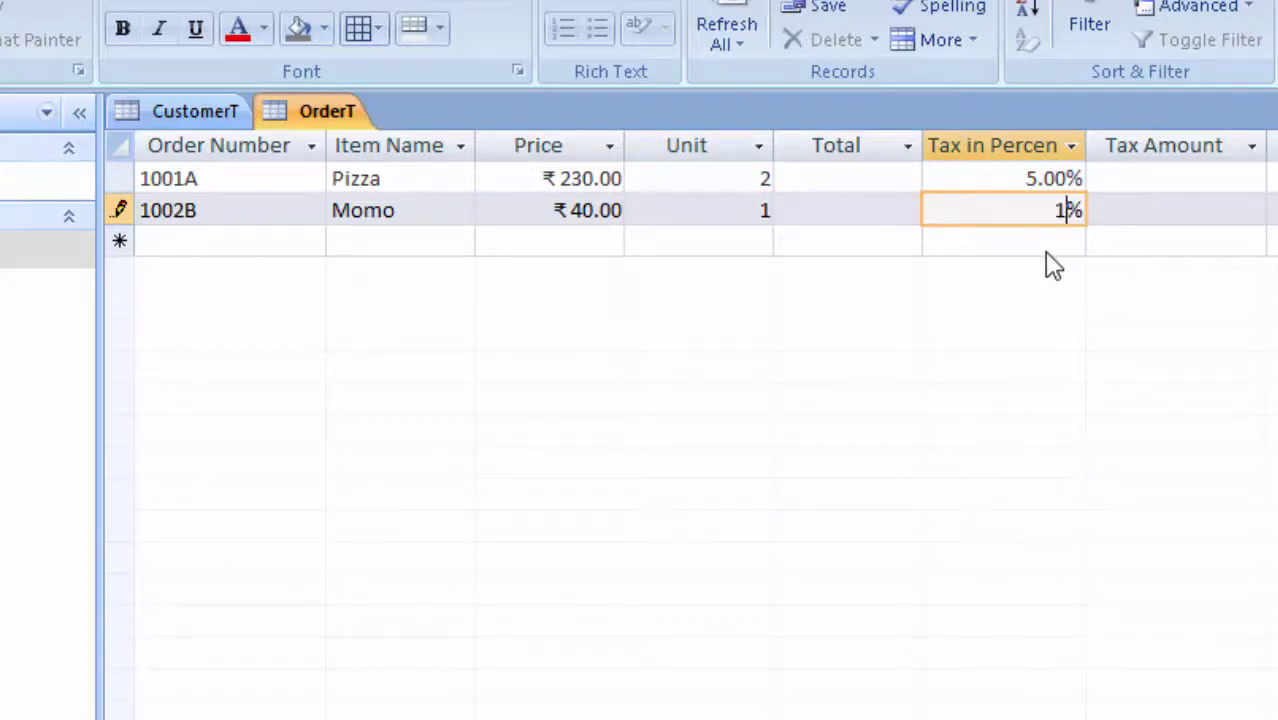
{"action": "key", "text": "Tab"}
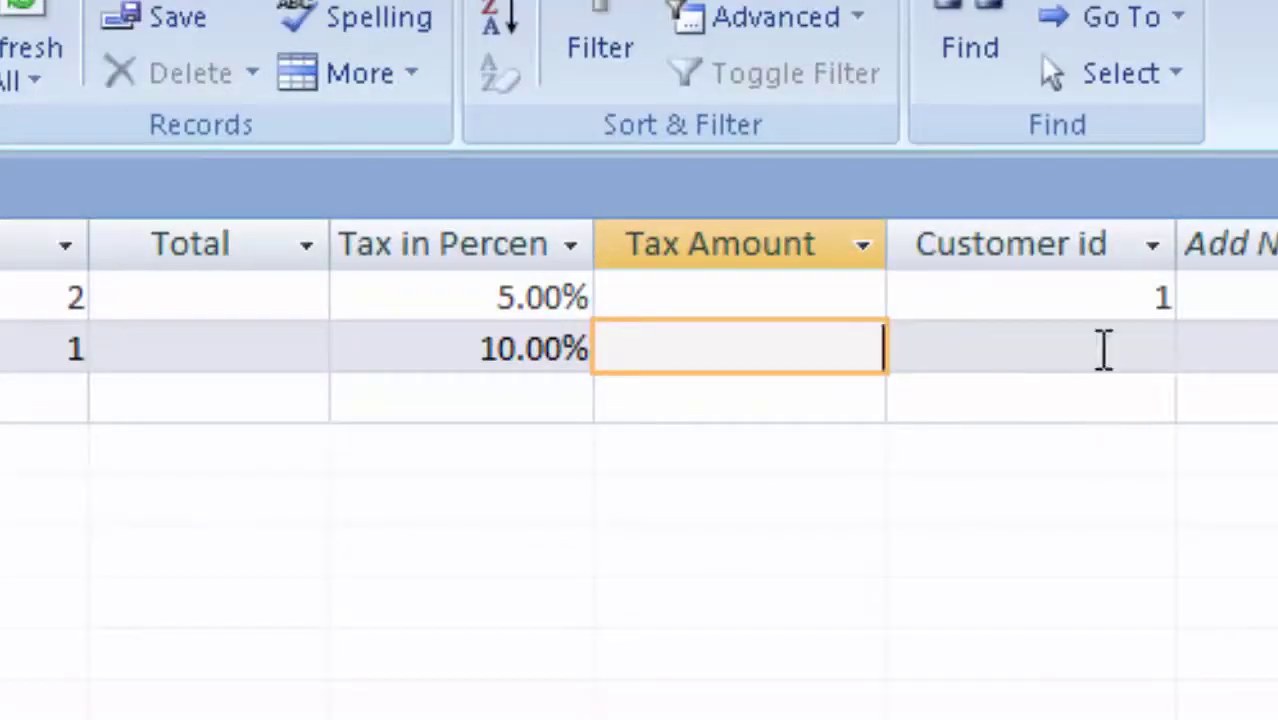
{"action": "left_click", "coordinate": [1167, 213]}
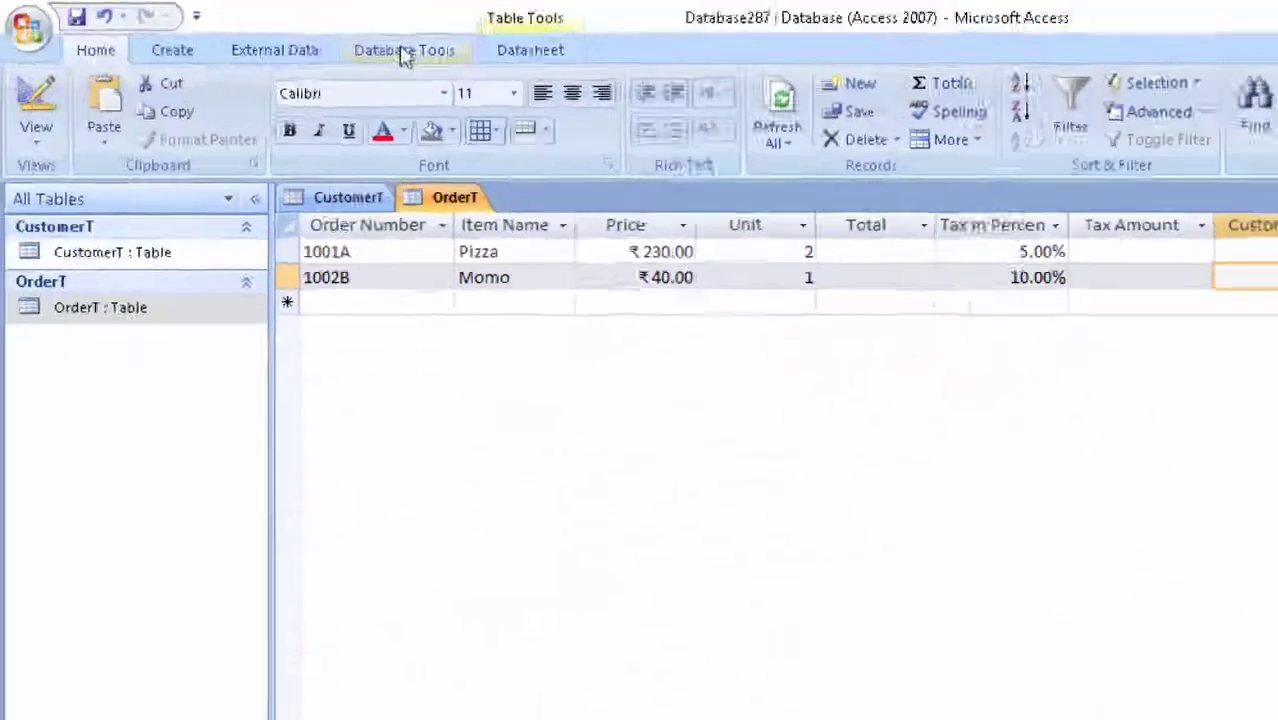
Add CustomerT and OrderT to the Relationships window and enlarge OrderT to show all eight fields
{"action": "left_click", "coordinate": [620, 80]}
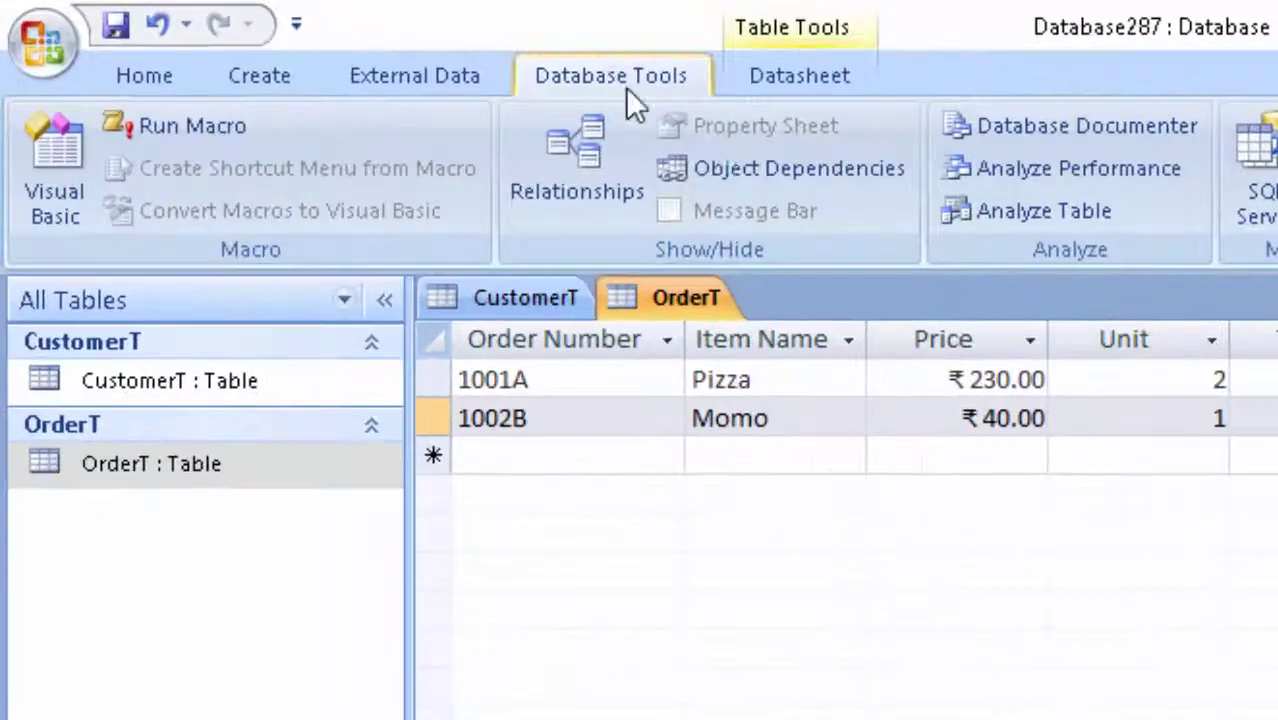
{"action": "left_click", "coordinate": [590, 170]}
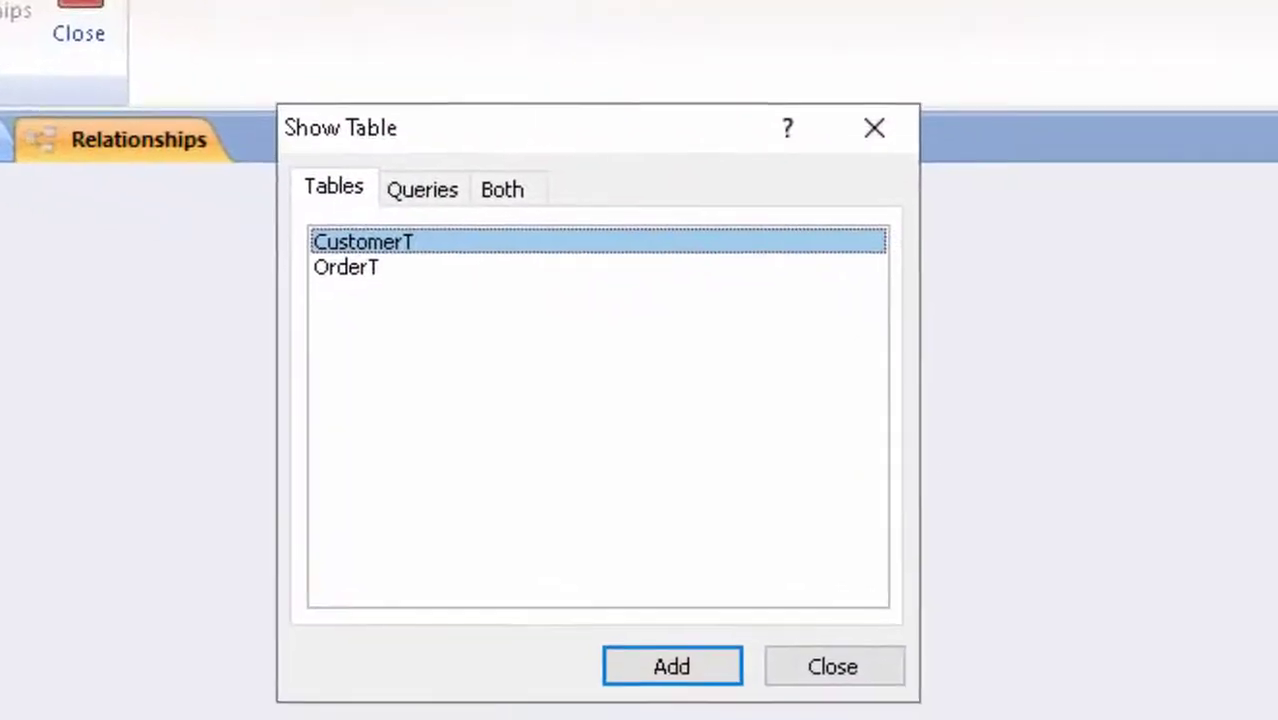
{"action": "left_click", "coordinate": [637, 665]}
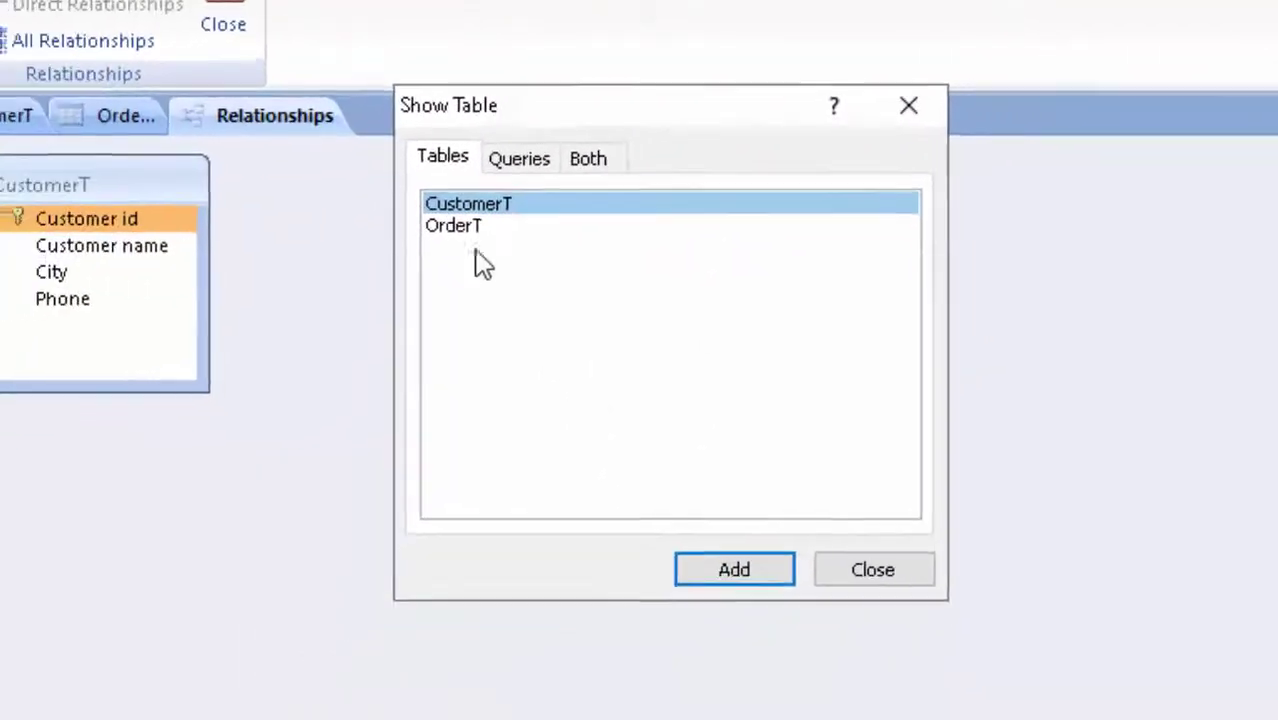
{"action": "left_click", "coordinate": [340, 263]}
{"action": "left_click", "coordinate": [788, 512]}
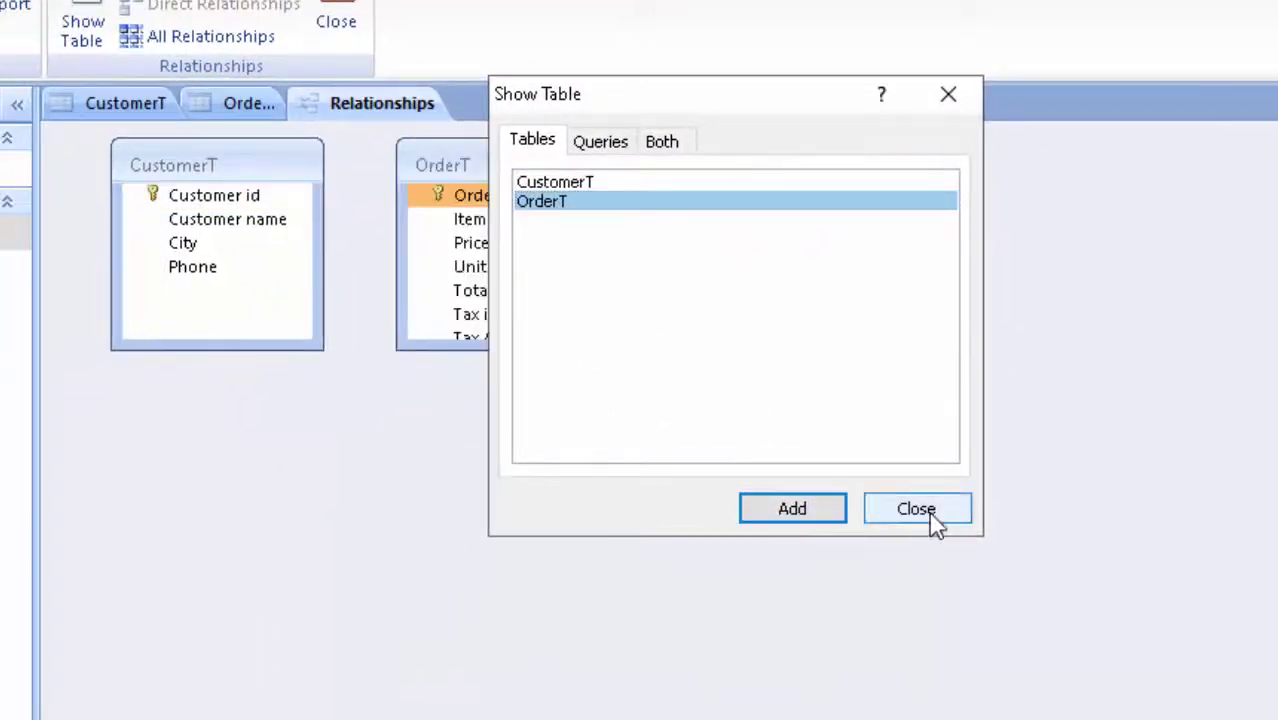
{"action": "left_click", "coordinate": [940, 518]}
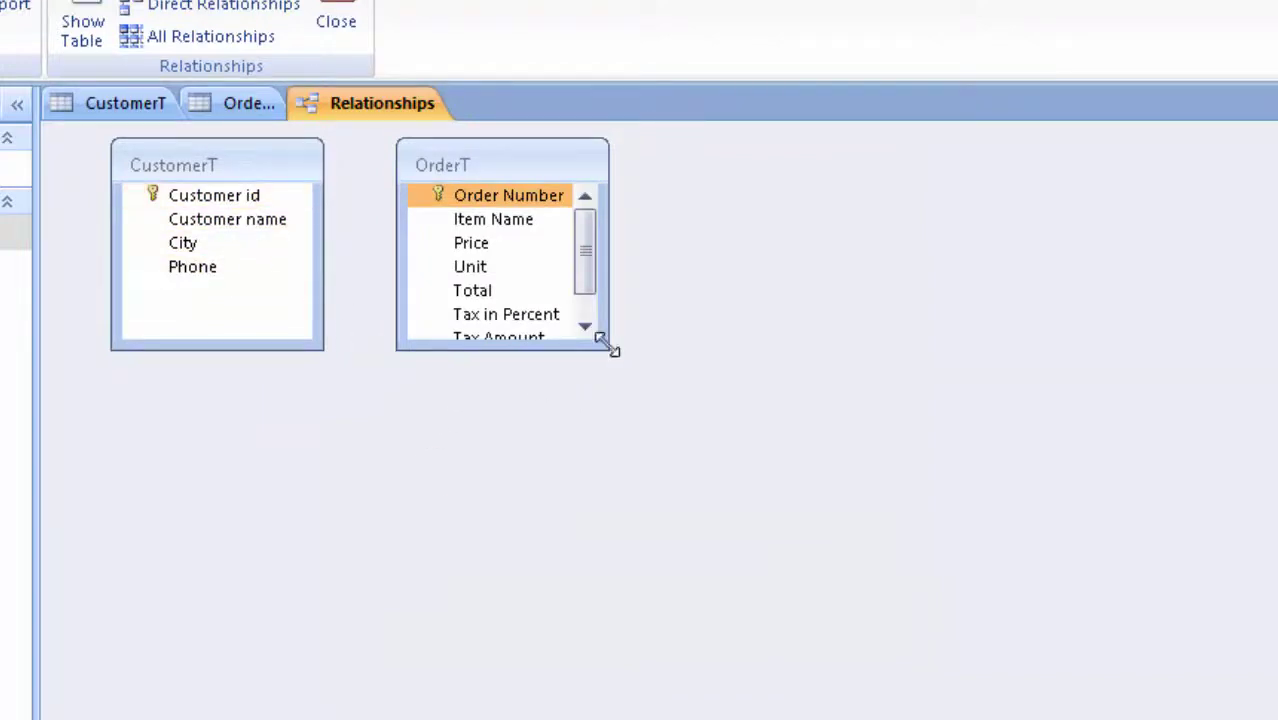
{"action": "left_click_drag", "start_coordinate": [608, 345], "coordinate": [640, 418]}
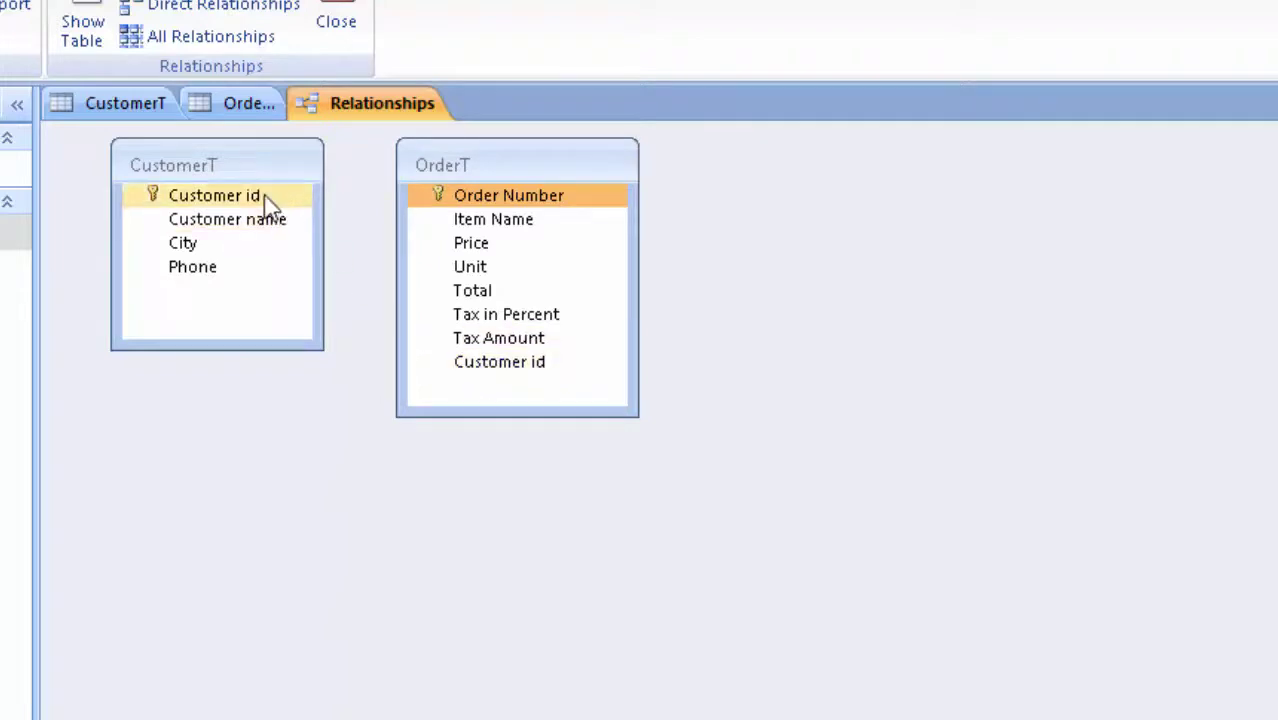
{"action": "left_click_drag", "start_coordinate": [271, 197], "coordinate": [476, 364]}
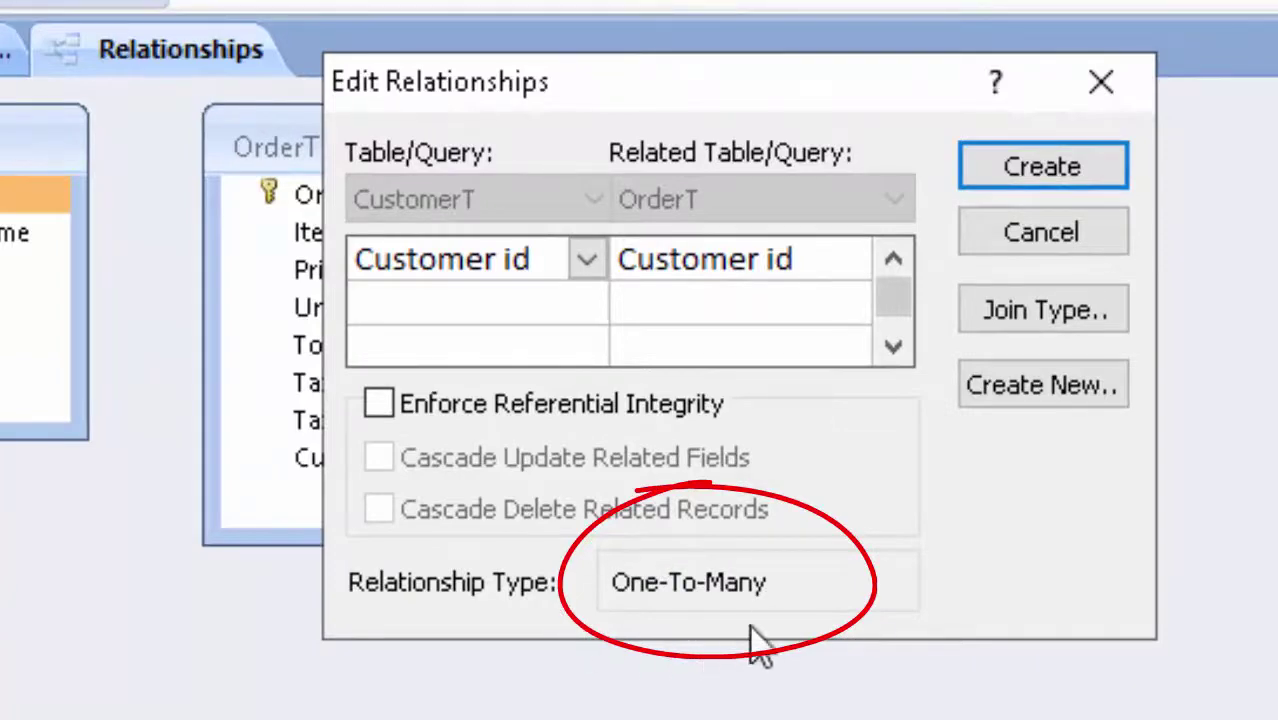
{"action": "left_click", "coordinate": [1138, 96]}
{"action": "left_click_drag", "start_coordinate": [884, 600], "coordinate": [656, 390]}
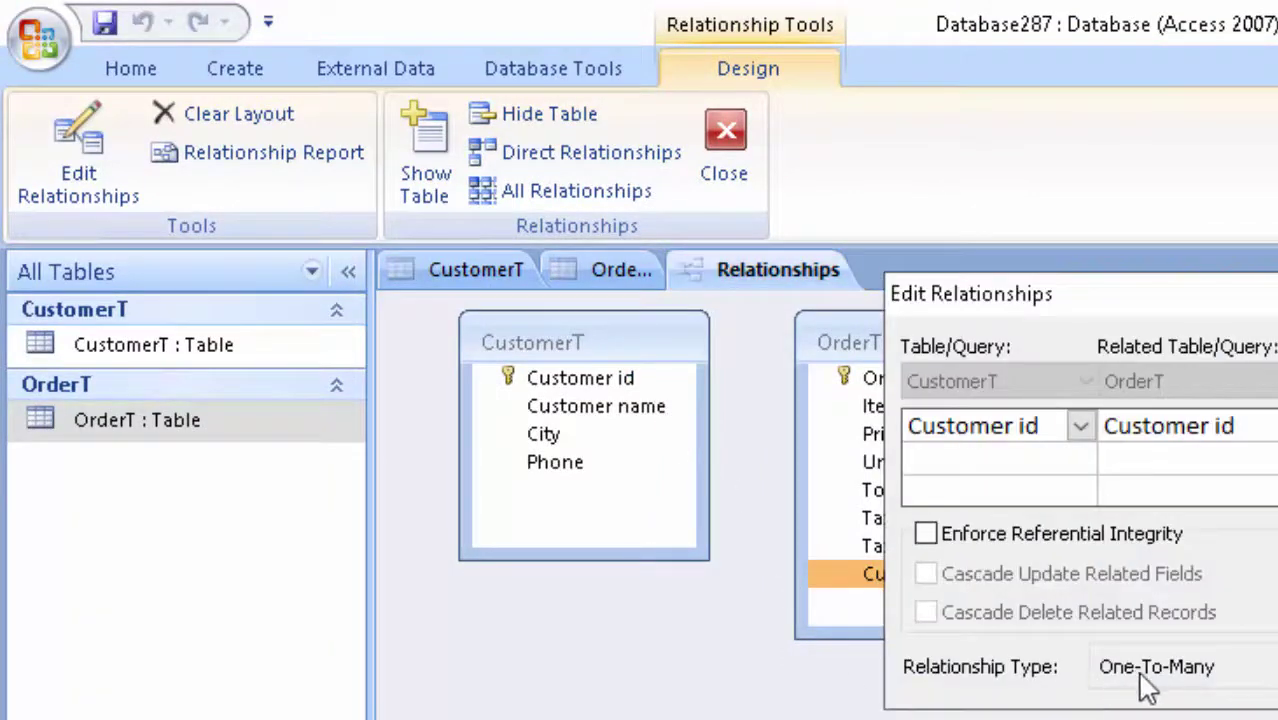
{"action": "key", "text": "Escape"}
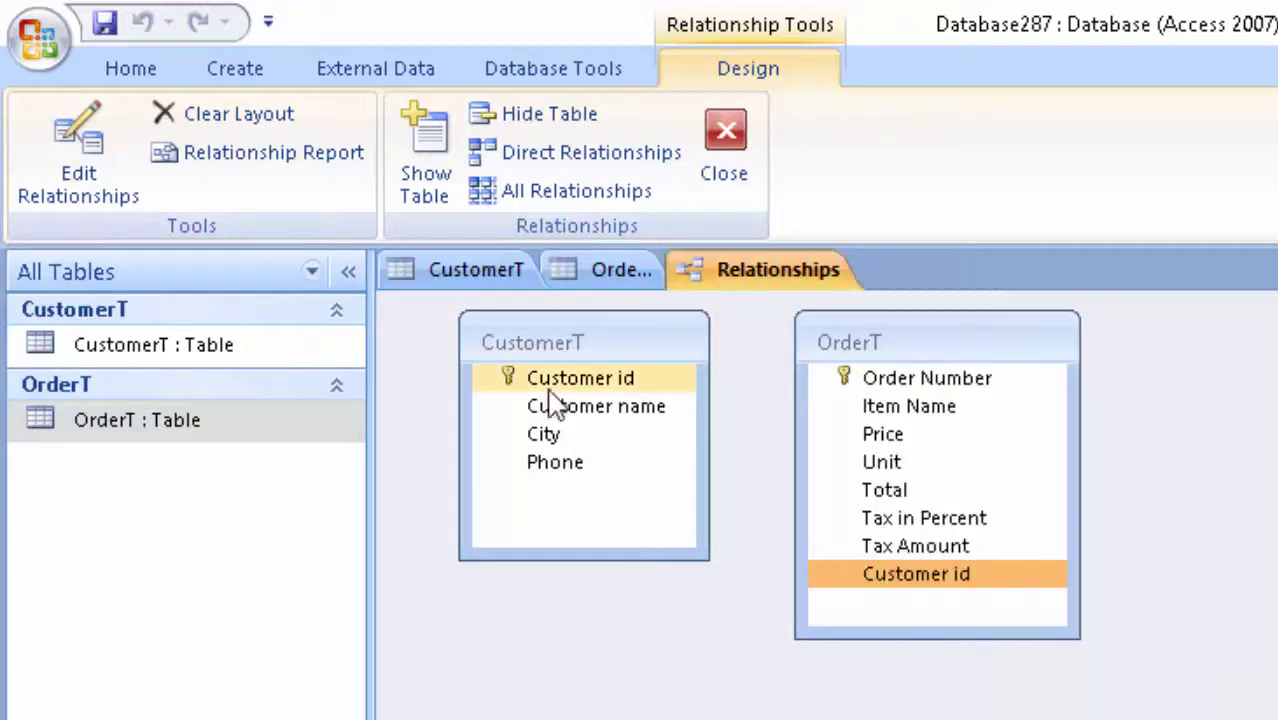
{"action": "left_click_drag", "start_coordinate": [628, 380], "coordinate": [860, 576]}
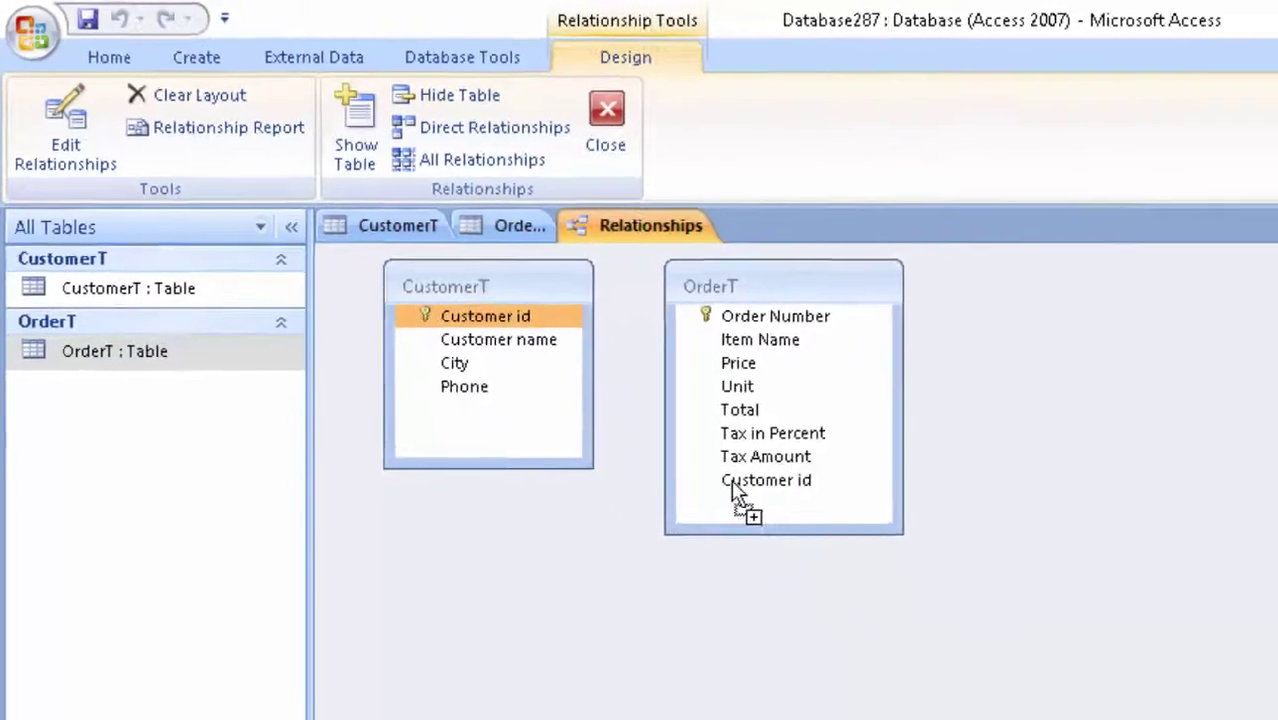
{"action": "left_click_drag", "start_coordinate": [808, 541], "coordinate": [810, 545]}
{"action": "left_click", "coordinate": [728, 420]}
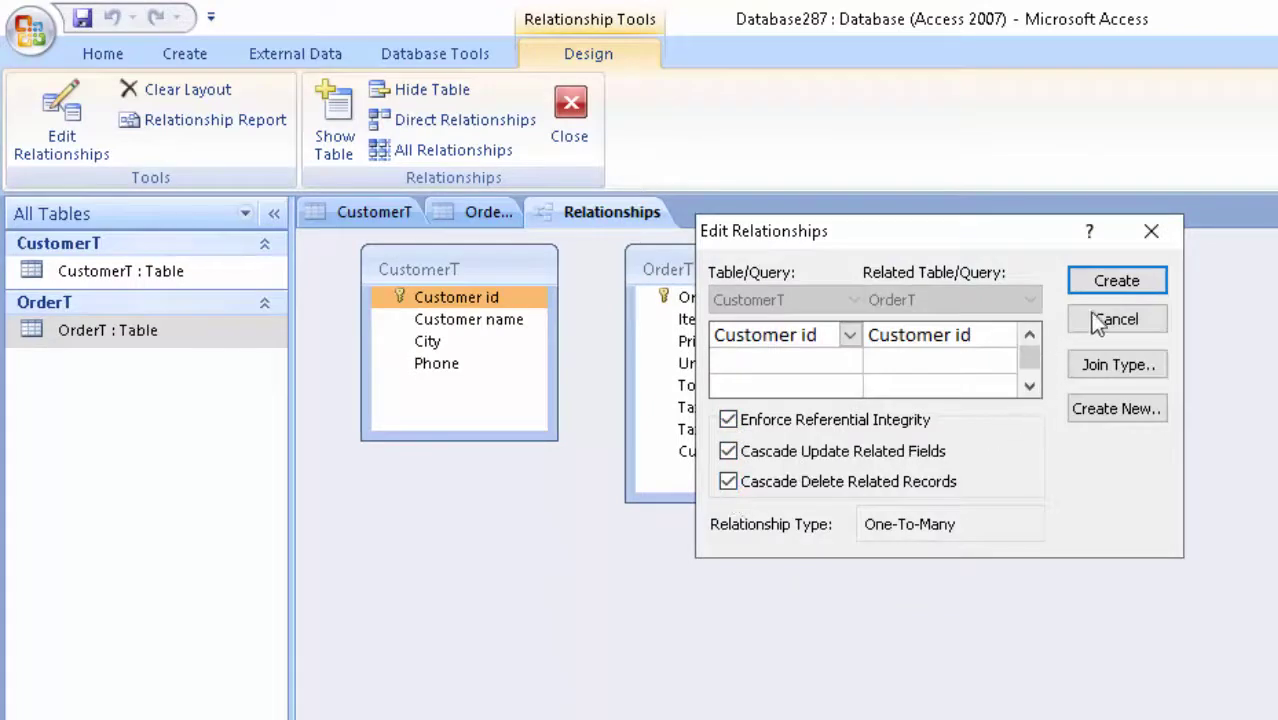
{"action": "left_click", "coordinate": [1116, 281]}
{"action": "left_click", "coordinate": [887, 583]}
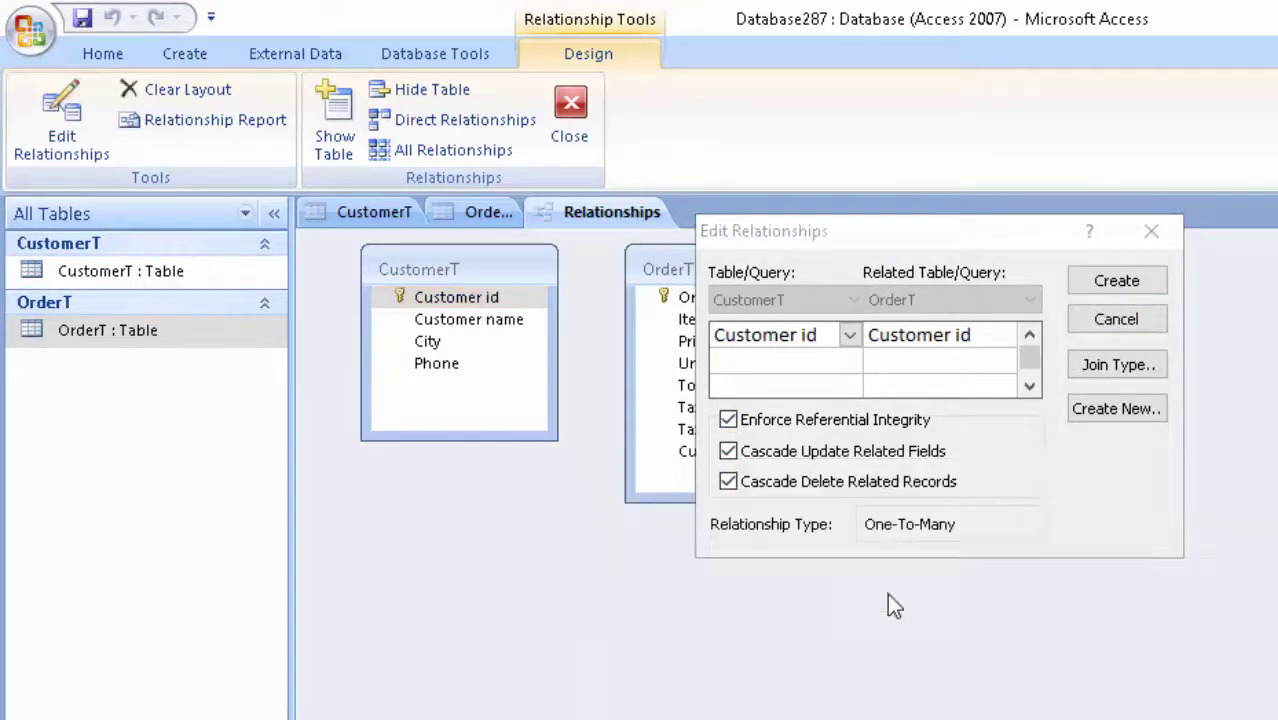
{"action": "left_click", "coordinate": [1153, 231]}
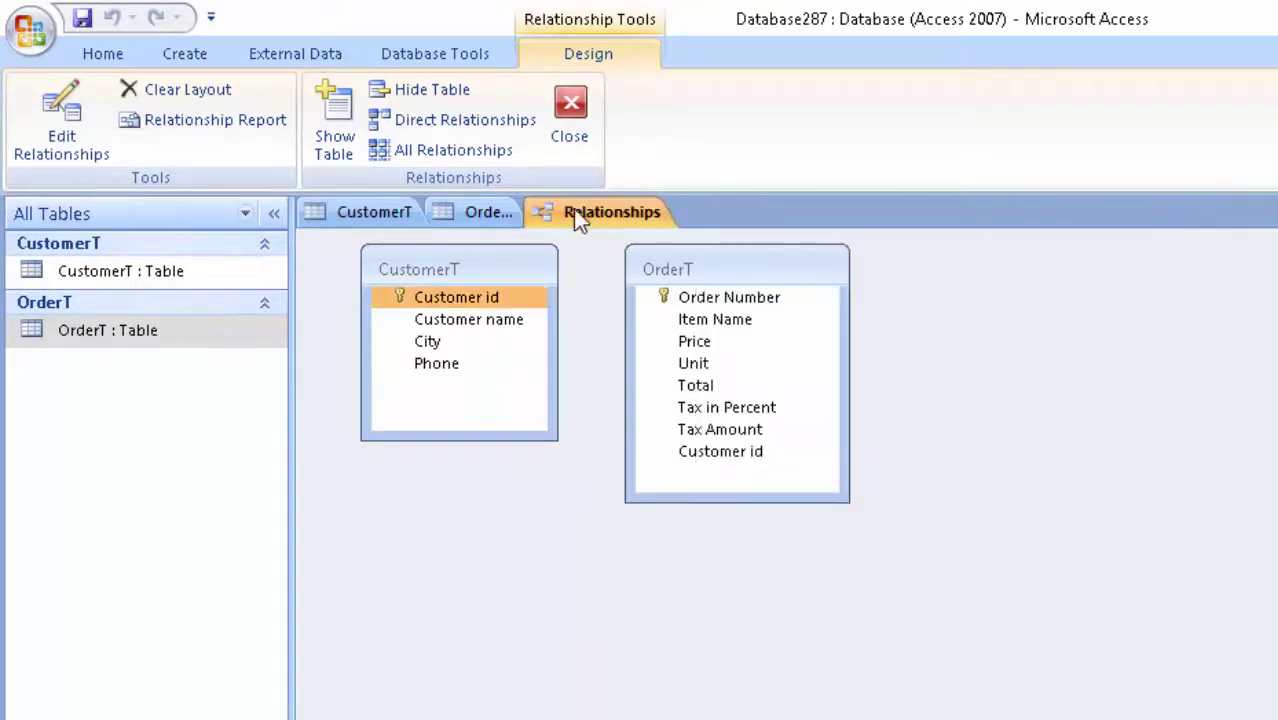
Close the open OrderT and CustomerT datasheets
{"action": "right_click", "coordinate": [486, 213]}
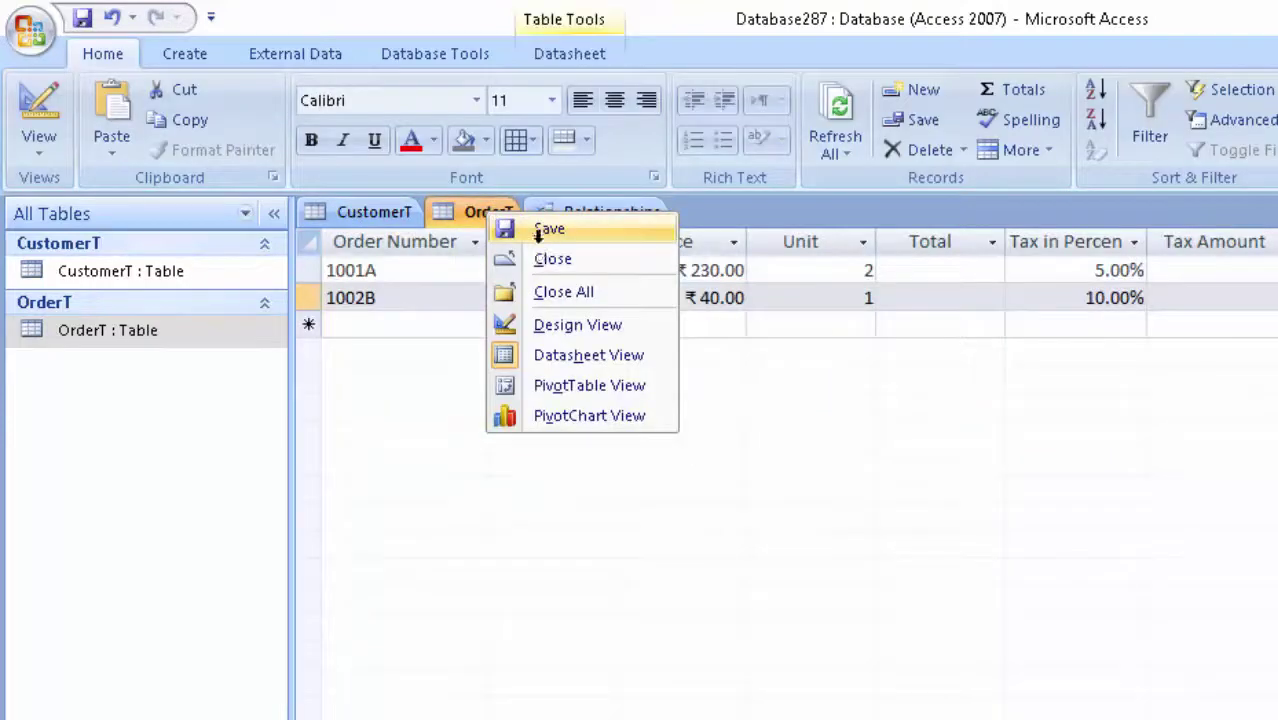
{"action": "left_click", "coordinate": [553, 260]}
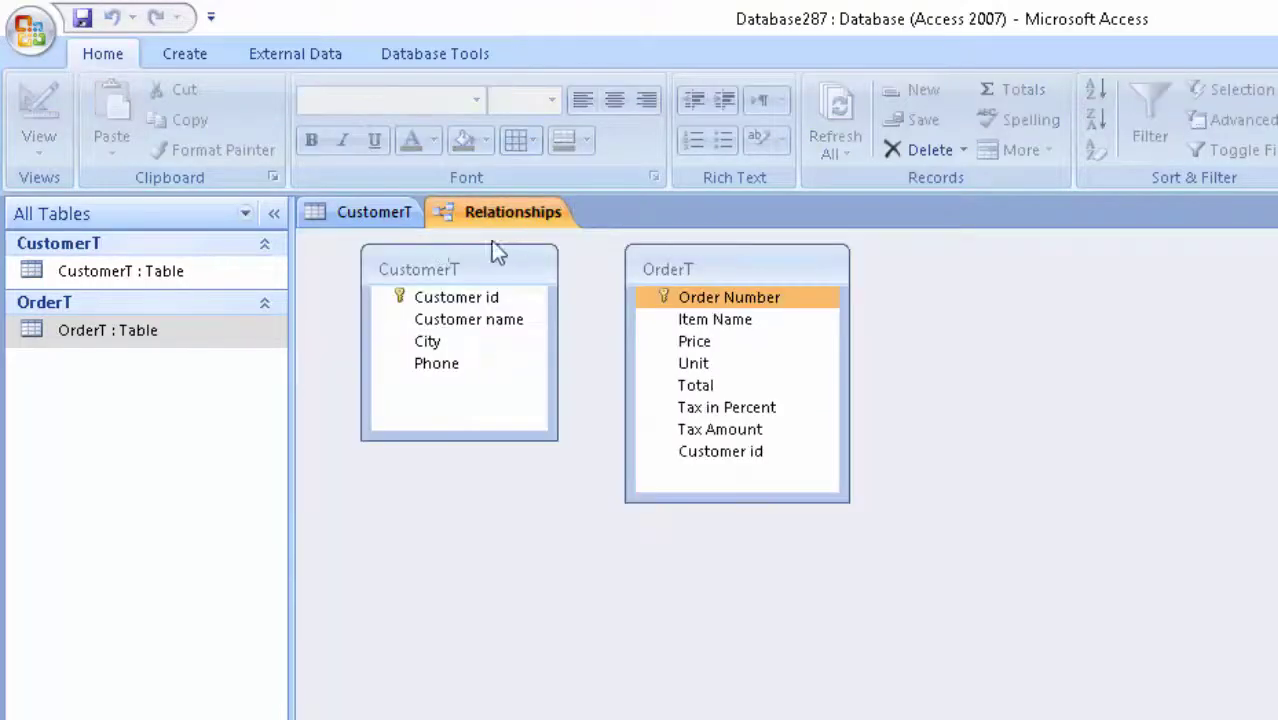
{"action": "right_click", "coordinate": [340, 218]}
{"action": "left_click", "coordinate": [379, 222]}
{"action": "right_click", "coordinate": [382, 216]}
{"action": "left_click", "coordinate": [446, 266]}
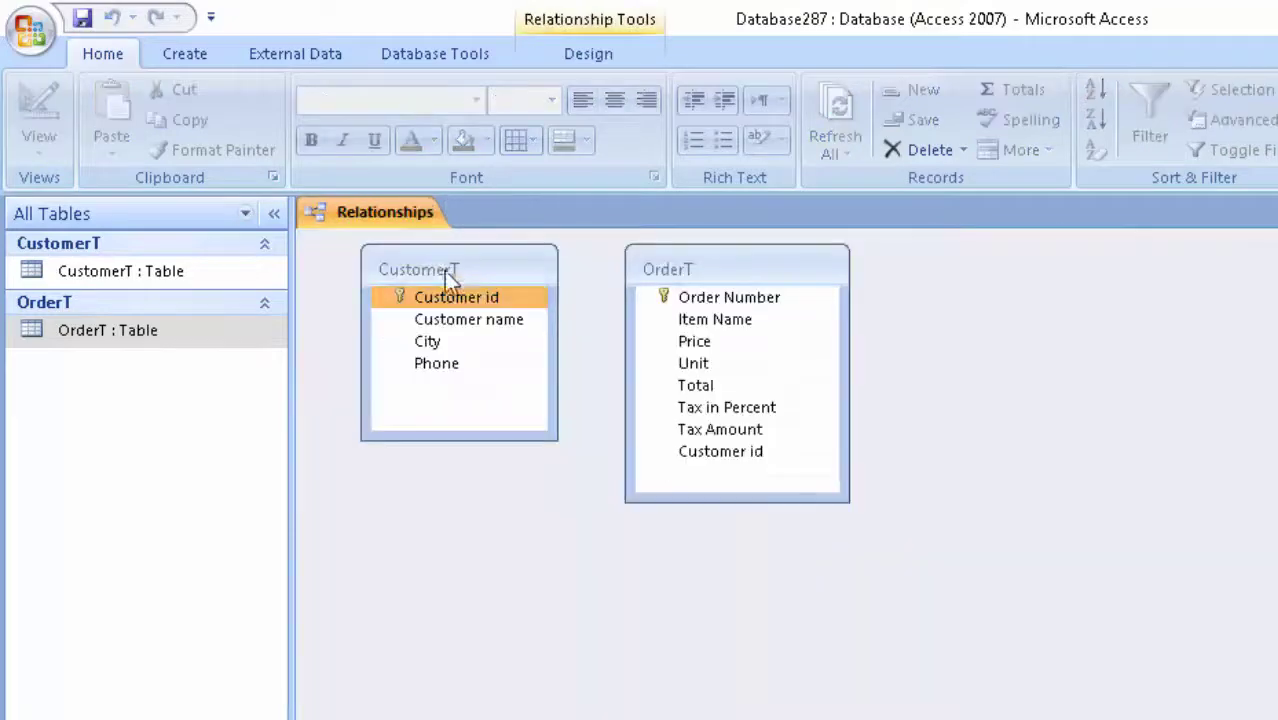
Link Customer id one-to-many with referential integrity, cascading updates and cascading deletes
{"action": "left_click_drag", "start_coordinate": [513, 301], "coordinate": [712, 455]}
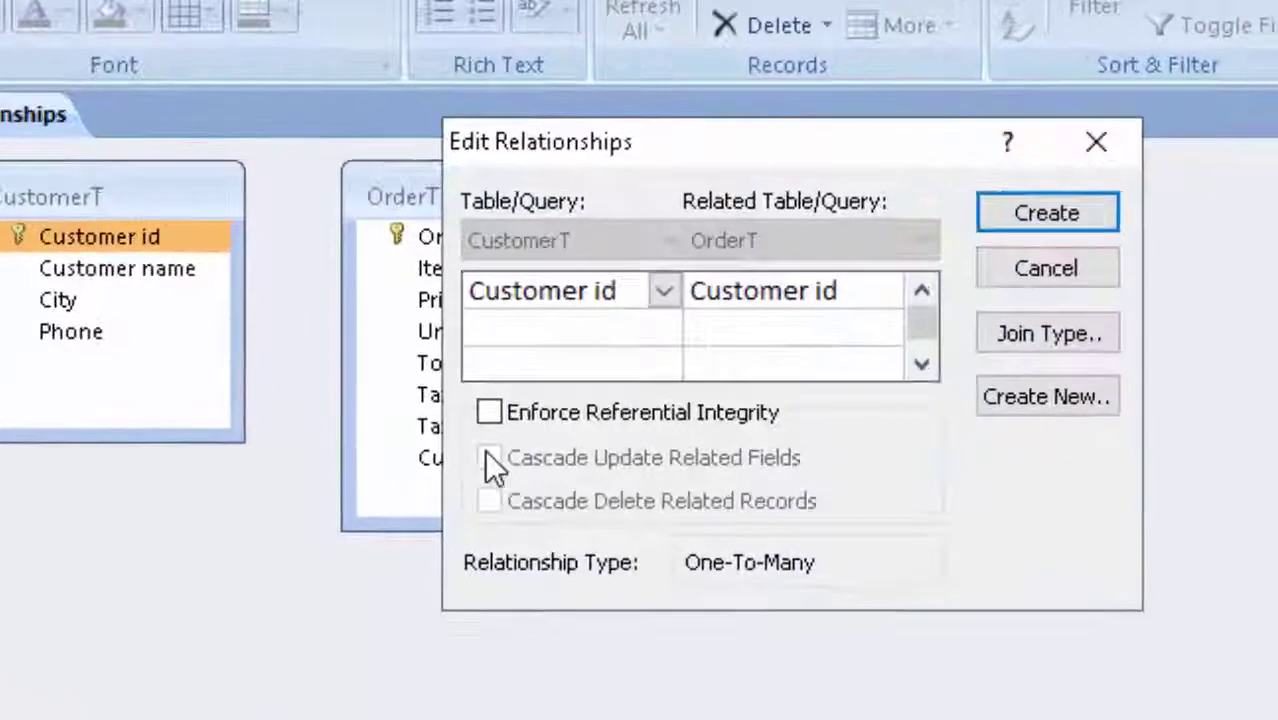
{"action": "left_click", "coordinate": [418, 412]}
{"action": "left_click", "coordinate": [432, 464]}
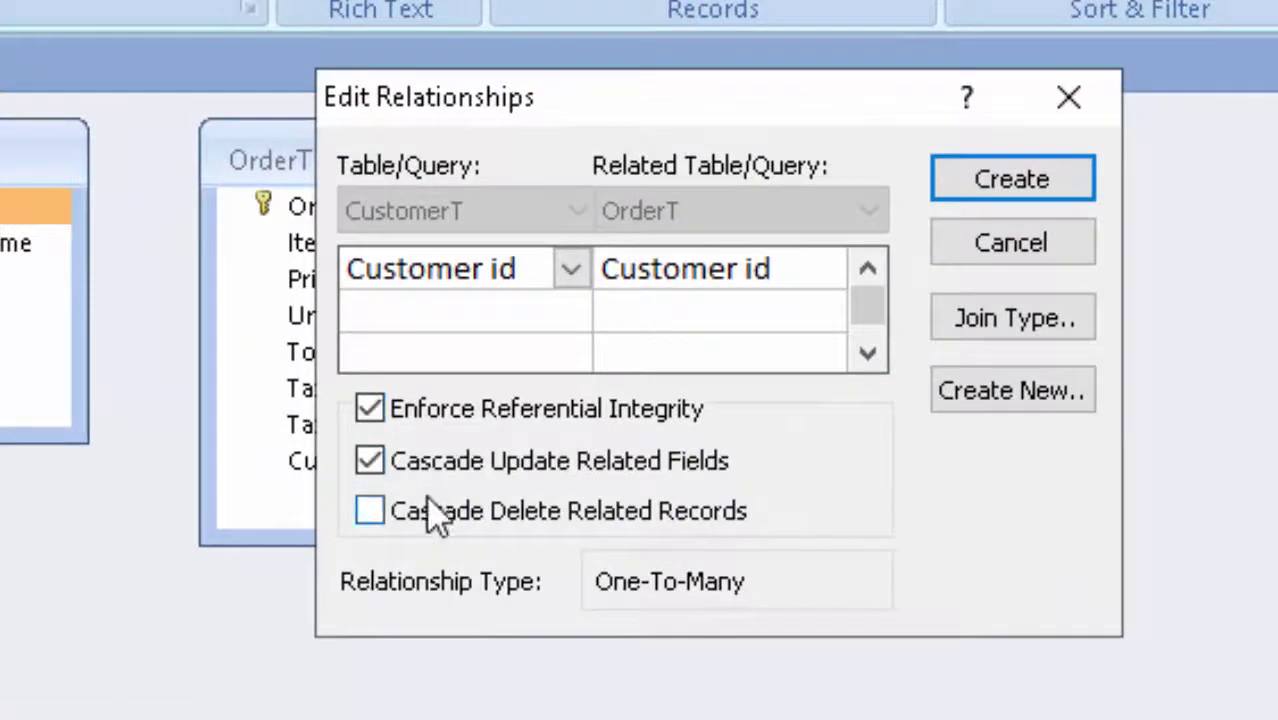
{"action": "left_click", "coordinate": [448, 514]}
{"action": "left_click", "coordinate": [1084, 190]}
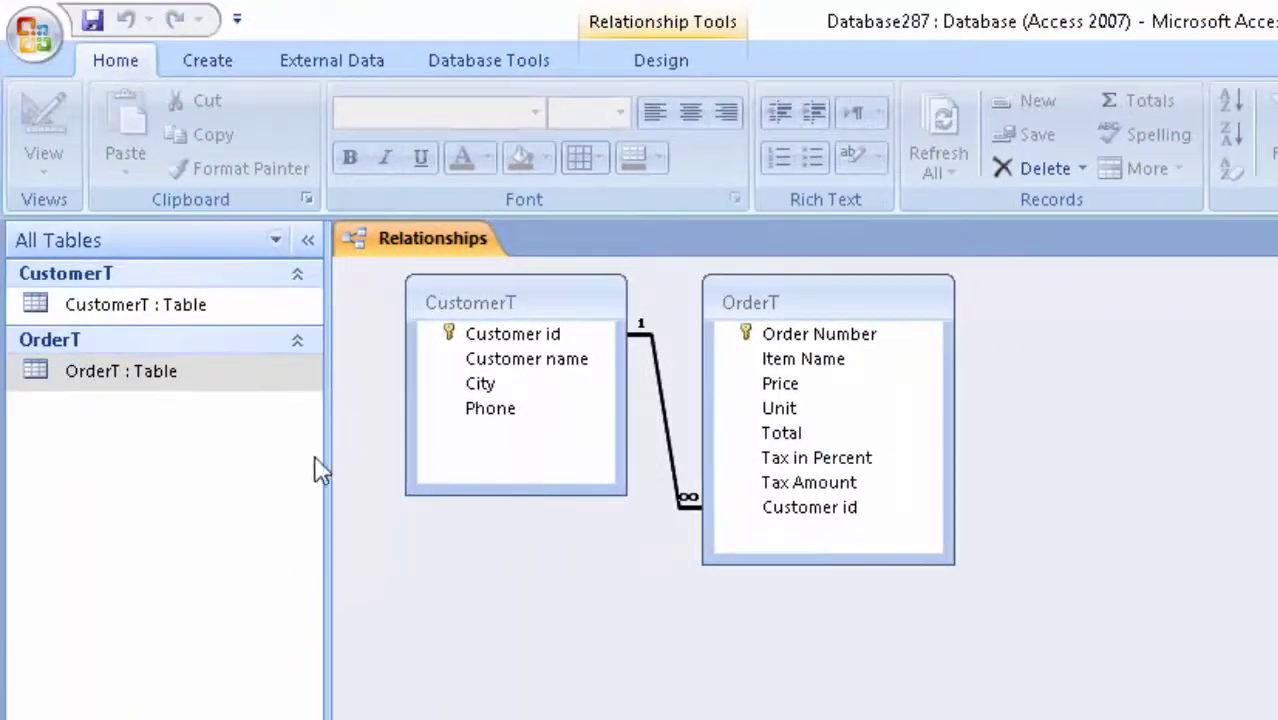
Open CustomerT with the first customer's Pizza order expanded, then view OrderT's Customer ids
{"action": "double_click", "coordinate": [212, 300]}
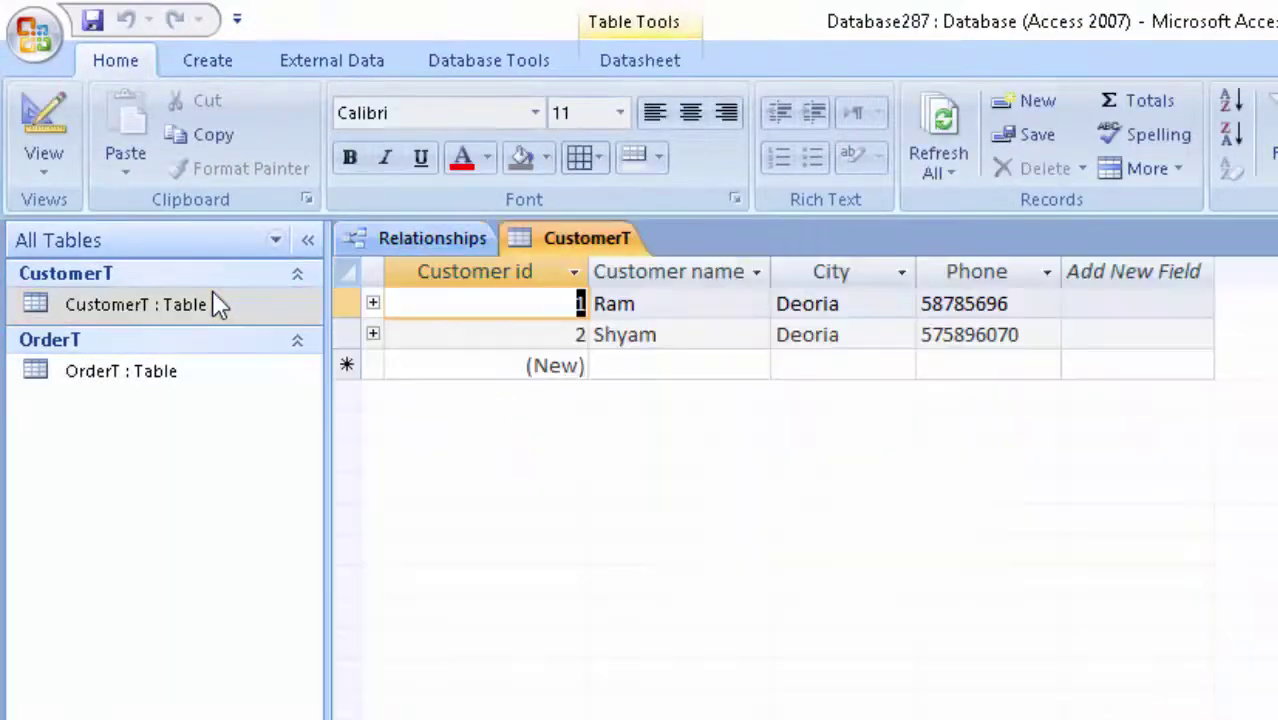
{"action": "left_click", "coordinate": [372, 303]}
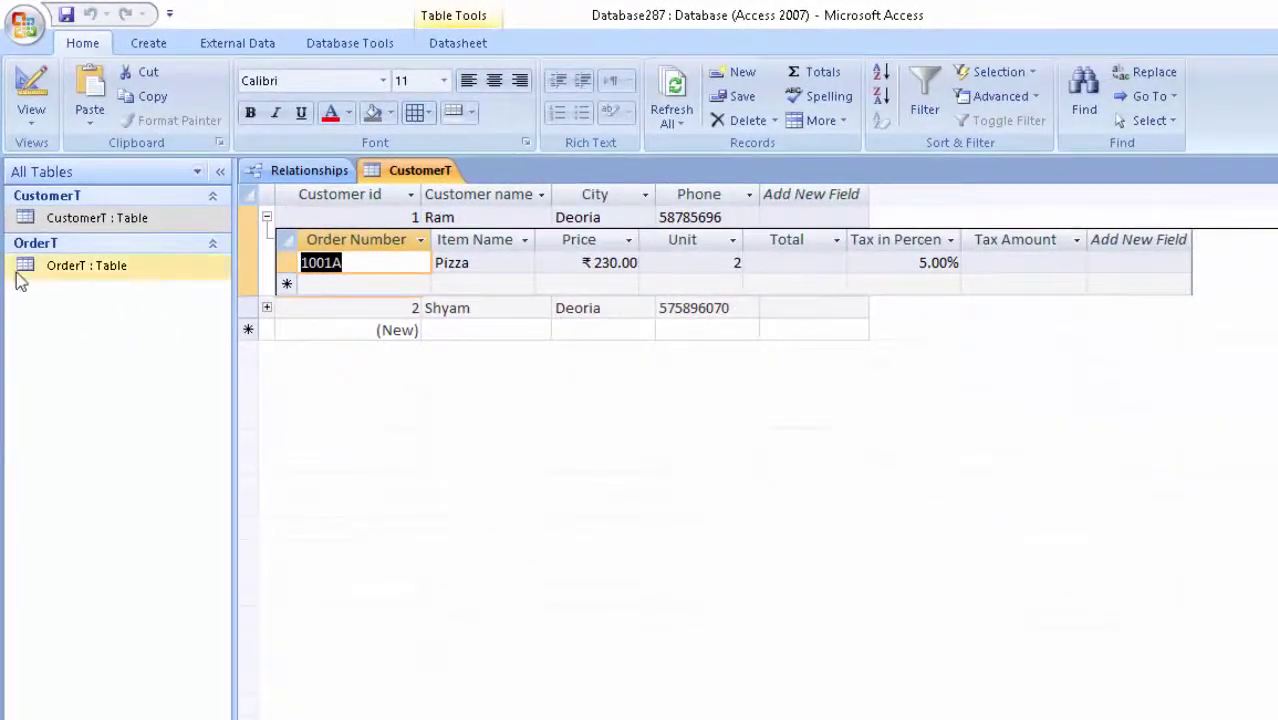
{"action": "double_click", "coordinate": [60, 270]}
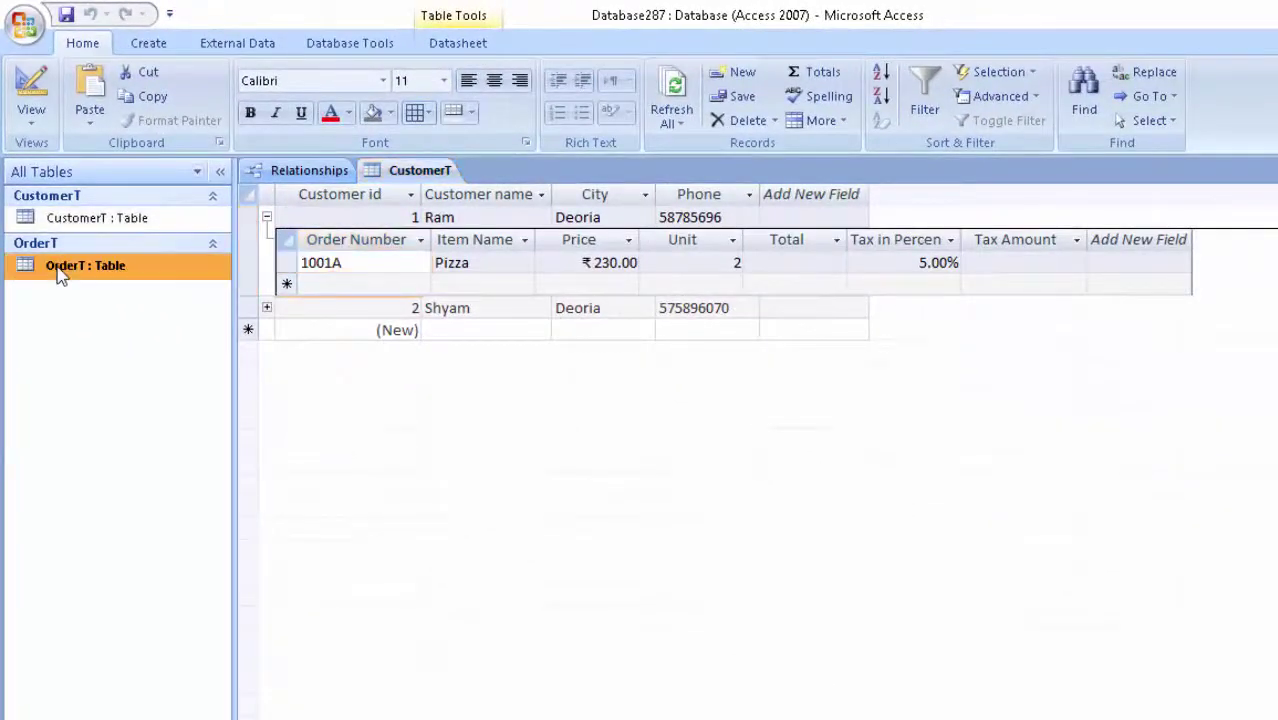
{"action": "left_click", "coordinate": [100, 222]}
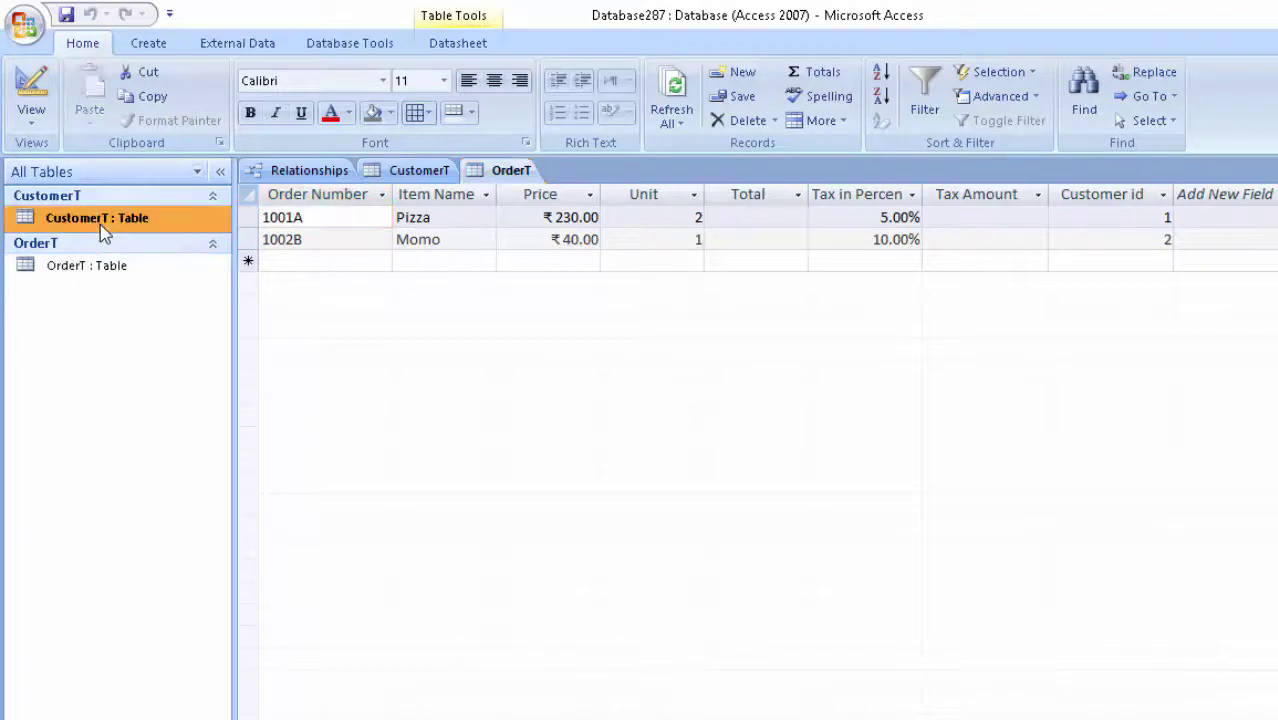
{"action": "left_click", "coordinate": [282, 239]}
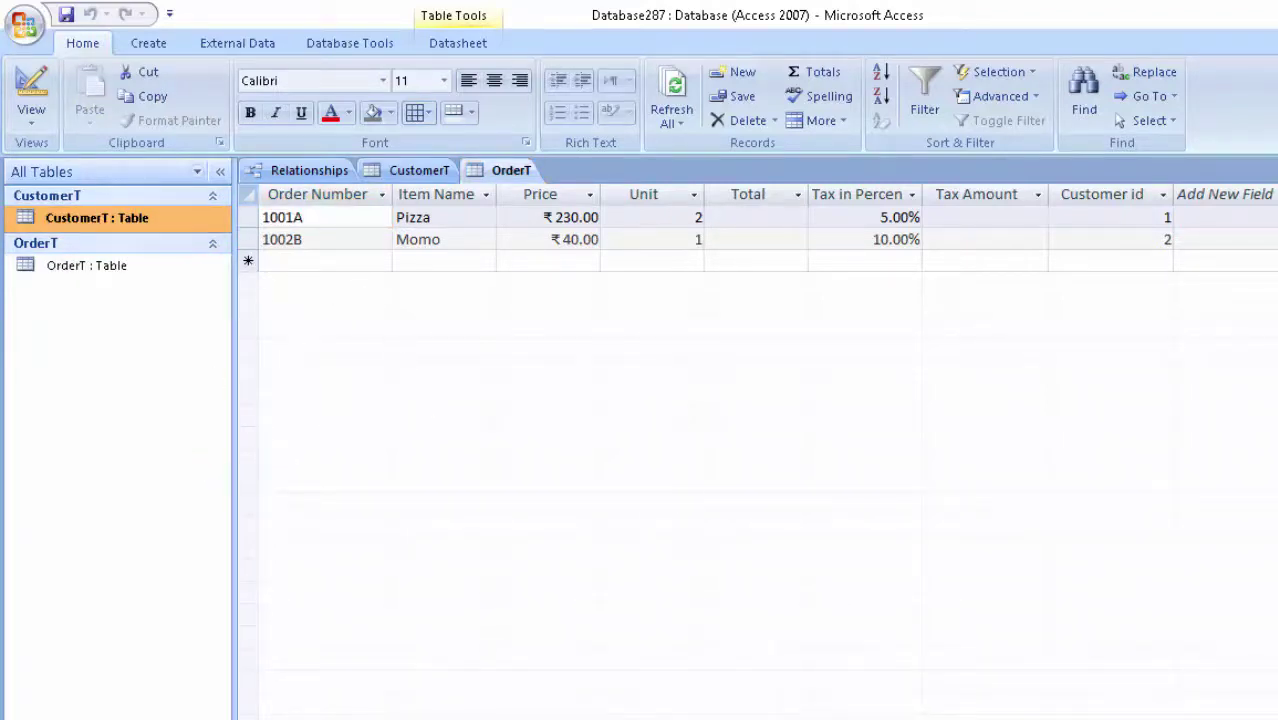
{"action": "left_click", "coordinate": [166, 50]}
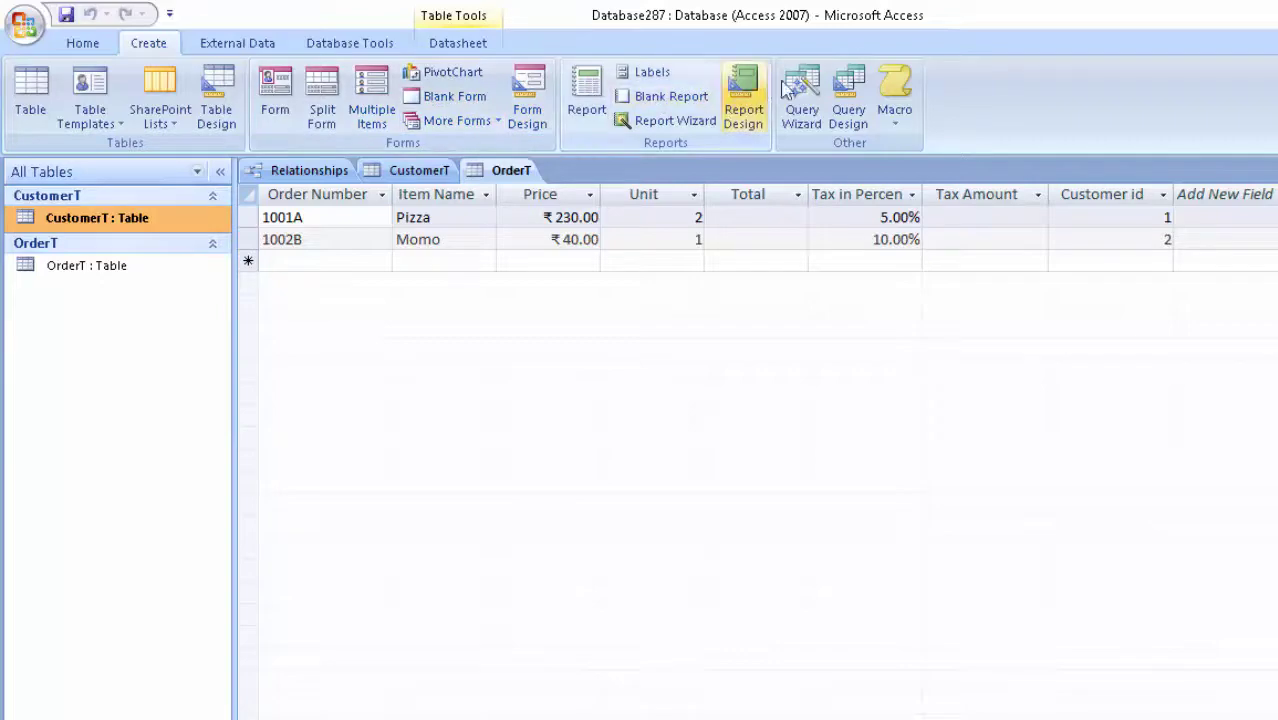
Start a design-view query on CustomerT with Customer id, Customer name, City and Phone
{"action": "left_click", "coordinate": [849, 95]}
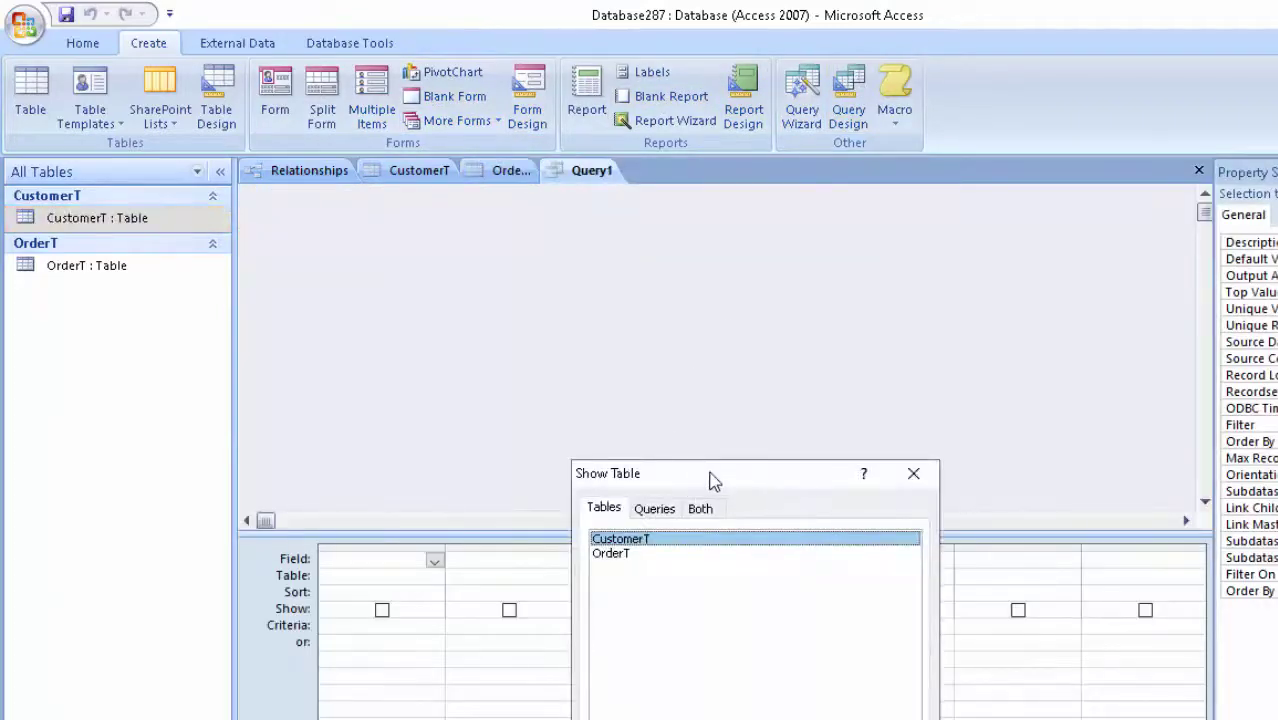
{"action": "left_click_drag", "start_coordinate": [712, 481], "coordinate": [619, 227]}
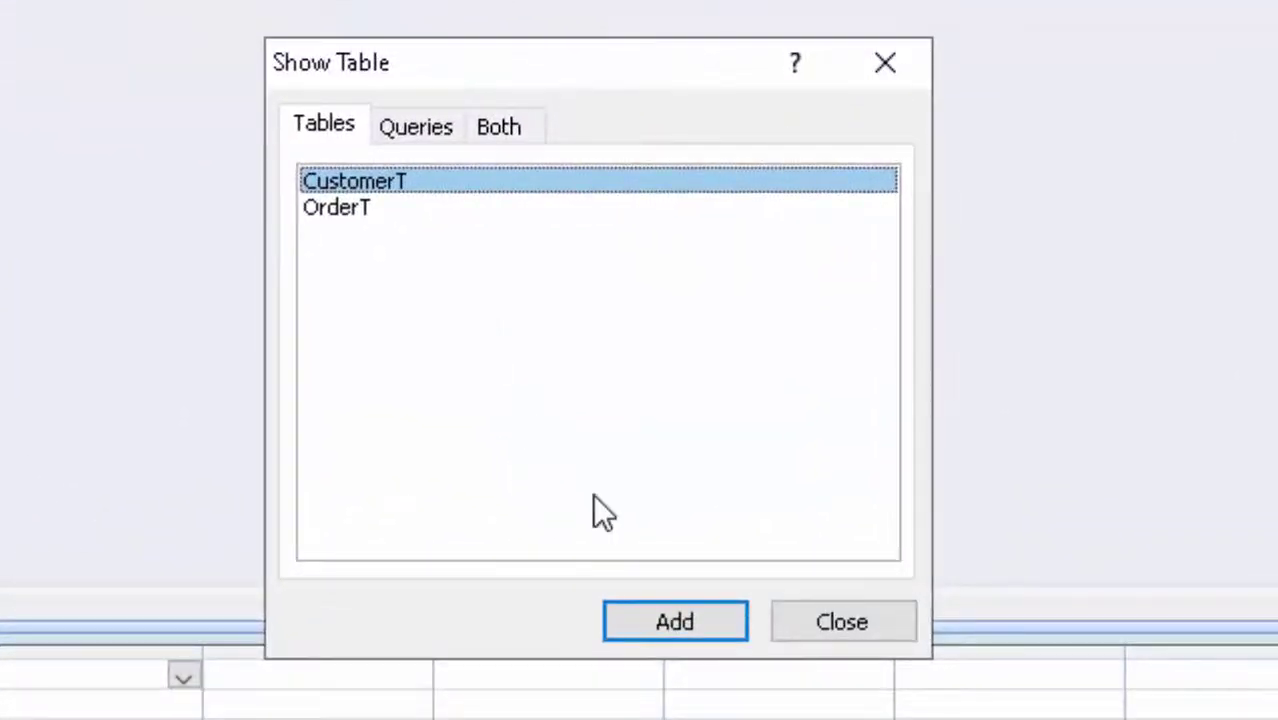
{"action": "left_click", "coordinate": [665, 622]}
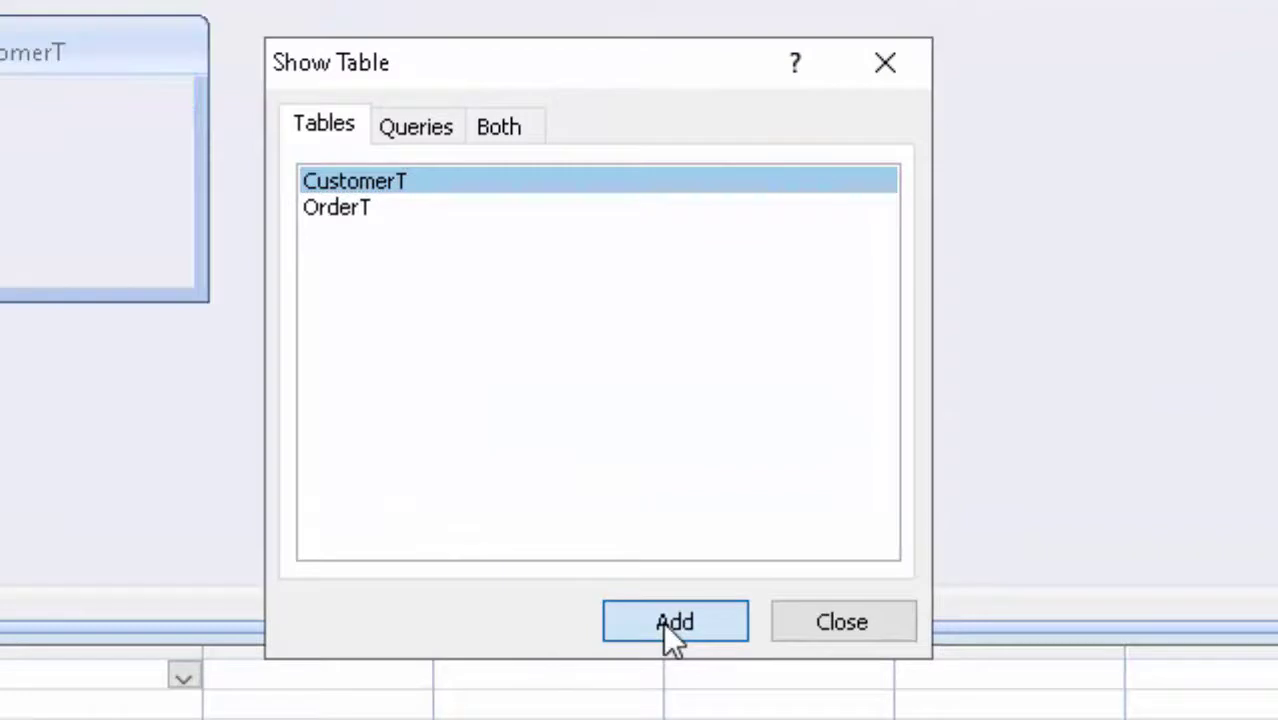
{"action": "left_click", "coordinate": [819, 640]}
{"action": "left_click", "coordinate": [137, 127]}
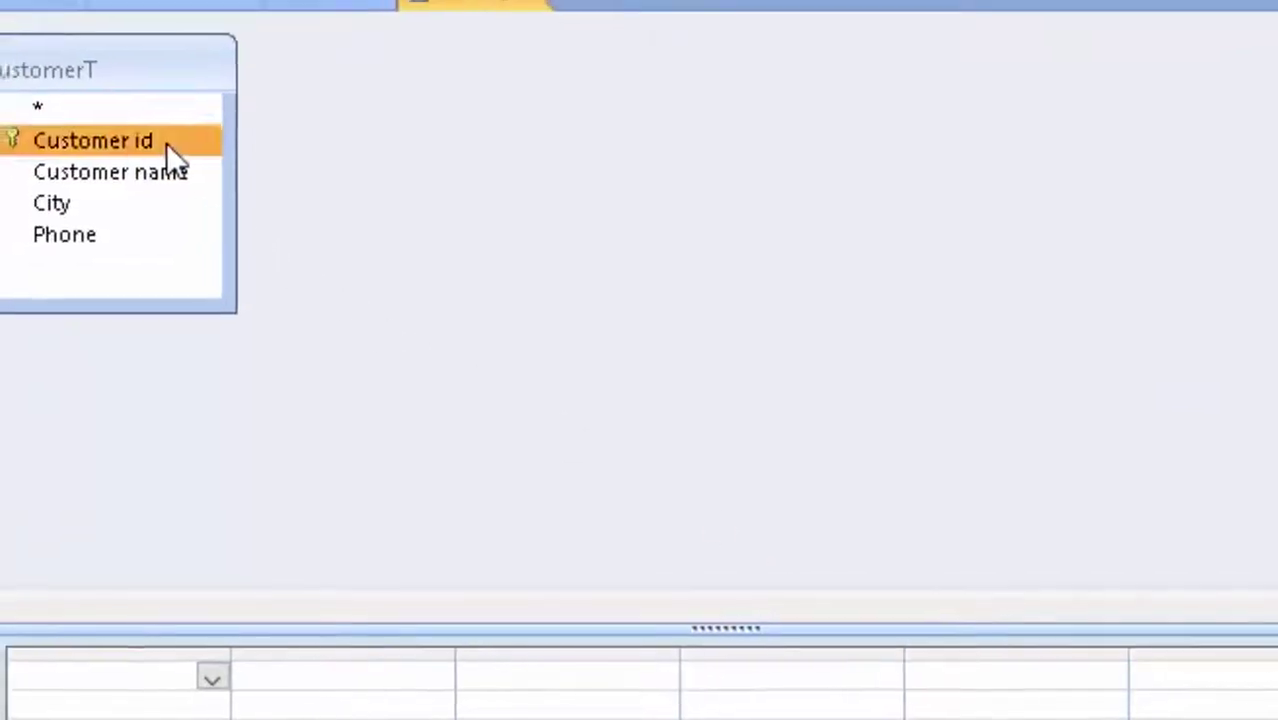
{"action": "double_click", "coordinate": [166, 142]}
{"action": "double_click", "coordinate": [152, 172]}
{"action": "double_click", "coordinate": [156, 203]}
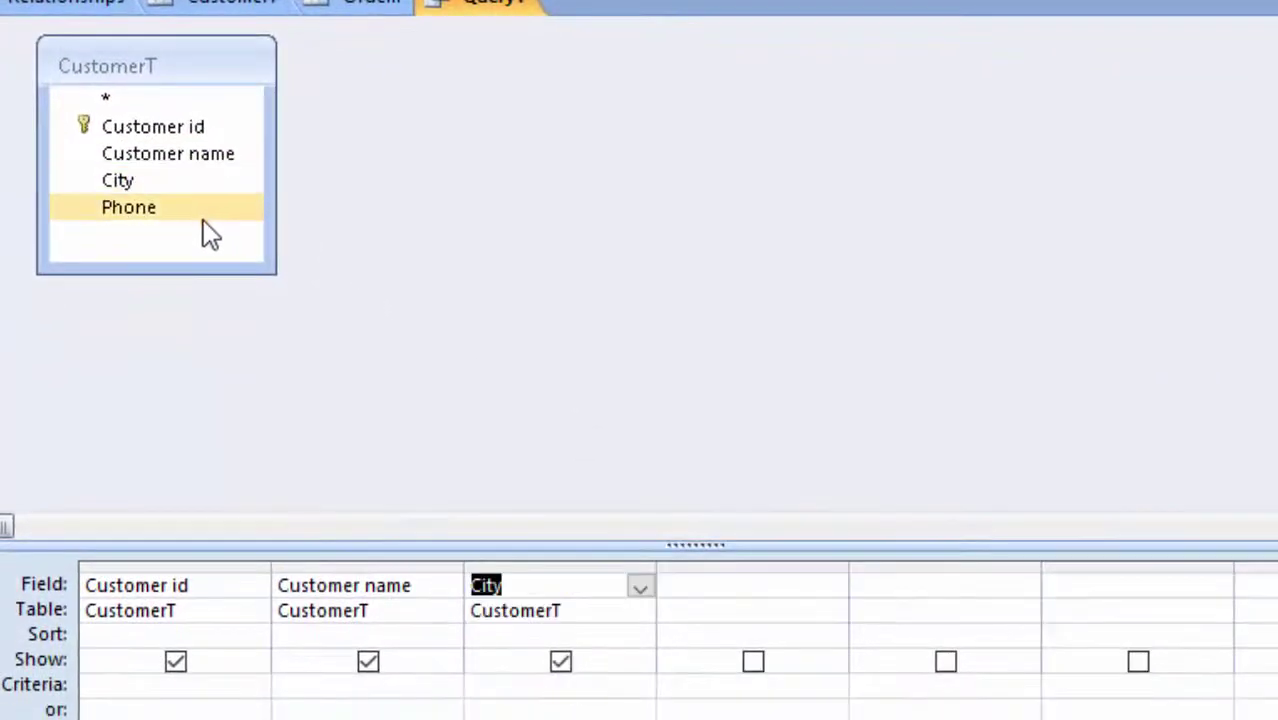
{"action": "double_click", "coordinate": [204, 212]}
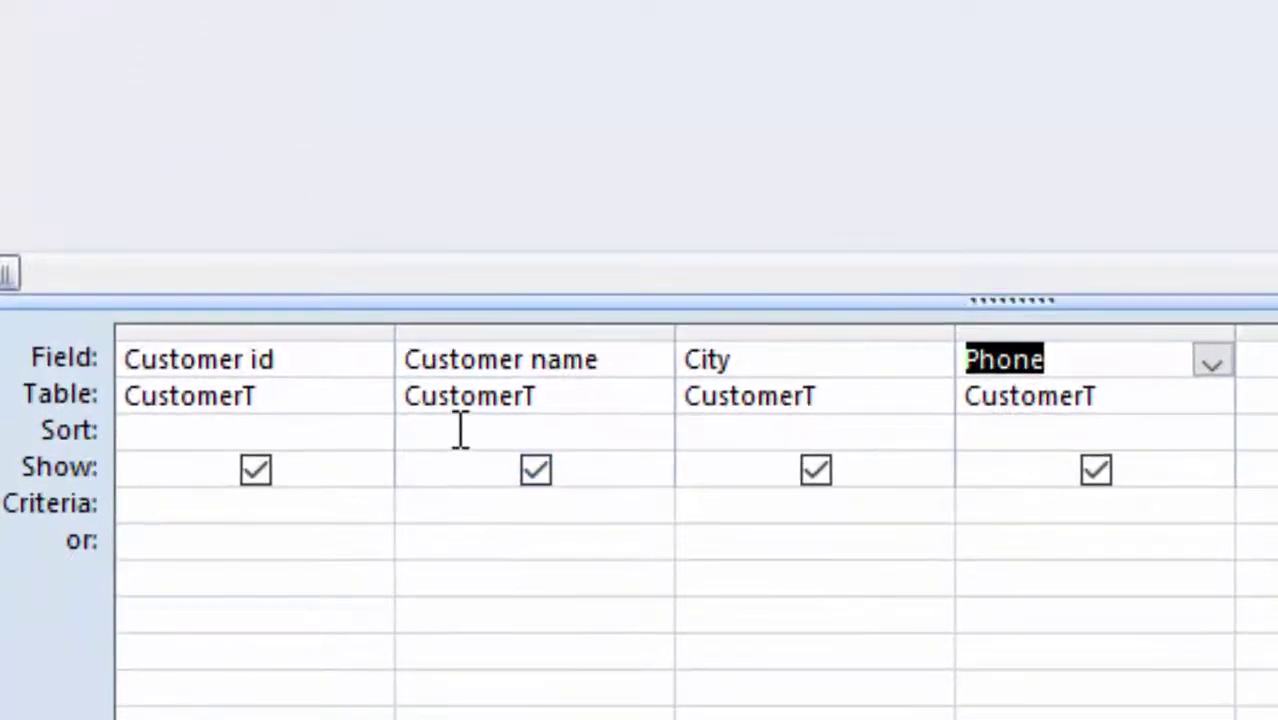
Sort Customer name ascending and run the query
{"action": "left_click", "coordinate": [460, 432]}
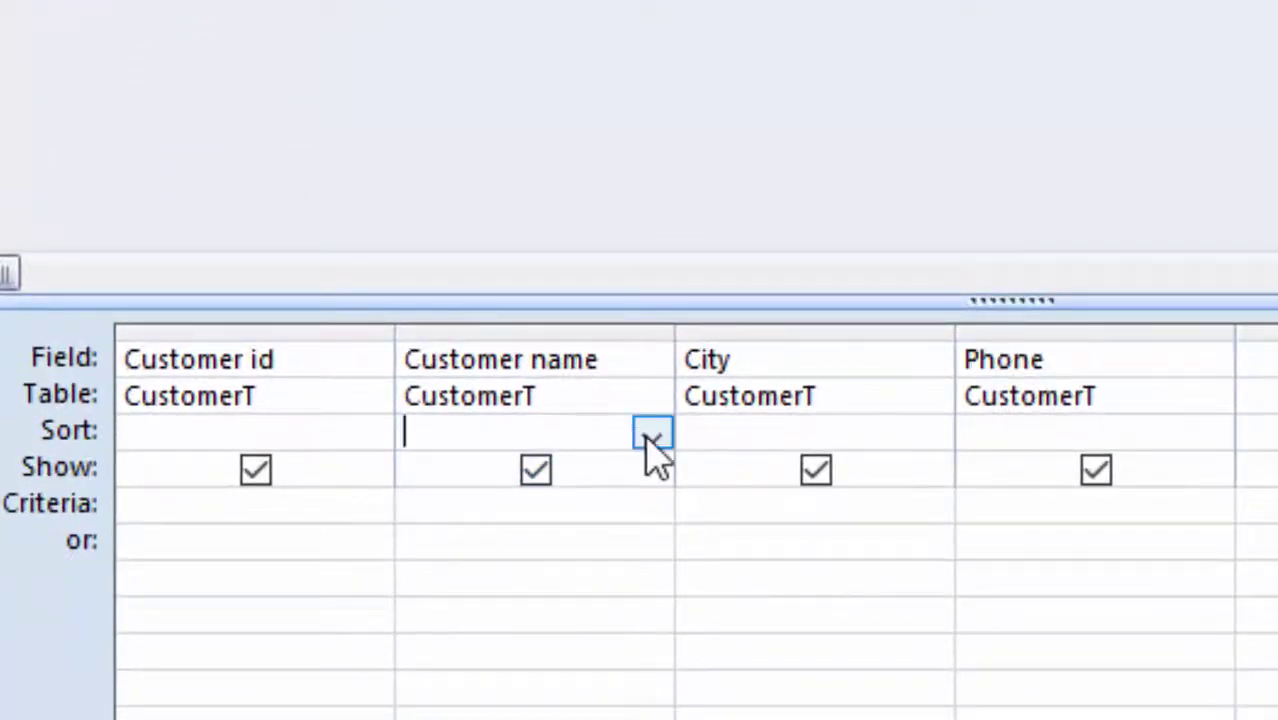
{"action": "left_click", "coordinate": [650, 436]}
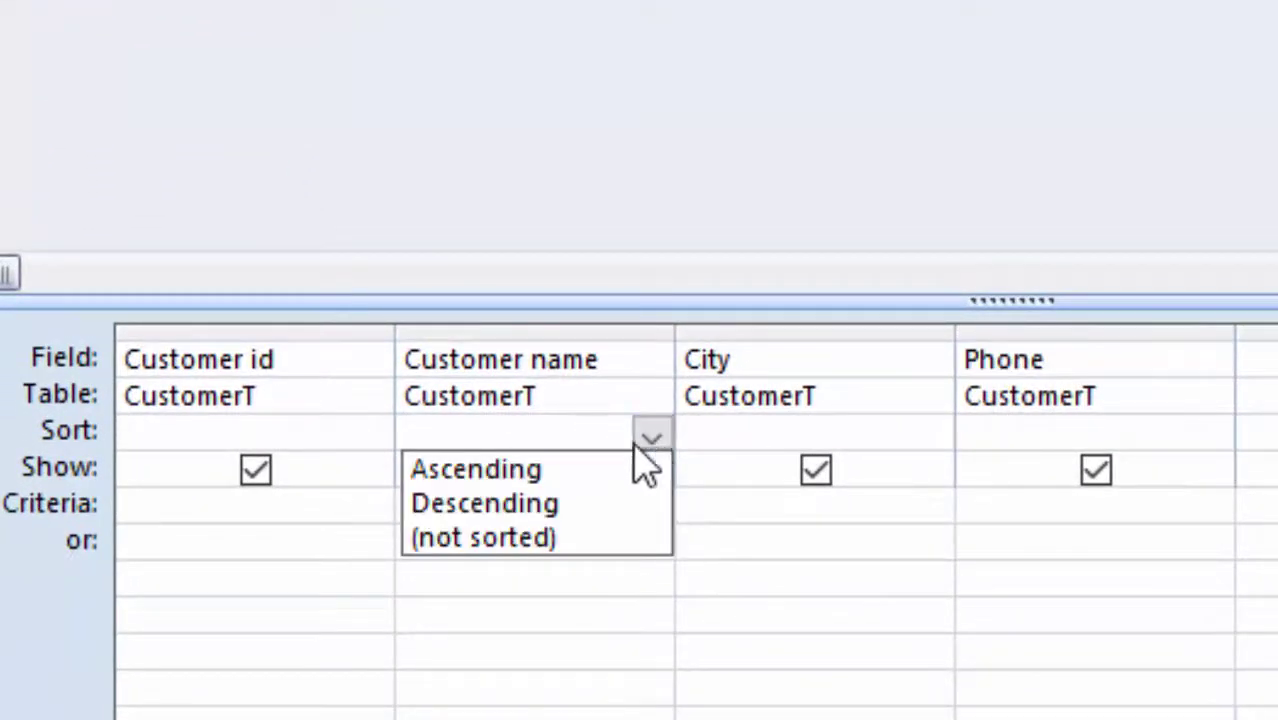
{"action": "left_click", "coordinate": [585, 478]}
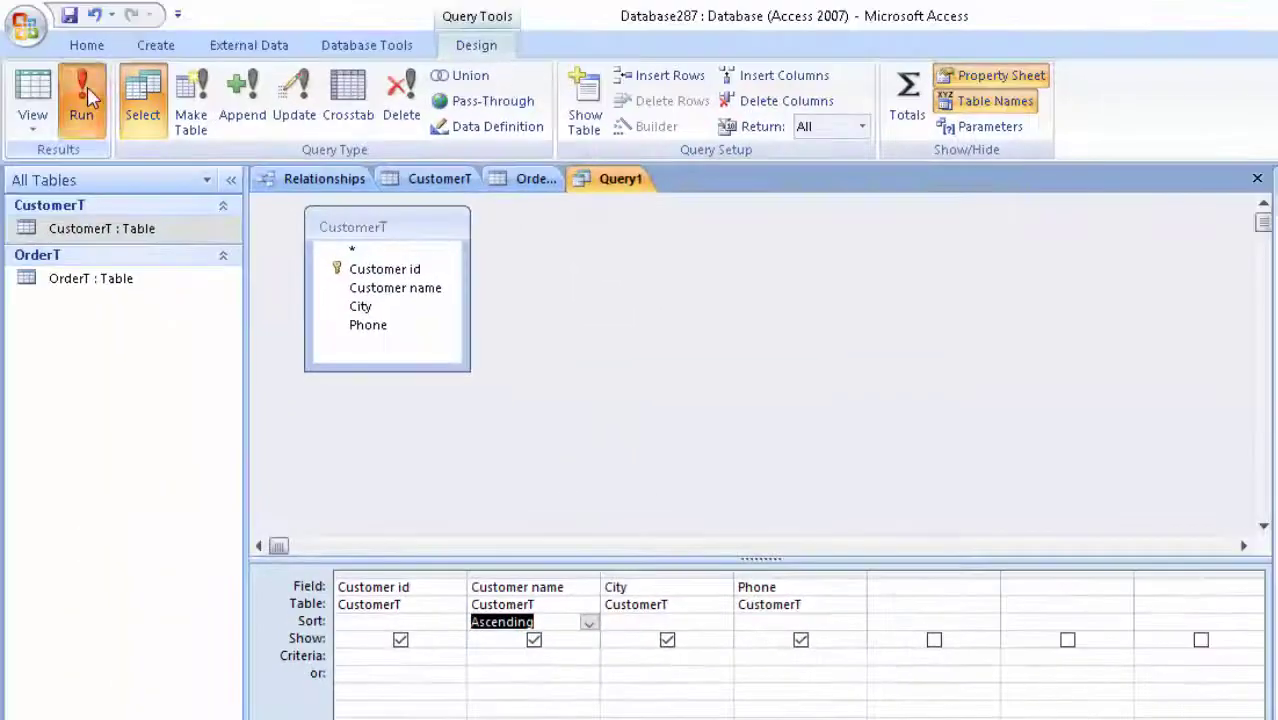
{"action": "left_click", "coordinate": [87, 88]}
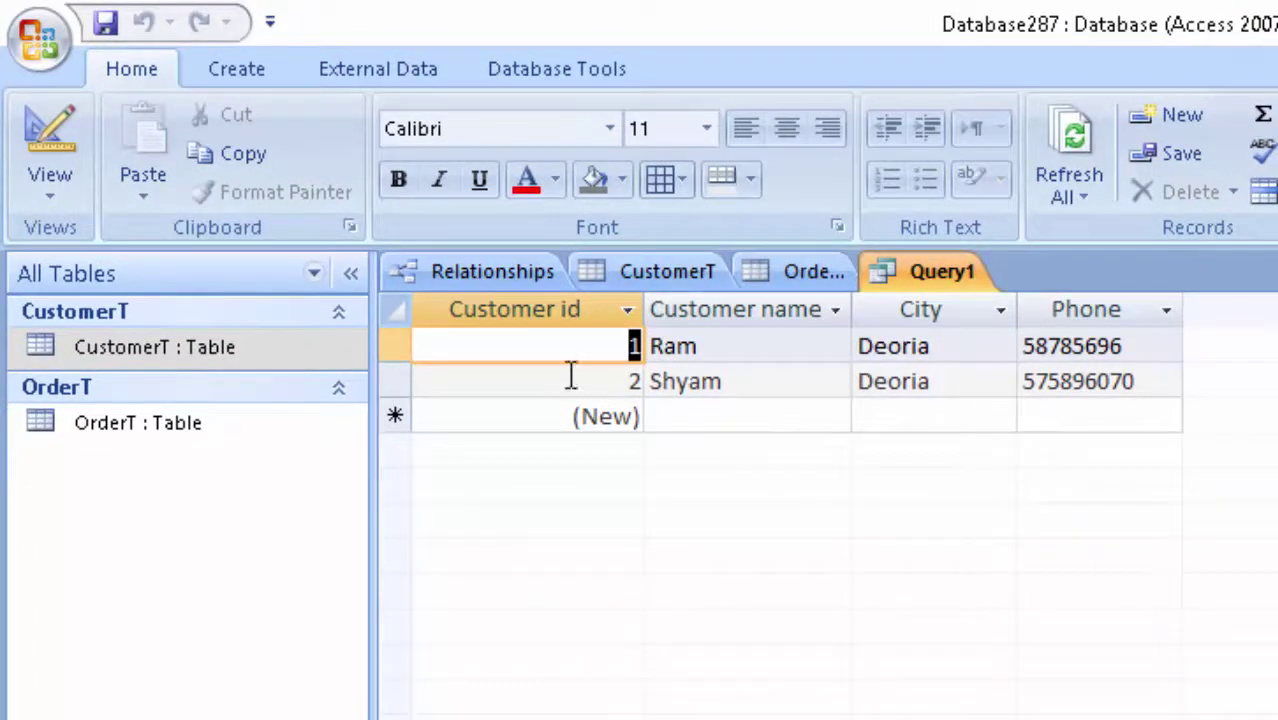
Reopen Query1 in Design View and rerun it sorted by Customer id descending
{"action": "left_click", "coordinate": [60, 195]}
{"action": "left_click", "coordinate": [194, 578]}
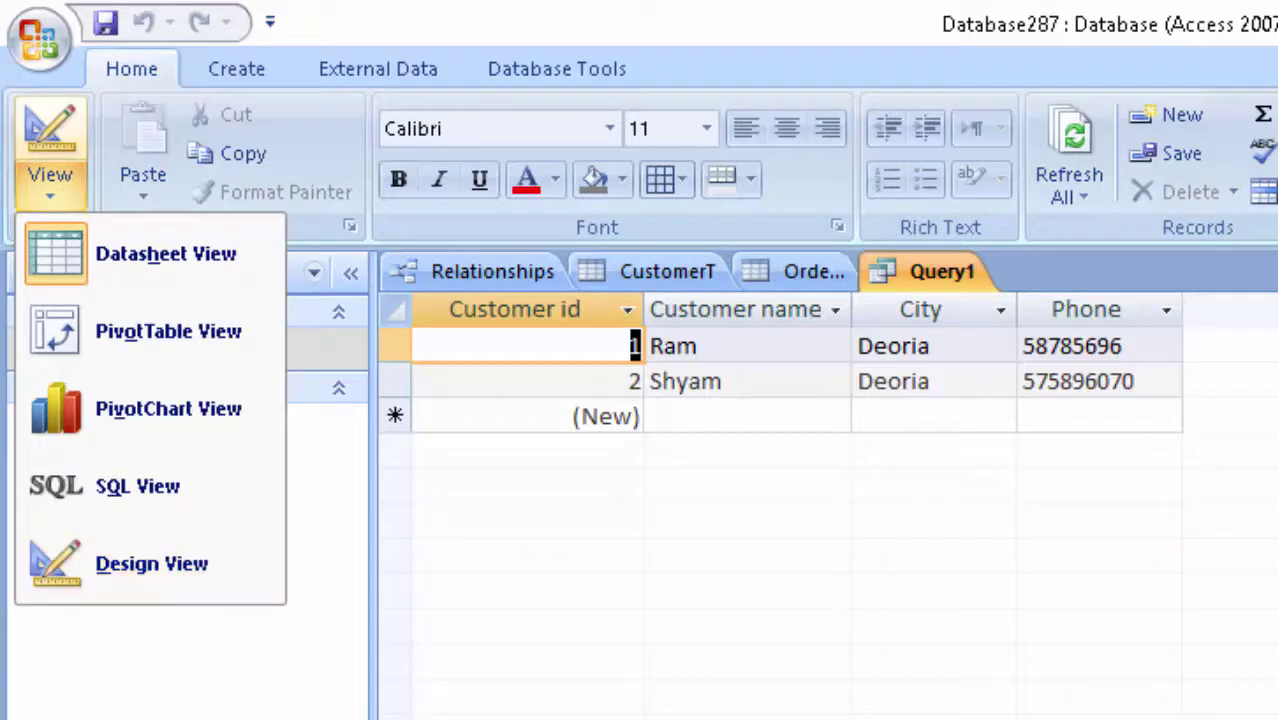
{"action": "right_click", "coordinate": [957, 268]}
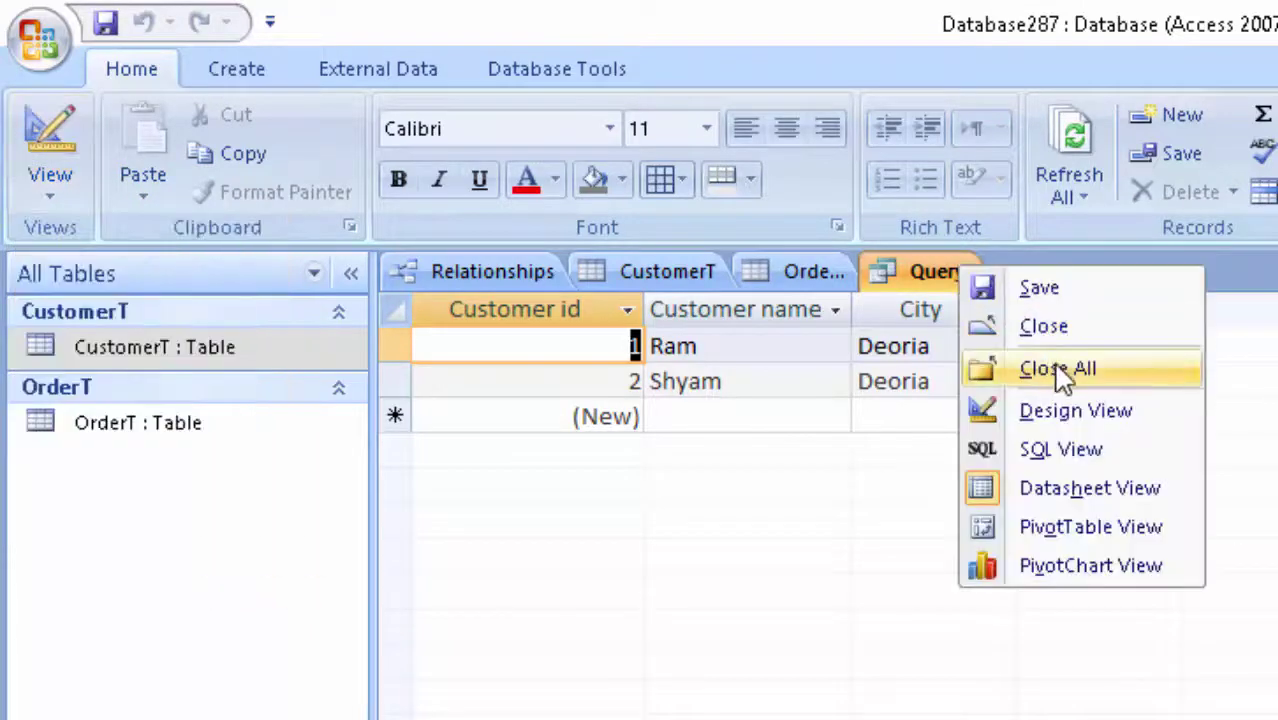
{"action": "left_click", "coordinate": [1058, 411]}
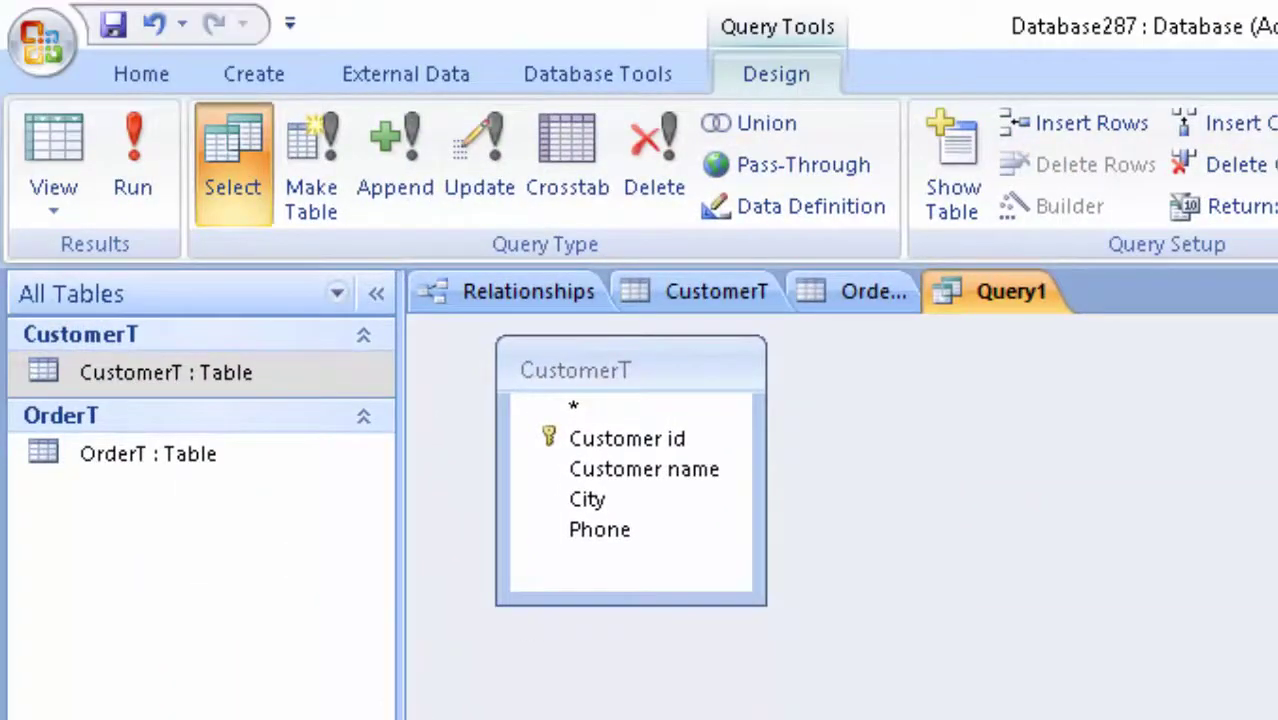
{"action": "left_click", "coordinate": [122, 130]}
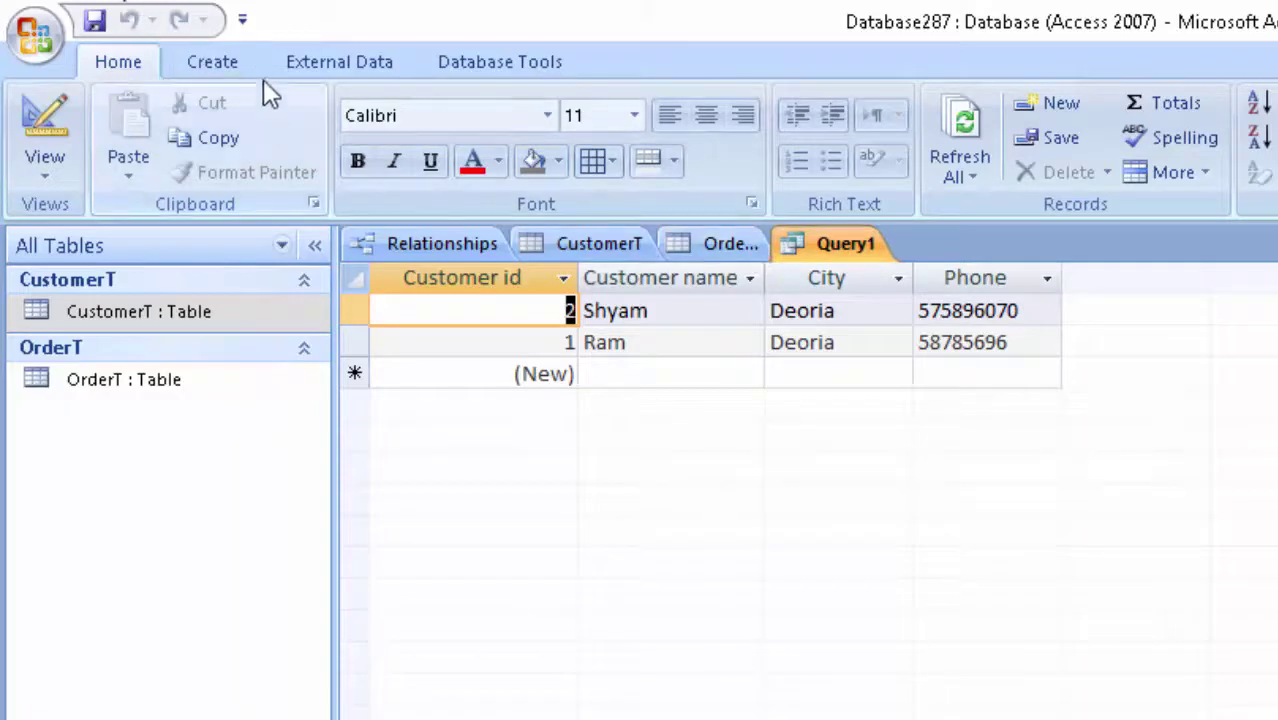
{"action": "left_click", "coordinate": [222, 62]}
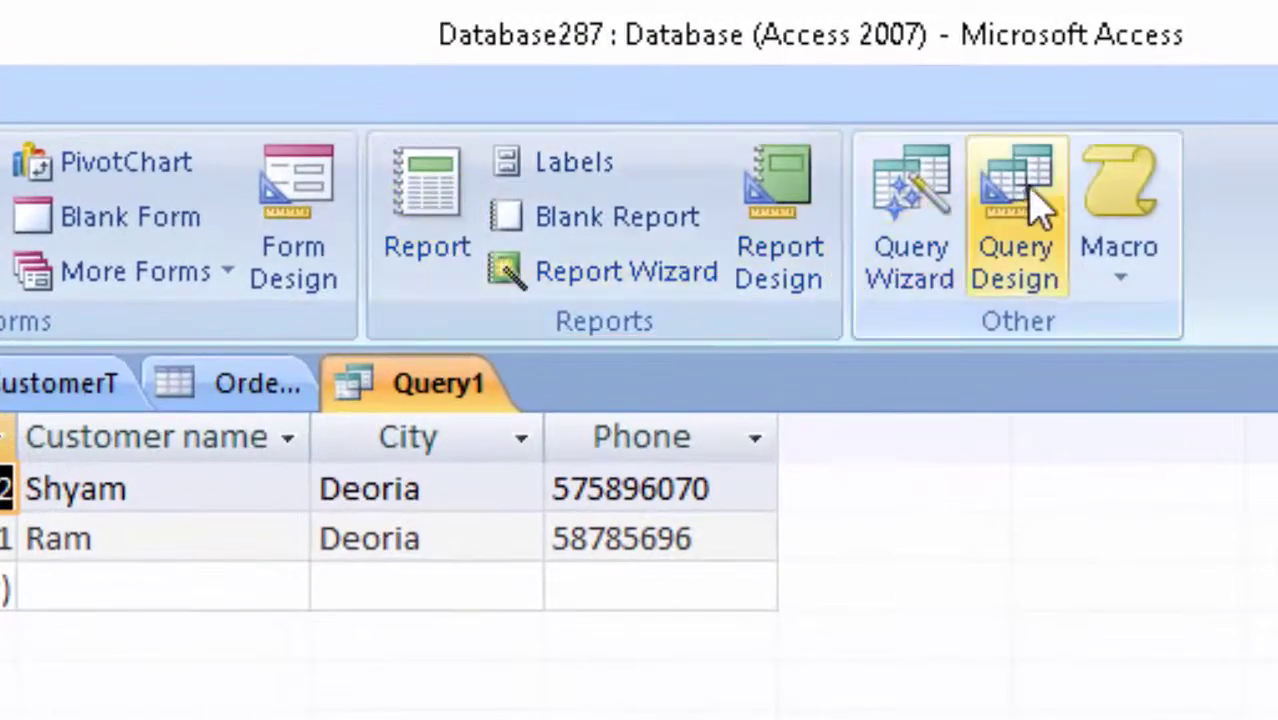
Create a design-view query on OrderT with all its fields placed in the grid
{"action": "left_click", "coordinate": [1035, 210]}
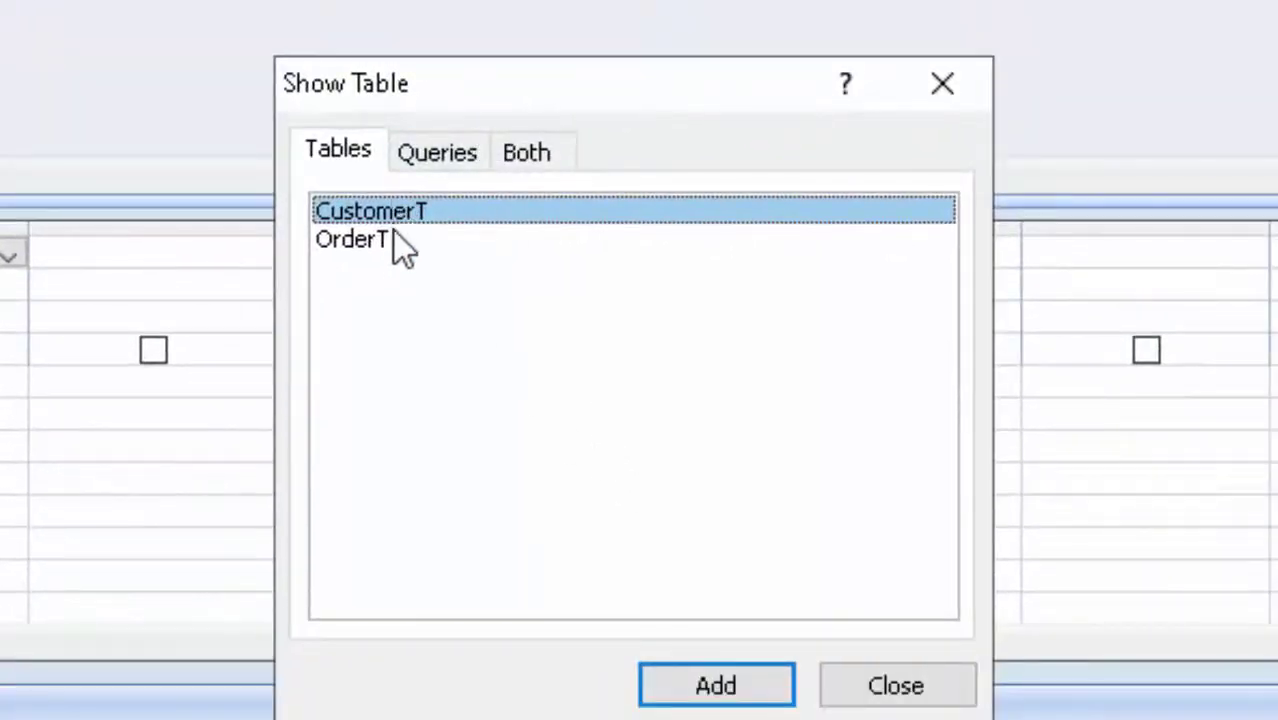
{"action": "left_click", "coordinate": [386, 245]}
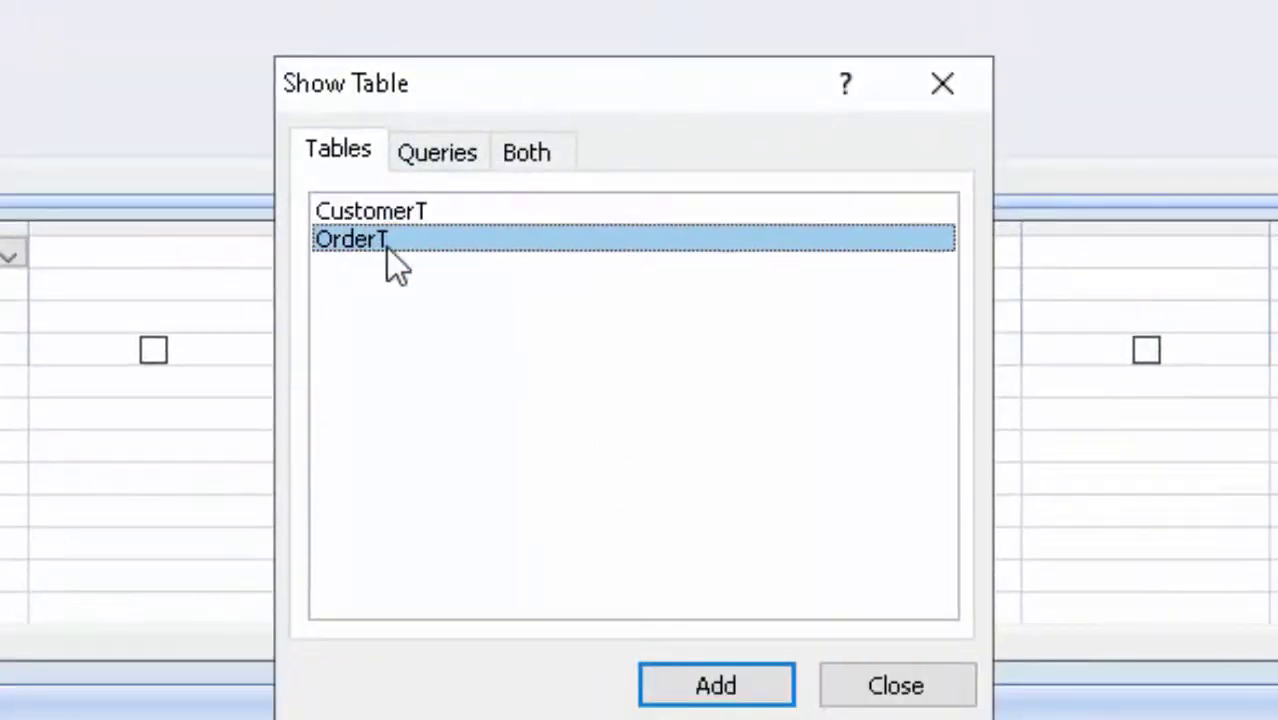
{"action": "left_click", "coordinate": [757, 692]}
{"action": "left_click", "coordinate": [896, 686]}
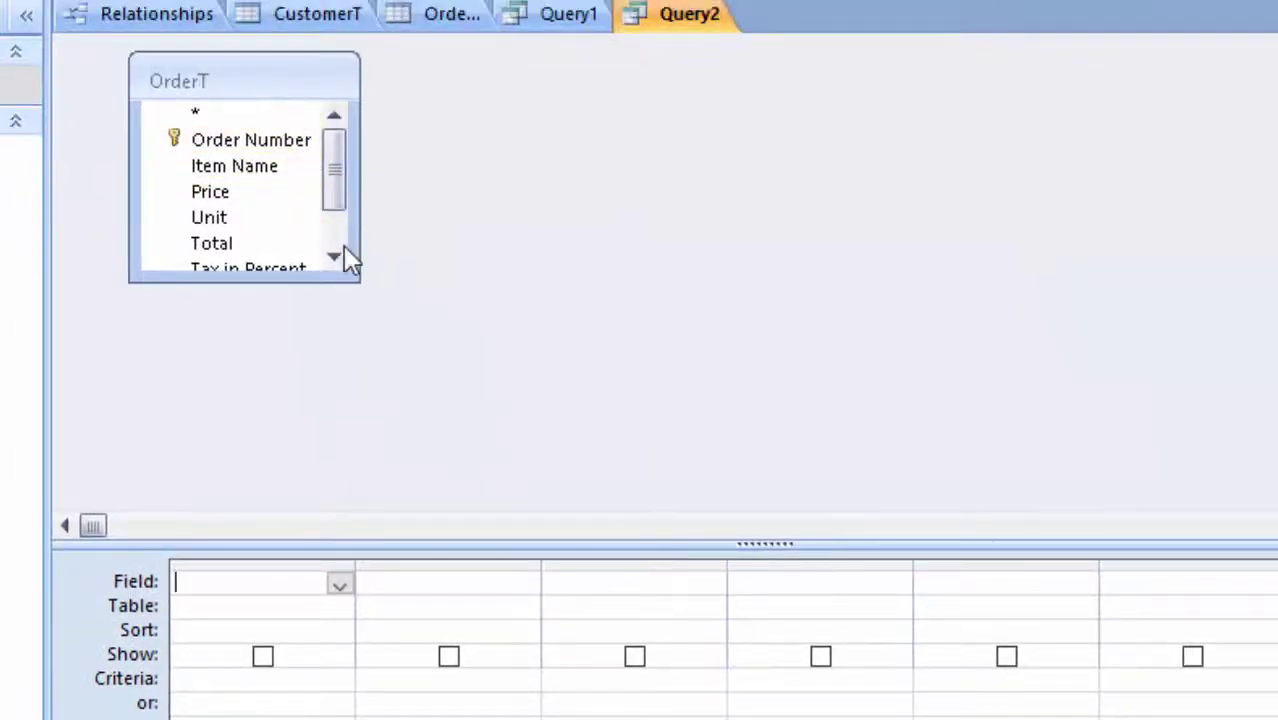
{"action": "left_click_drag", "start_coordinate": [355, 281], "coordinate": [360, 353]}
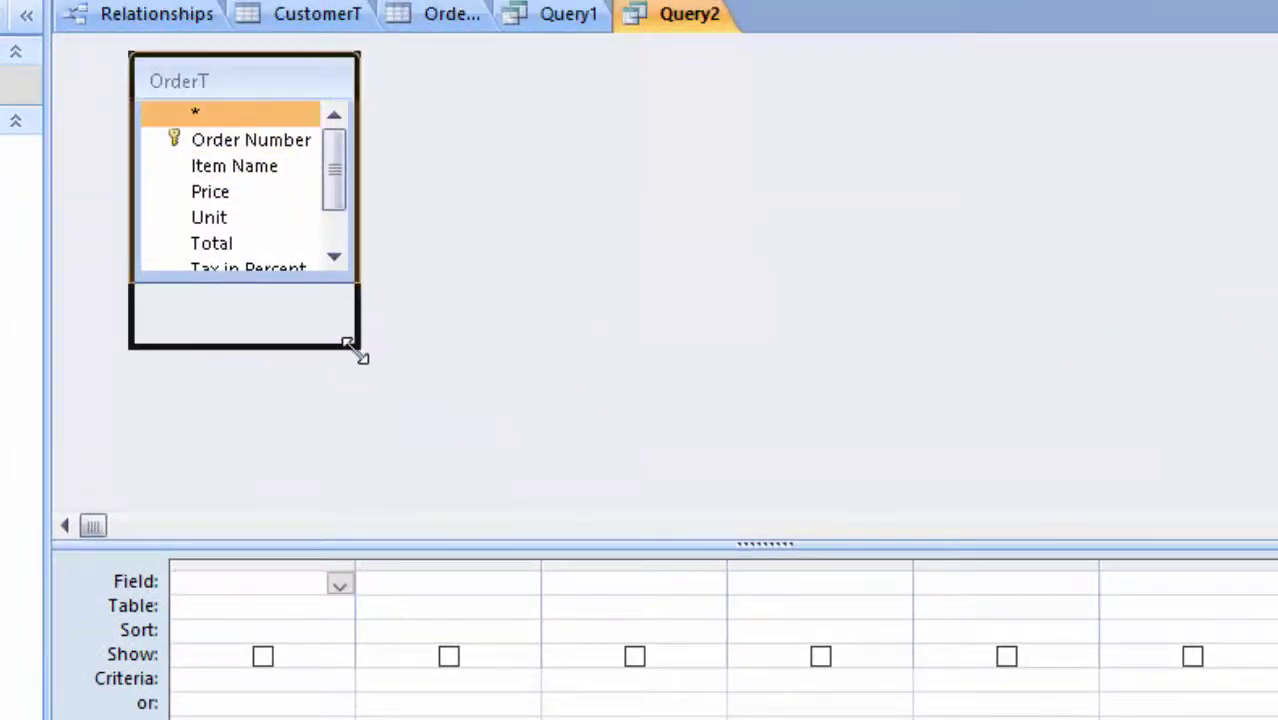
{"action": "double_click", "coordinate": [248, 80]}
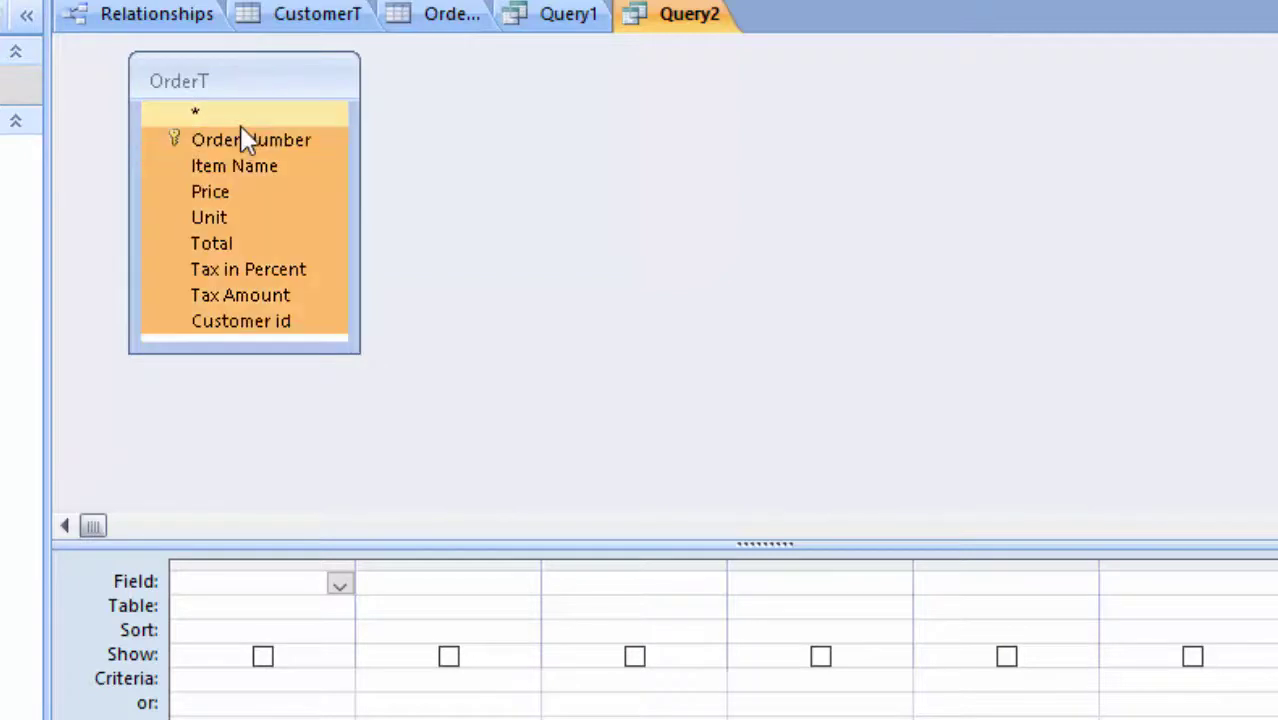
{"action": "left_click_drag", "start_coordinate": [242, 134], "coordinate": [253, 438]}
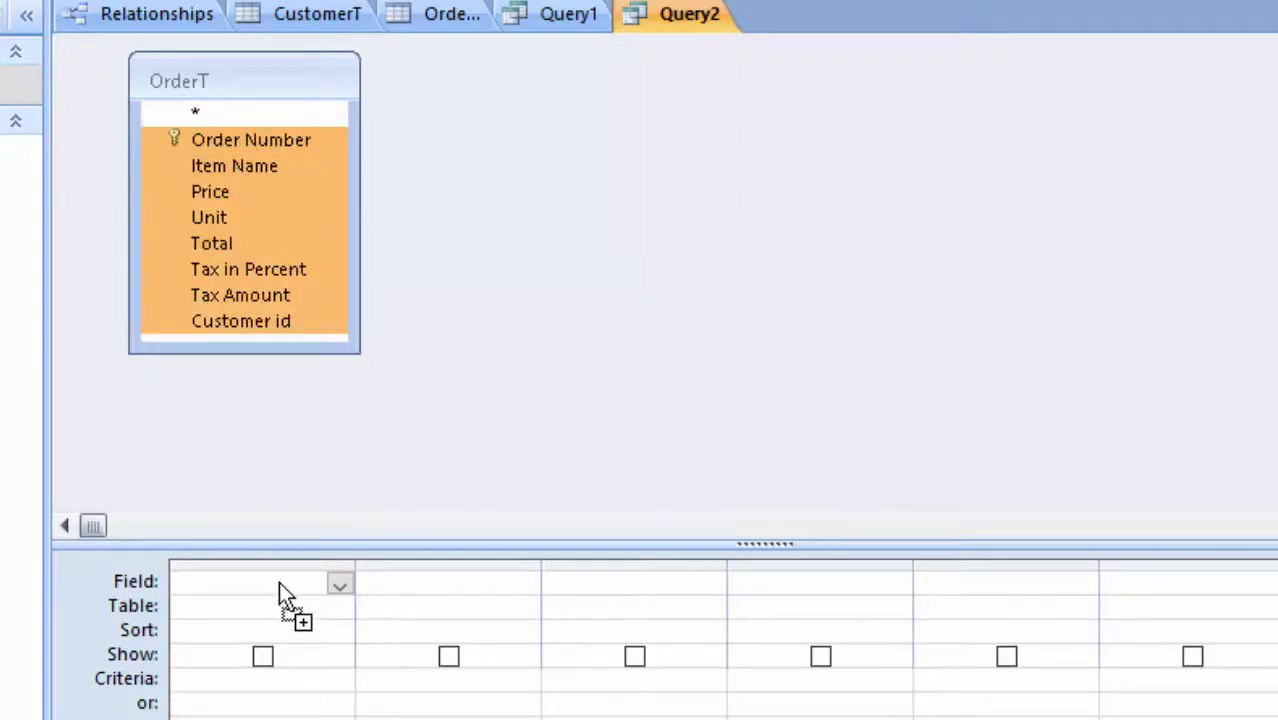
{"action": "left_click_drag", "start_coordinate": [279, 590], "coordinate": [279, 585]}
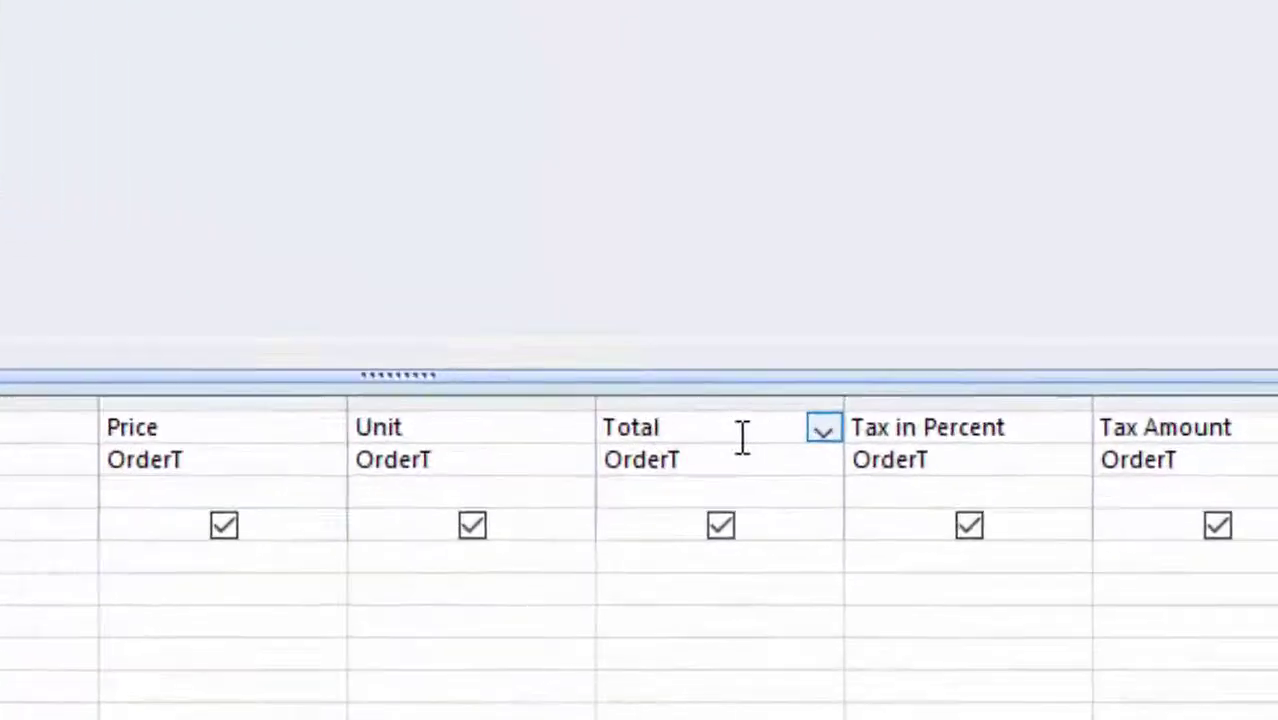
Set Query2's Total column to the expression Total:[Price]*[Unit] using the Zoom box
{"action": "type", "text": ":"}
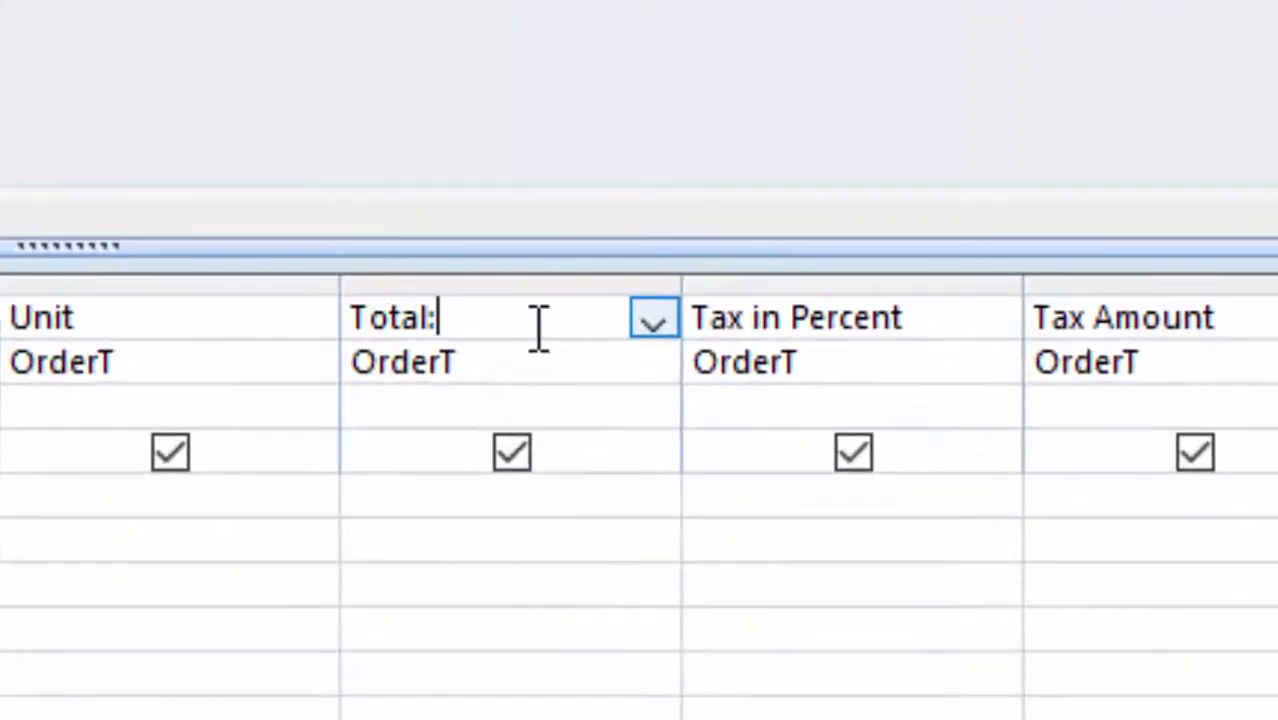
{"action": "right_click", "coordinate": [522, 322]}
{"action": "key", "text": "Escape"}
{"action": "key", "text": "shift+F2"}
{"action": "left_click", "coordinate": [1066, 580]}
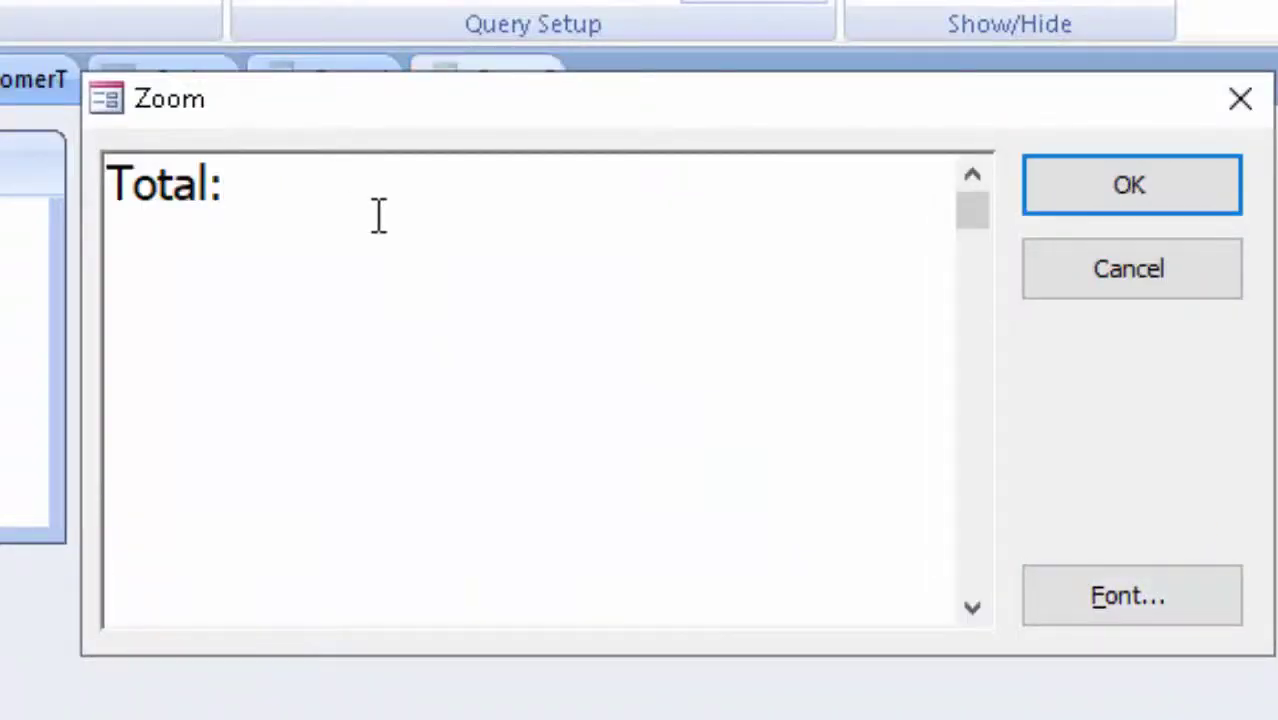
{"action": "type", "text": "["}
{"action": "type", "text": "Pric"}
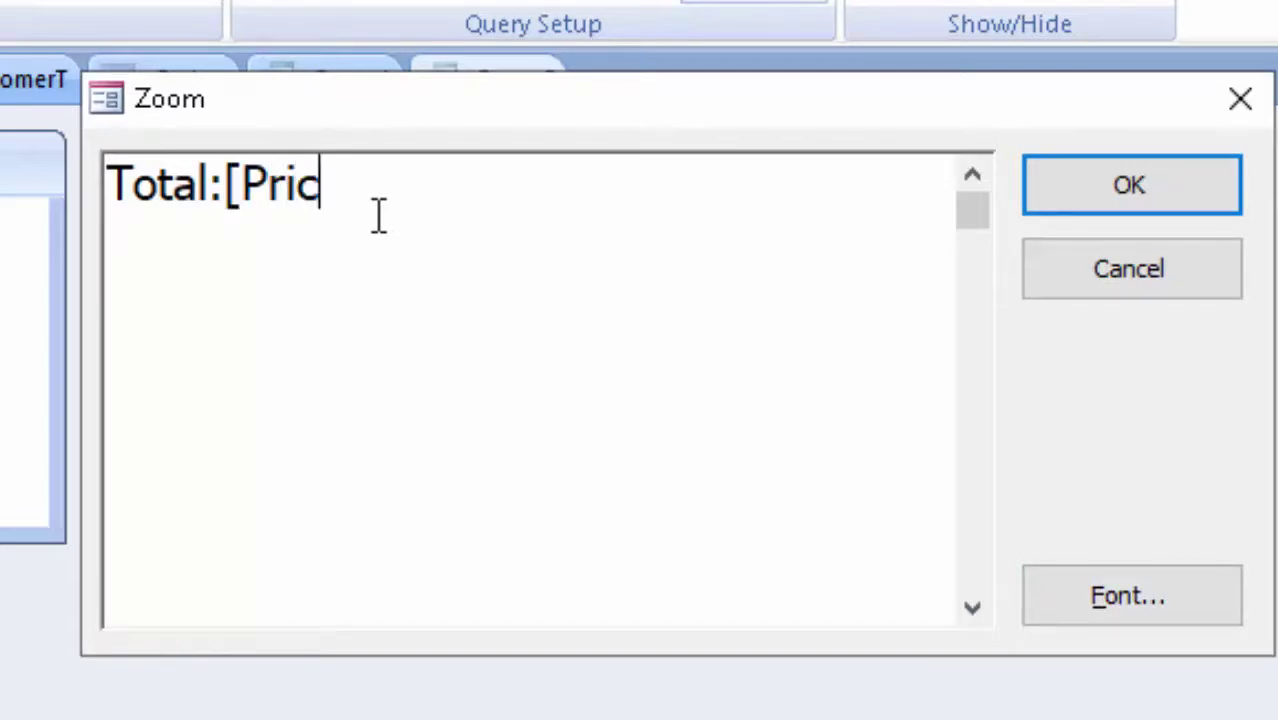
{"action": "type", "text": "e]*["}
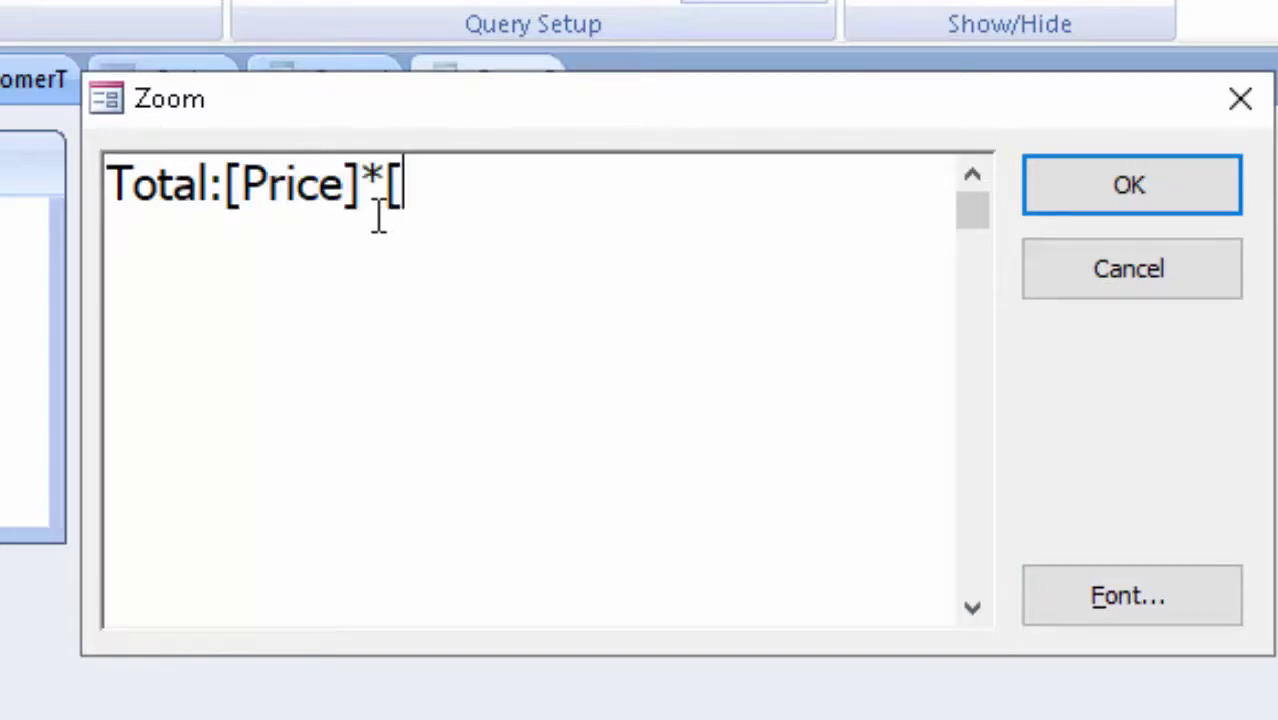
{"action": "type", "text": "Unit"}
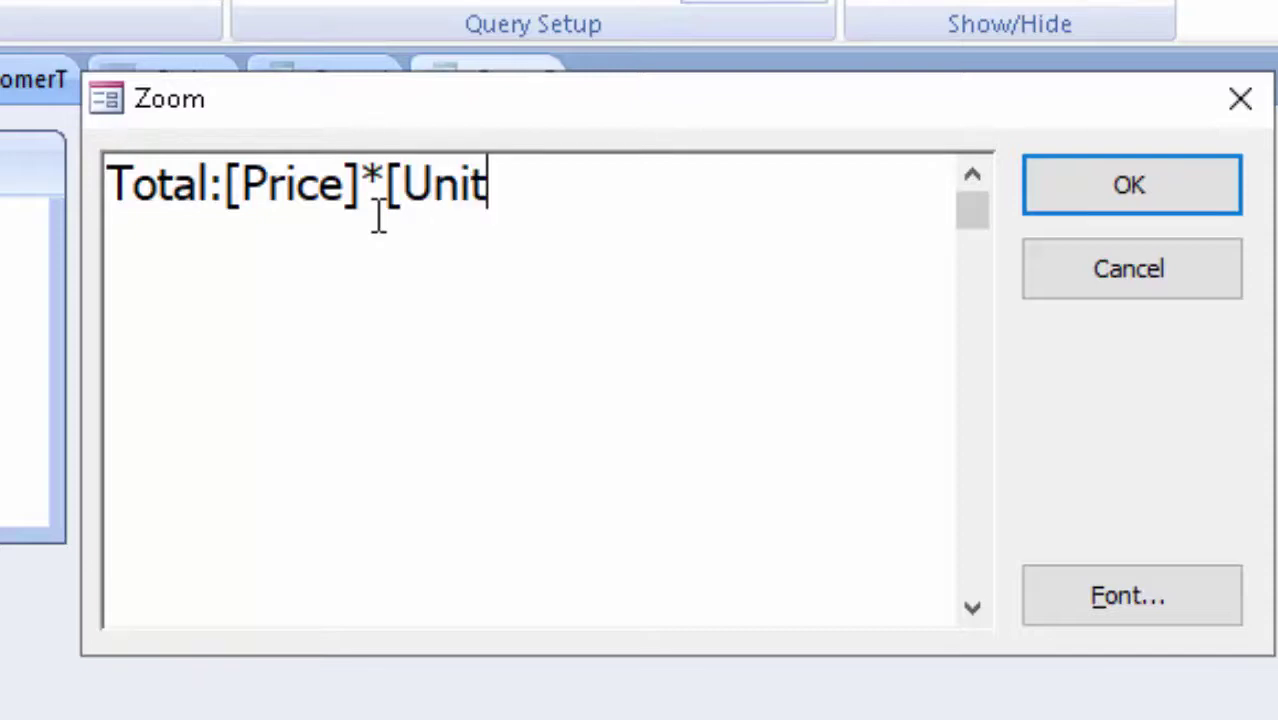
{"action": "type", "text": "]"}
{"action": "left_click", "coordinate": [1091, 188]}
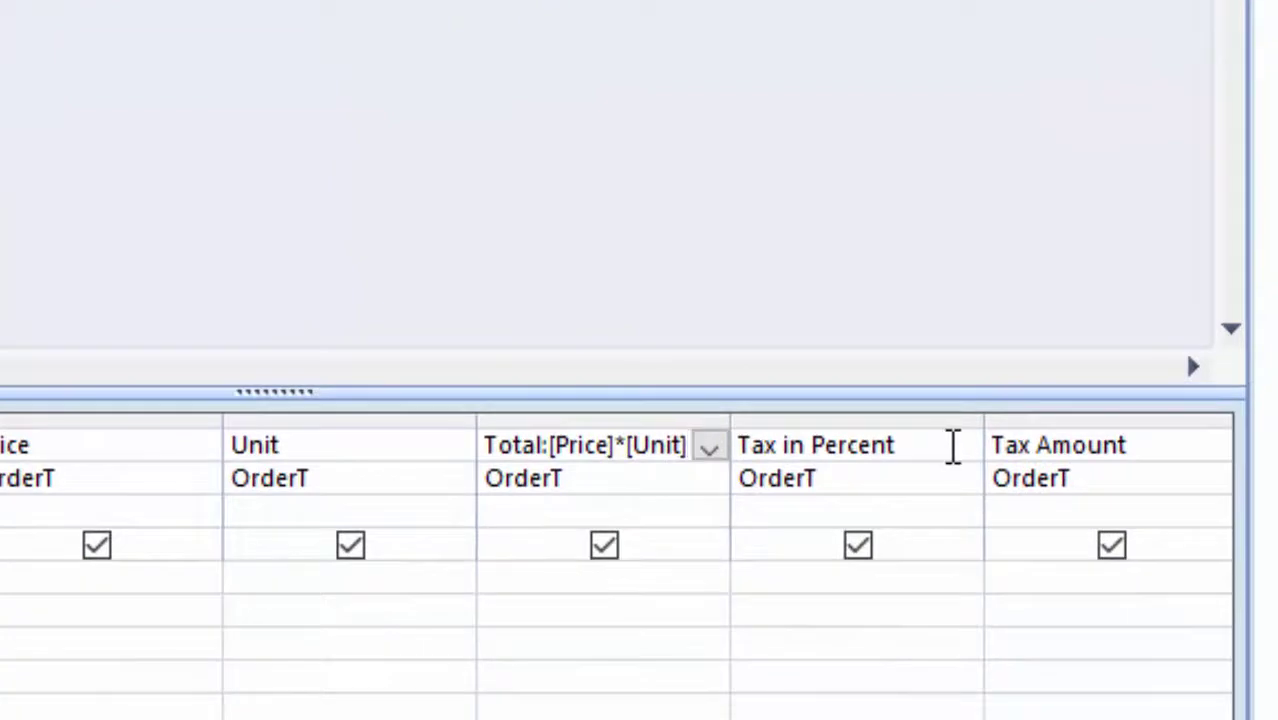
In the Zoom box, change Query2's Tax Amount column to the expression Tax Amount:[Total]*[Tax in Percent]
{"action": "key", "text": "Tab"}
{"action": "key", "text": "Tab"}
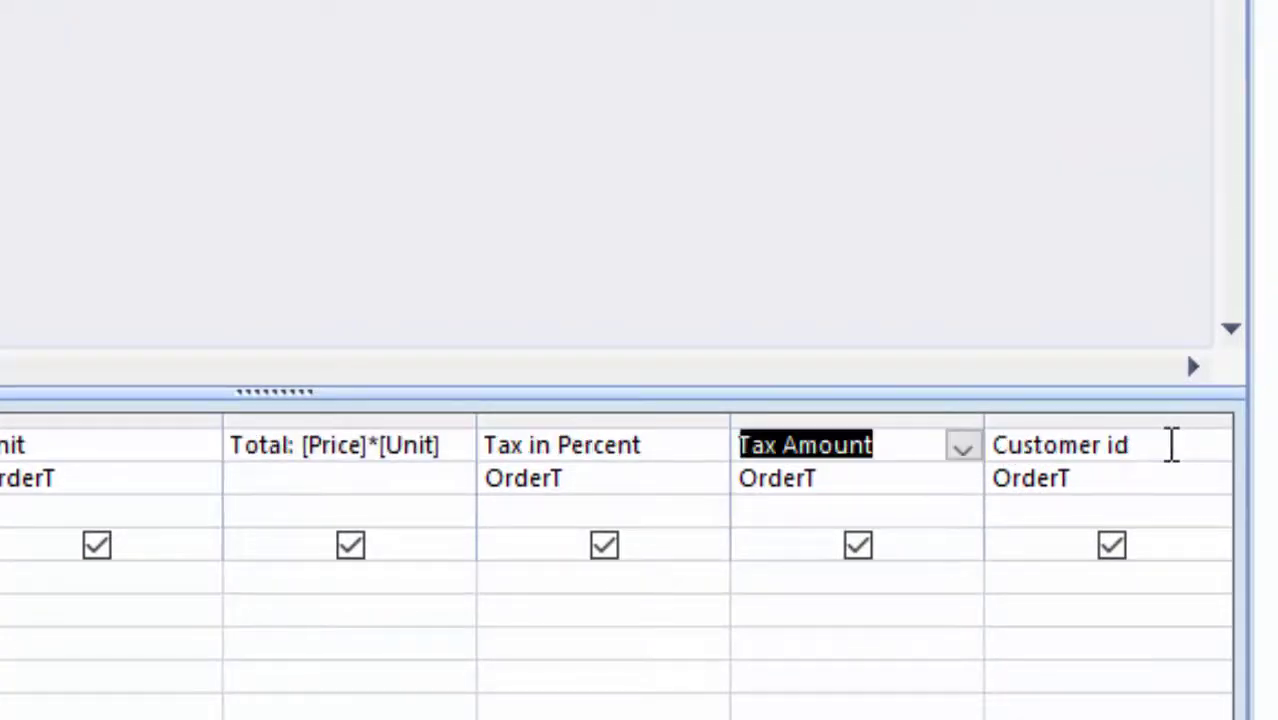
{"action": "right_click", "coordinate": [901, 452]}
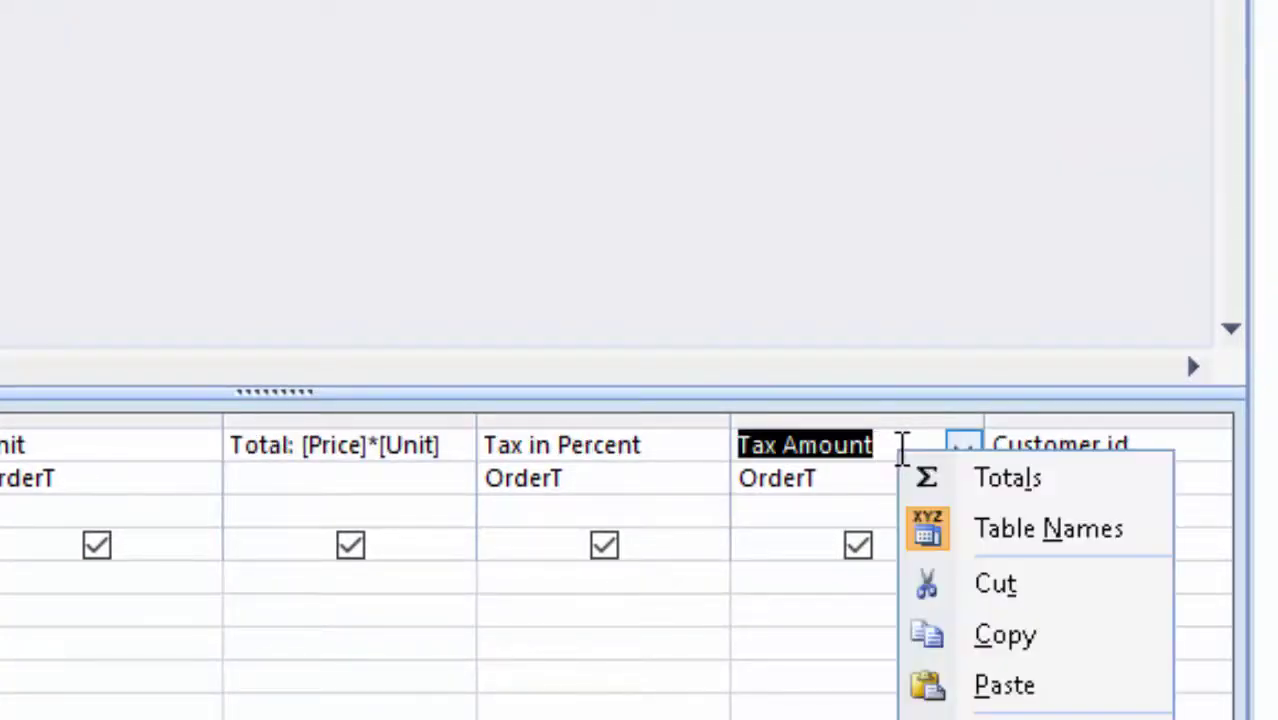
{"action": "key", "text": "z"}
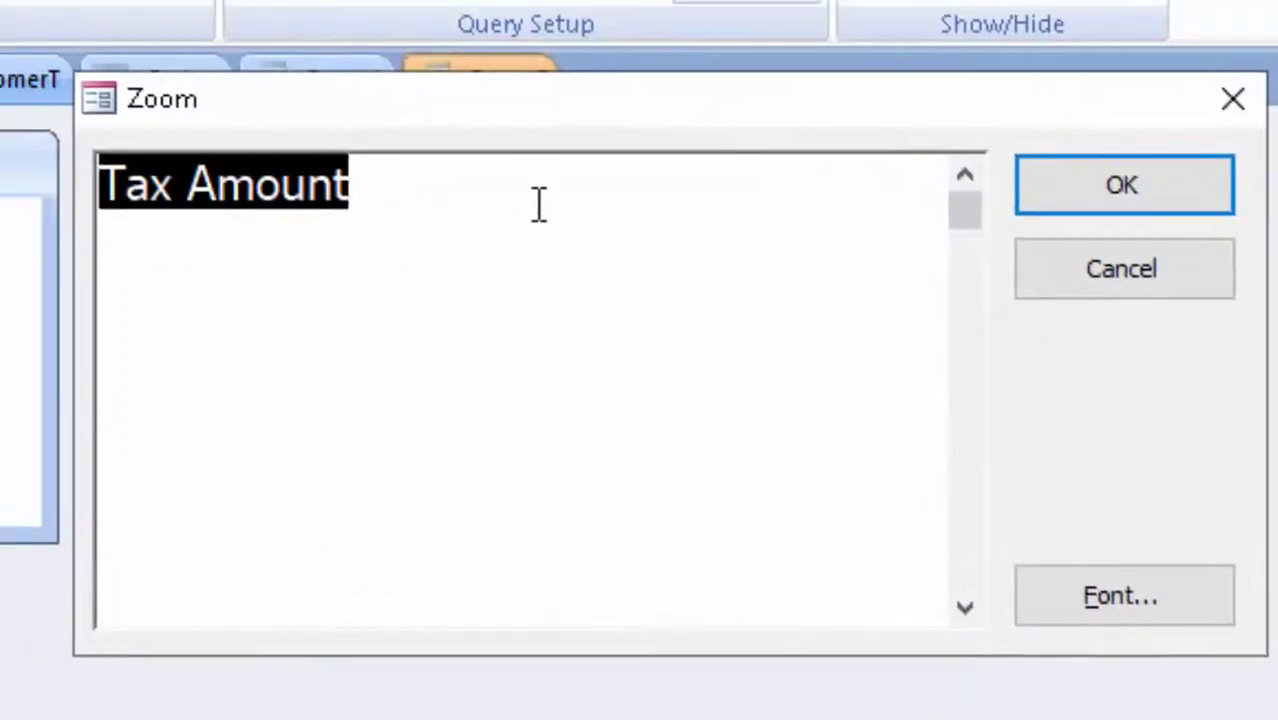
{"action": "left_click", "coordinate": [548, 180]}
{"action": "type", "text": "L"}
{"action": "key", "text": "BackSpace"}
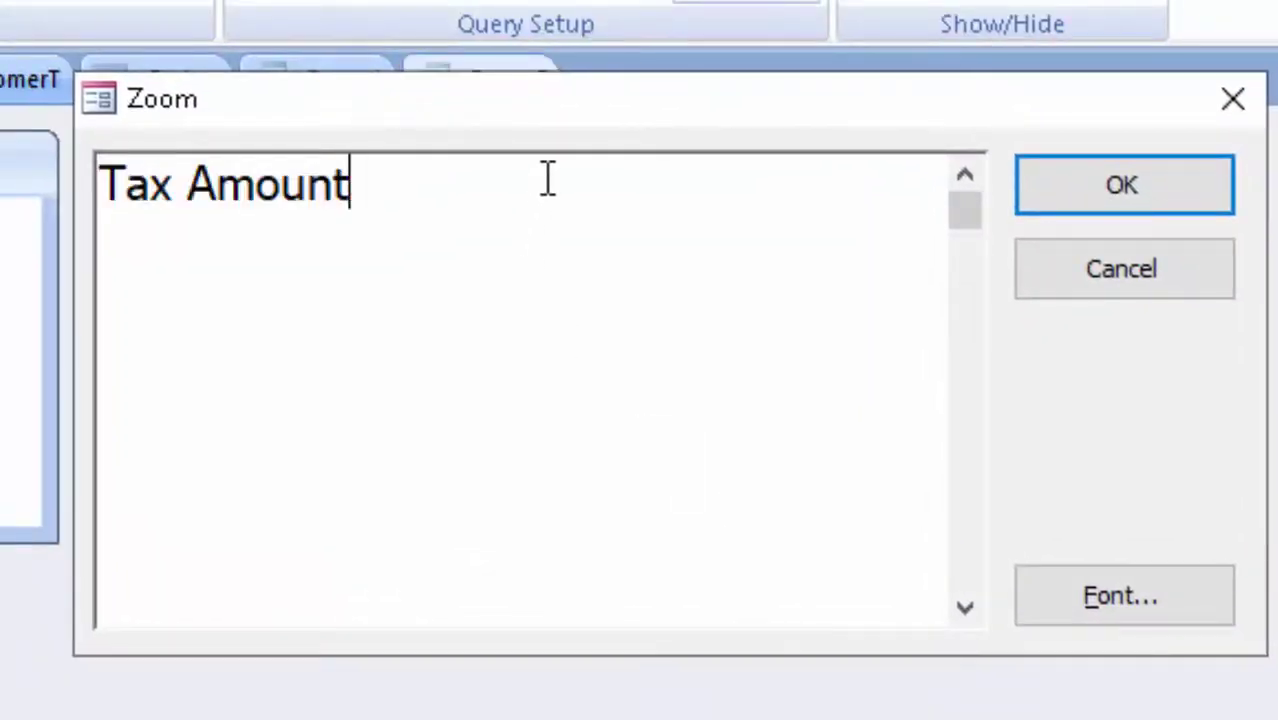
{"action": "type", "text": ":"}
{"action": "type", "text": "["}
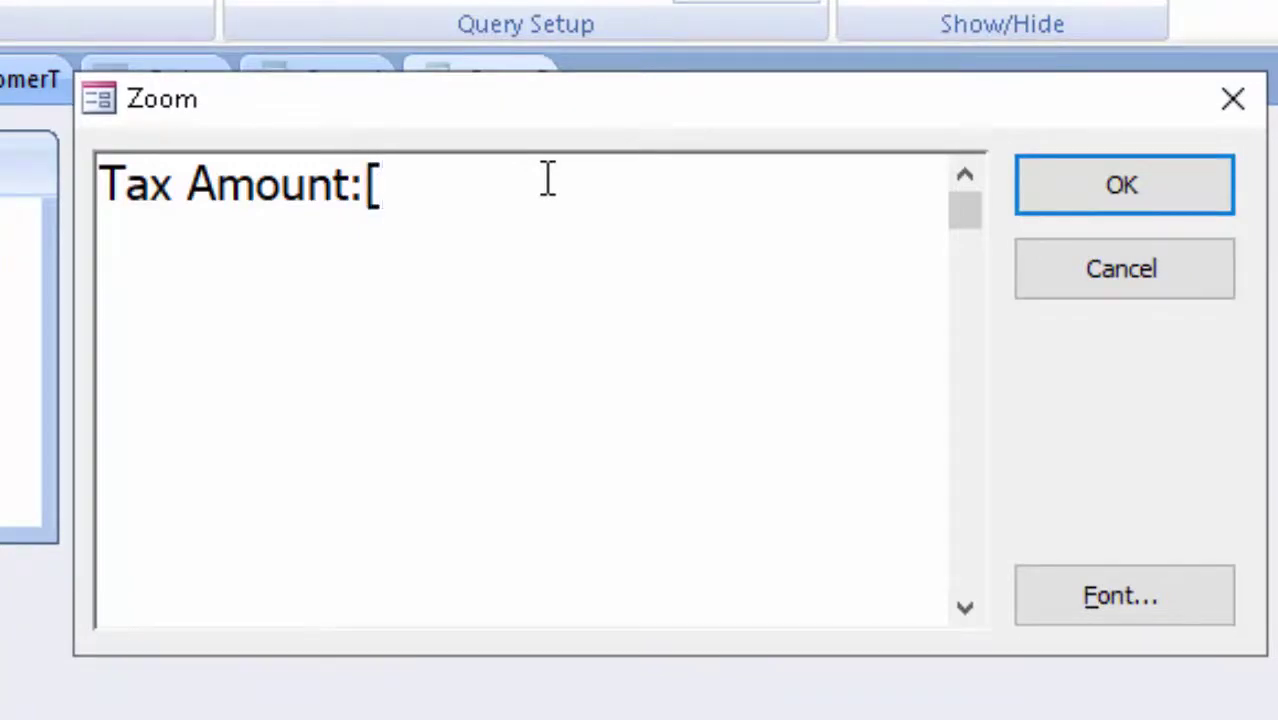
{"action": "type", "text": "Tot"}
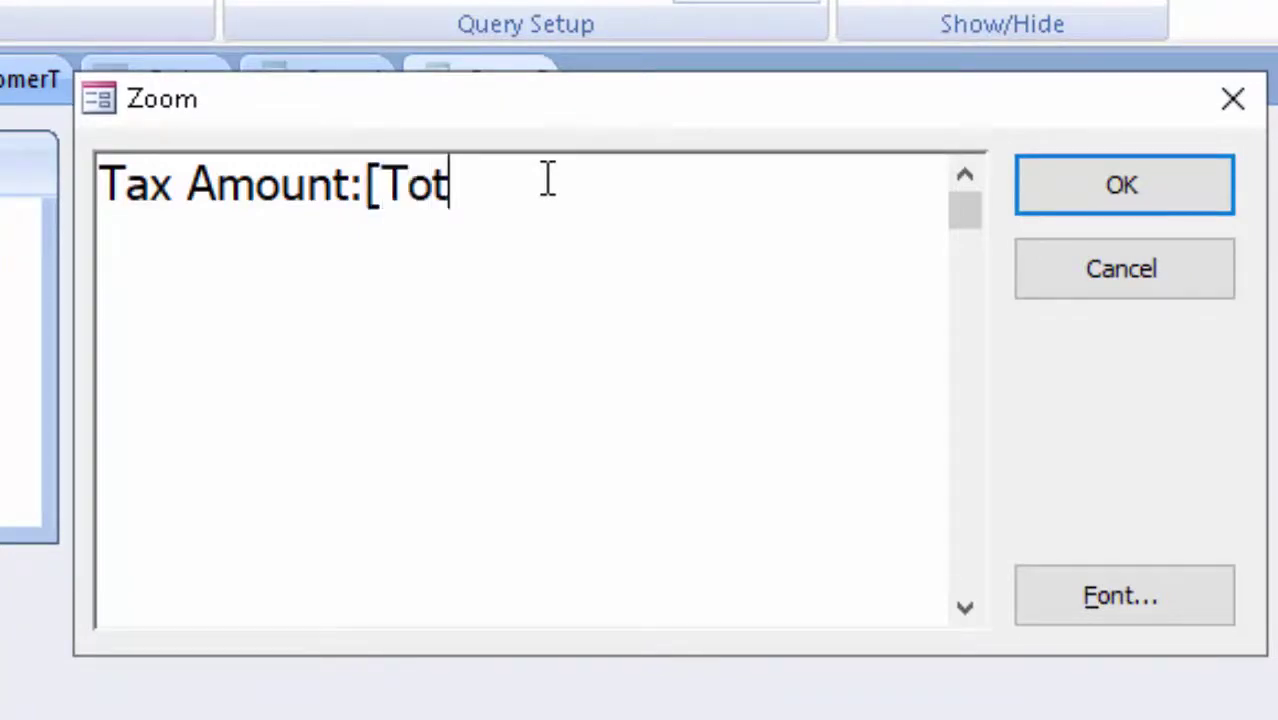
{"action": "type", "text": "al]"}
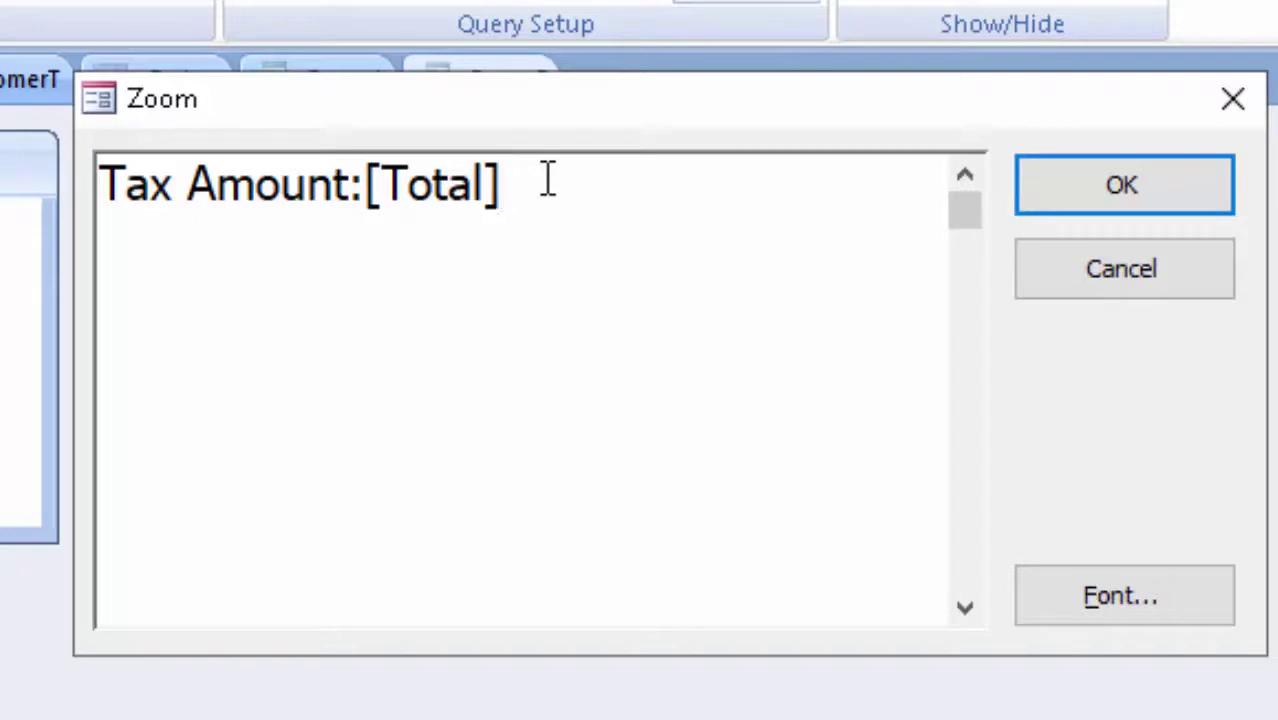
{"action": "type", "text": "*[T"}
{"action": "type", "text": "ax in "}
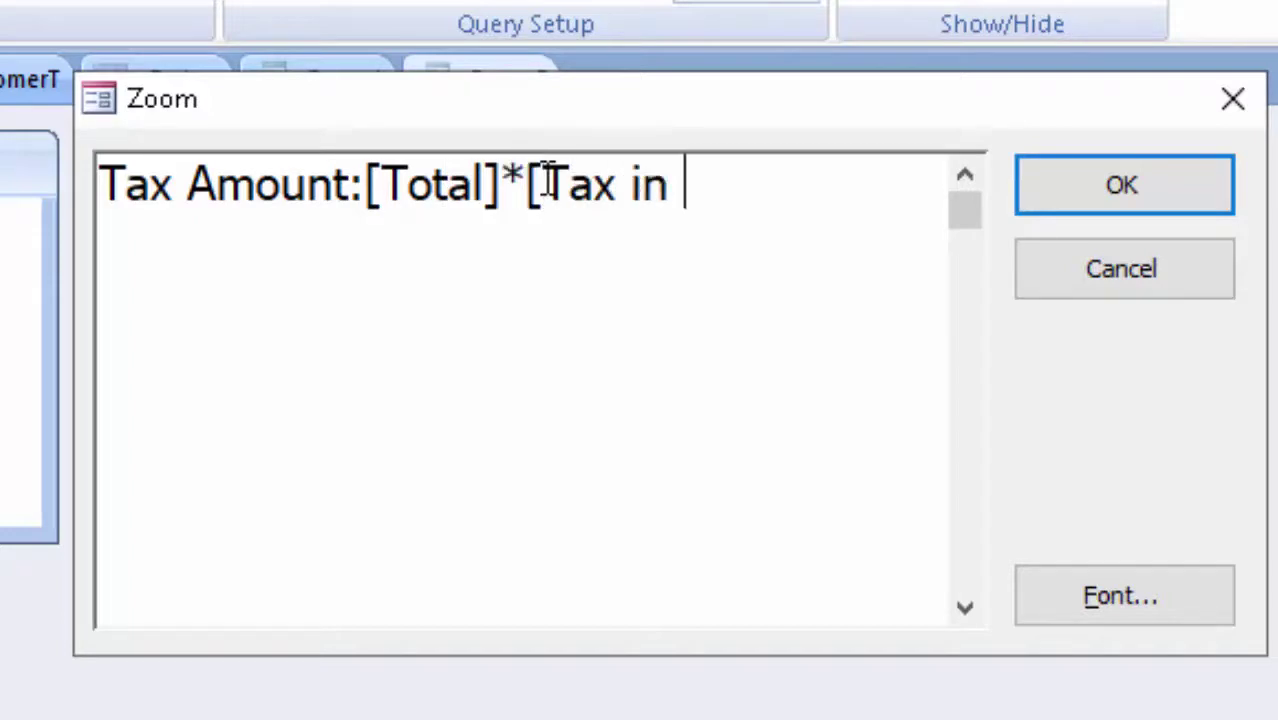
{"action": "type", "text": "Pe"}
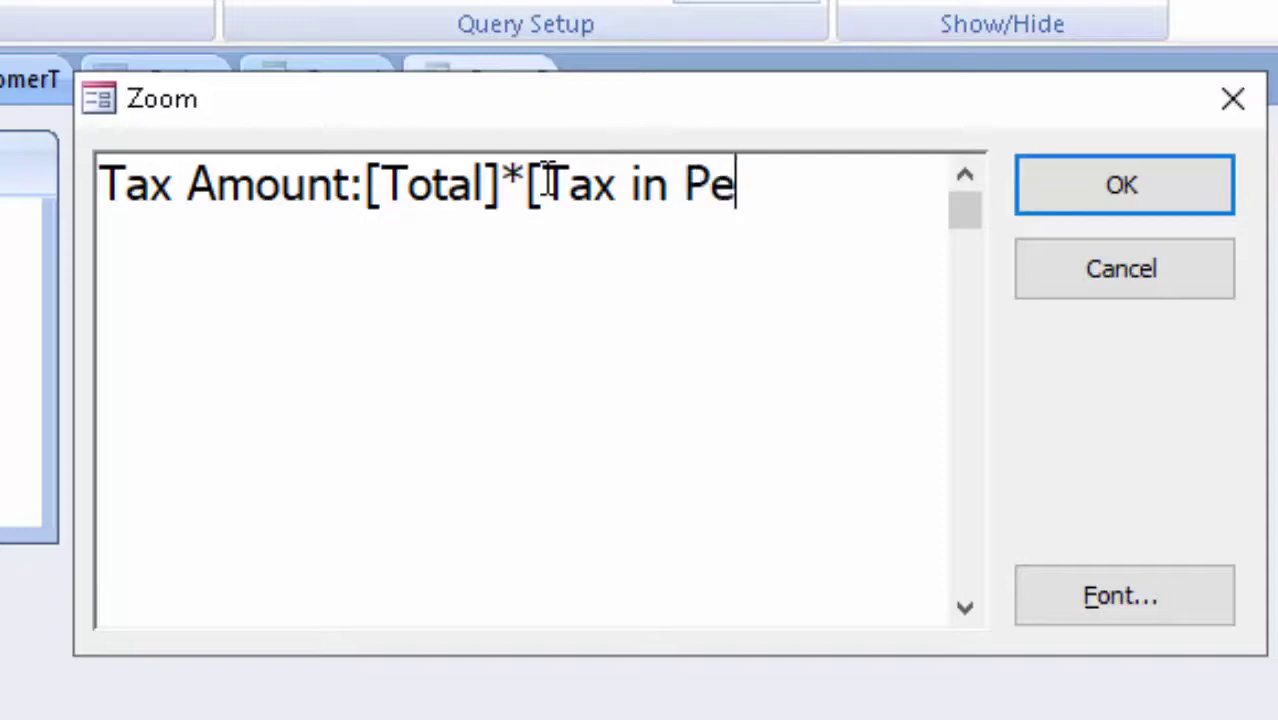
{"action": "type", "text": "rcent]"}
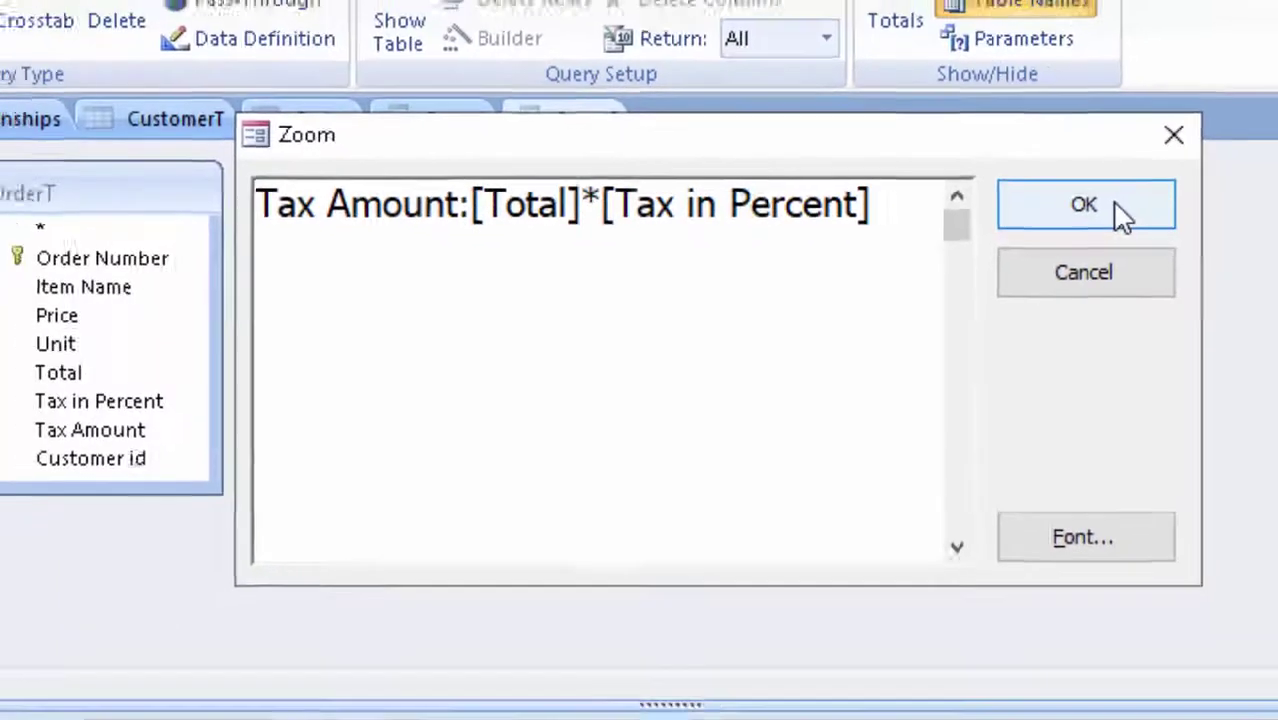
{"action": "left_click", "coordinate": [1122, 185]}
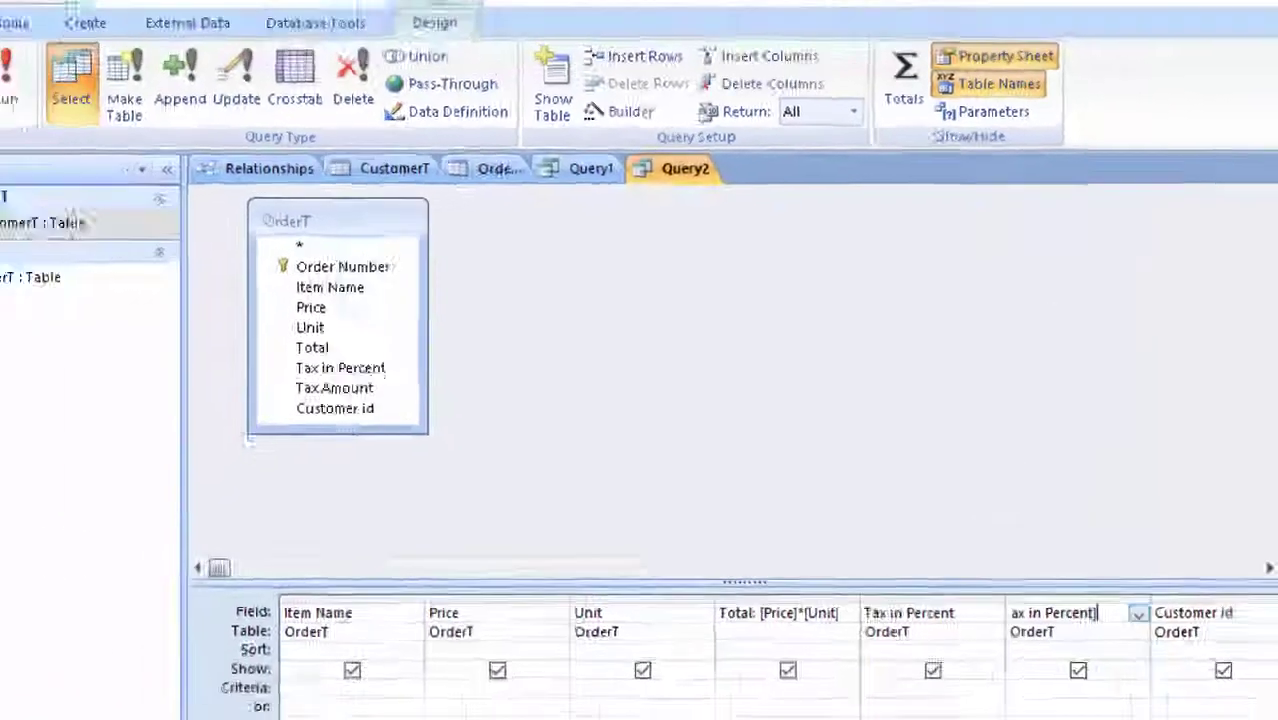
Run Query2 to show Totals 460 and 40 with Tax Amounts 23 and 4, then select CustomerT
{"action": "left_click", "coordinate": [81, 100]}
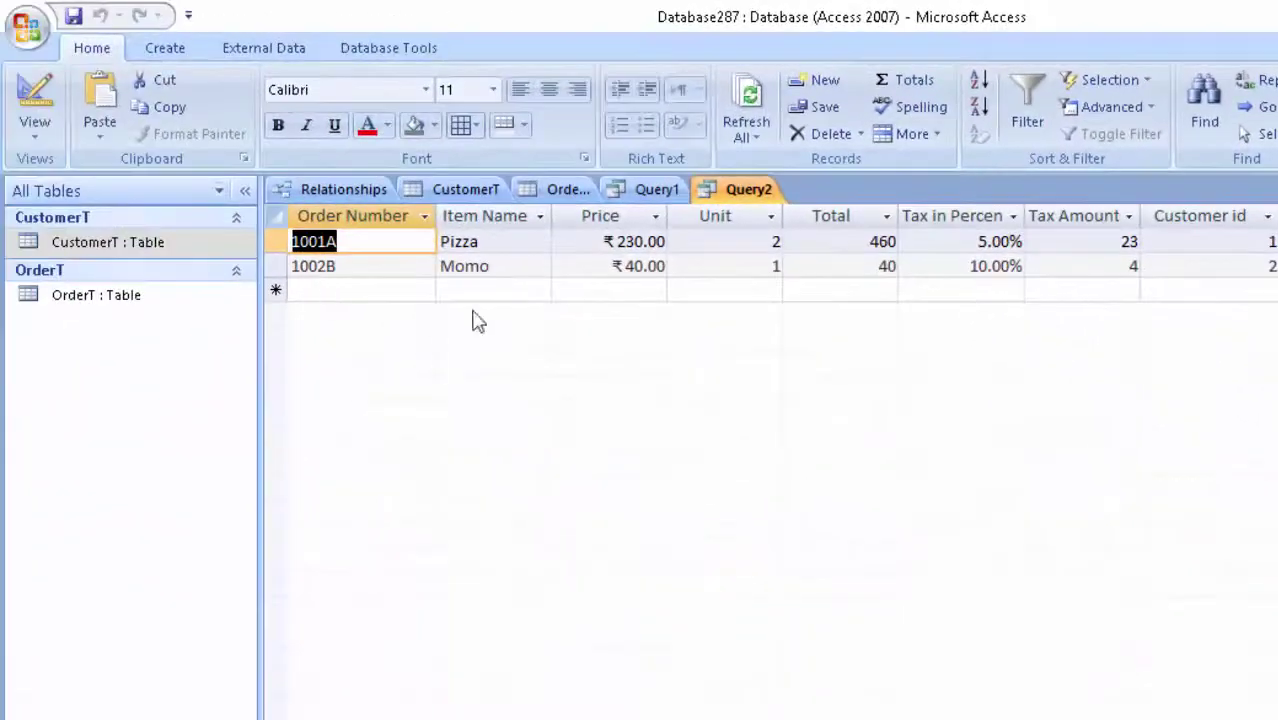
{"action": "left_click", "coordinate": [187, 252]}
Collapse CustomerT's subdatasheets, enter the third customer's name, then start a new OrderT record
{"action": "double_click", "coordinate": [187, 252]}
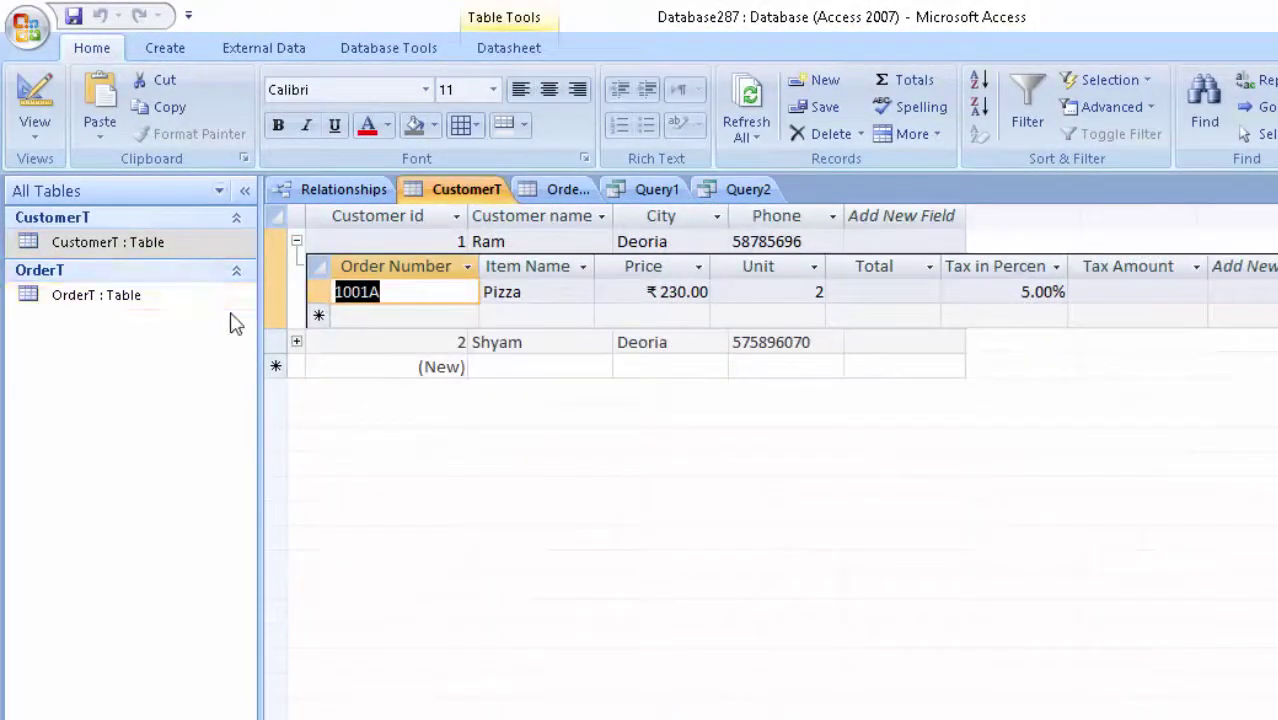
{"action": "left_click", "coordinate": [297, 342]}
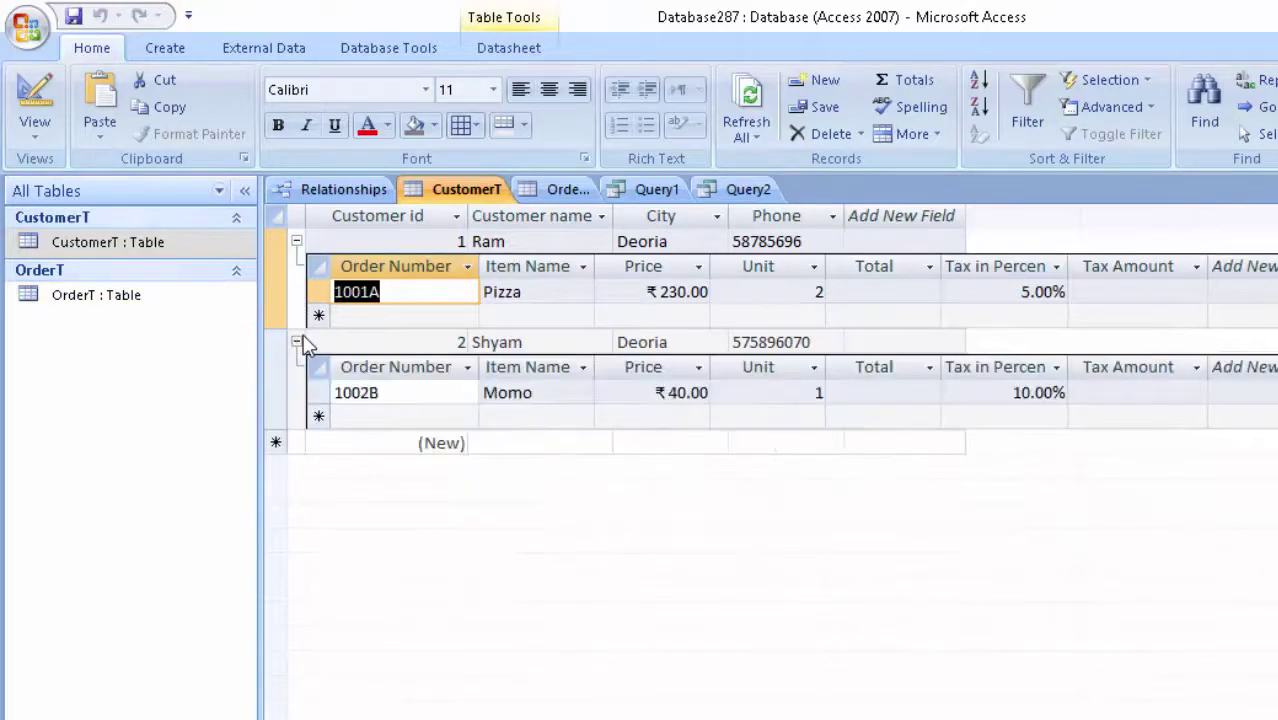
{"action": "left_click", "coordinate": [297, 342]}
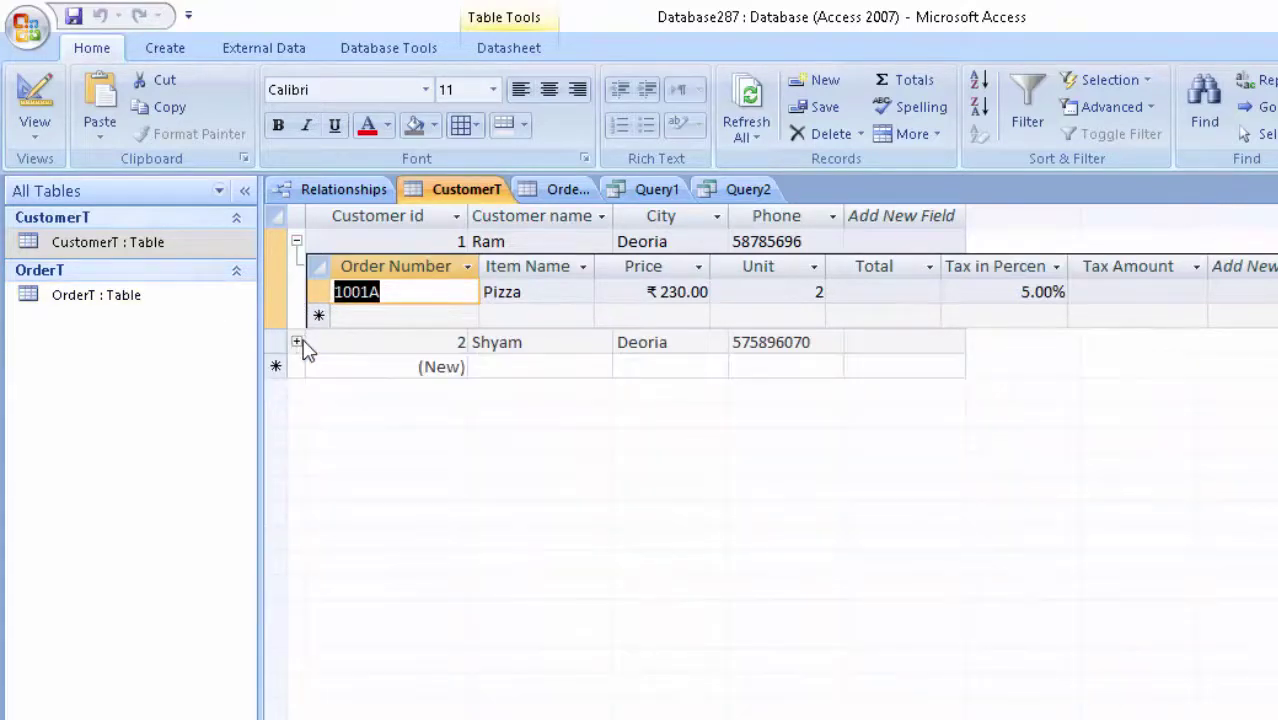
{"action": "left_click", "coordinate": [296, 242]}
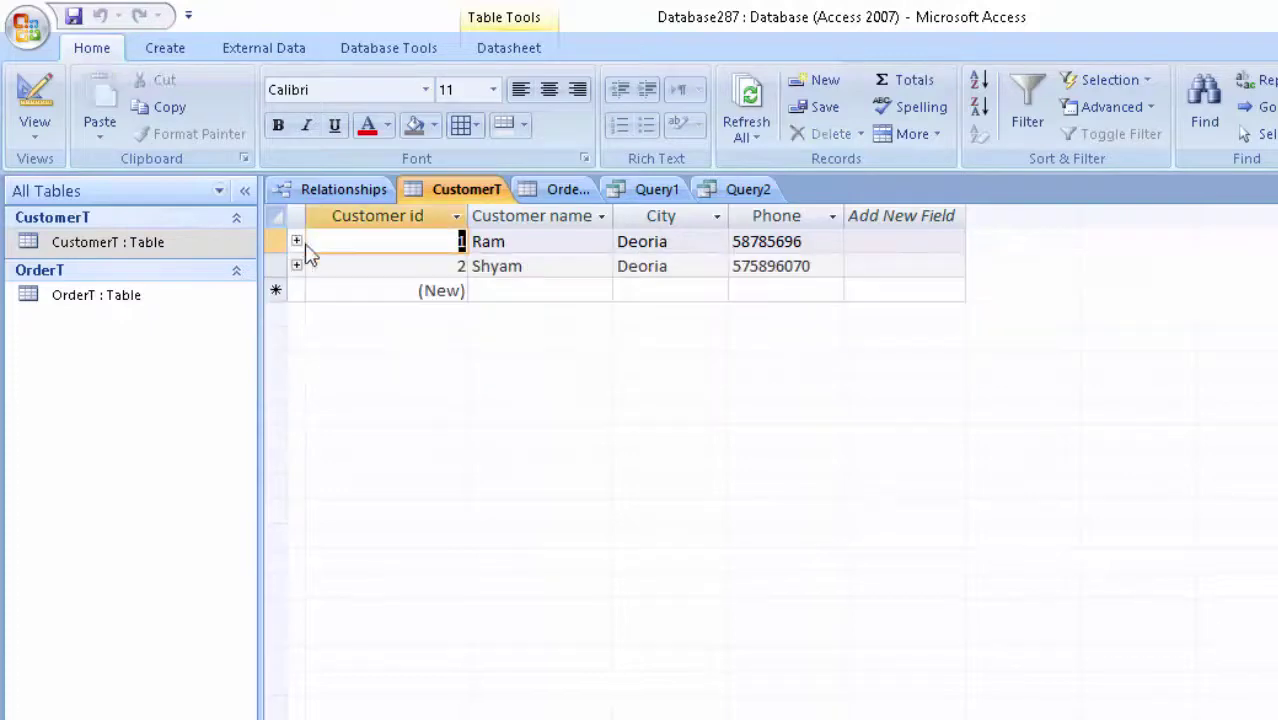
{"action": "left_click", "coordinate": [481, 296]}
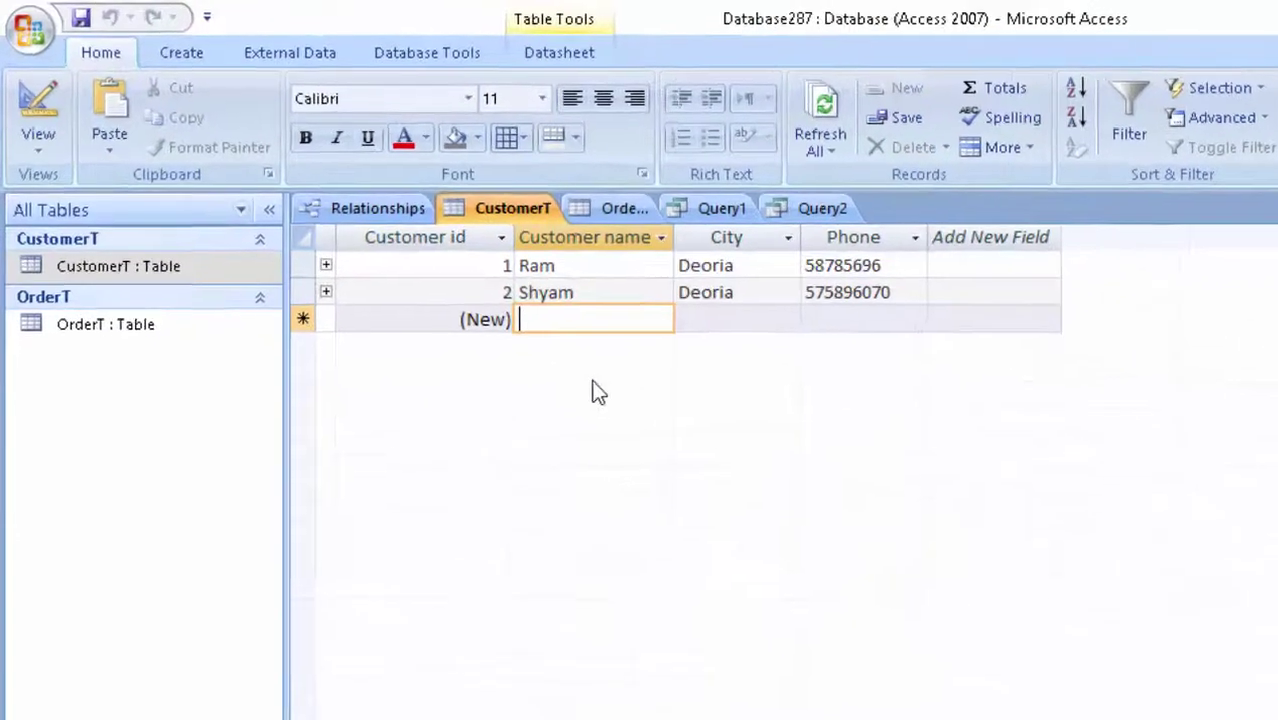
{"action": "type", "text": "Shubham"}
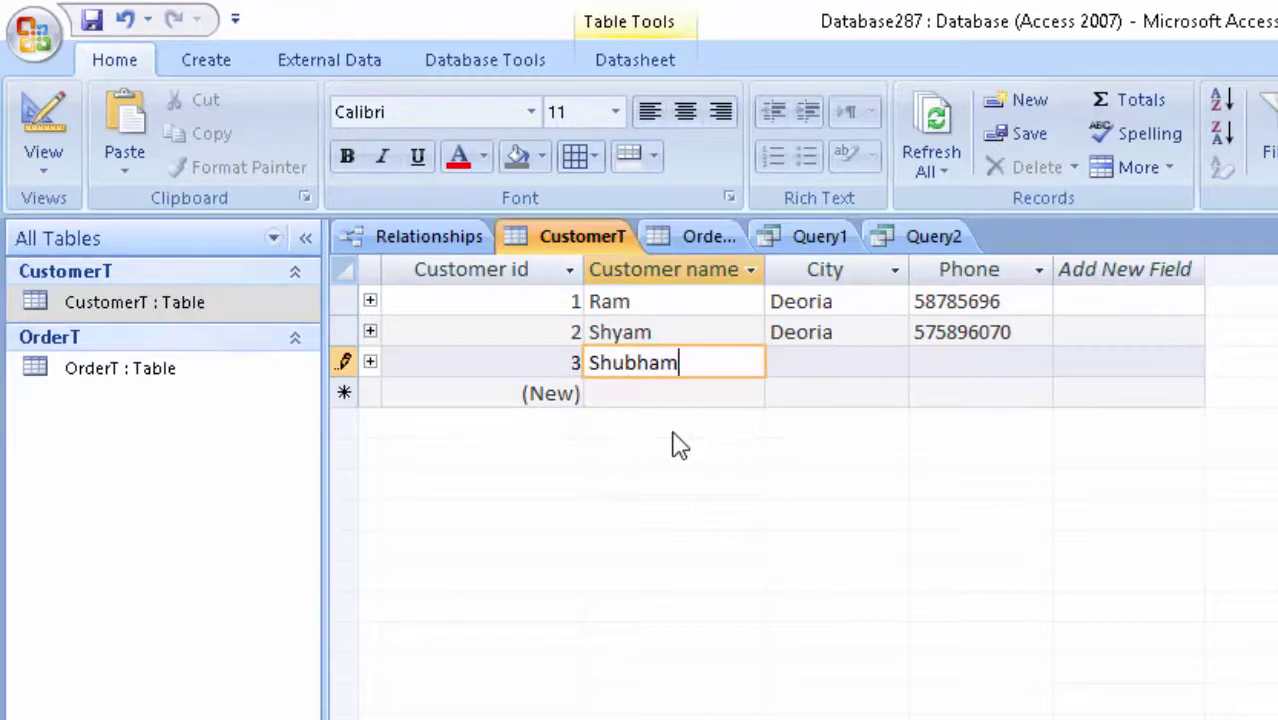
{"action": "key", "text": "Tab"}
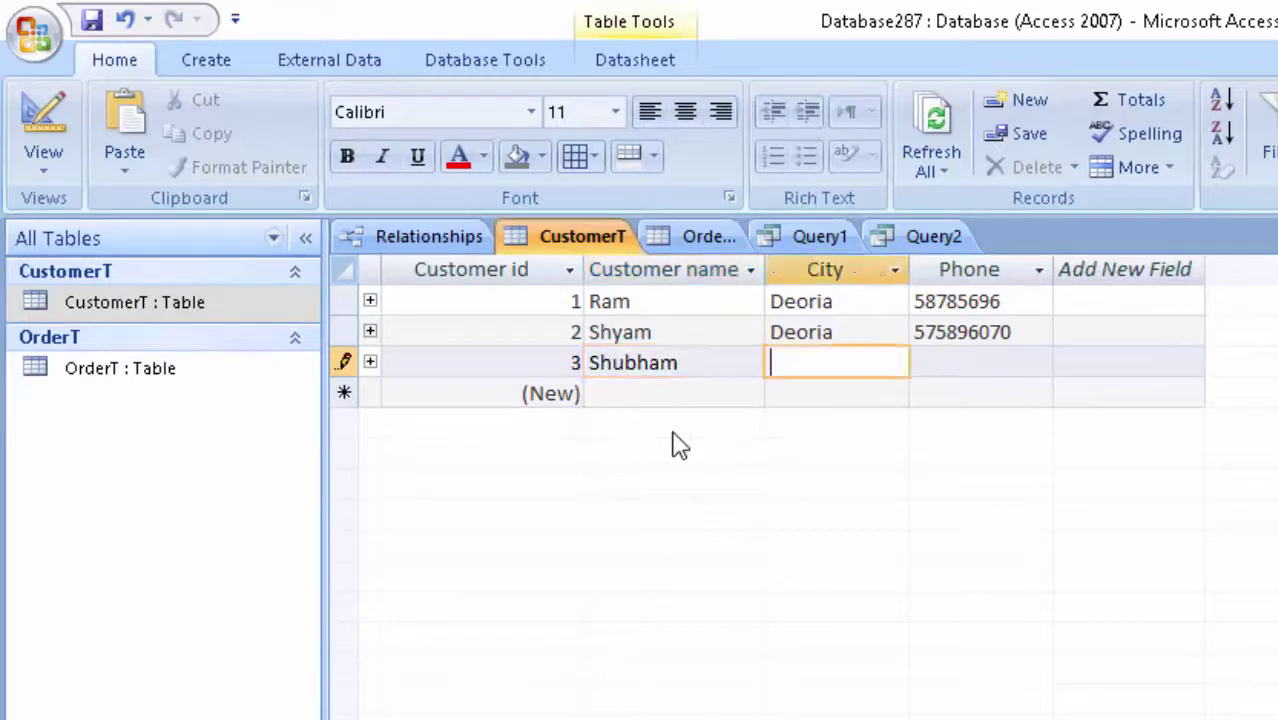
{"action": "double_click", "coordinate": [120, 368]}
{"action": "left_click", "coordinate": [424, 362]}
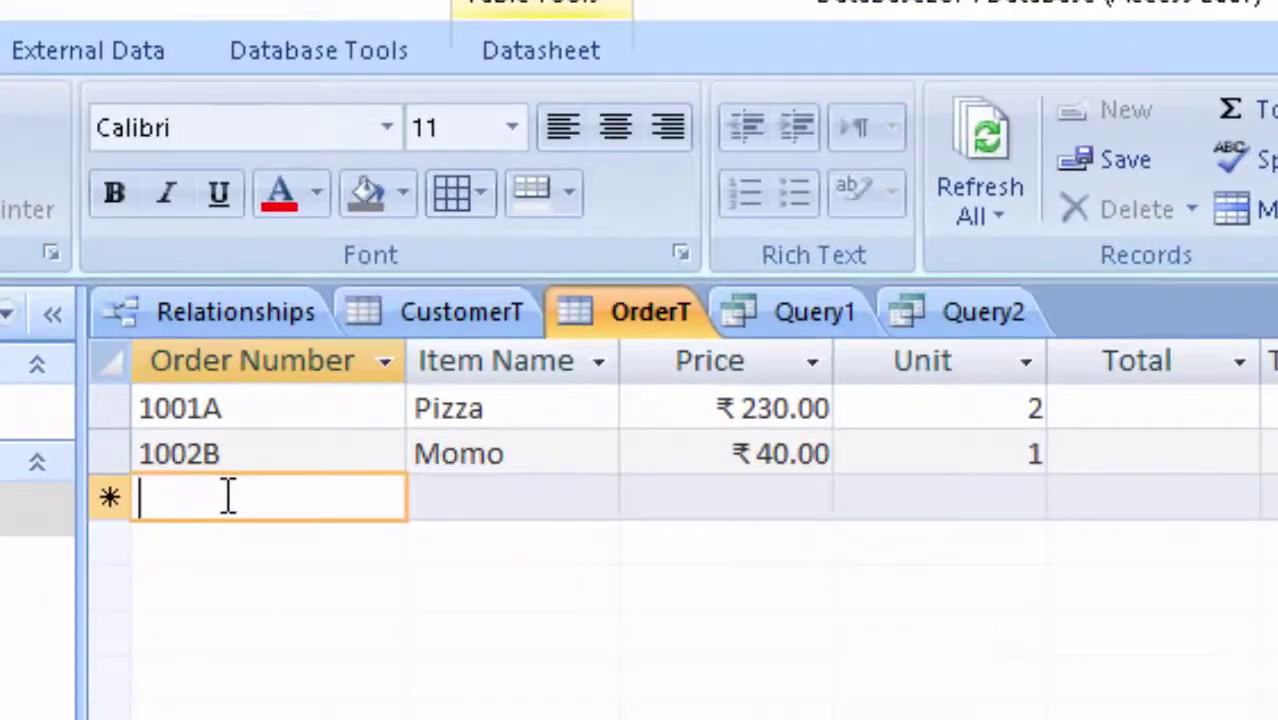
Enter order 1003B for Momo at price 40 with 3 units in OrderT
{"action": "type", "text": "100"}
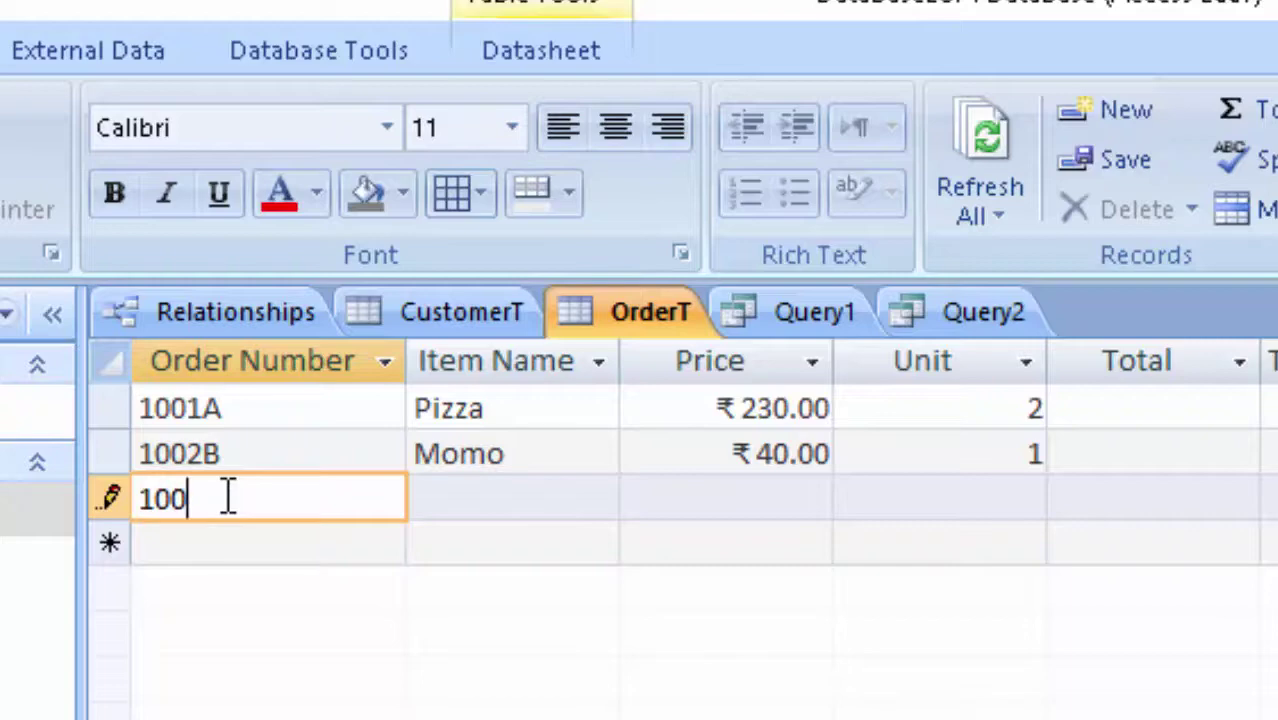
{"action": "type", "text": "3B"}
{"action": "key", "text": "Tab"}
{"action": "type", "text": "M"}
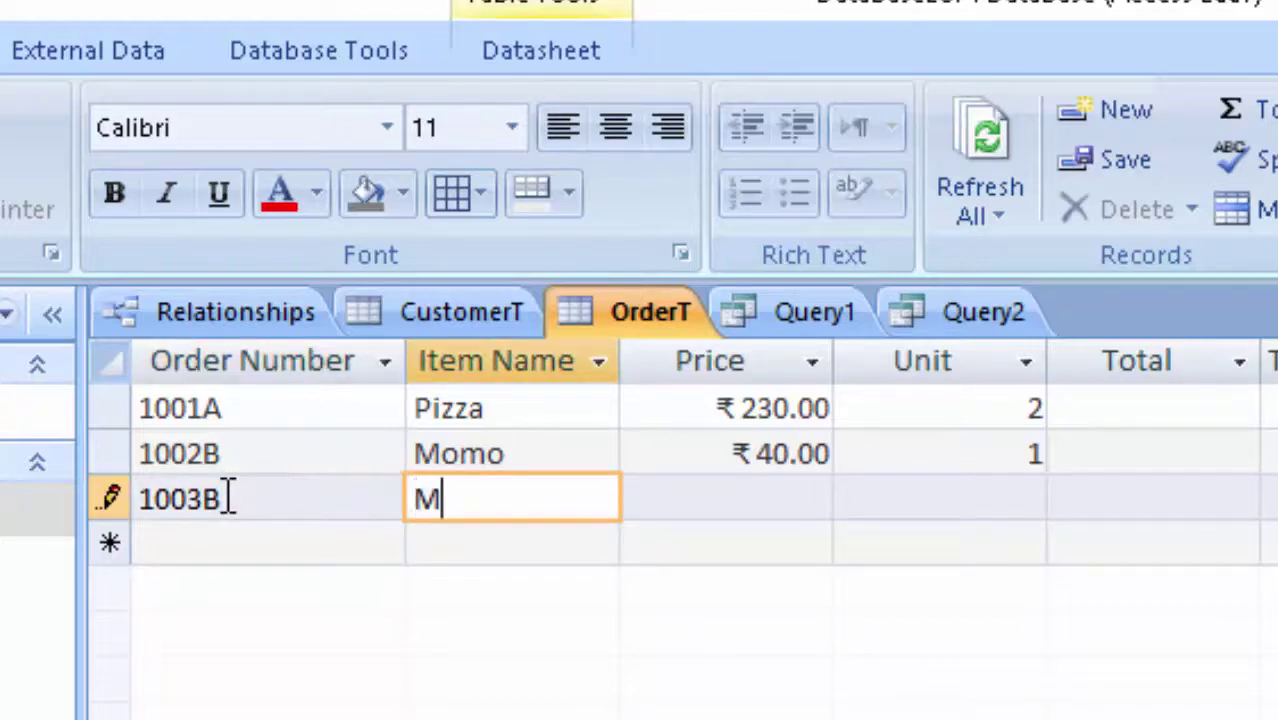
{"action": "type", "text": "omo"}
{"action": "key", "text": "Tab"}
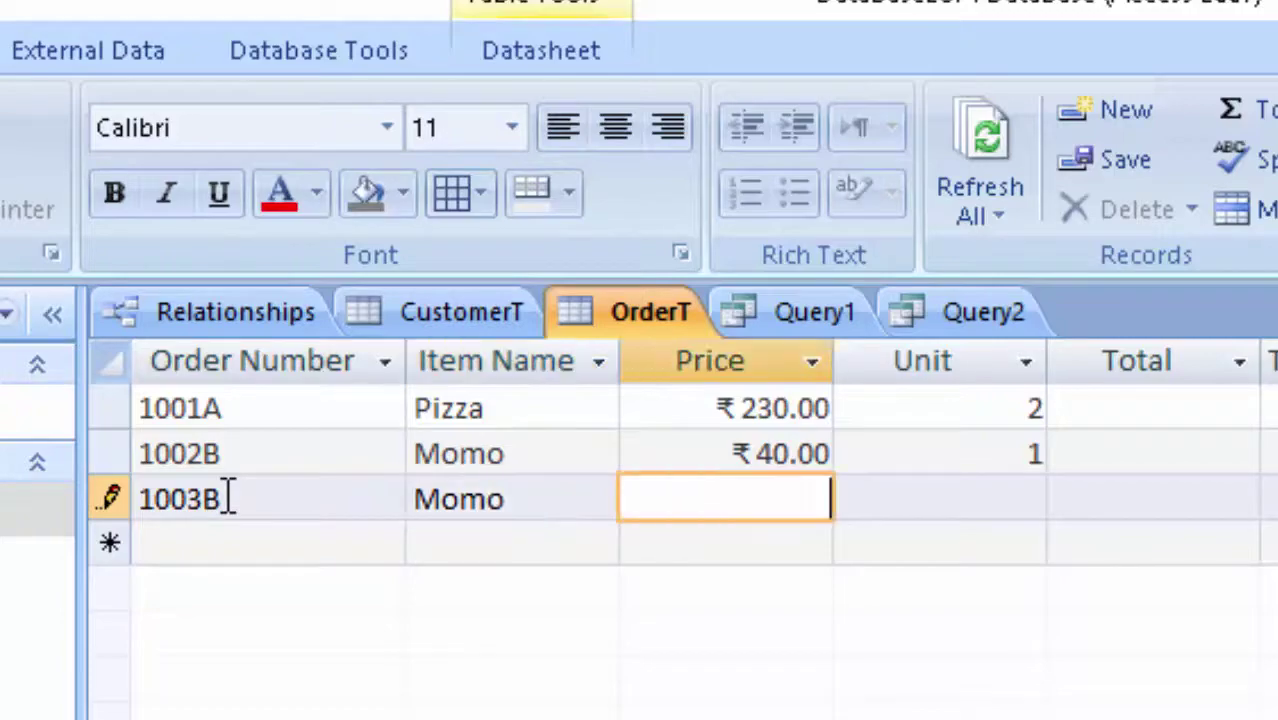
{"action": "type", "text": "4"}
{"action": "type", "text": "0"}
{"action": "key", "text": "Tab"}
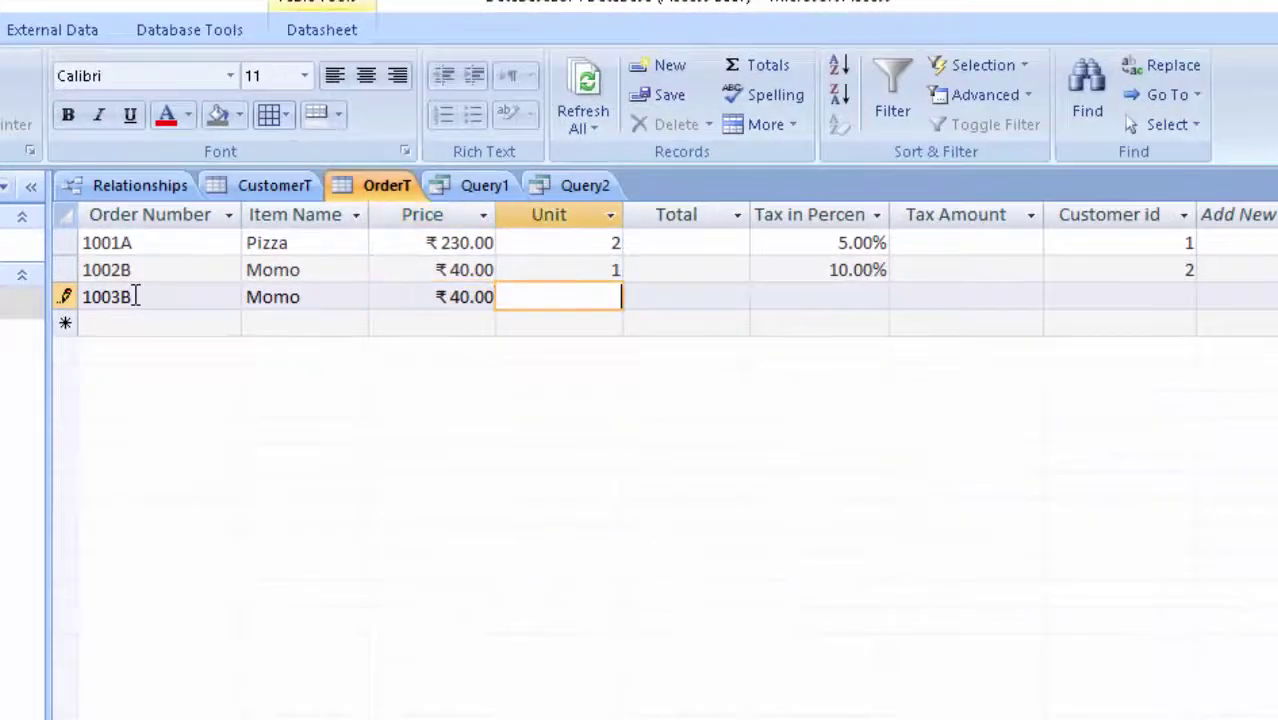
{"action": "type", "text": "3"}
{"action": "key", "text": "Tab"}
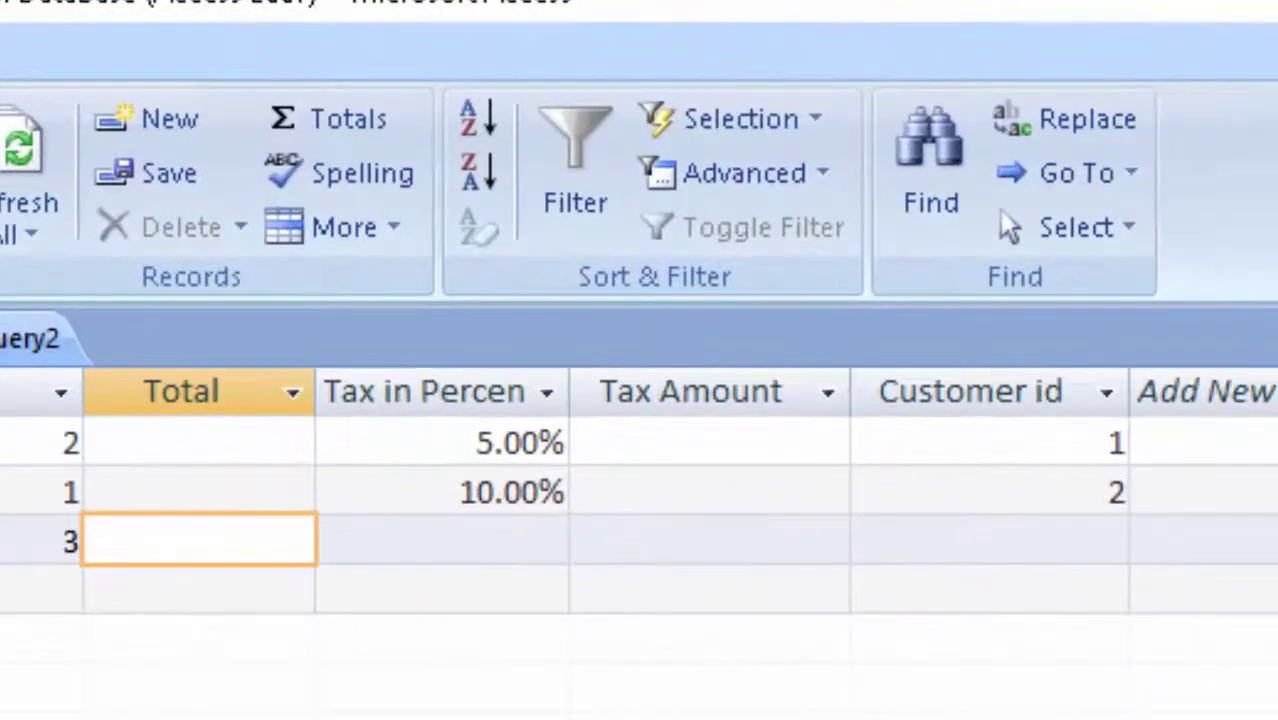
{"action": "key", "text": "Tab"}
Give the order 10% tax, save the new OrderT records, and view Query1's results
{"action": "type", "text": "1"}
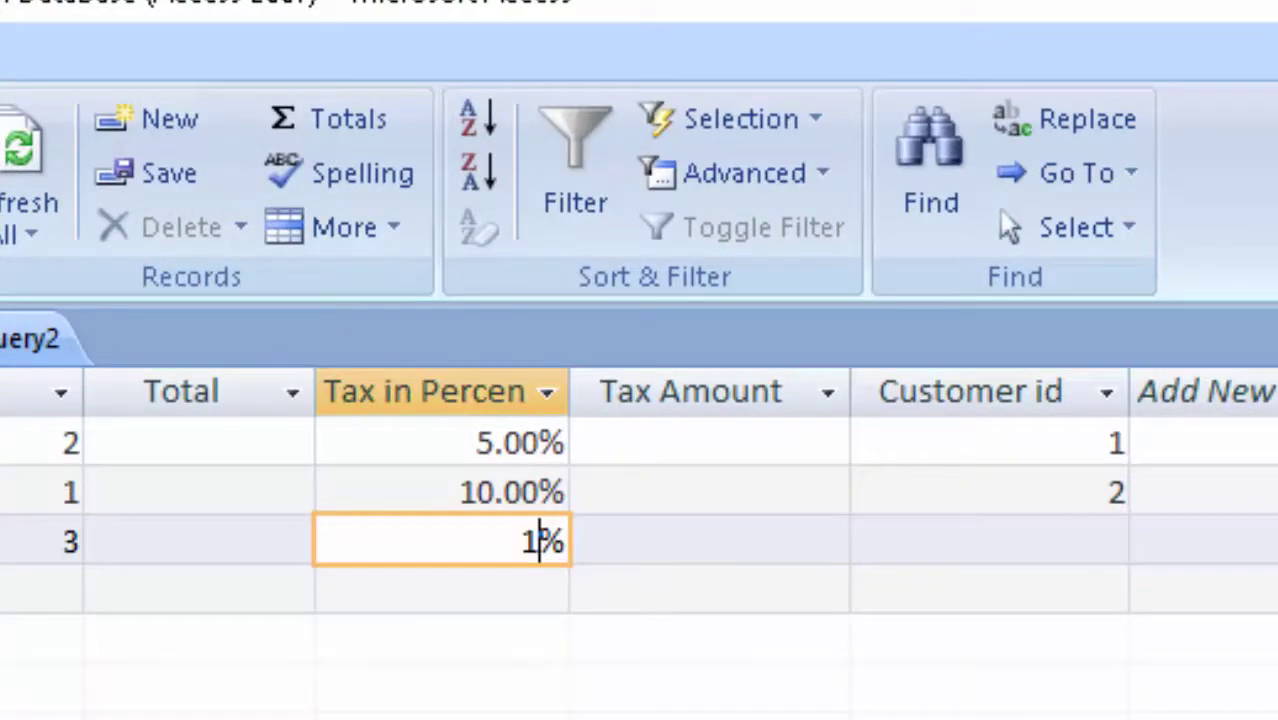
{"action": "type", "text": "0"}
{"action": "key", "text": "Tab"}
{"action": "key", "text": "Tab"}
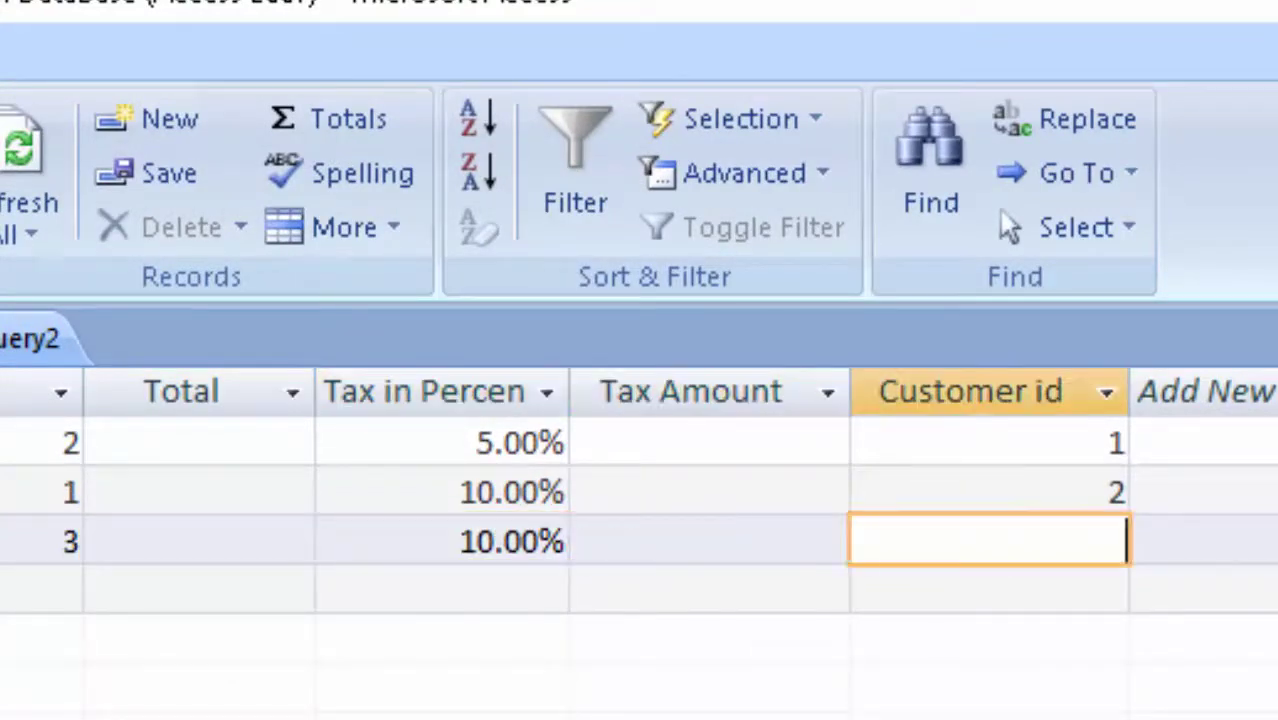
{"action": "type", "text": "3"}
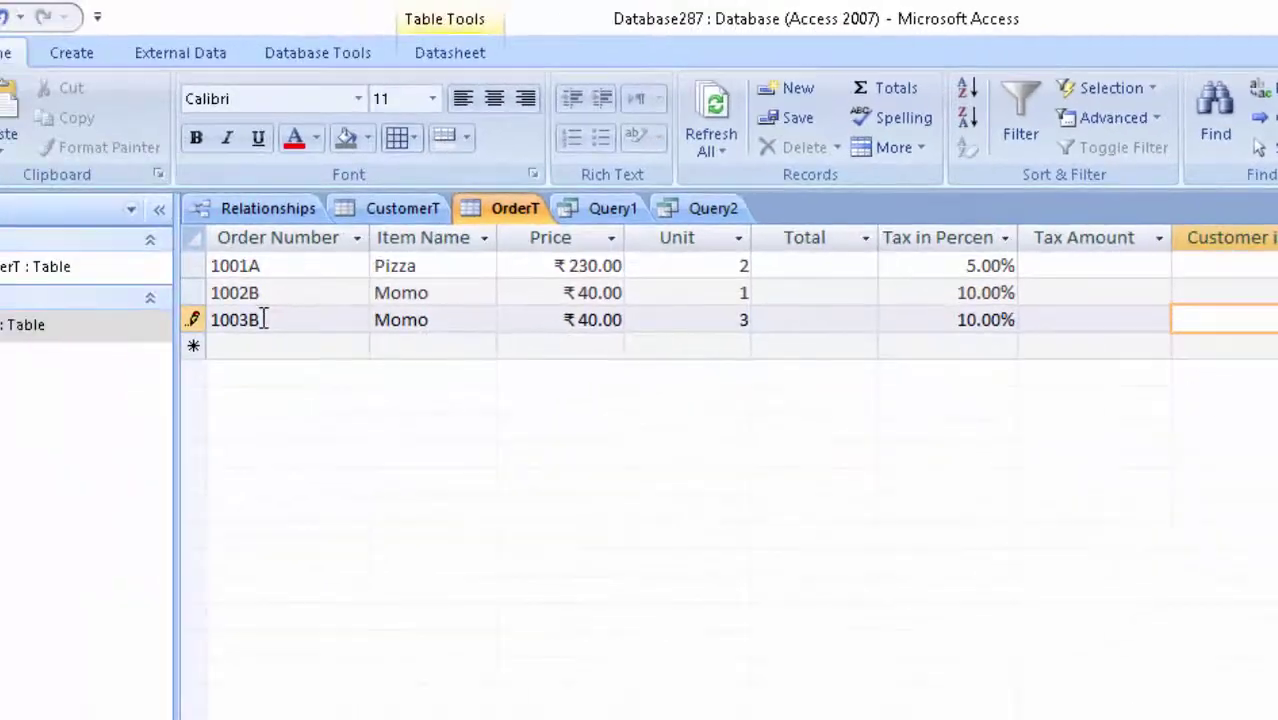
{"action": "key", "text": "Tab"}
{"action": "type", "text": "1004B"}
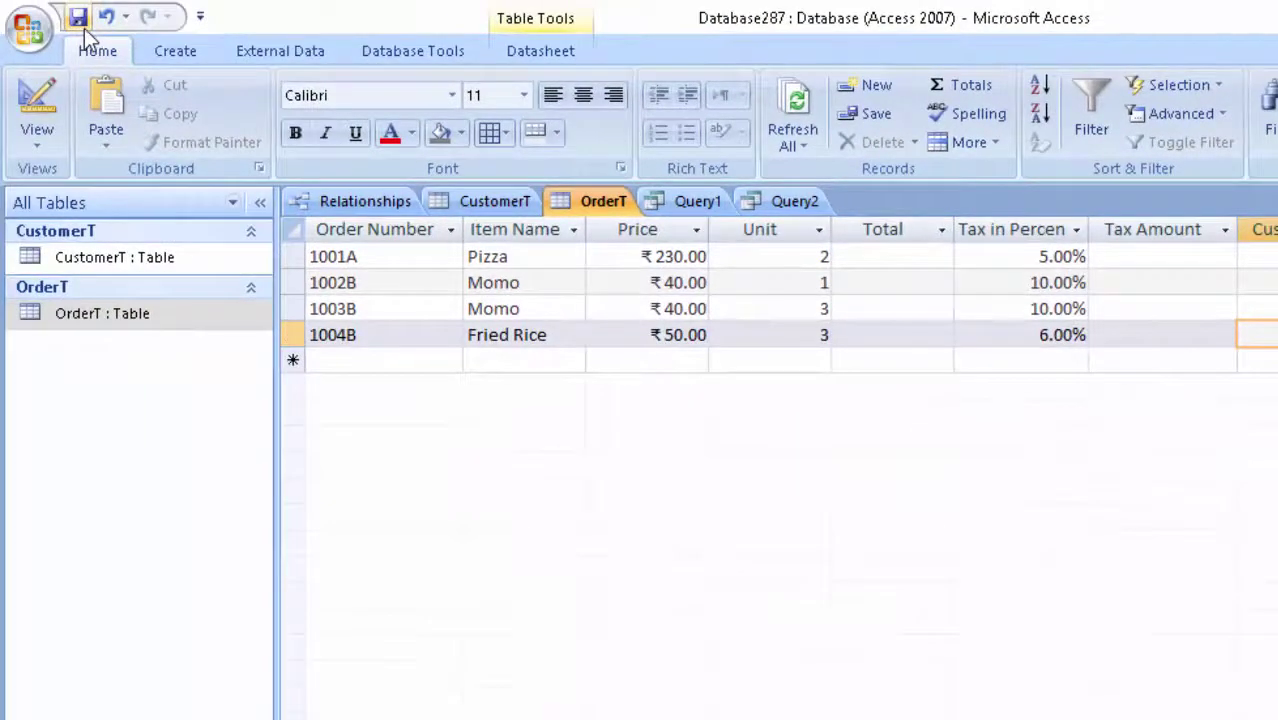
{"action": "left_click", "coordinate": [782, 95]}
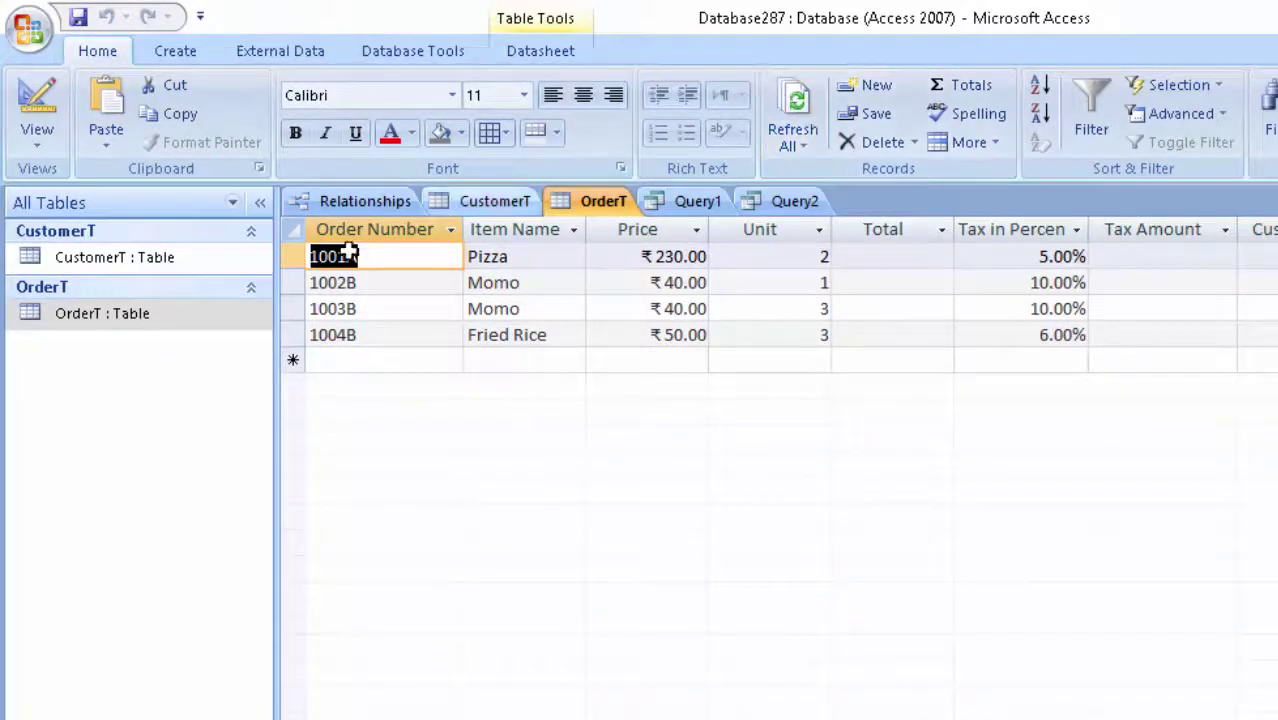
{"action": "left_click", "coordinate": [693, 198]}
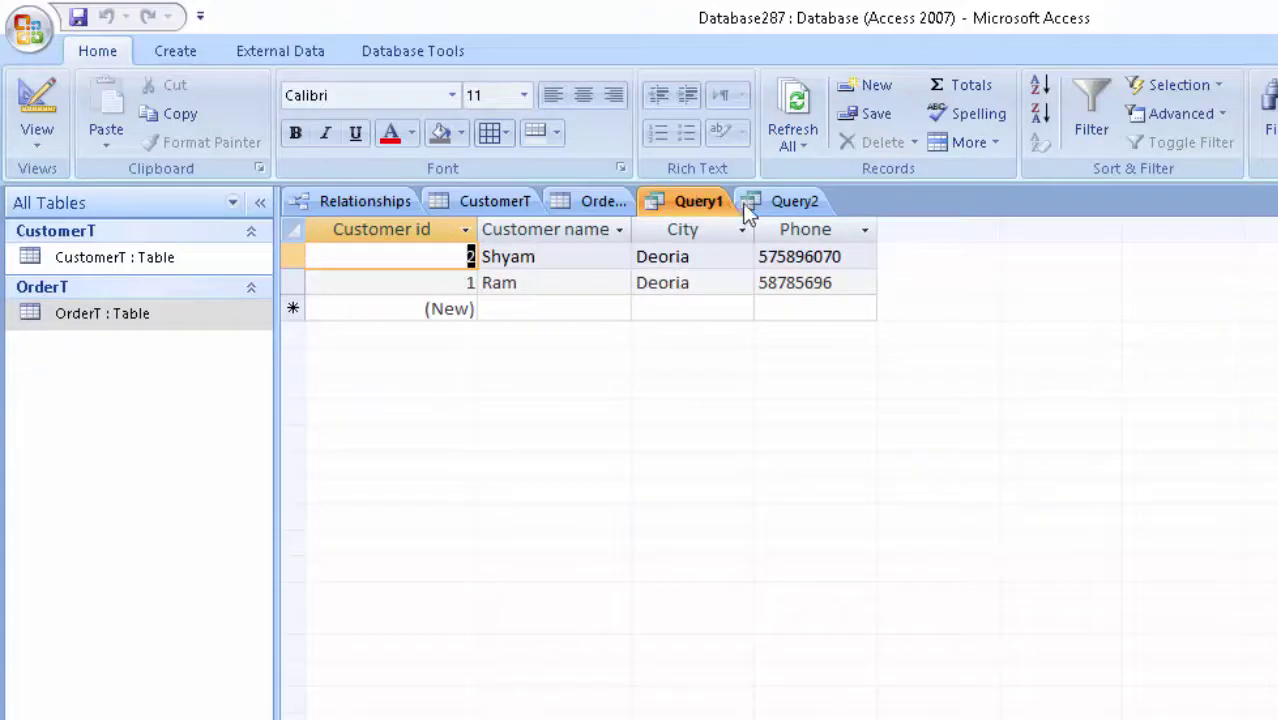
Refresh Query2 and sort its rows by Tax Amount, smallest to largest
{"action": "left_click", "coordinate": [768, 208]}
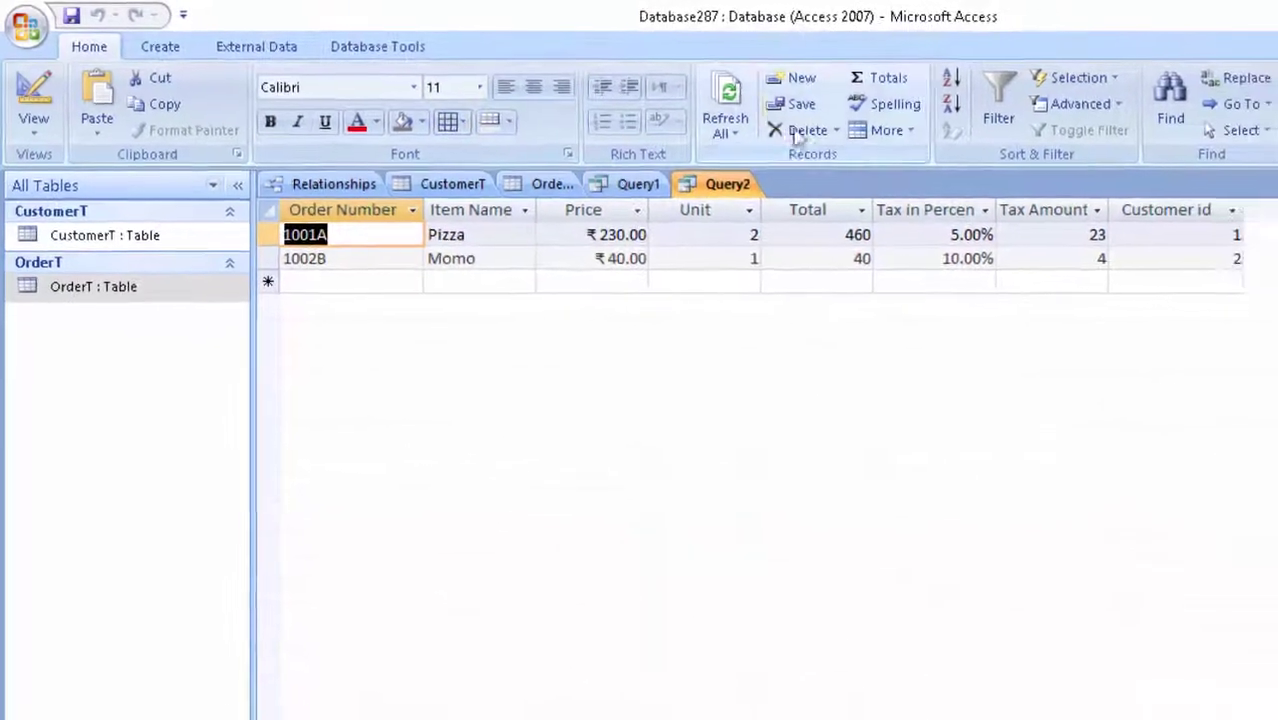
{"action": "left_click", "coordinate": [725, 110]}
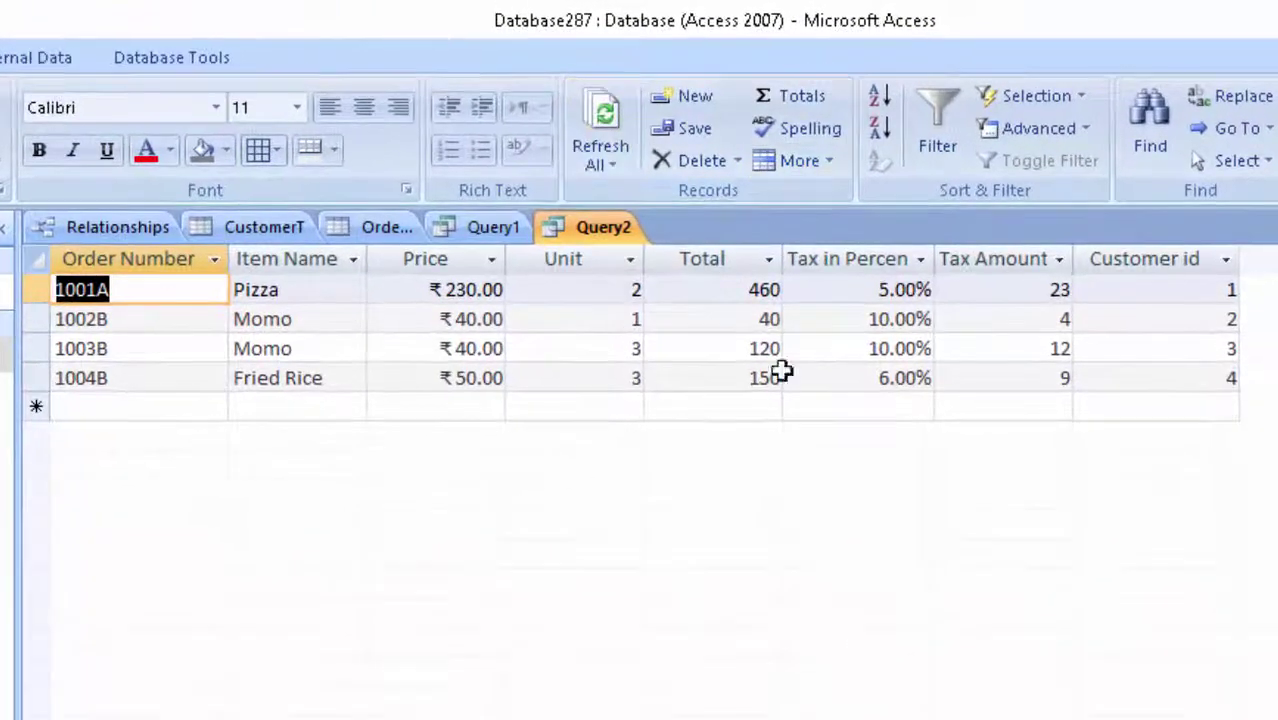
{"action": "left_click", "coordinate": [1059, 259]}
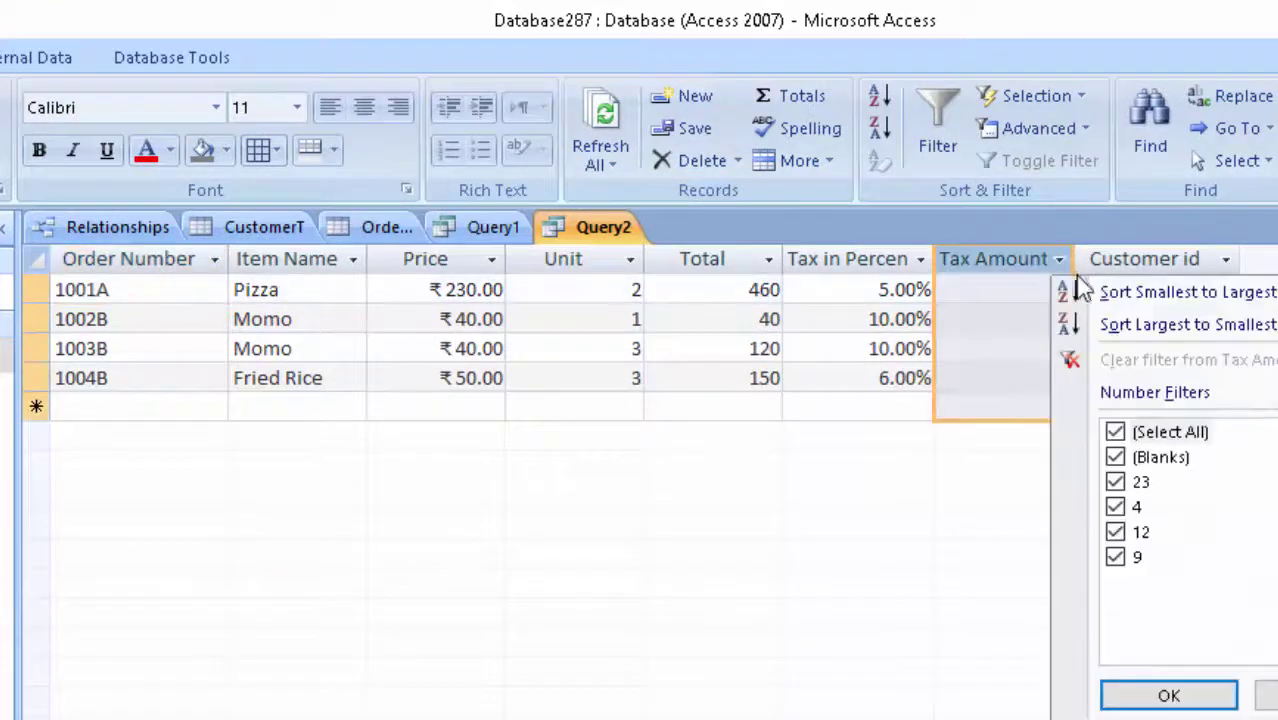
{"action": "left_click", "coordinate": [1085, 291]}
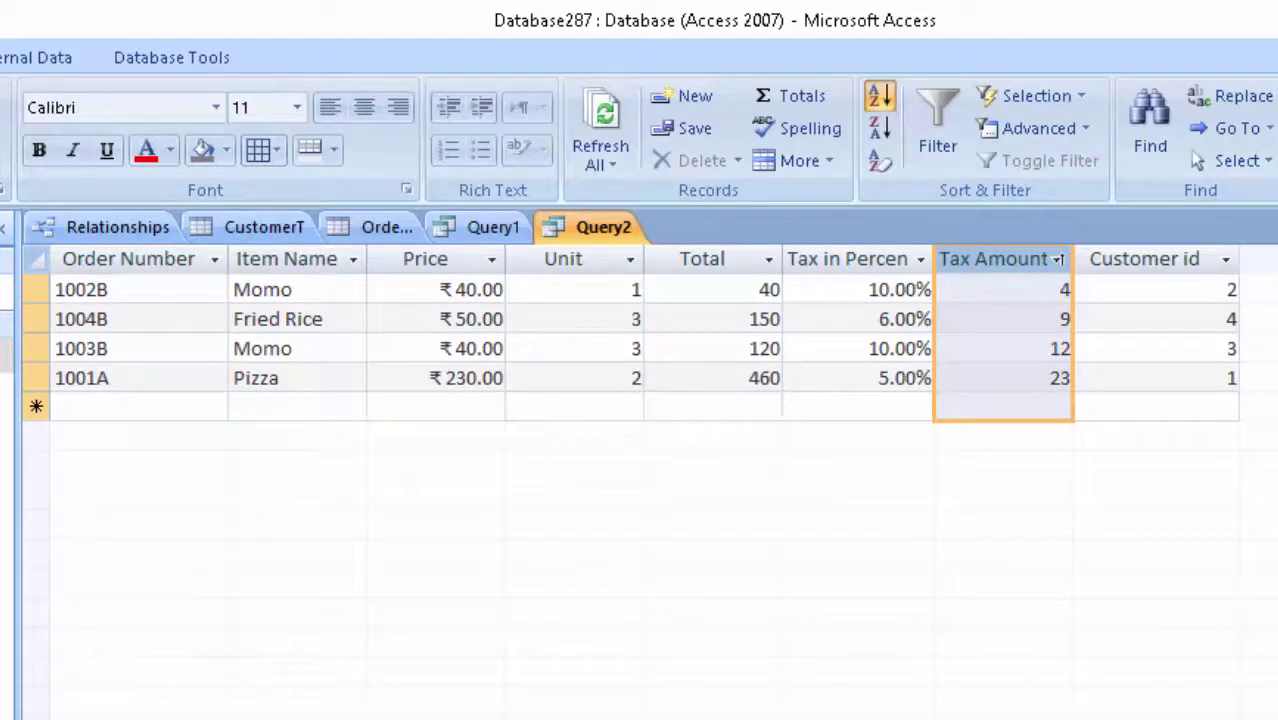
Start a new blank form in Form Design, saving the query as Query2
{"action": "left_click", "coordinate": [2, 57]}
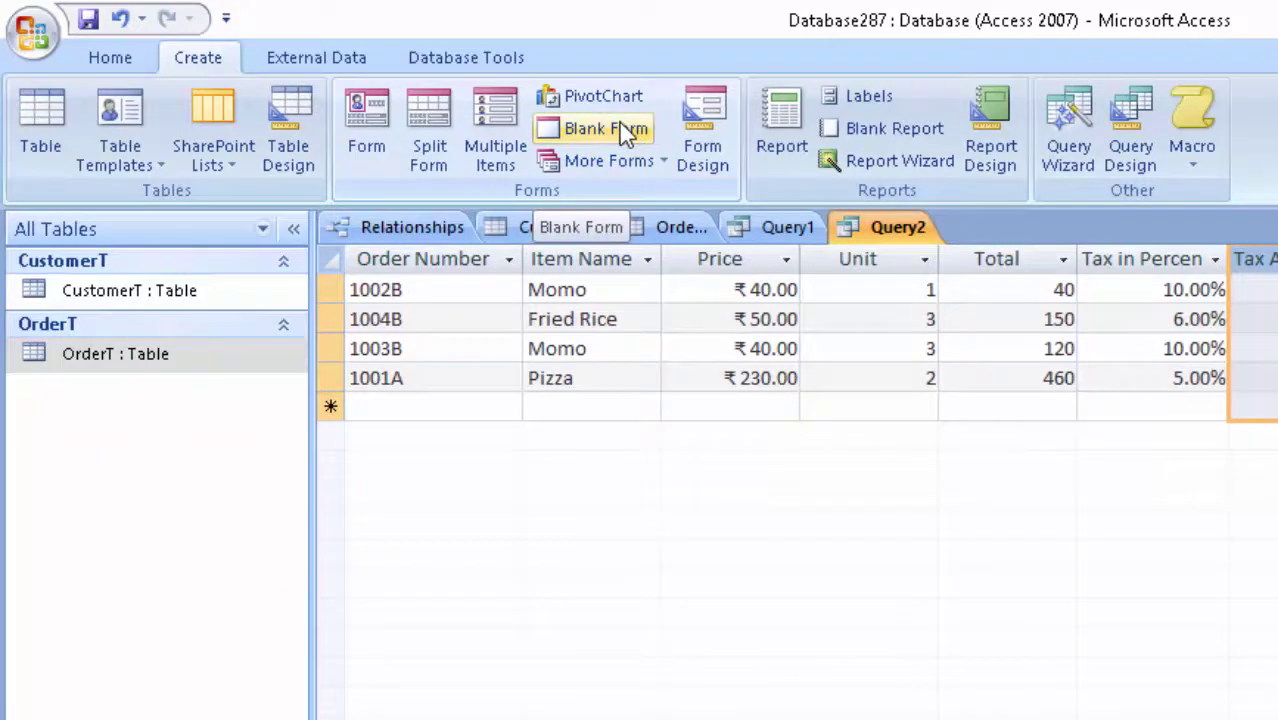
{"action": "left_click", "coordinate": [713, 113]}
{"action": "left_click", "coordinate": [900, 636]}
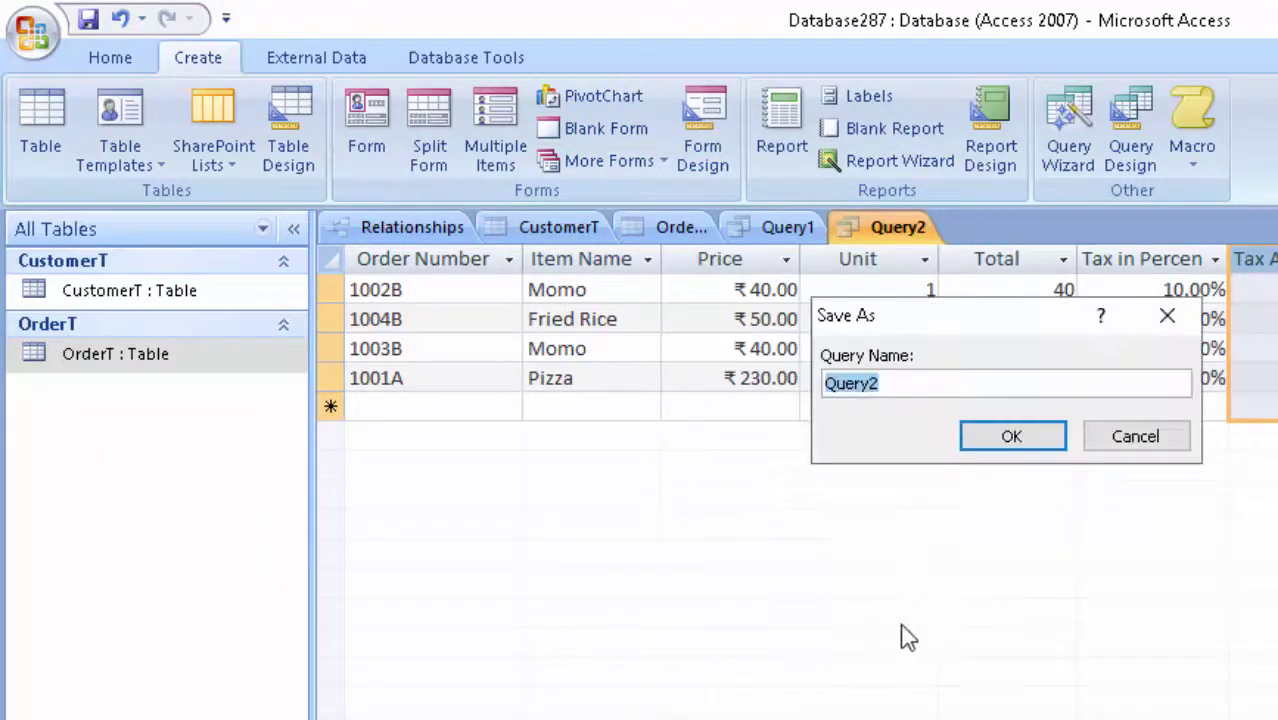
{"action": "left_click", "coordinate": [1010, 440]}
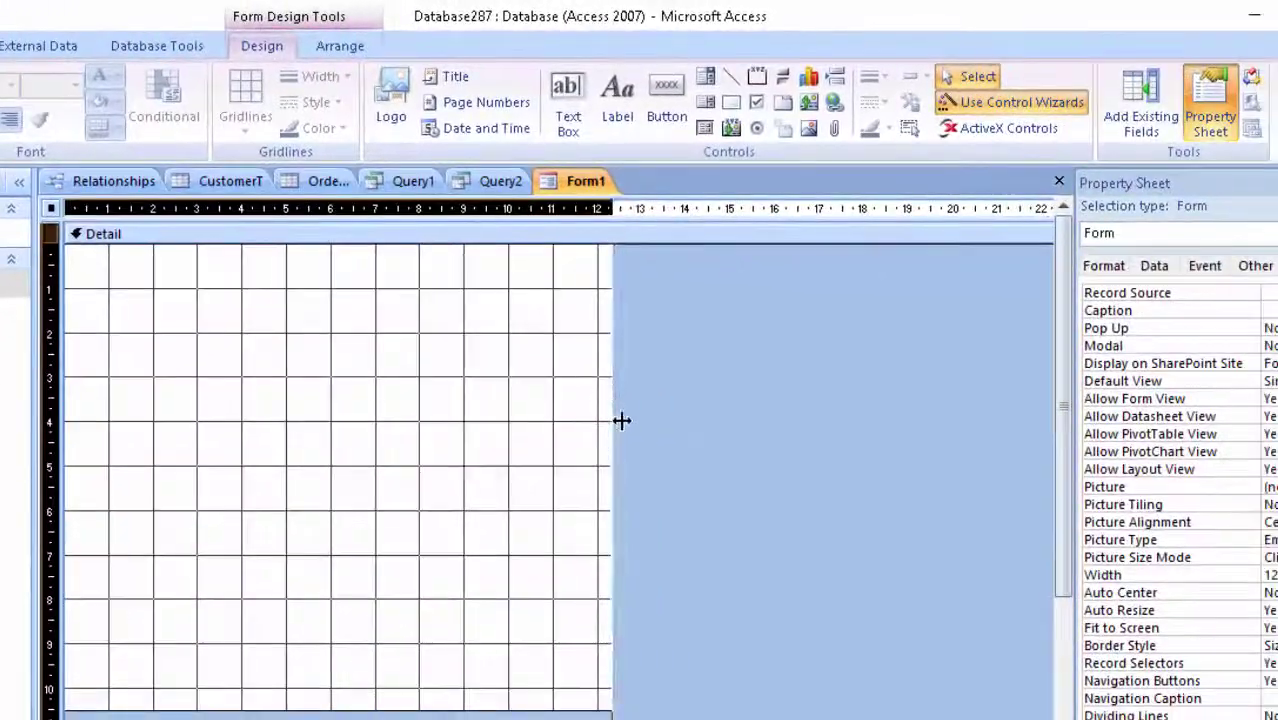
Widen Form1's design area and add CustomerT's Customer id, Customer name and City fields
{"action": "left_click_drag", "start_coordinate": [614, 420], "coordinate": [695, 536]}
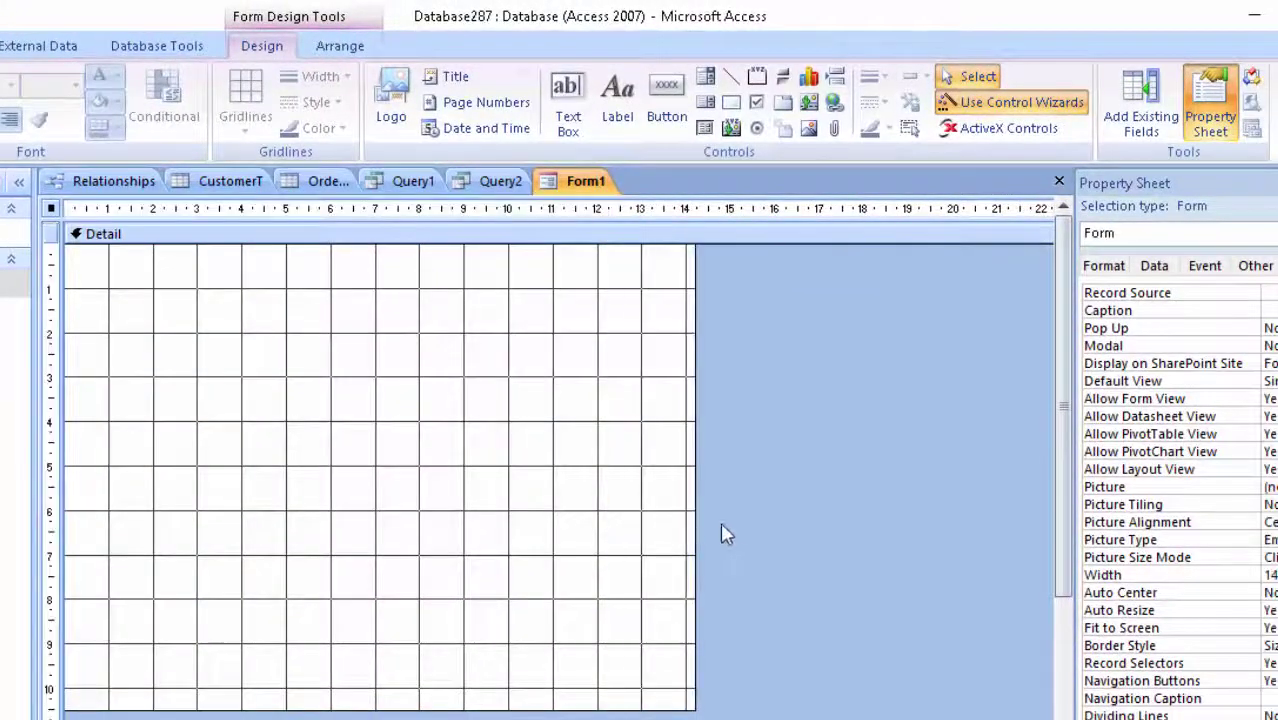
{"action": "left_click", "coordinate": [1140, 100]}
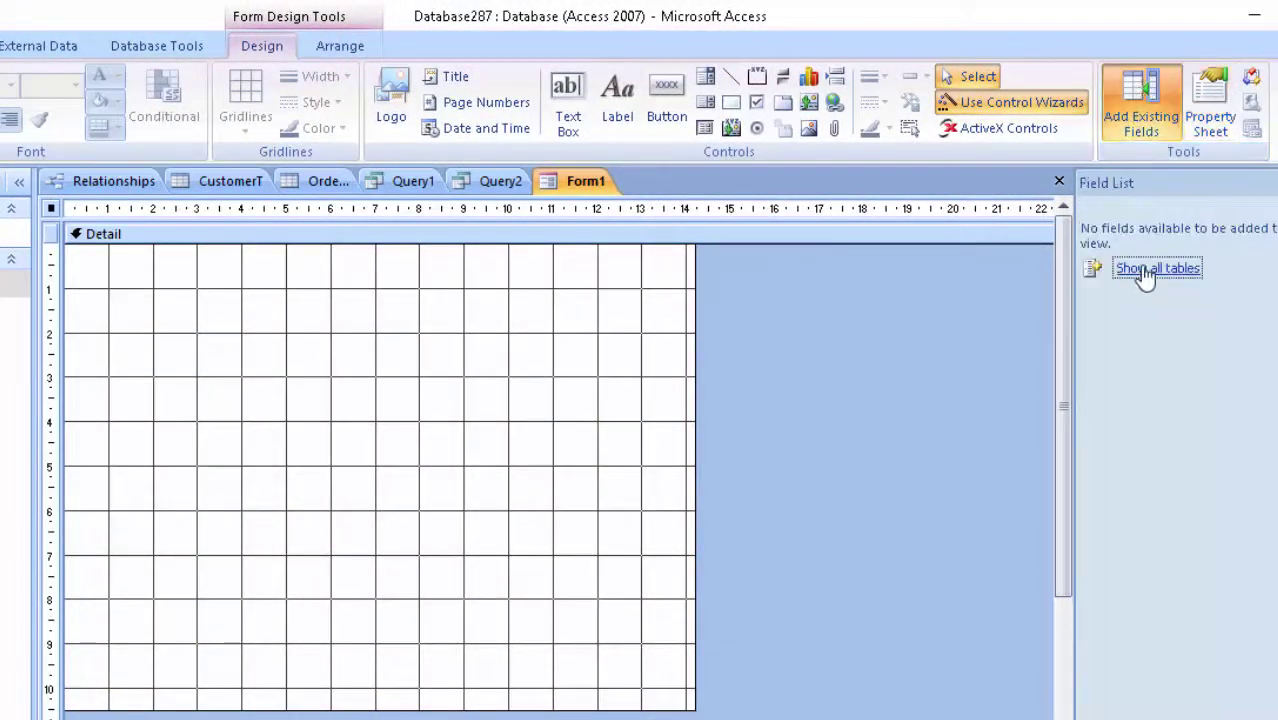
{"action": "left_click", "coordinate": [1150, 268]}
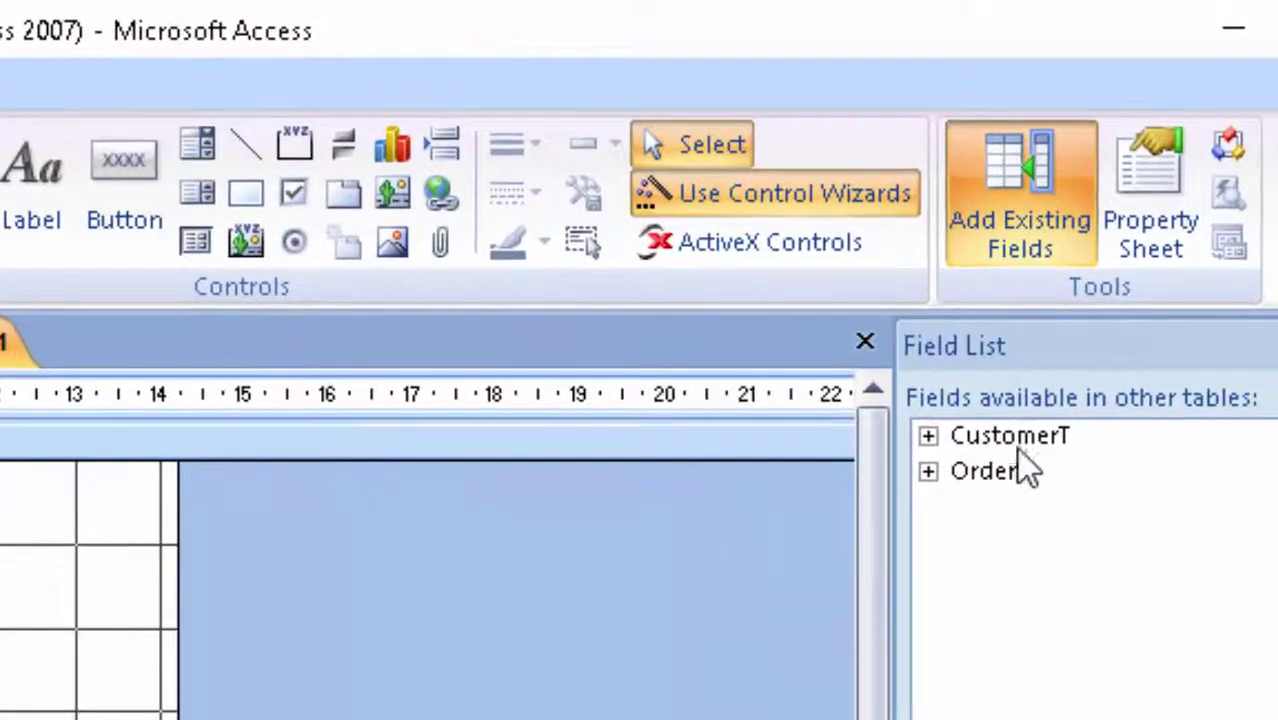
{"action": "double_click", "coordinate": [1016, 448]}
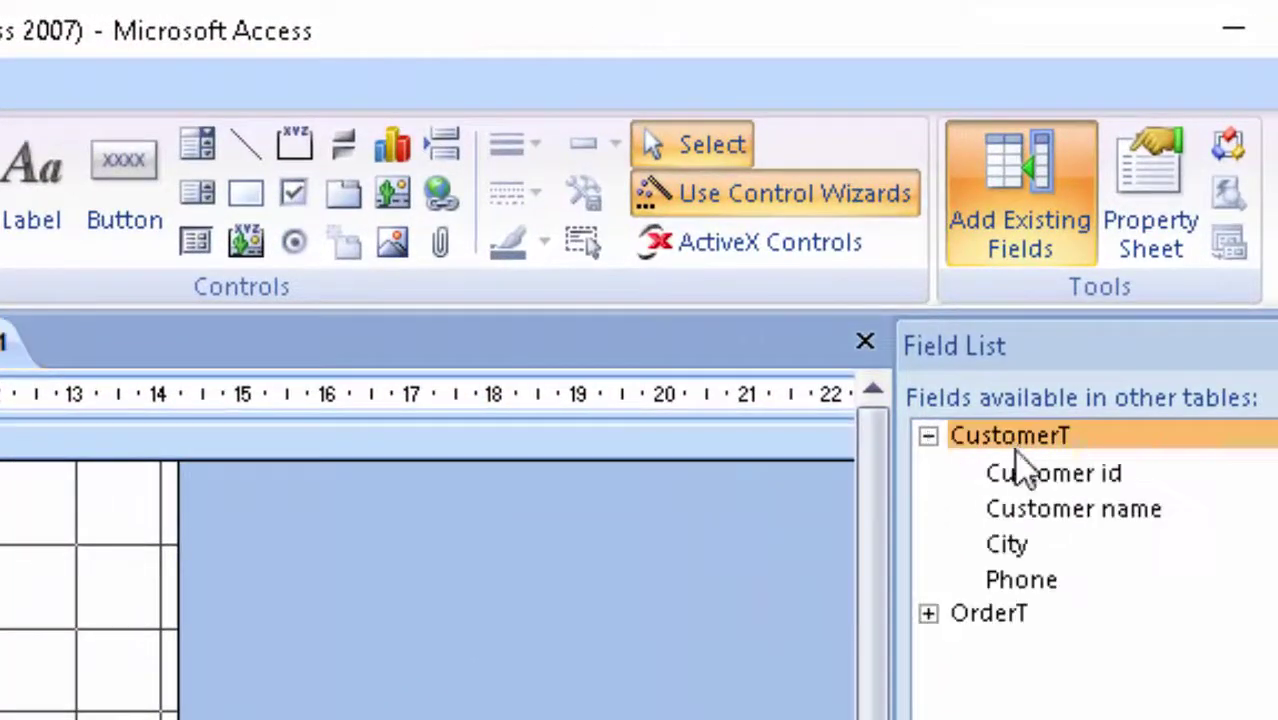
{"action": "double_click", "coordinate": [1062, 484]}
{"action": "left_click", "coordinate": [1062, 506]}
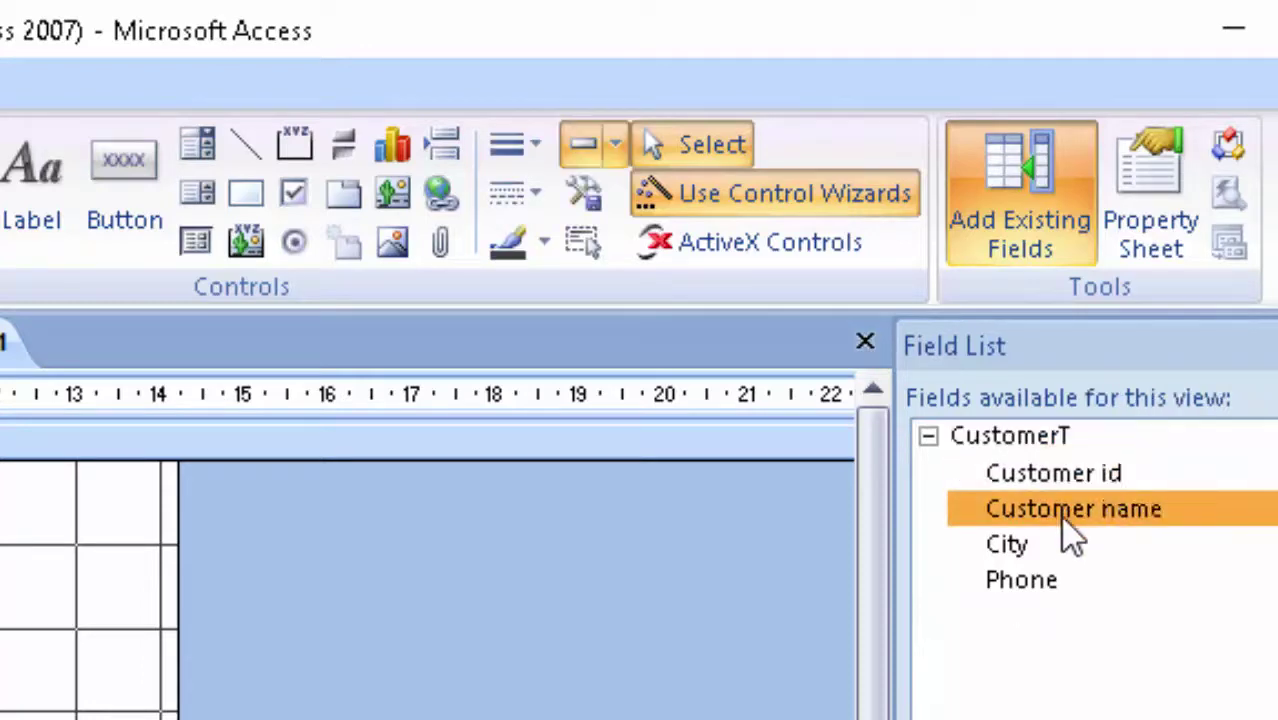
{"action": "left_click", "coordinate": [1043, 541]}
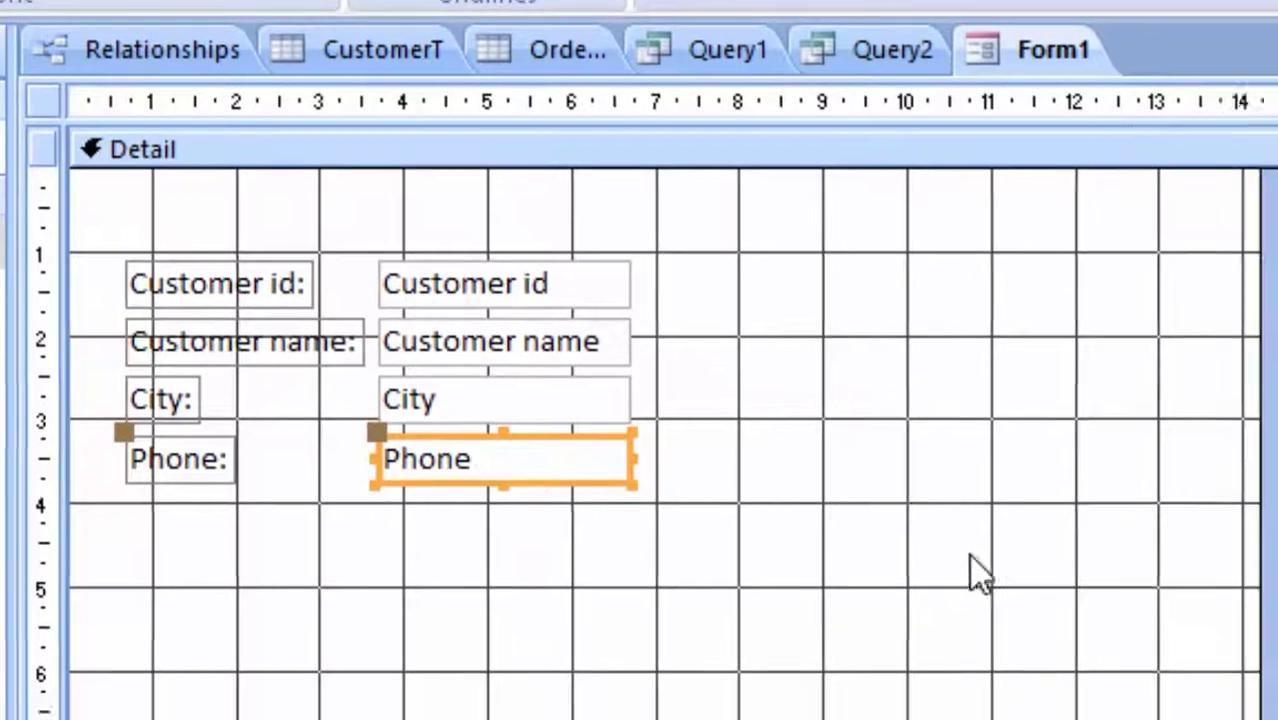
Add OrderT's fields from Order Number through Unit and Tax in Percent to Tax Amount
{"action": "double_click", "coordinate": [858, 526]}
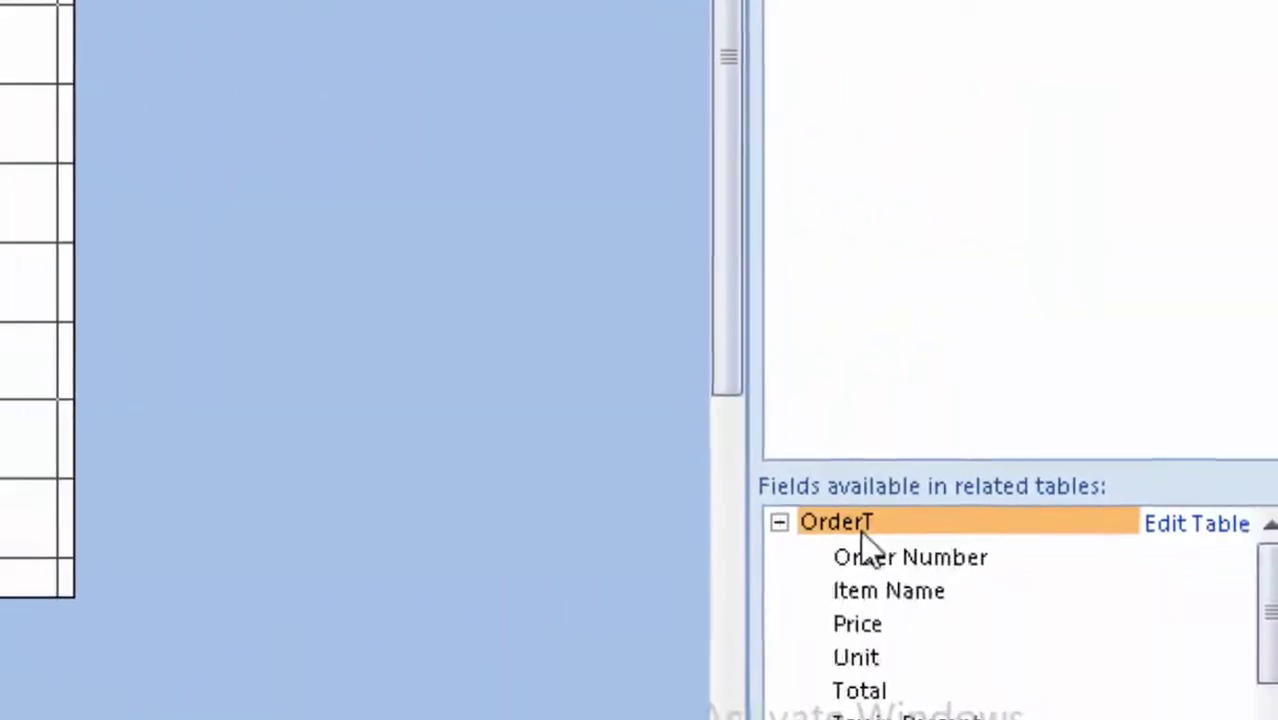
{"action": "left_click", "coordinate": [890, 557]}
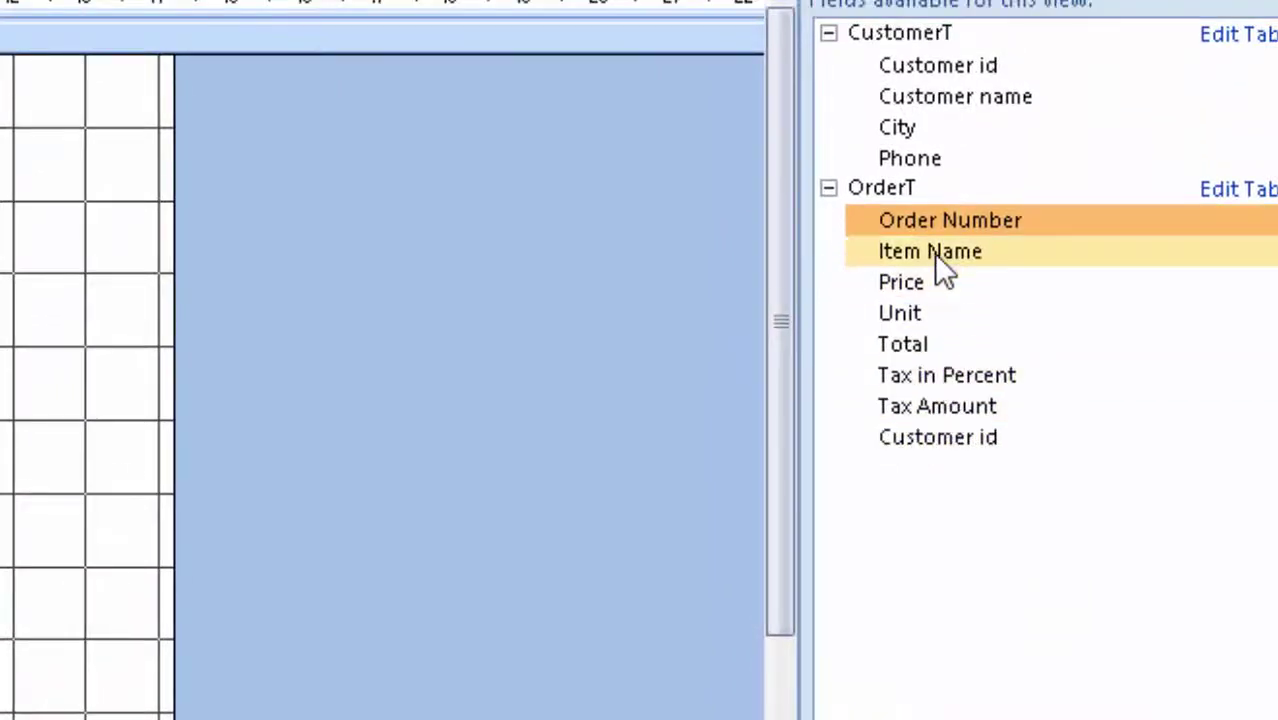
{"action": "left_click", "coordinate": [934, 253]}
{"action": "left_click", "coordinate": [903, 286]}
{"action": "left_click", "coordinate": [903, 307]}
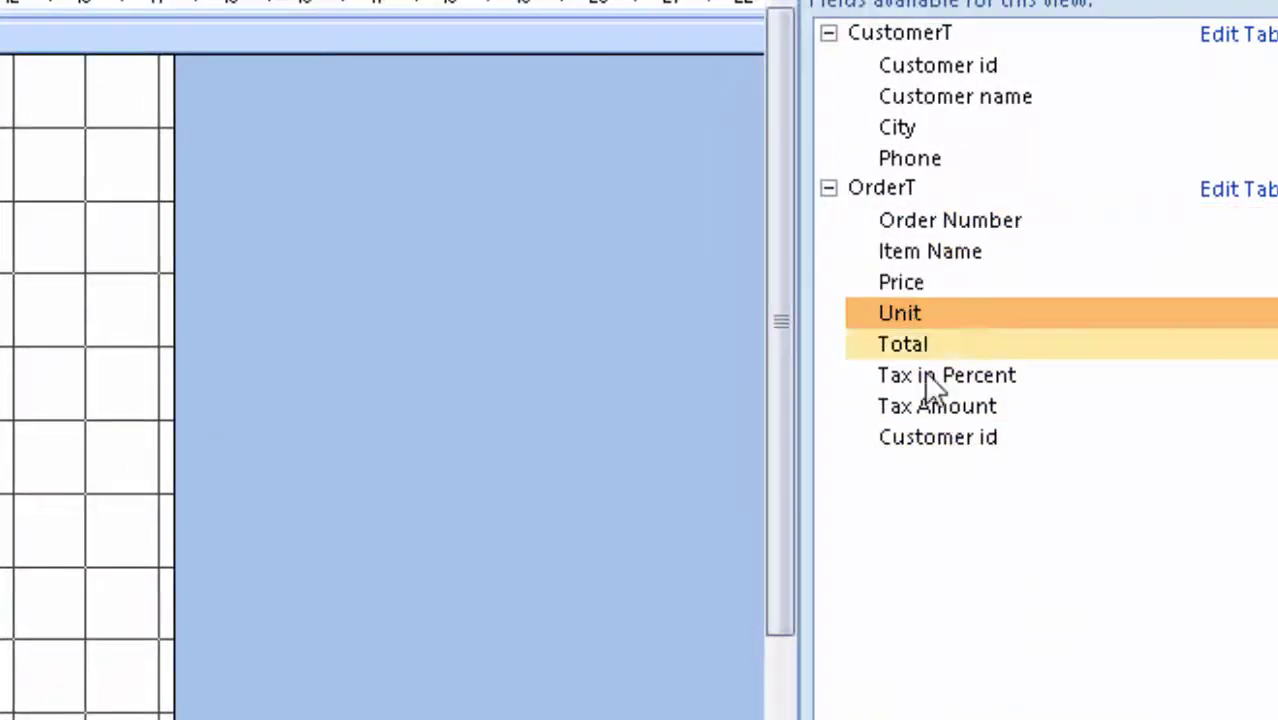
{"action": "left_click", "coordinate": [920, 343]}
{"action": "left_click", "coordinate": [950, 376]}
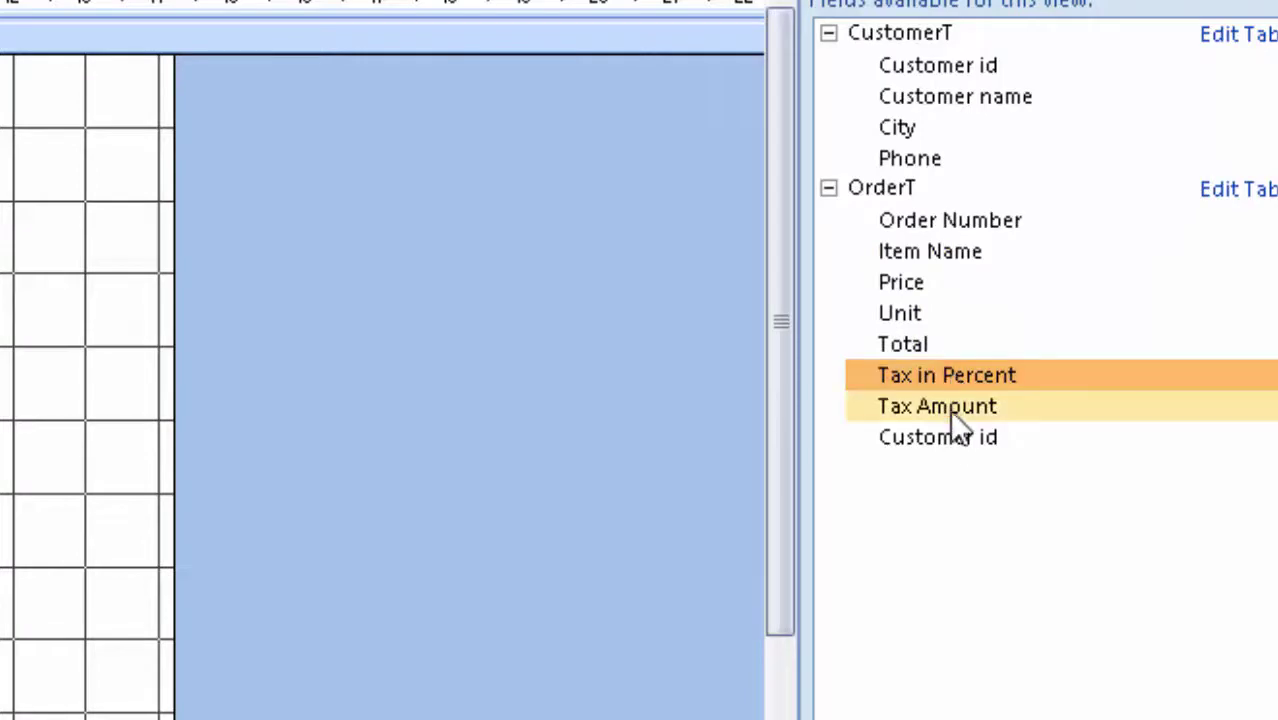
{"action": "double_click", "coordinate": [950, 405]}
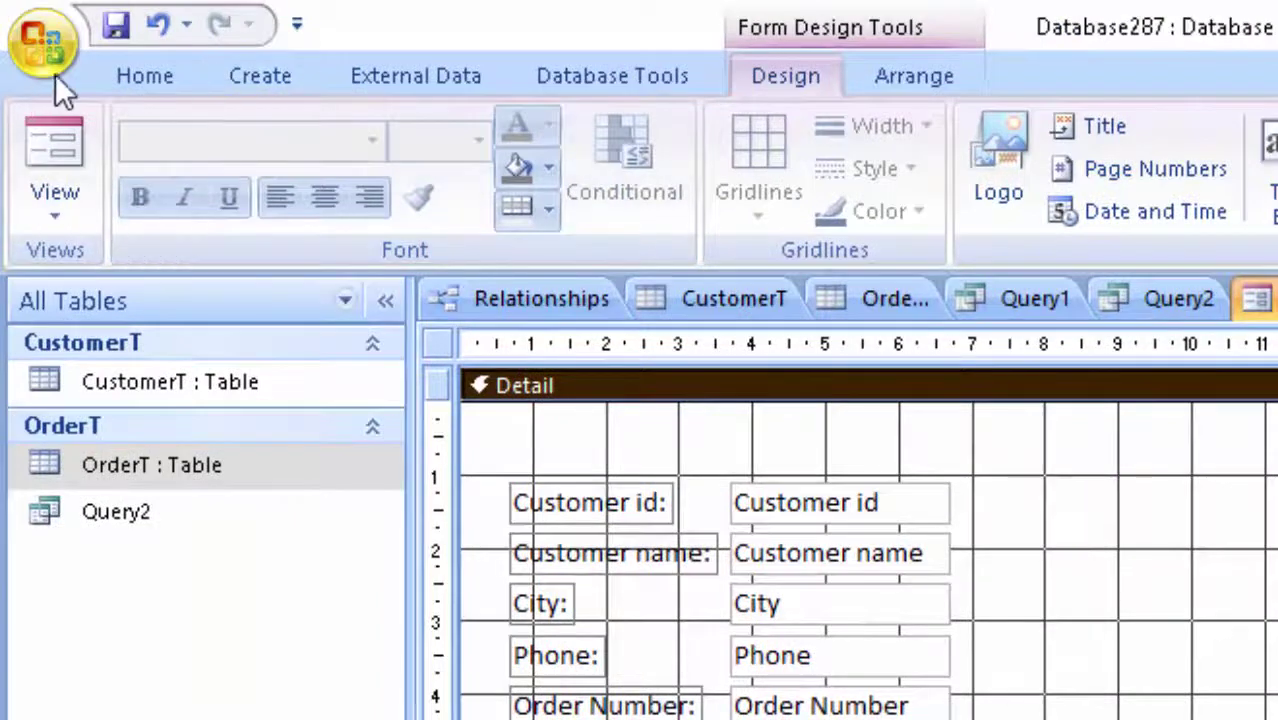
Fill Form1's Detail section with a peach background colour
{"action": "left_click", "coordinate": [128, 76]}
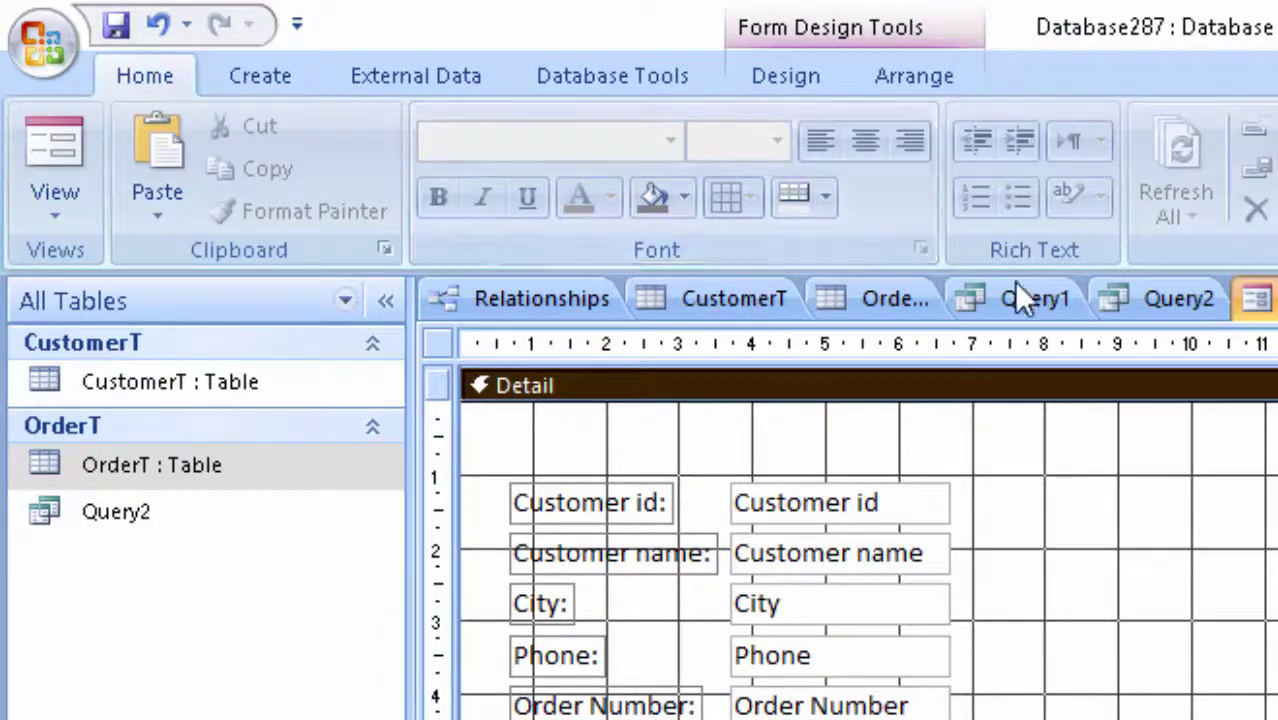
{"action": "left_click", "coordinate": [684, 197]}
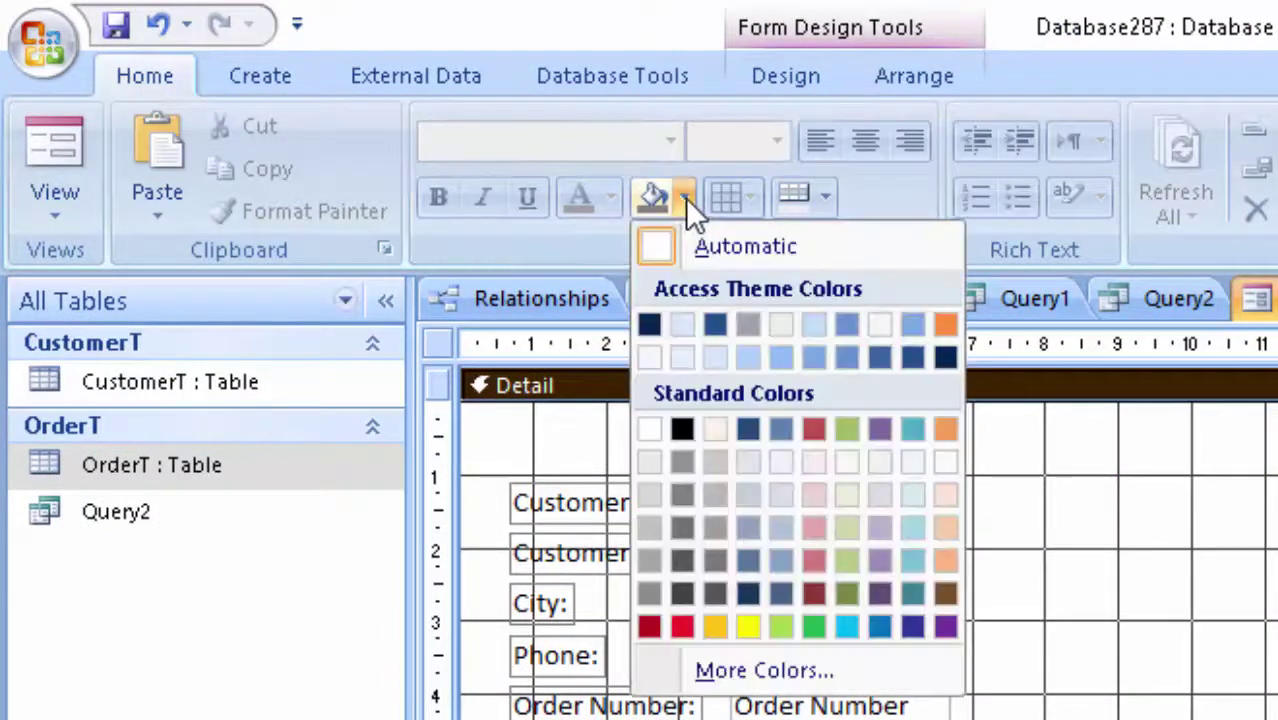
{"action": "left_click", "coordinate": [946, 520]}
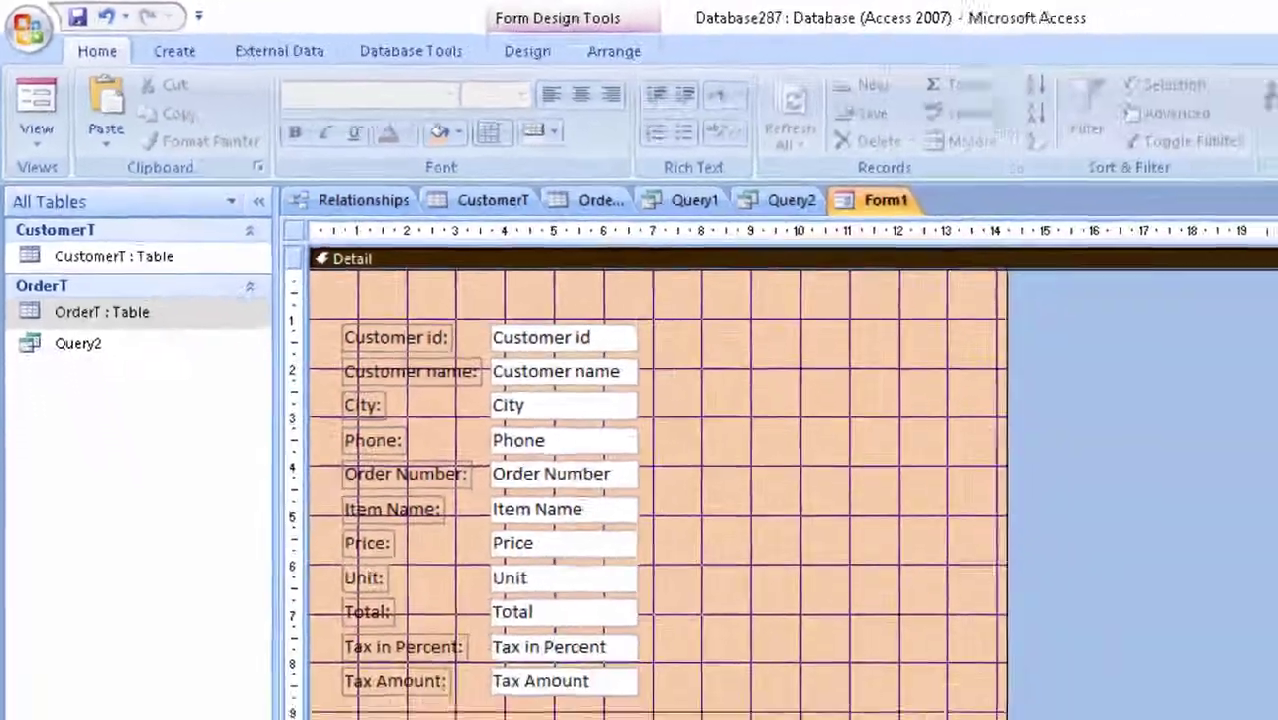
Make all of Form1's labels and field boxes bold
{"action": "left_click_drag", "start_coordinate": [535, 665], "coordinate": [300, 280]}
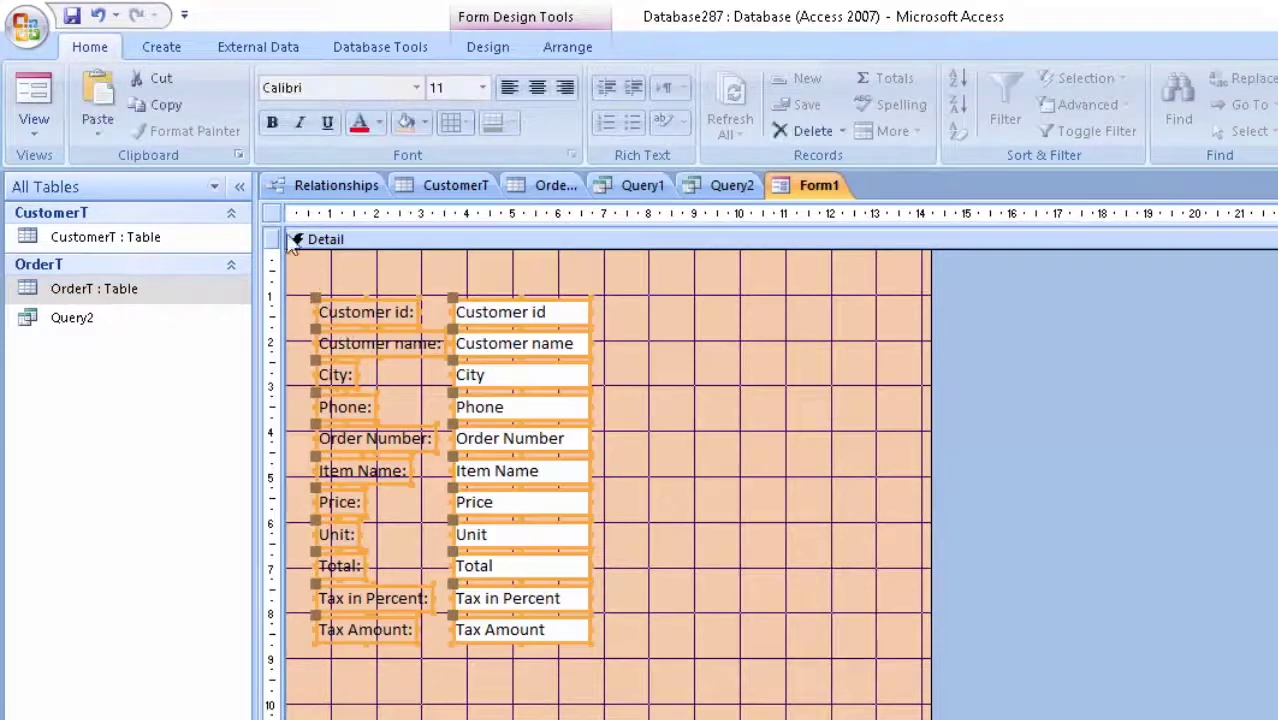
{"action": "left_click", "coordinate": [273, 125]}
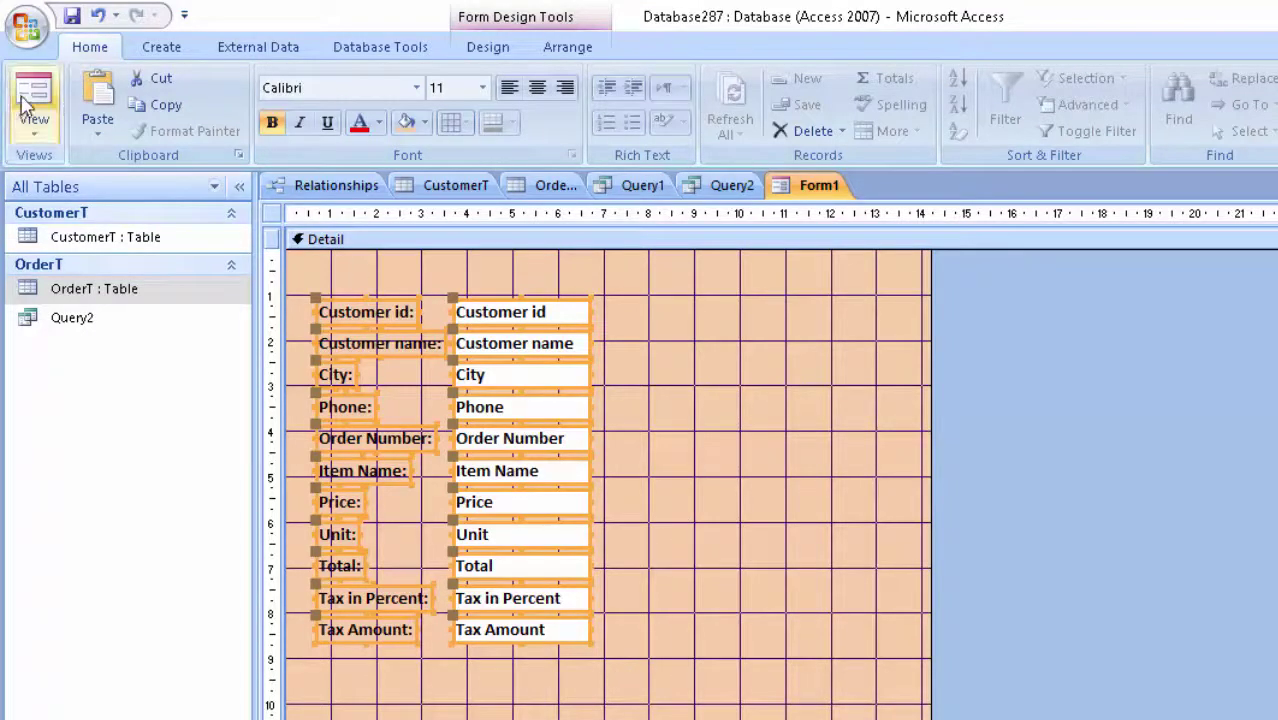
{"action": "left_click", "coordinate": [560, 716]}
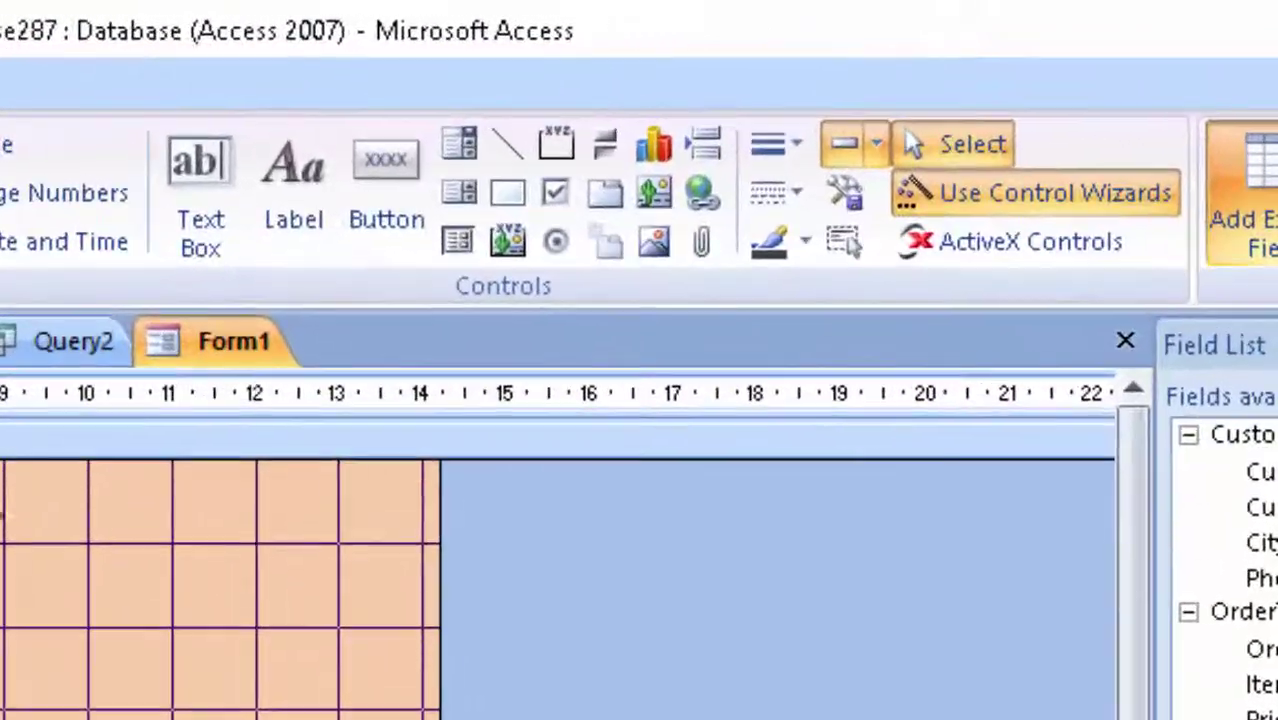
Add a text-labelled Go To Next Record button below the Tax Amount field
{"action": "left_click", "coordinate": [416, 180]}
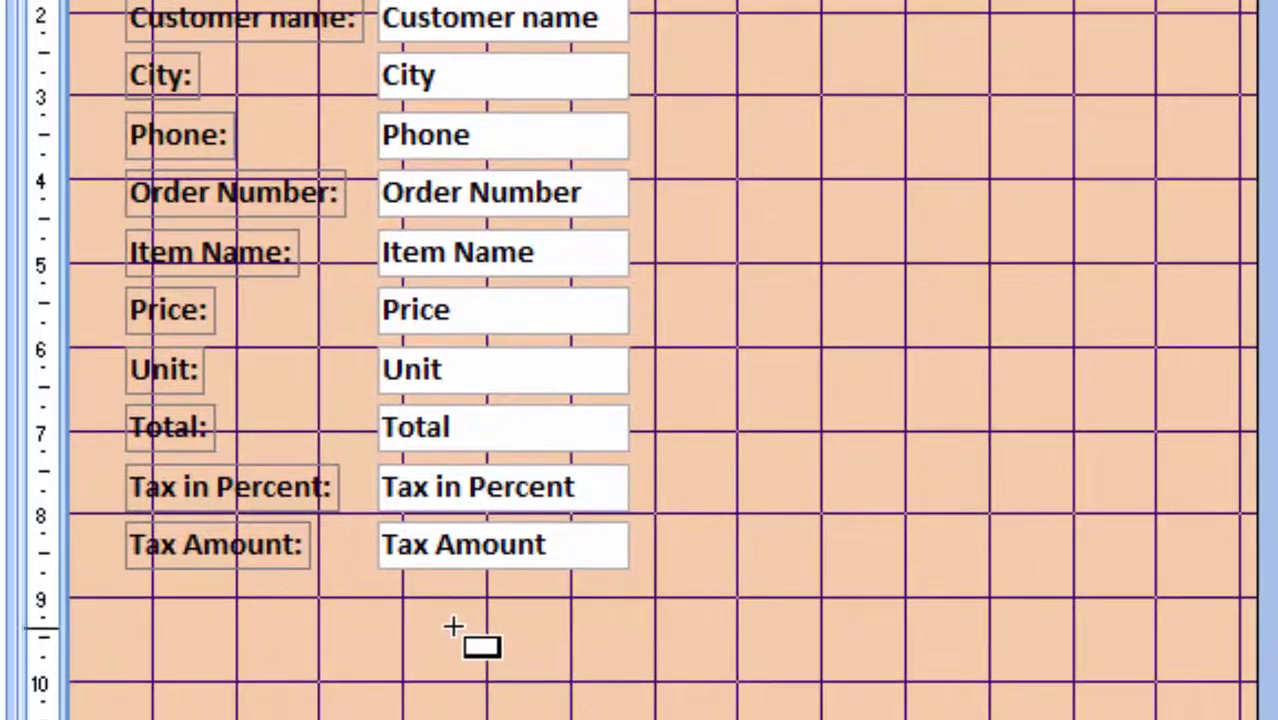
{"action": "left_click_drag", "start_coordinate": [451, 627], "coordinate": [647, 694]}
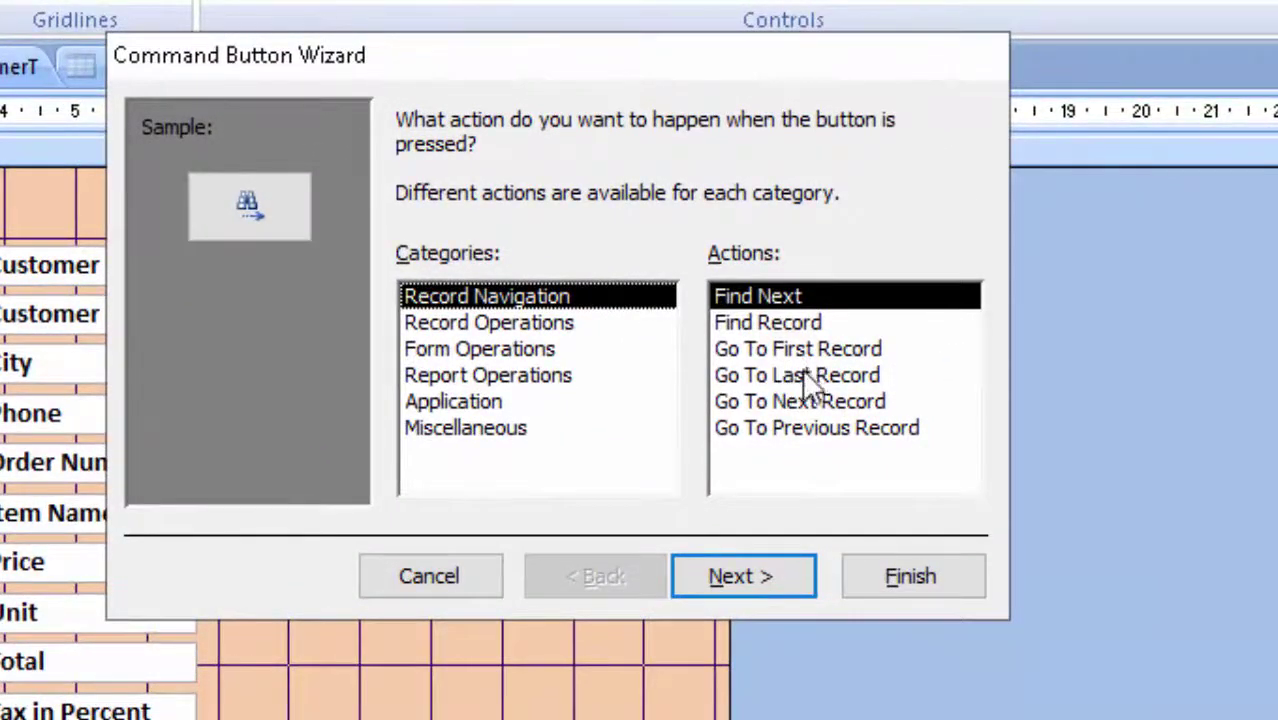
{"action": "left_click", "coordinate": [815, 402]}
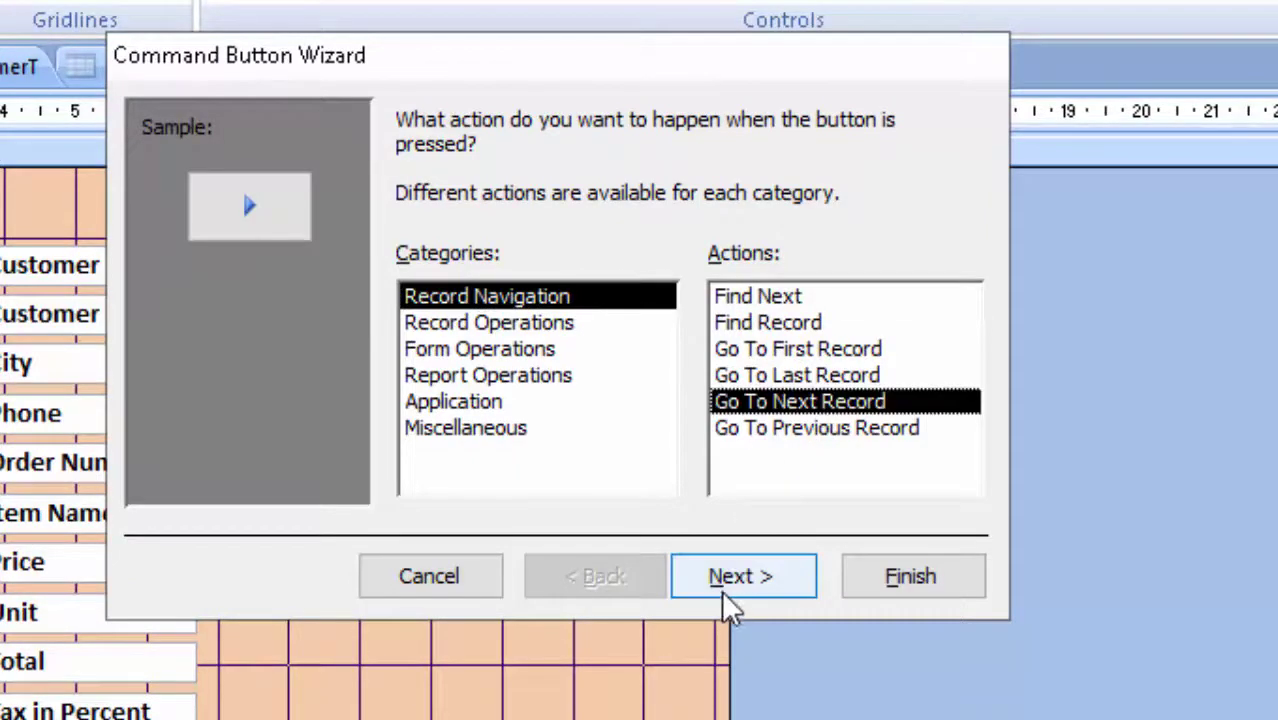
{"action": "left_click", "coordinate": [738, 568]}
{"action": "left_click", "coordinate": [409, 272]}
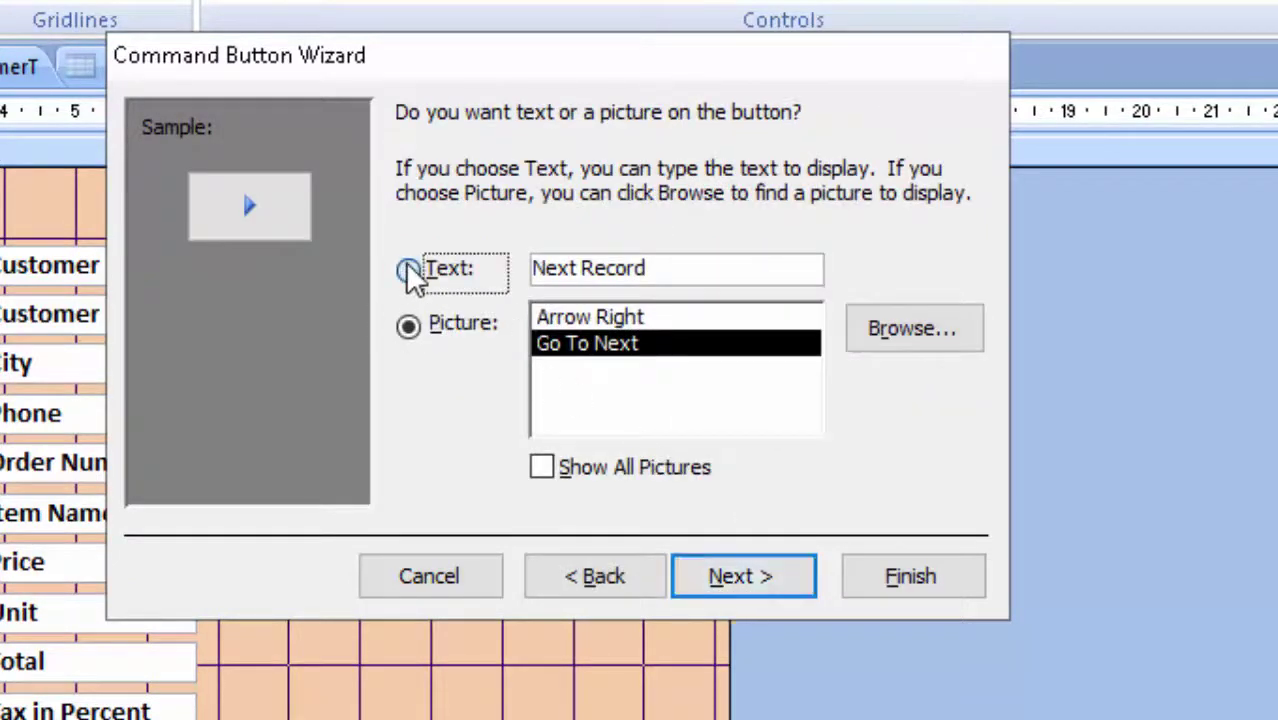
{"action": "left_click", "coordinate": [720, 582]}
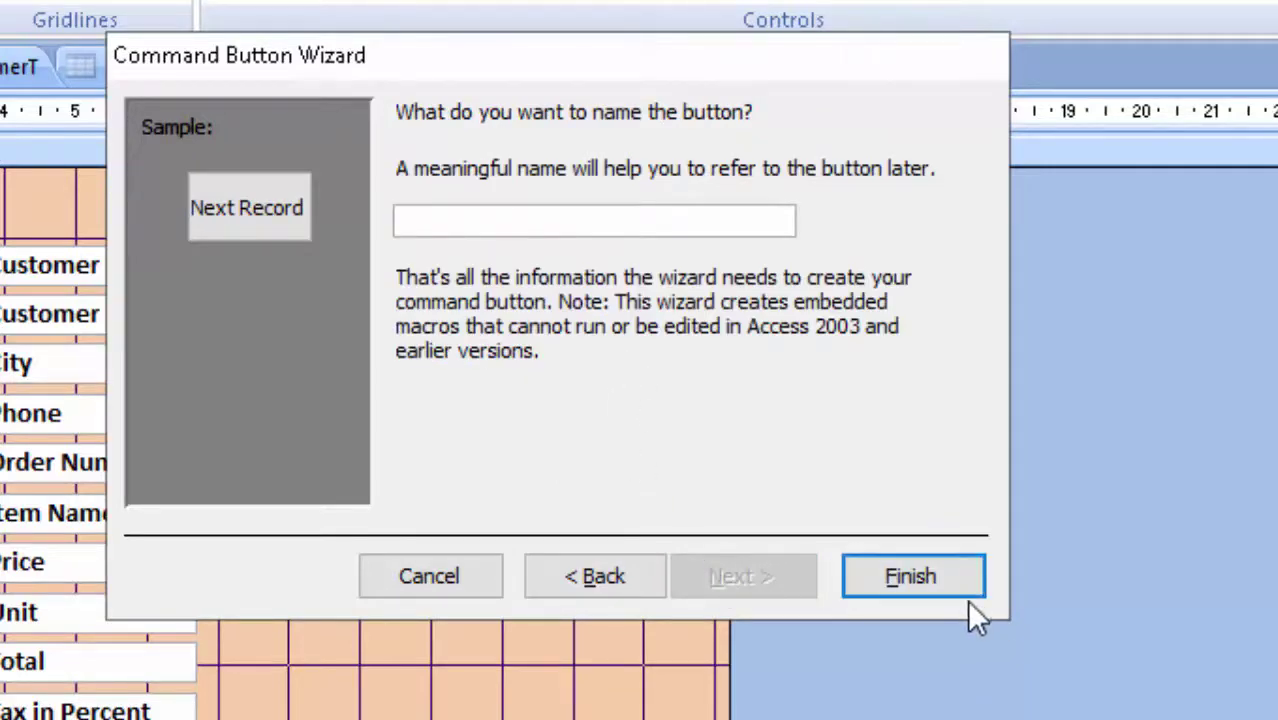
{"action": "left_click", "coordinate": [938, 580]}
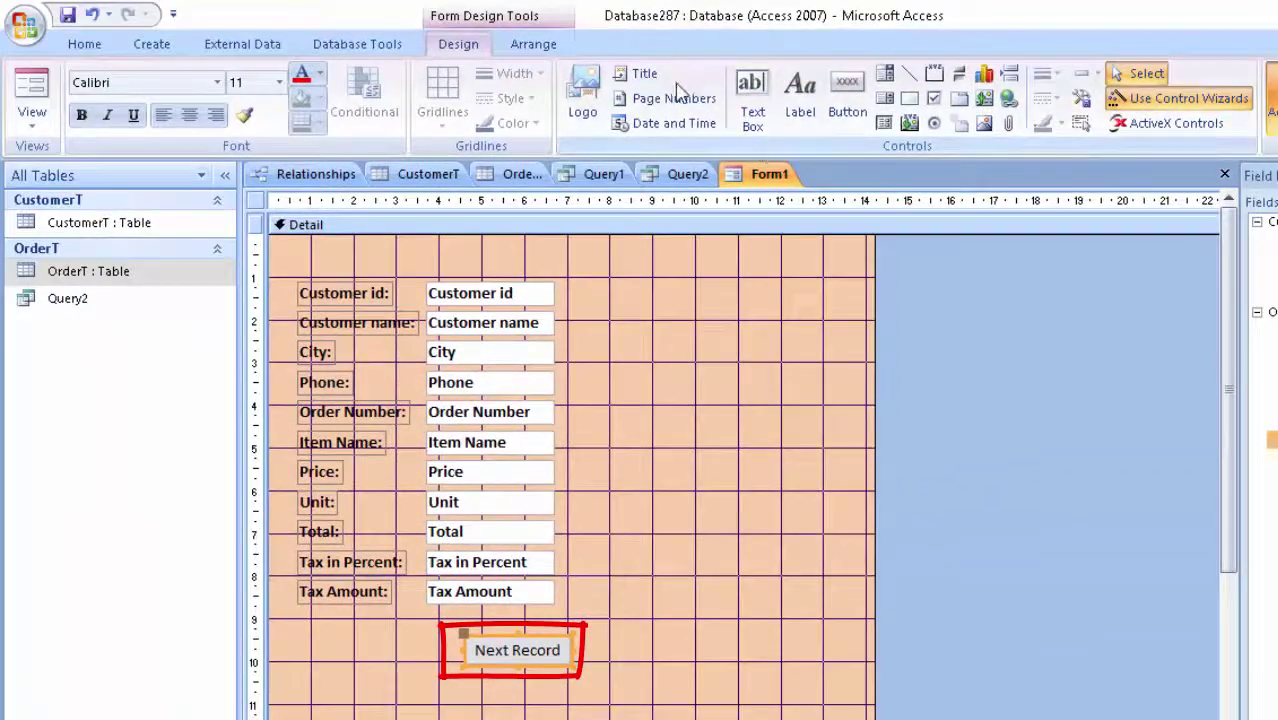
Add a text-labelled Go To Previous Record button left of Next Record
{"action": "left_click", "coordinate": [832, 92]}
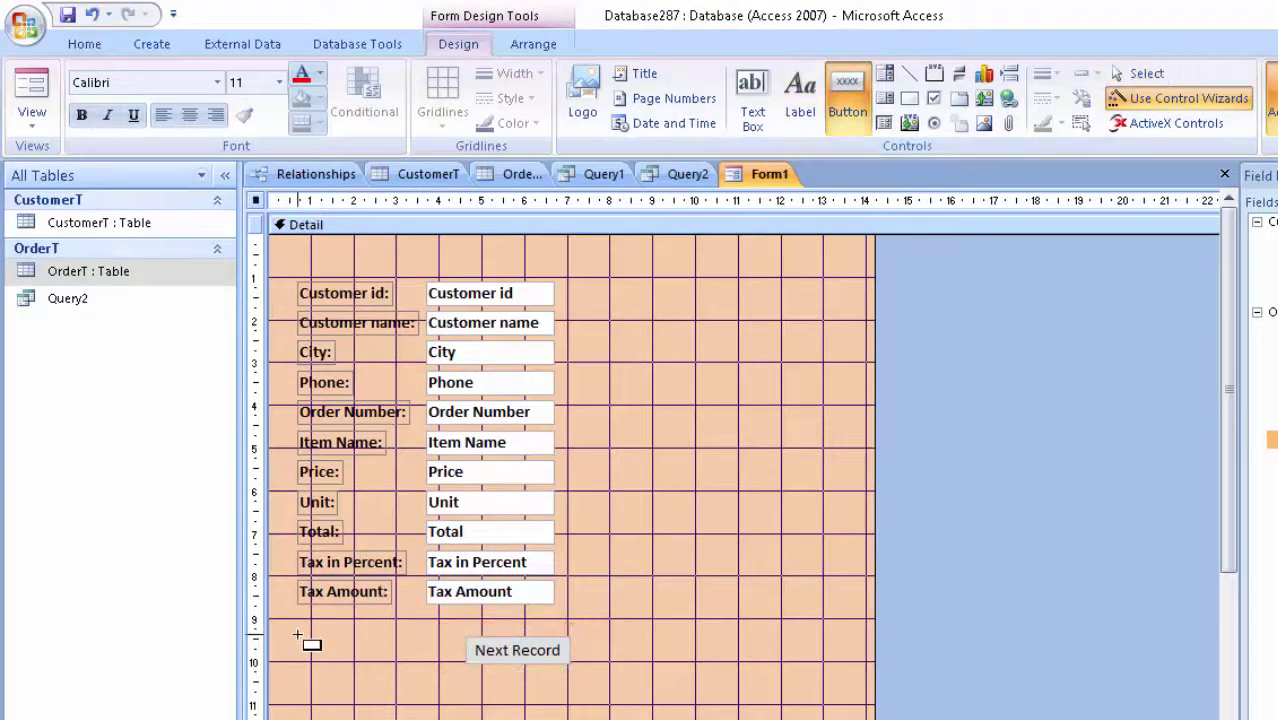
{"action": "left_click_drag", "start_coordinate": [338, 666], "coordinate": [400, 665]}
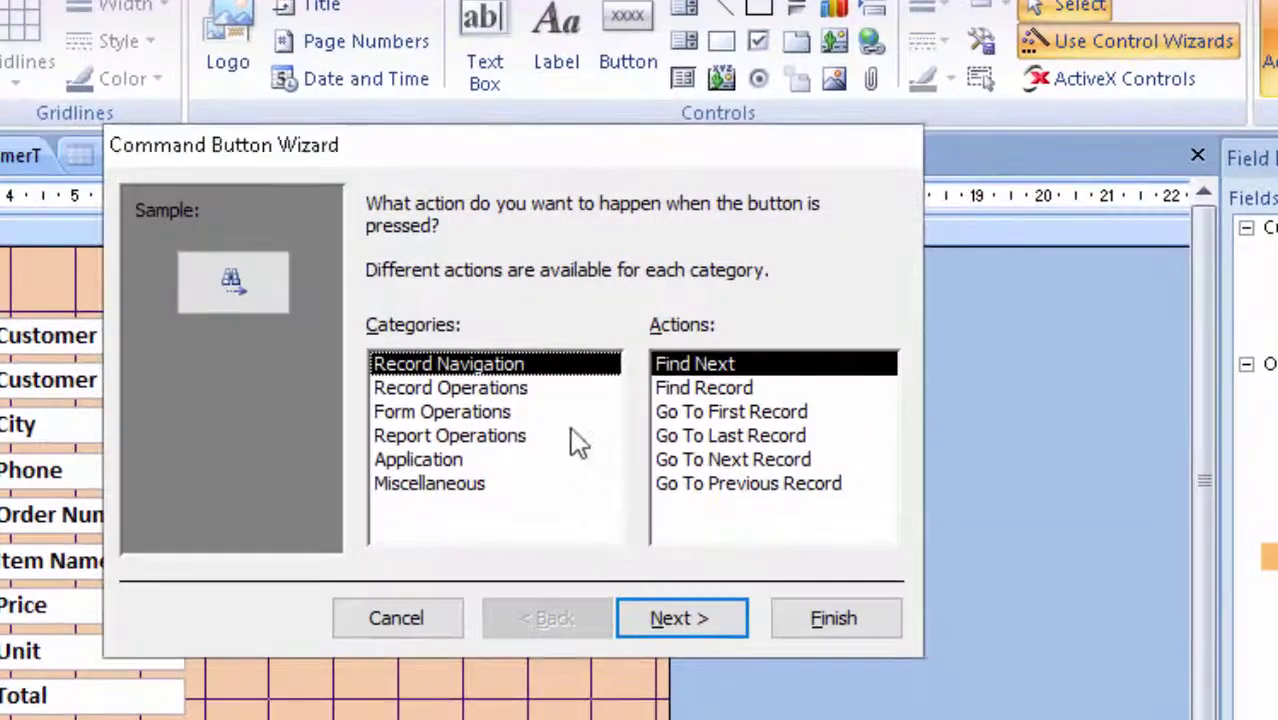
{"action": "left_click", "coordinate": [758, 488]}
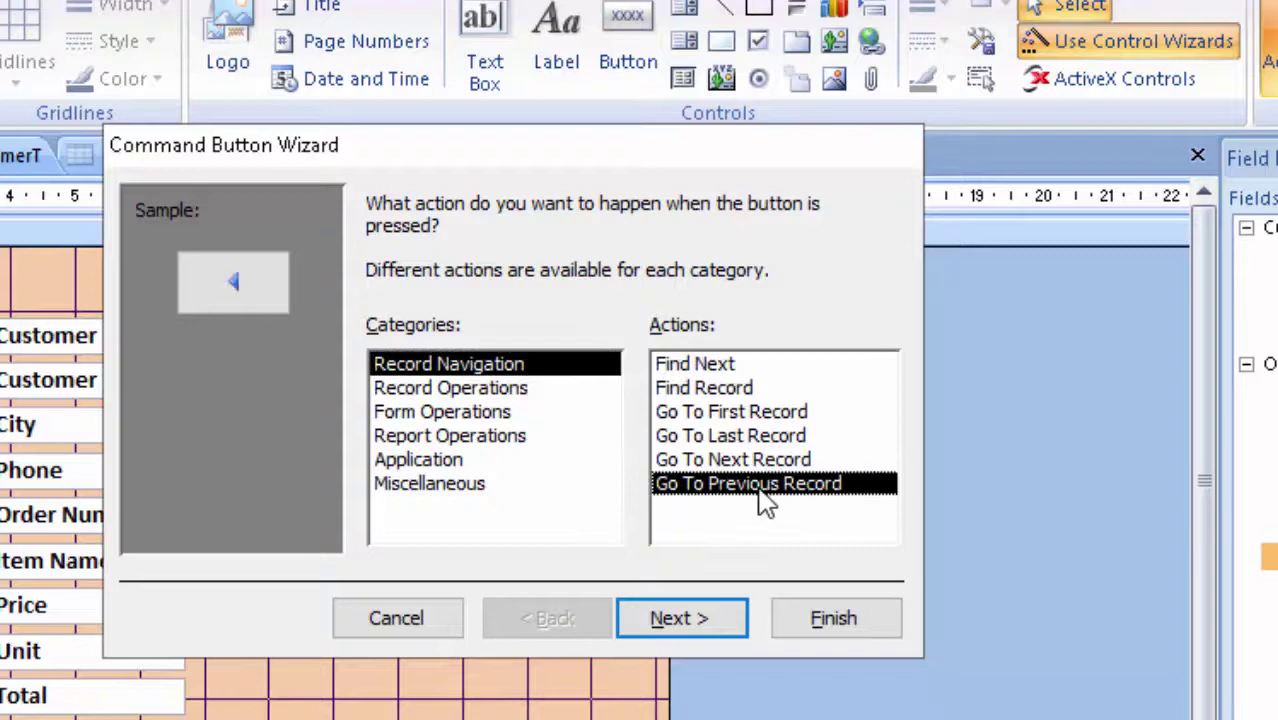
{"action": "left_click", "coordinate": [684, 628]}
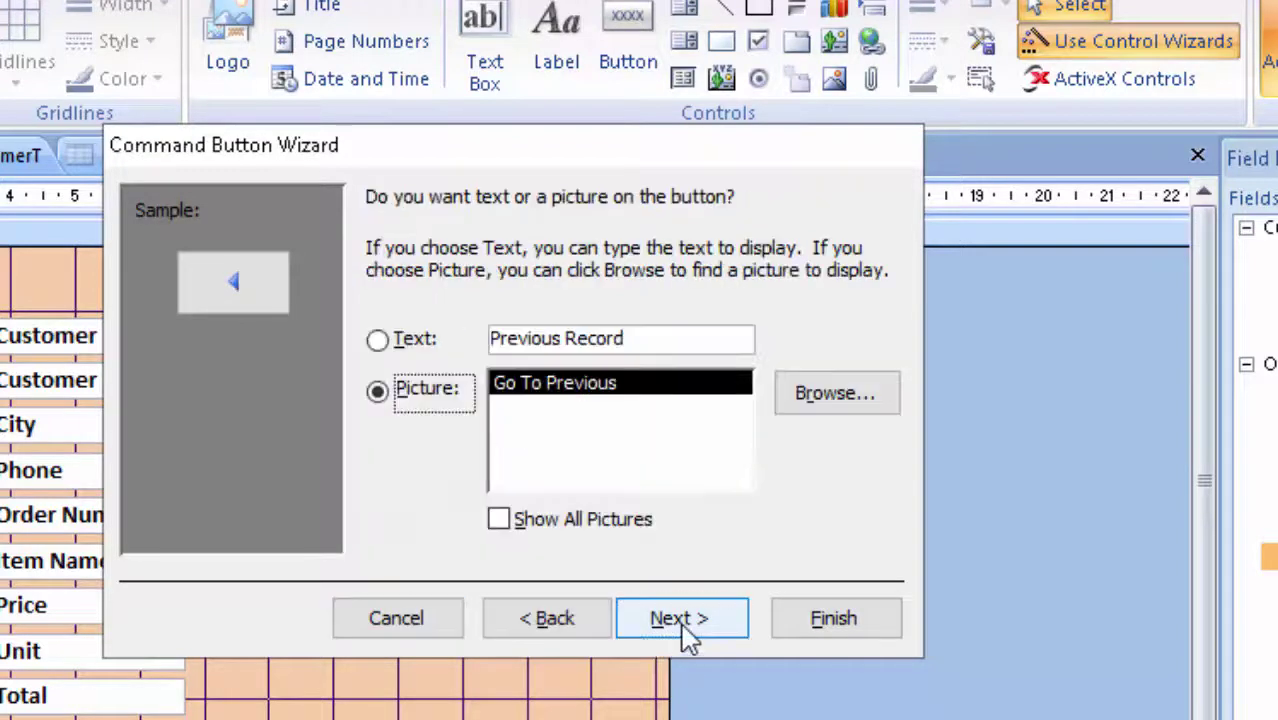
{"action": "left_click", "coordinate": [431, 339]}
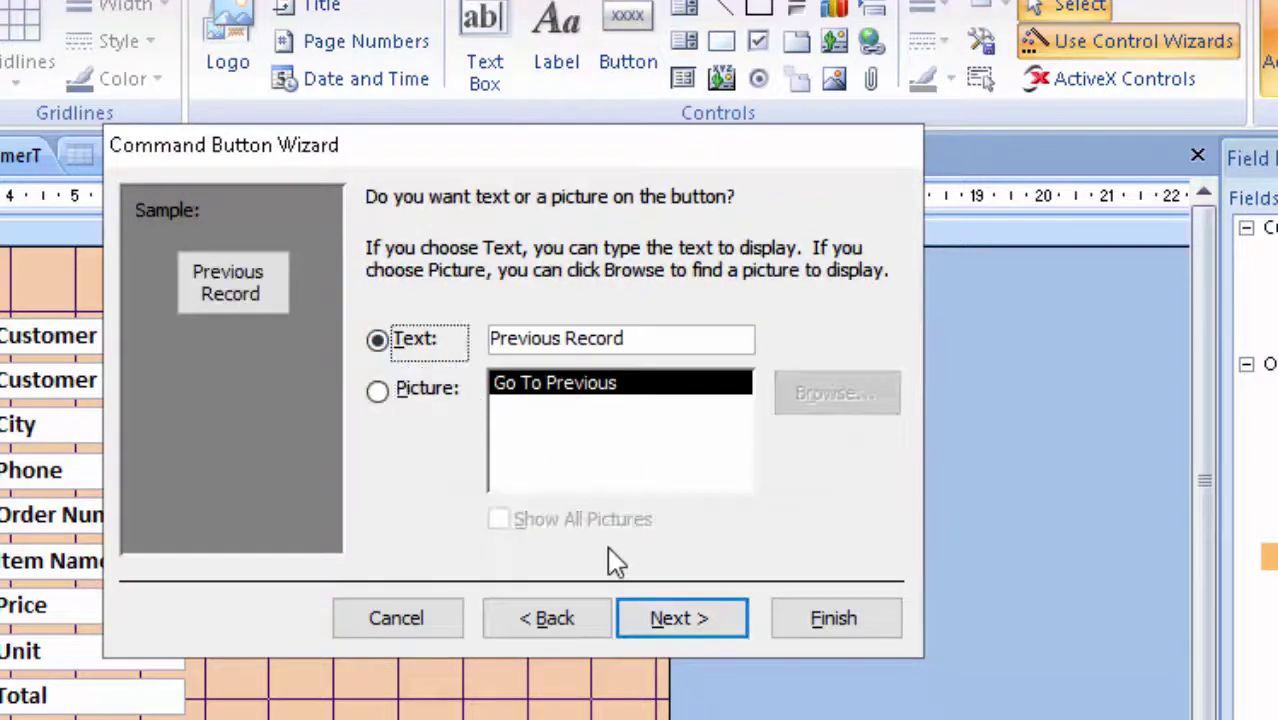
{"action": "left_click", "coordinate": [703, 625]}
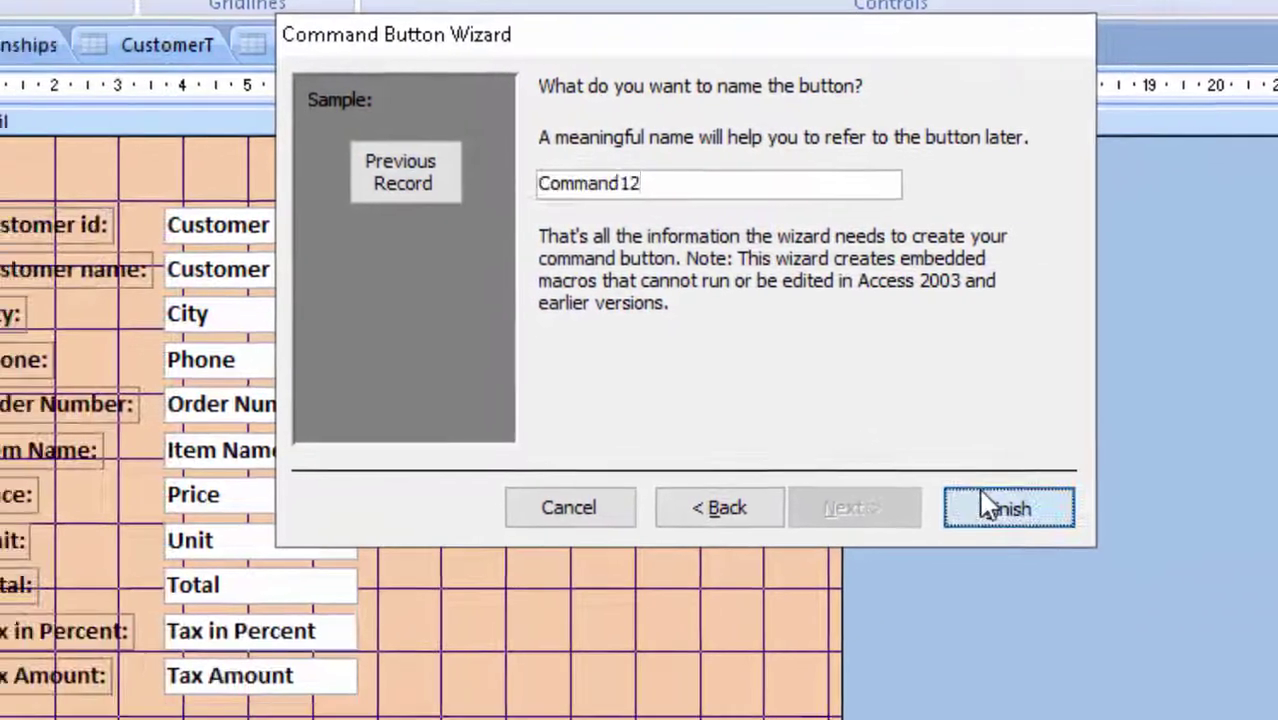
{"action": "left_click", "coordinate": [795, 619]}
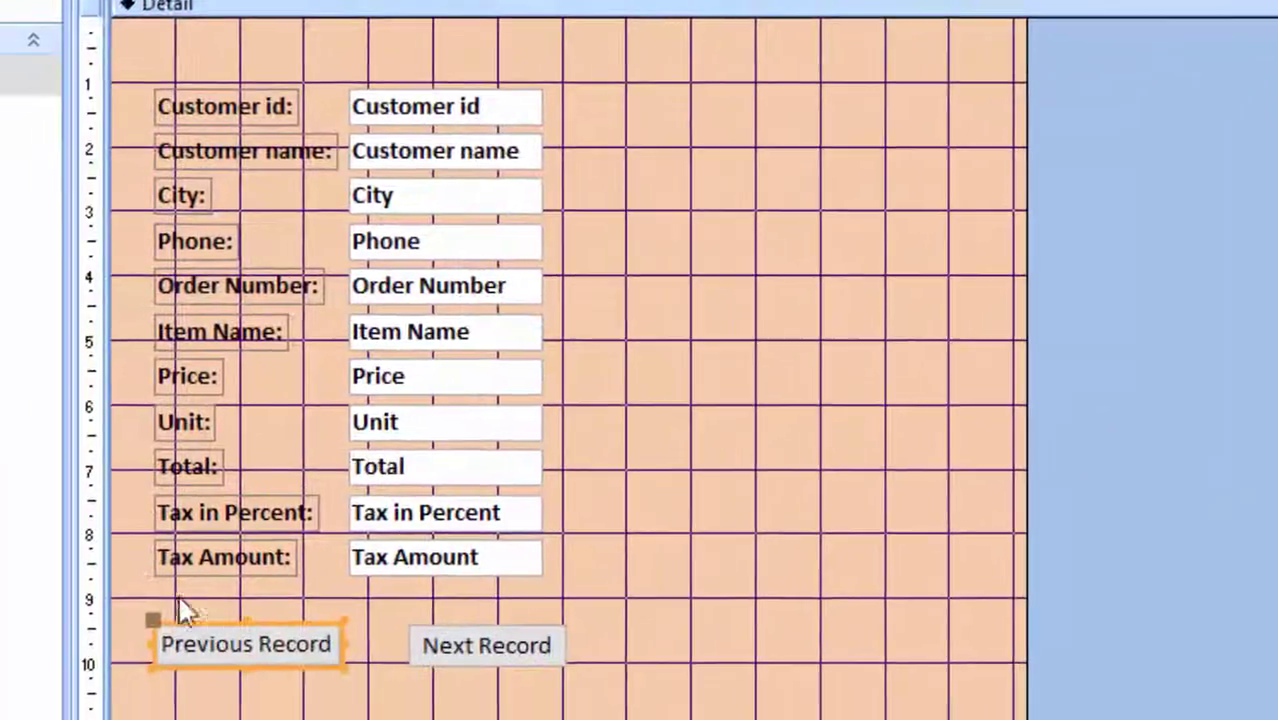
Enlarge the Previous Record button and line it up with the Next Record button
{"action": "left_click_drag", "start_coordinate": [355, 655], "coordinate": [358, 668]}
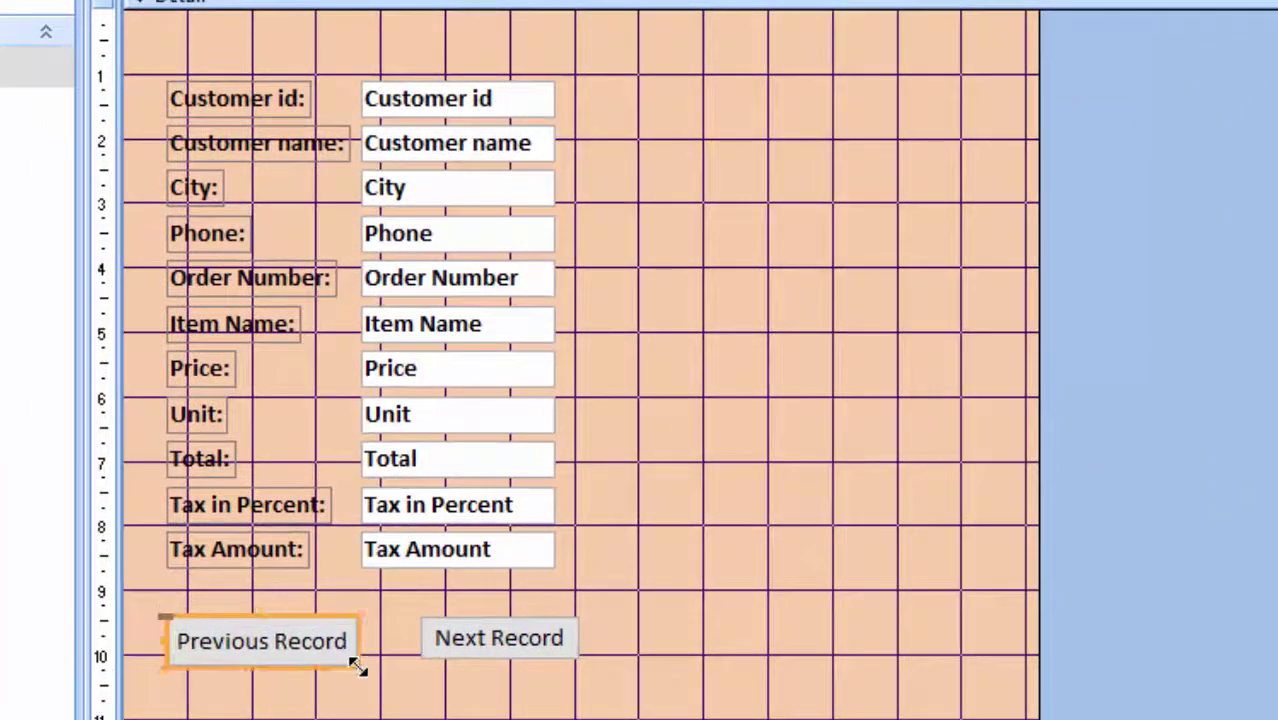
{"action": "left_click", "coordinate": [288, 612]}
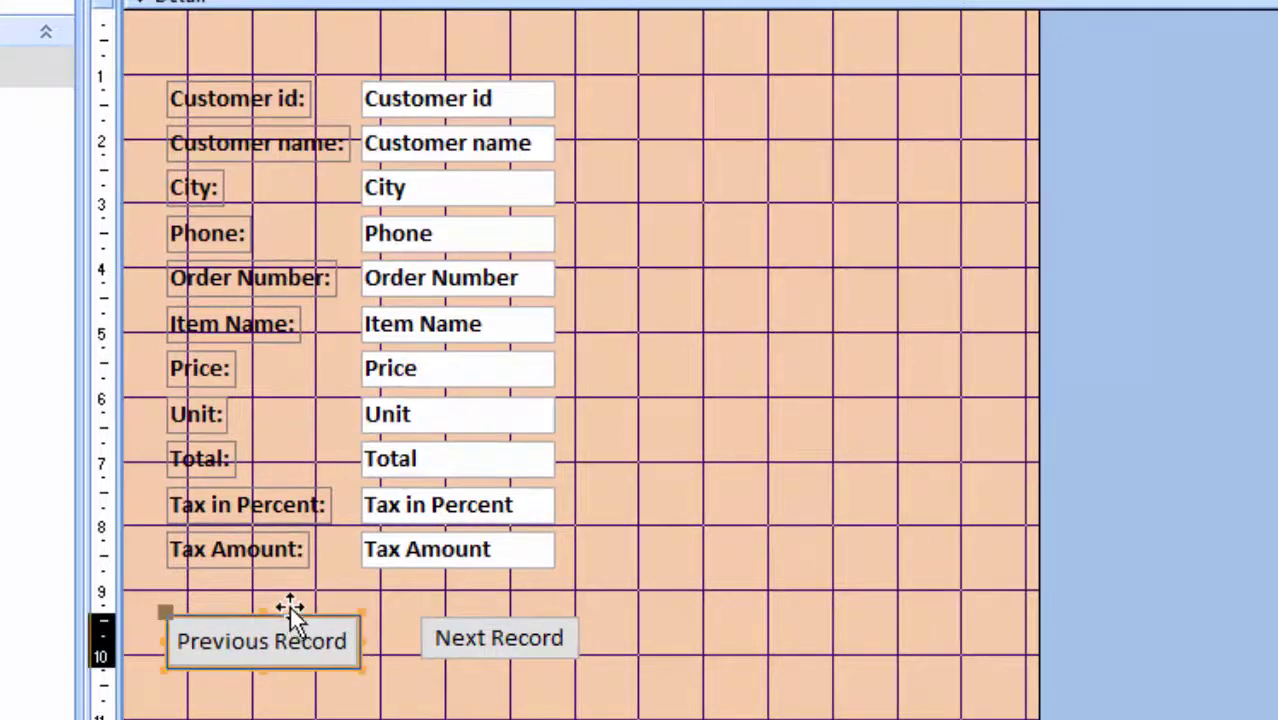
{"action": "left_click_drag", "start_coordinate": [290, 603], "coordinate": [290, 597]}
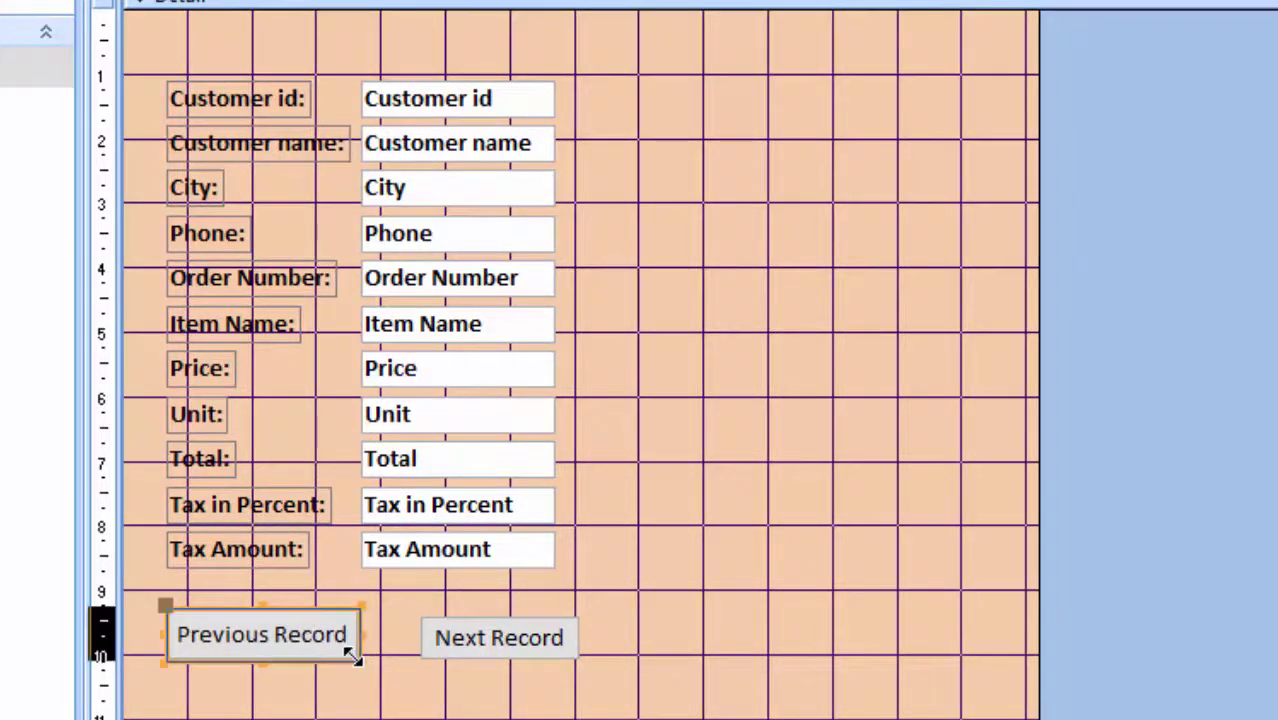
{"action": "left_click", "coordinate": [448, 676]}
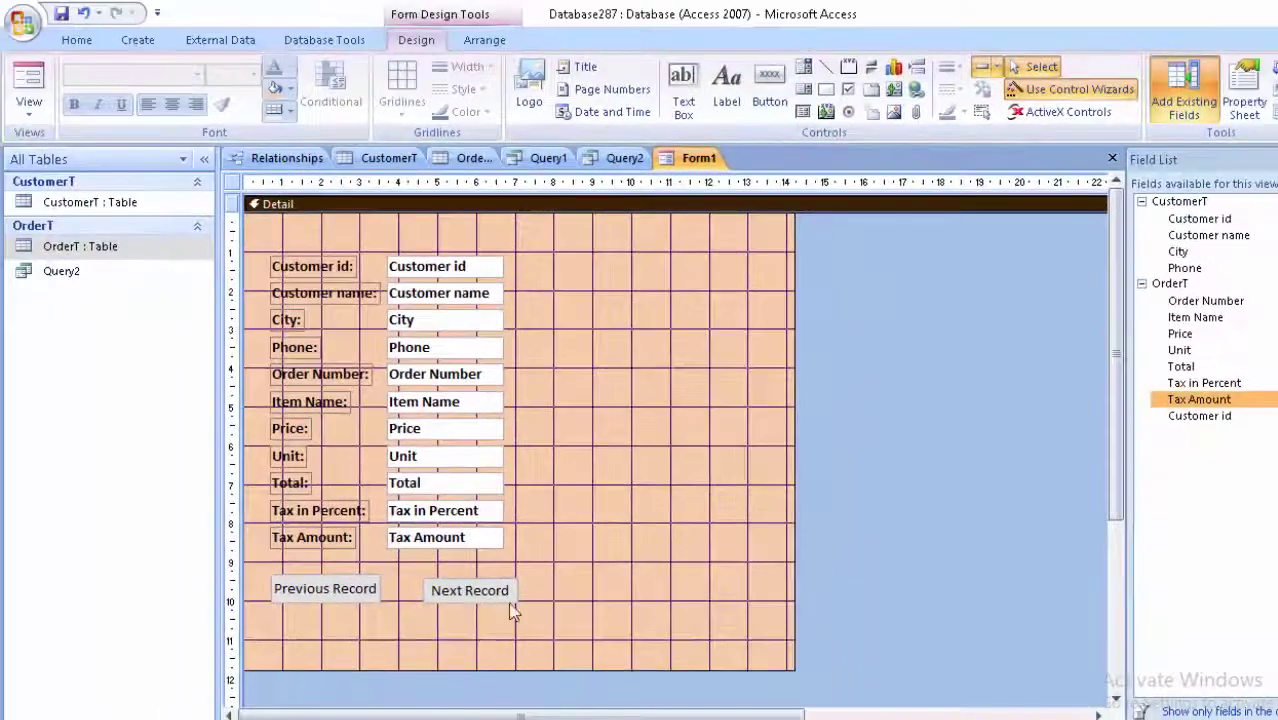
{"action": "left_click", "coordinate": [442, 590]}
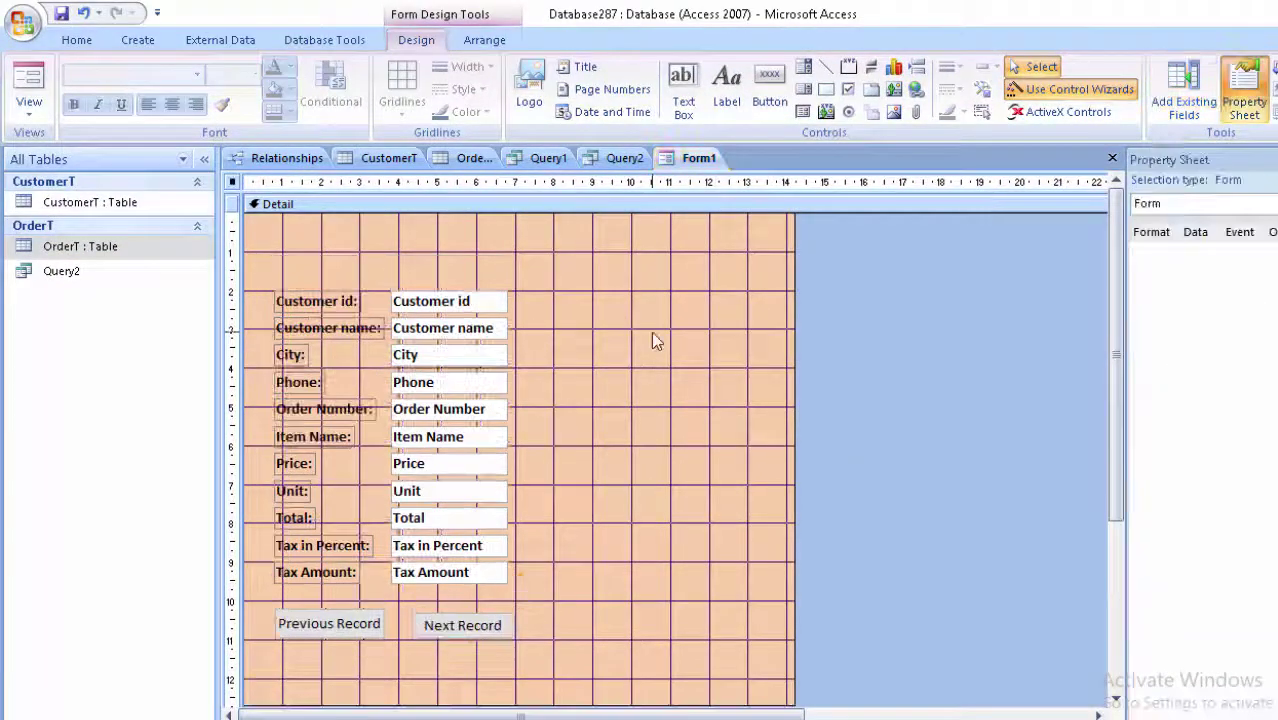
{"action": "left_click", "coordinate": [651, 331]}
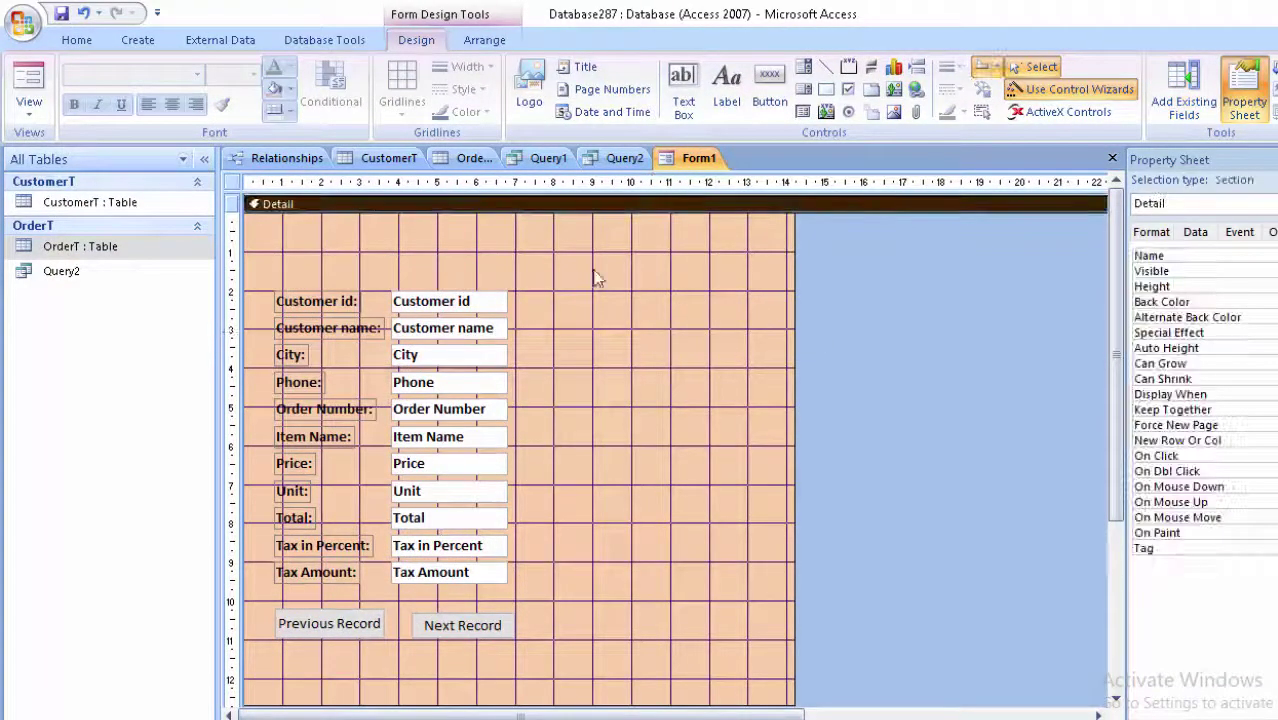
Open Form1 in Form View, move its window up, and test the Next/Previous Record buttons
{"action": "left_click", "coordinate": [29, 88]}
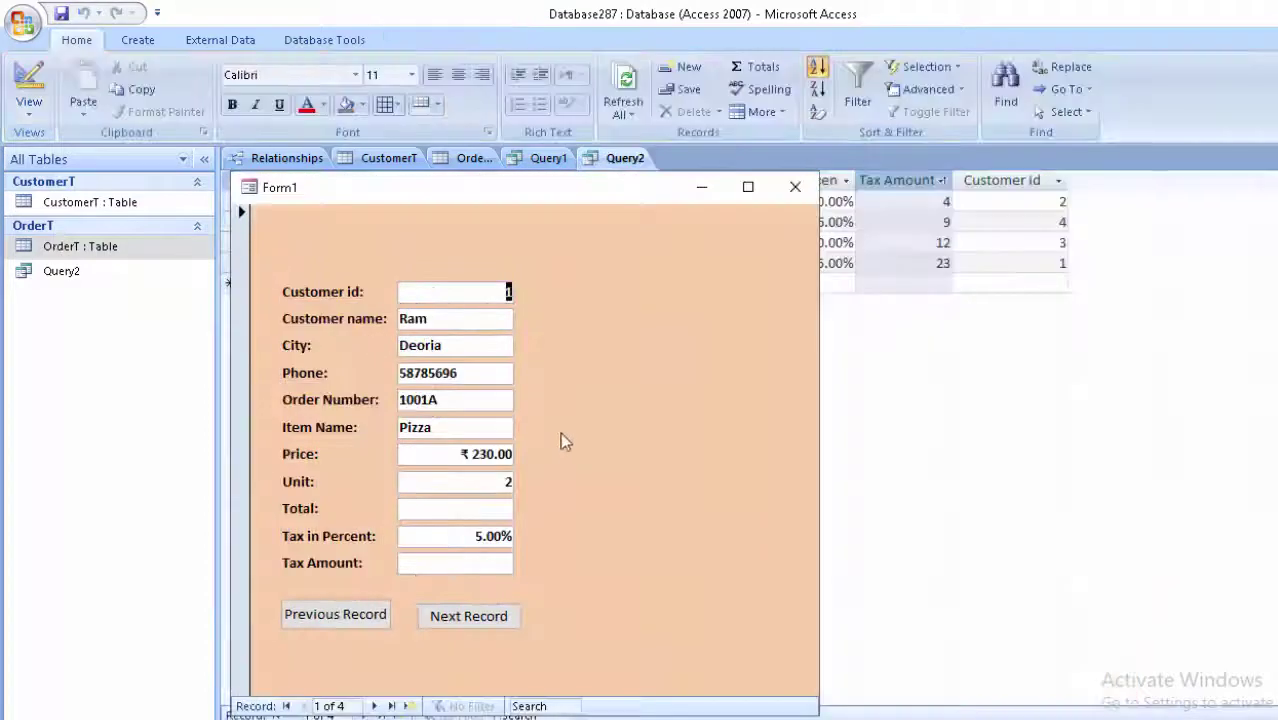
{"action": "left_click_drag", "start_coordinate": [541, 193], "coordinate": [553, 105]}
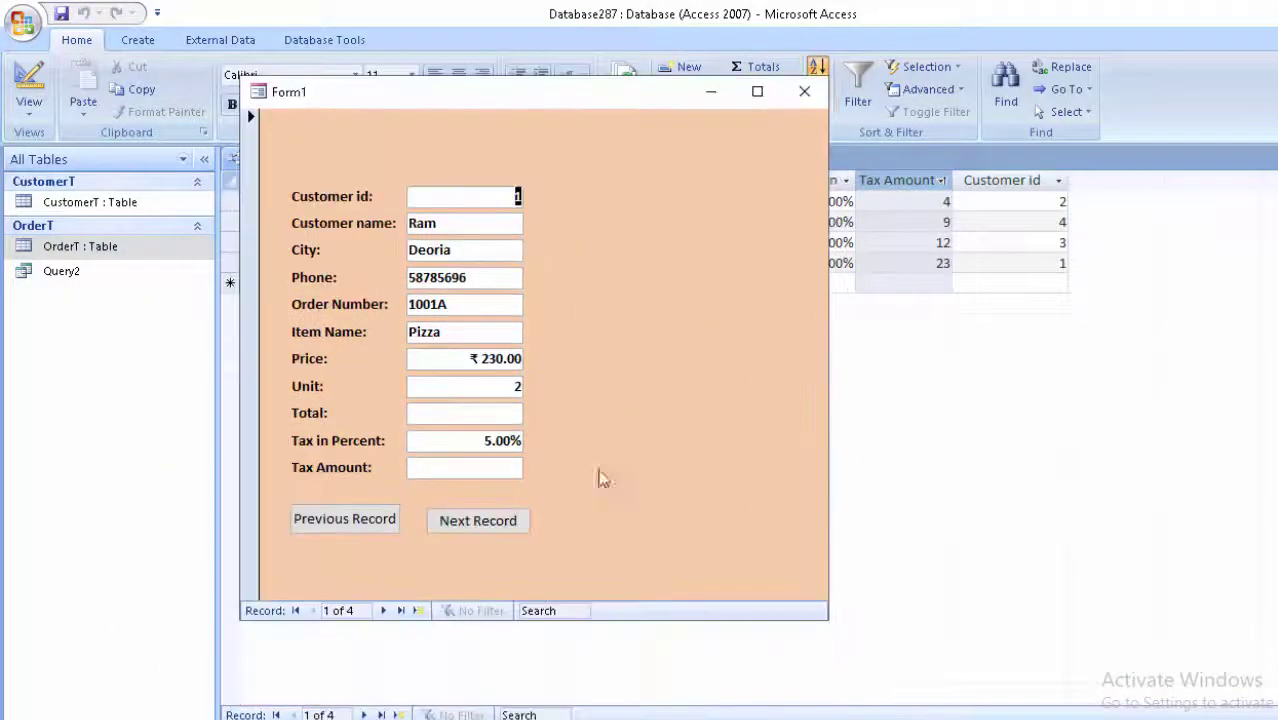
{"action": "left_click", "coordinate": [506, 531]}
{"action": "left_click", "coordinate": [383, 521]}
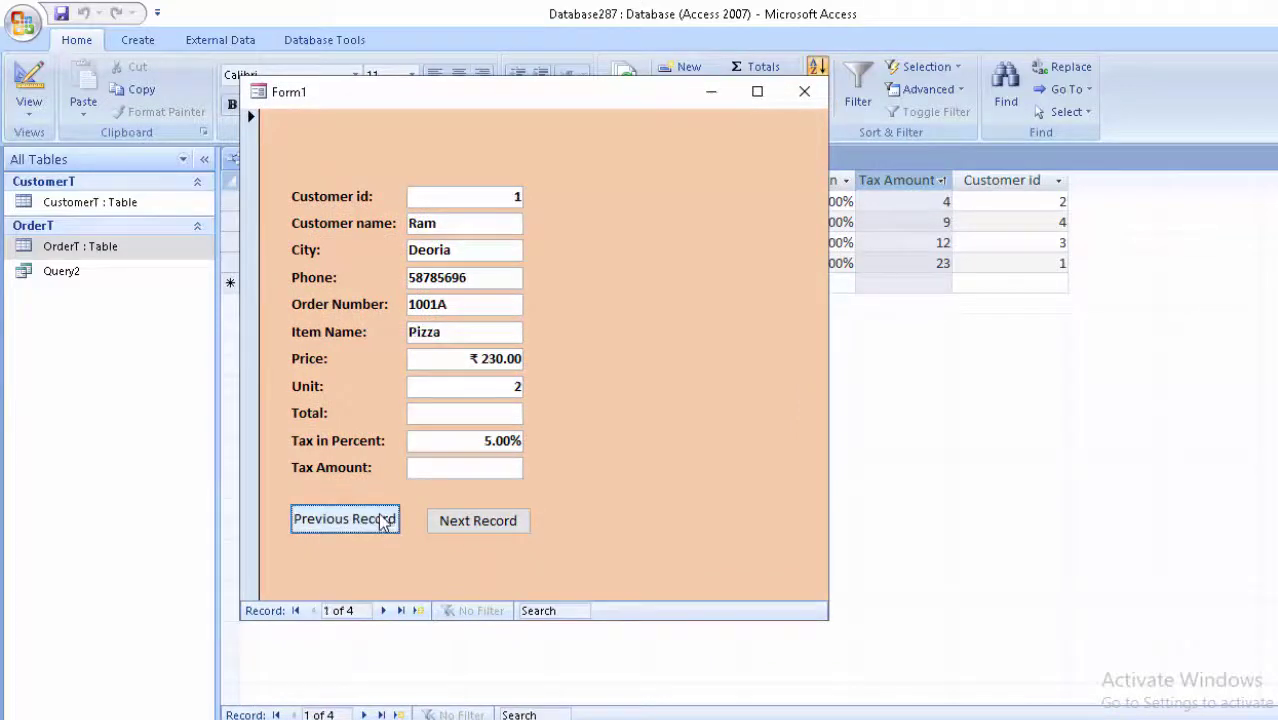